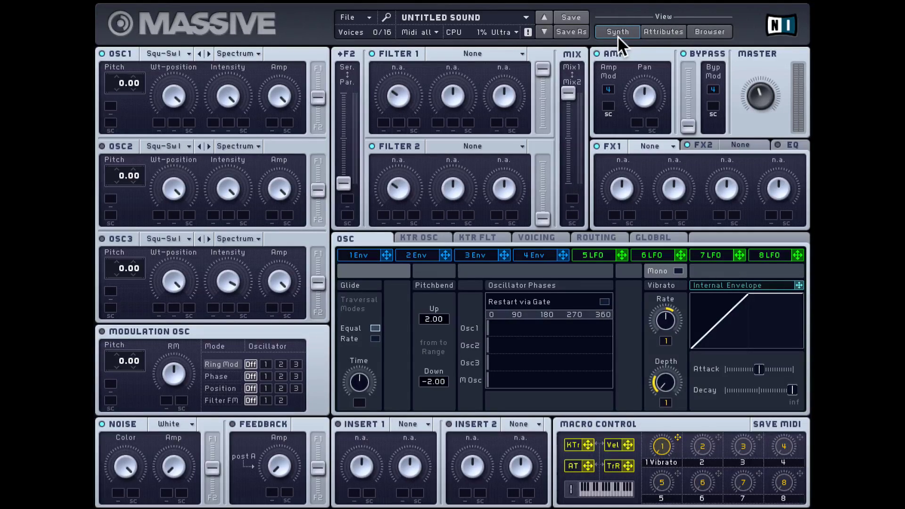
View the sound attributes page and the browser's list of sounds
left_click(664, 30)
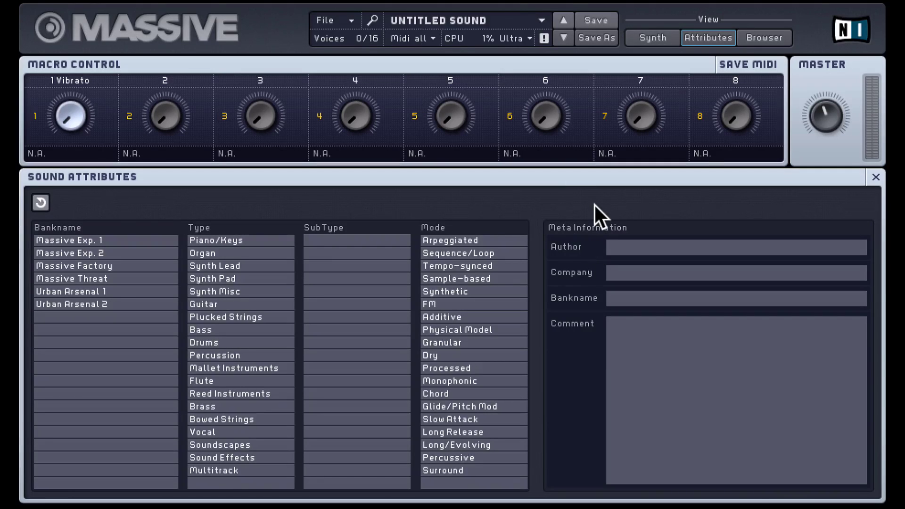
left_click(765, 38)
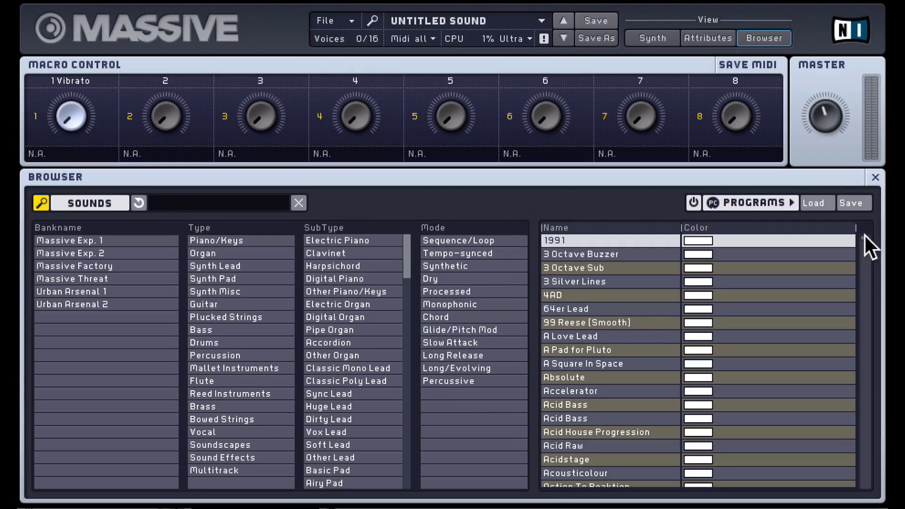
mouse_move(865, 236)
left_mouse_down()
mouse_move(866, 453)
mouse_move(867, 222)
left_mouse_up()
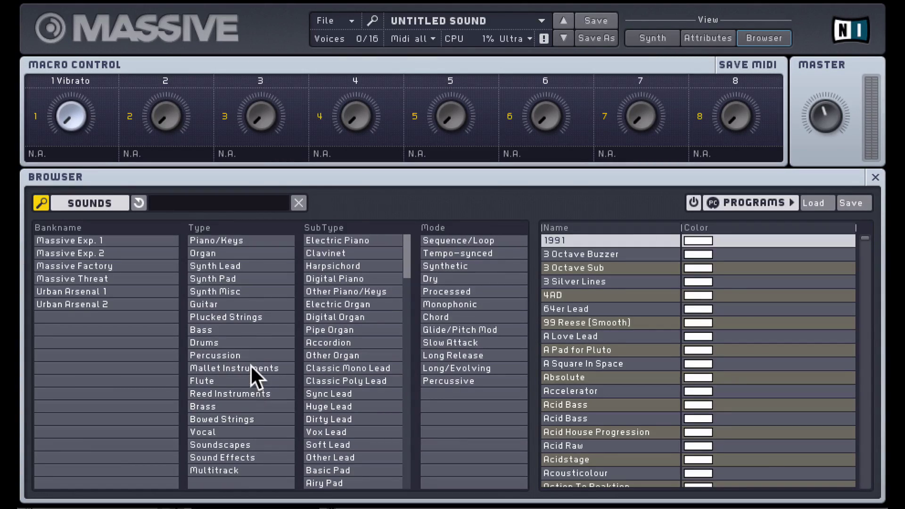
Filter the sounds by type Bass, subtype Analog Bass and mode Processed, and load the Gummy Bass preset
left_click(208, 329)
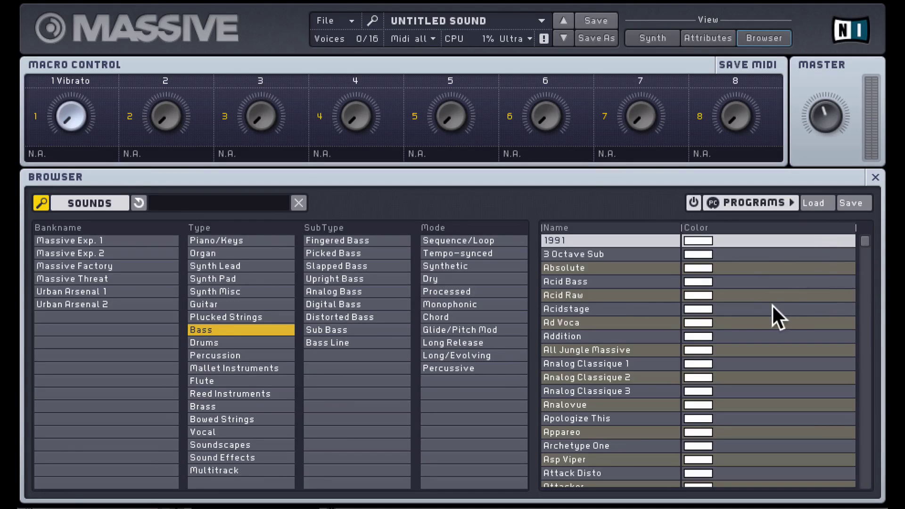
left_click(336, 290)
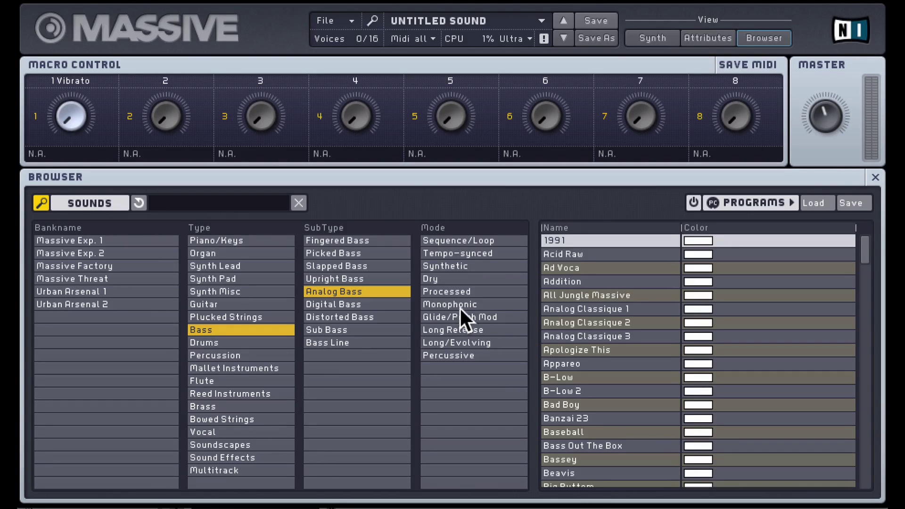
left_click(459, 290)
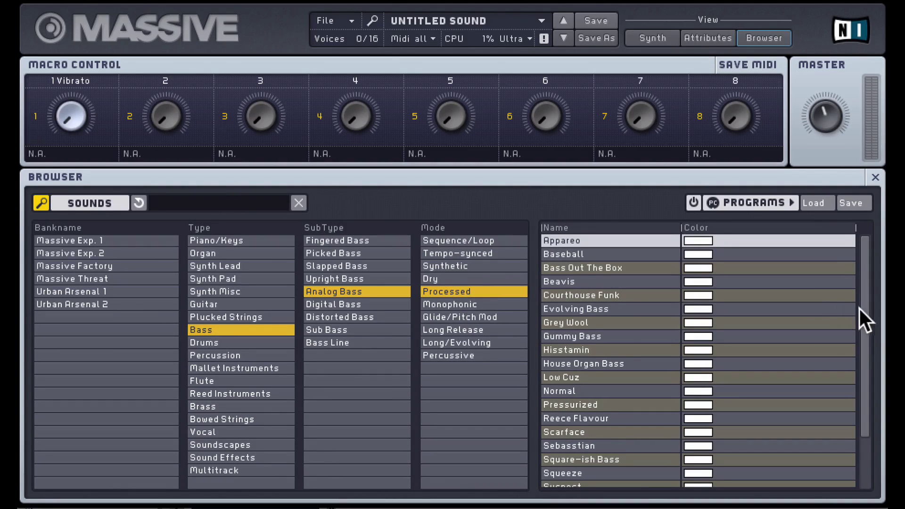
mouse_move(865, 313)
left_mouse_down()
mouse_move(870, 412)
mouse_move(866, 297)
left_mouse_up()
left_click(584, 336)
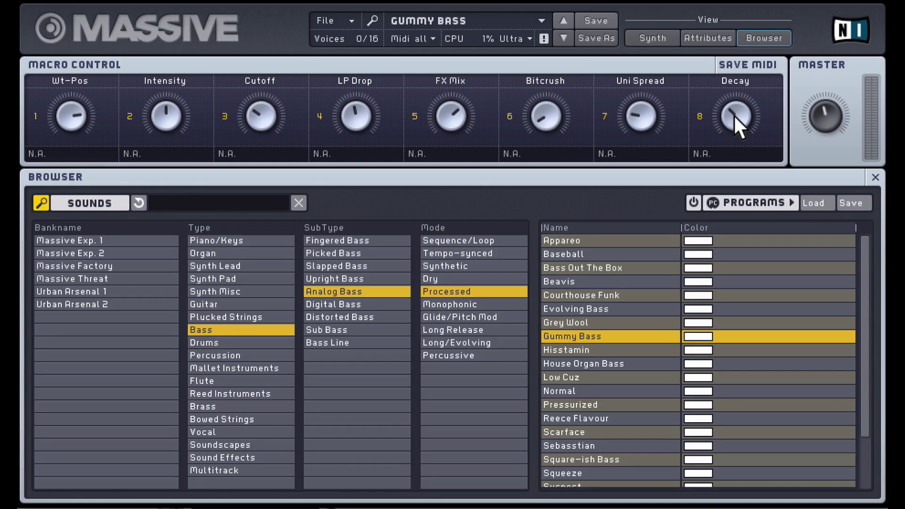
Raise the Decay and Bitcrush macros of Gummy Bass, and check the sound's synth page before returning to the browser
mouse_move(734, 92)
left_mouse_down()
mouse_move(735, 66)
mouse_move(743, 99)
left_mouse_up()
left_click_drag(750, 144, 754, 153)
left_click_drag(736, 108, 736, 53)
left_click_drag(544, 115, 540, 10)
left_click_drag(540, 113, 551, 81)
left_click(651, 38)
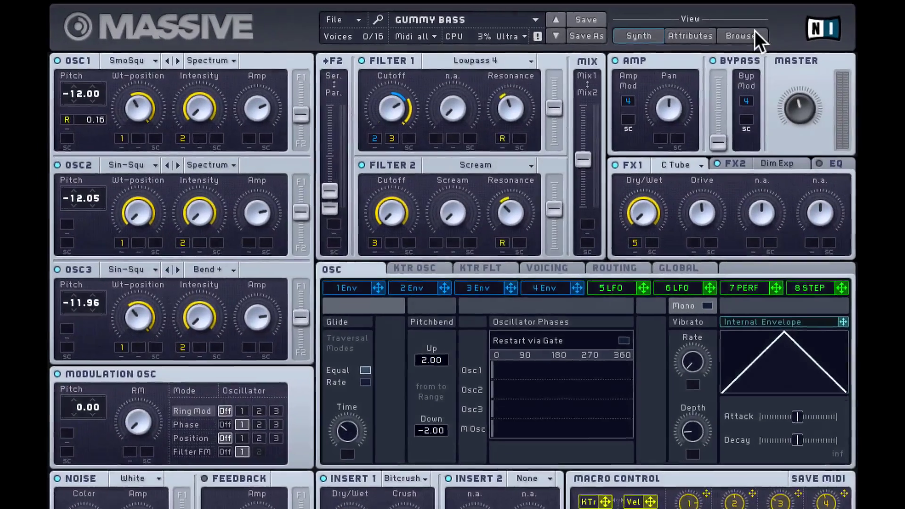
left_click(715, 33)
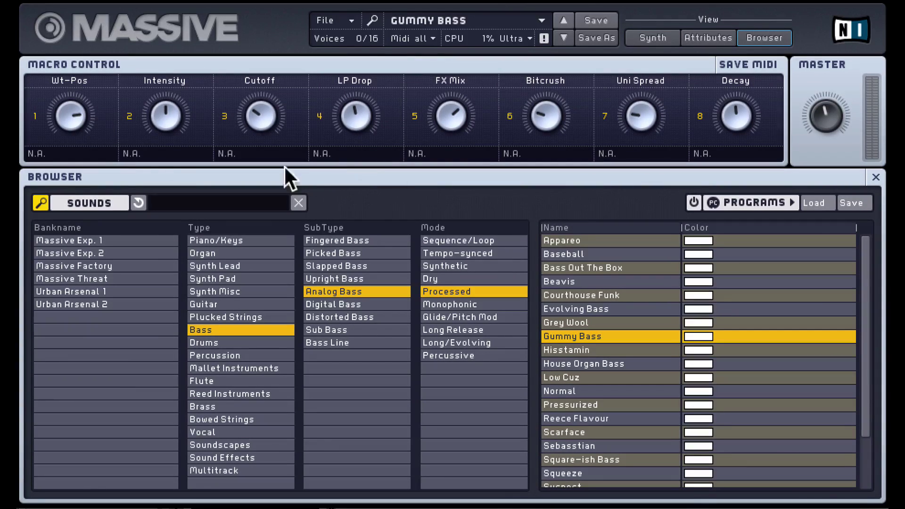
Examine the list of MIDI controllers assignable to the Wt-Pos macro without assigning one
left_click(61, 151)
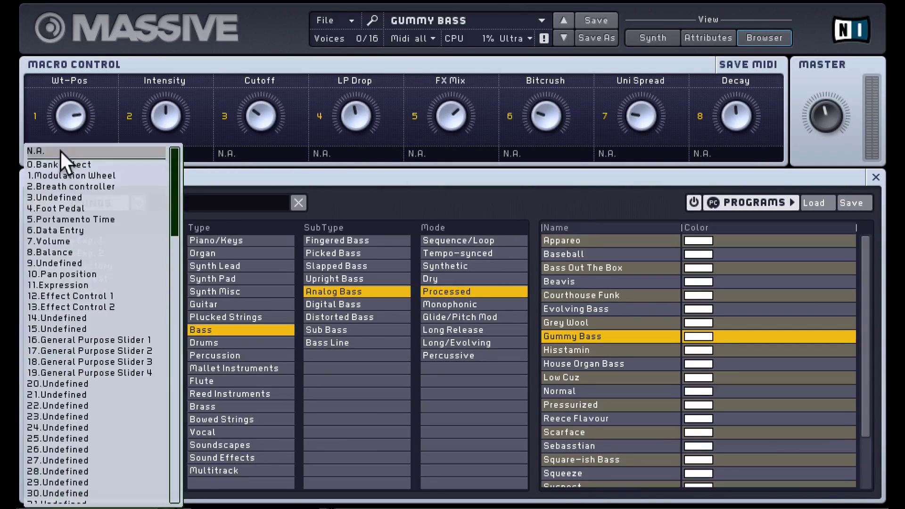
scroll(97, 257, "down", 1)
scroll(97, 256, "down", 20)
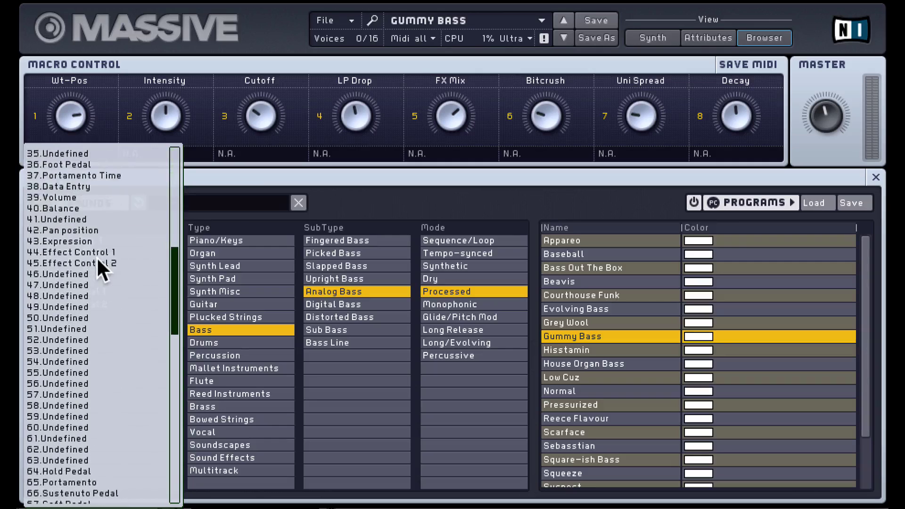
scroll(84, 248, "up", 20)
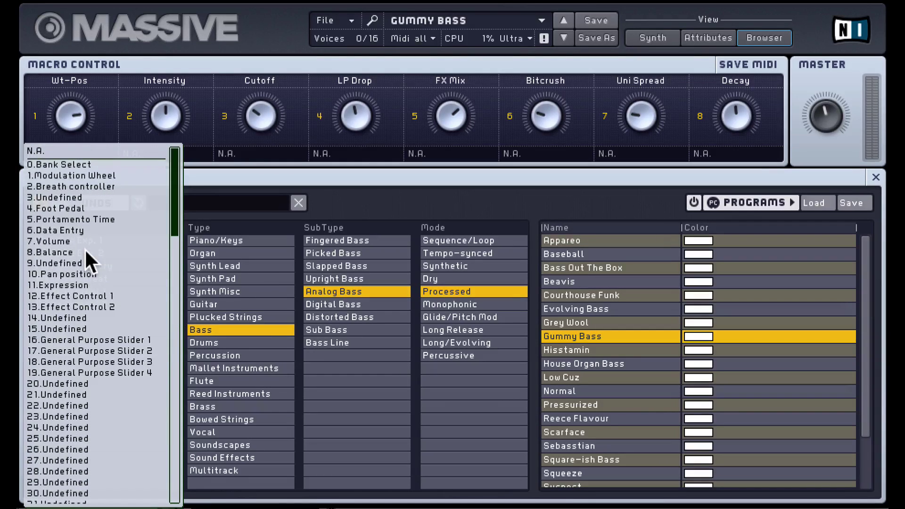
left_click(207, 145)
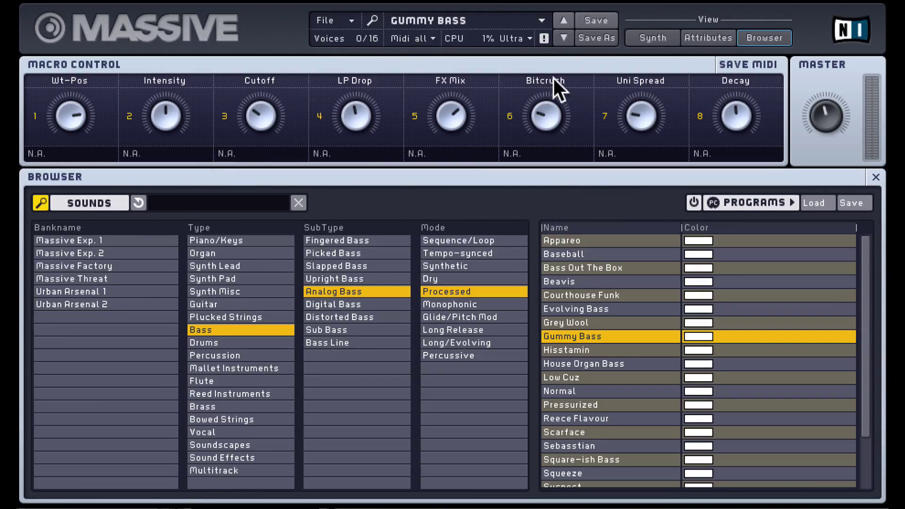
Review the sound attributes and meta information of Gummy Bass, and return to the browser
left_click(709, 38)
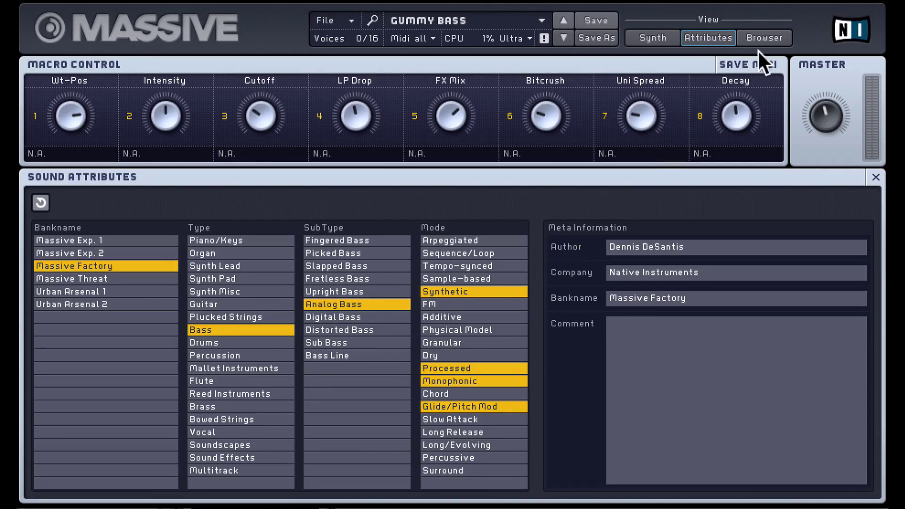
left_click(764, 38)
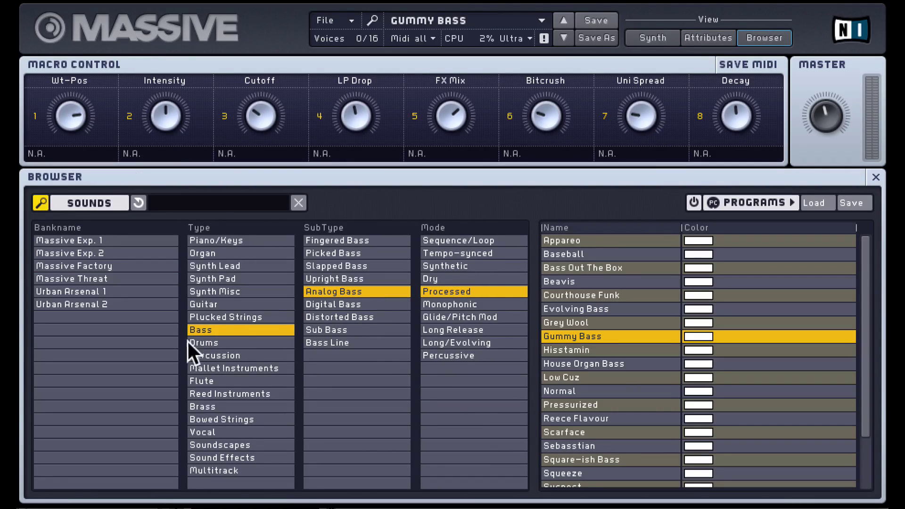
Browse the sounds by folder, checking the Massive expansion, factory and Urban Arsenal libraries, My Favorites and My Massive
left_click(92, 199)
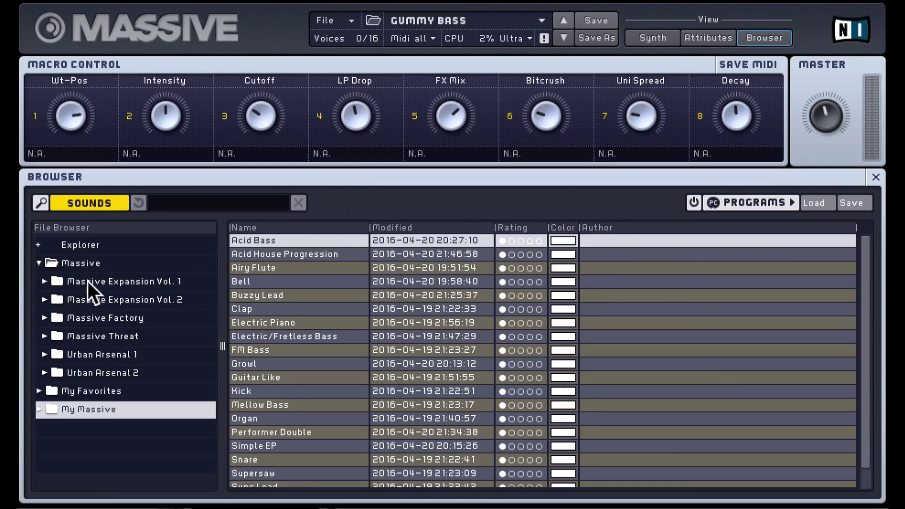
left_click(104, 282)
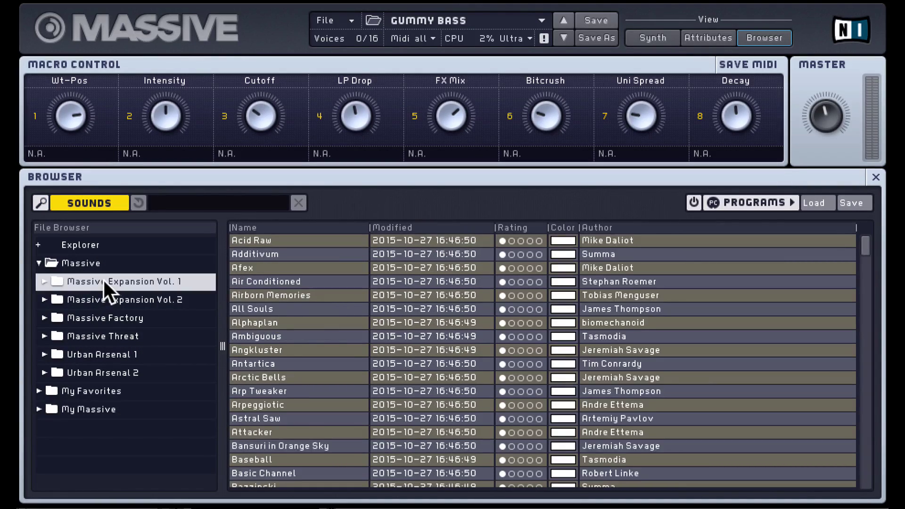
left_click(129, 299)
left_click(118, 318)
left_click(111, 354)
left_click(109, 372)
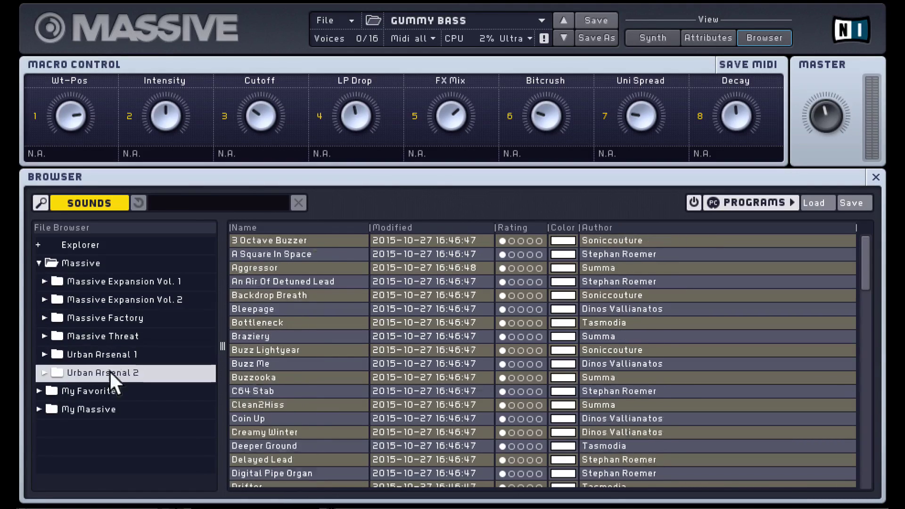
left_click(110, 388)
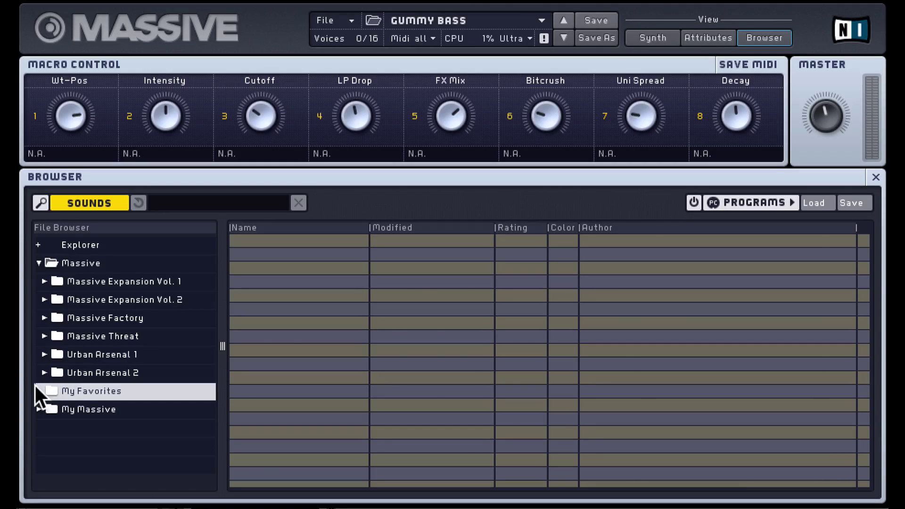
left_click(83, 357)
left_click(274, 322)
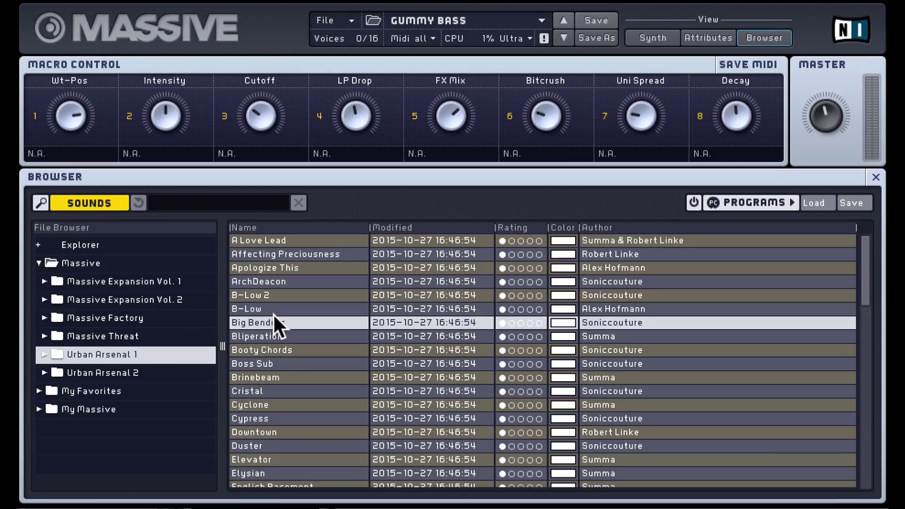
left_click(96, 392)
left_click(264, 239)
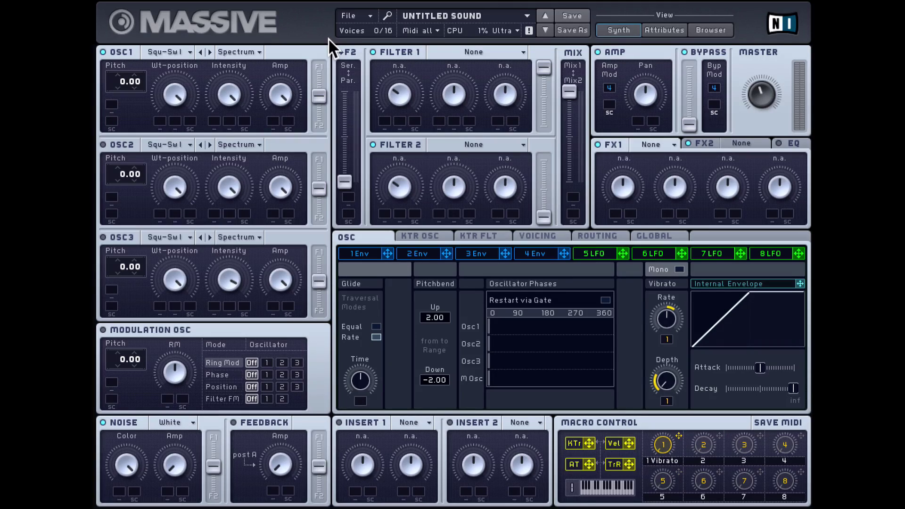
Display the plug-in's version and license information, and close it
left_click(121, 21)
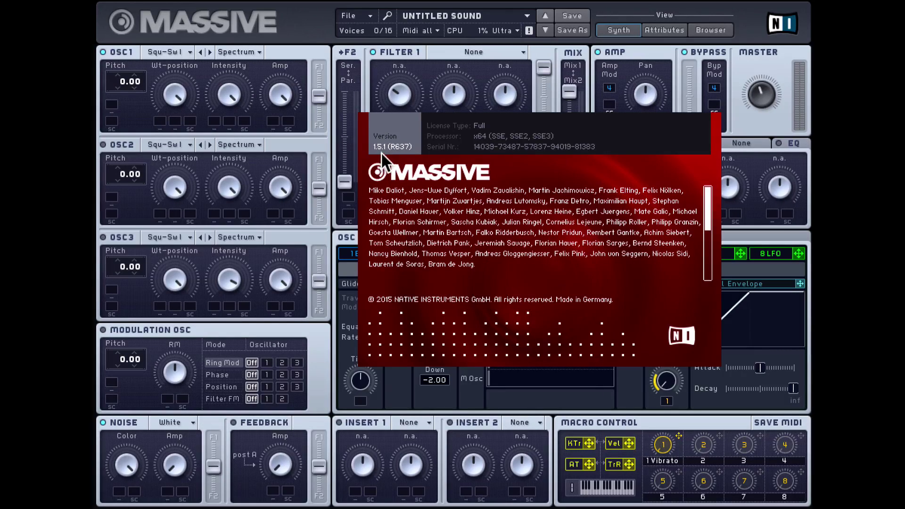
left_click(394, 123)
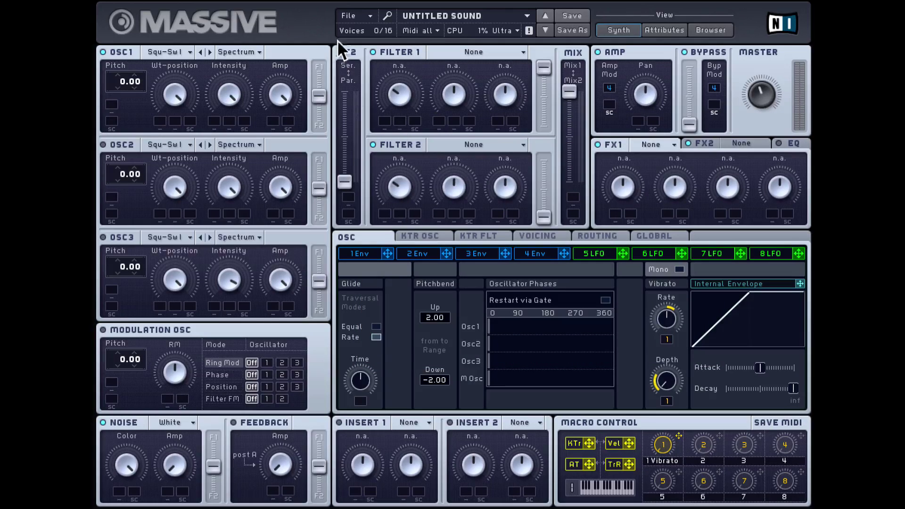
Load the Grey Wool preset from the browser's filtered analog bass sounds
left_click(358, 13)
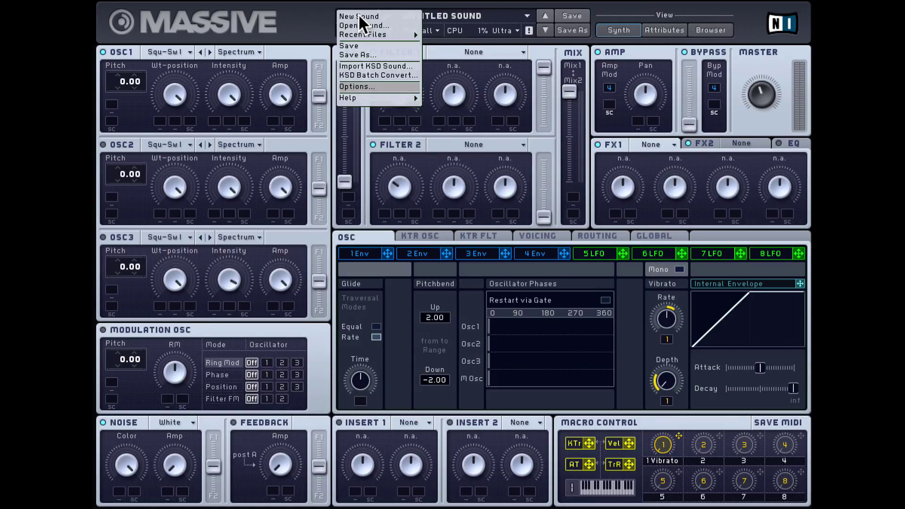
left_click(366, 17)
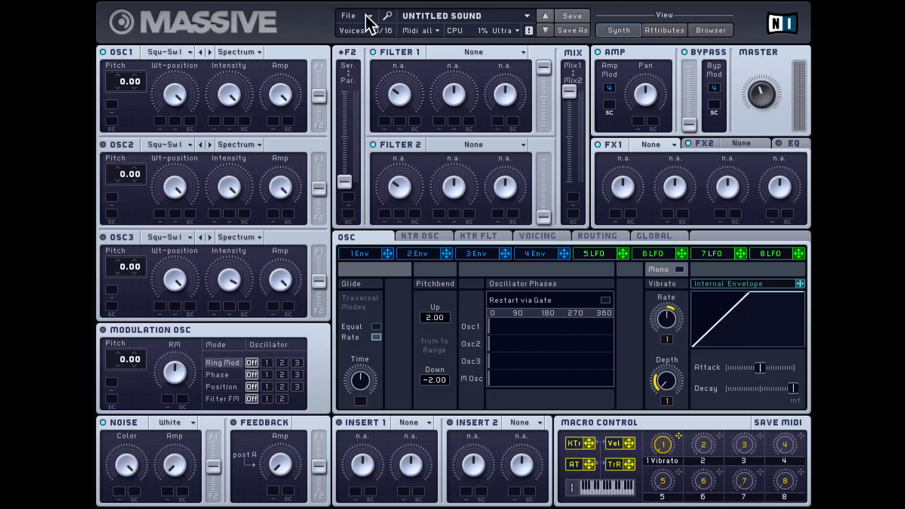
left_click(709, 30)
left_click(561, 278)
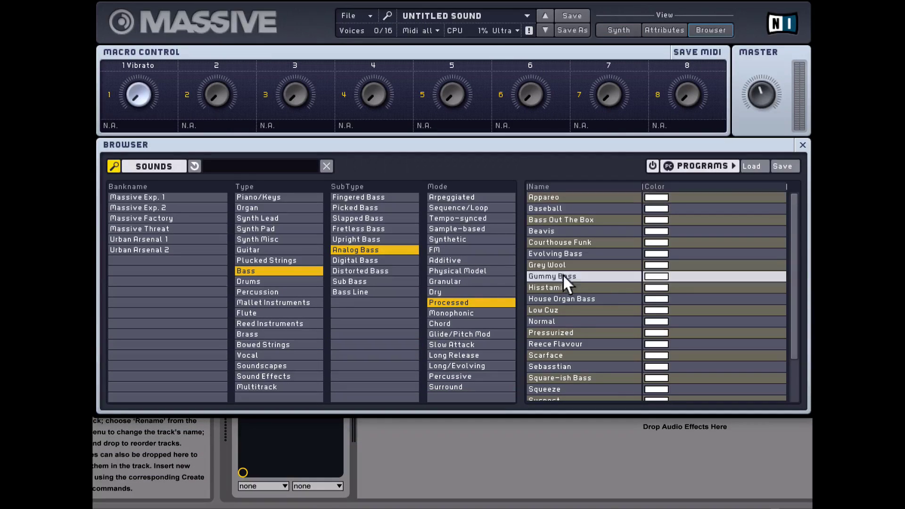
double_click(553, 262)
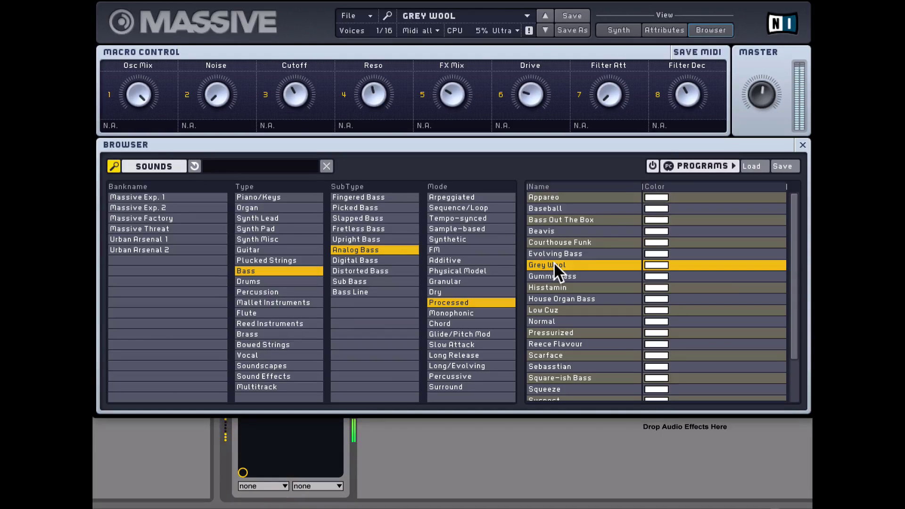
Show the synth page of Grey Wool, and reset it by creating a new sound
left_click(360, 14)
left_click(617, 28)
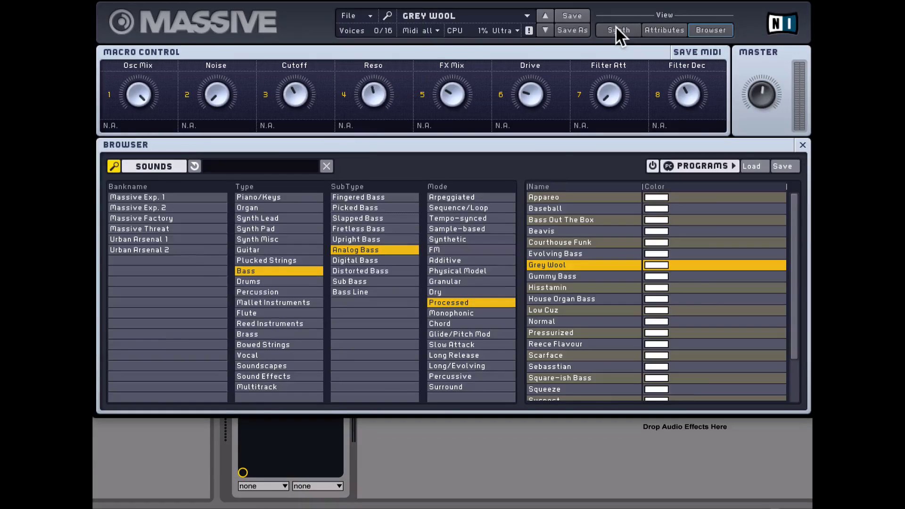
left_click(618, 30)
left_click(364, 12)
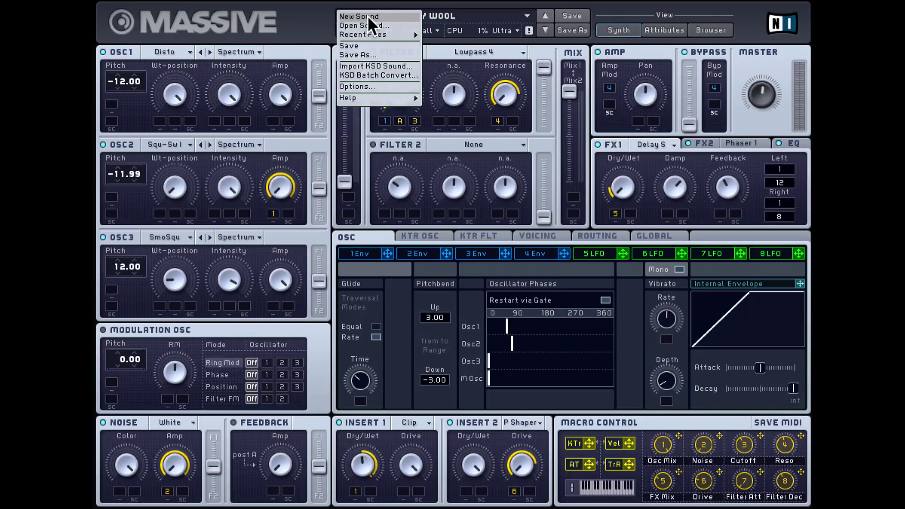
left_click(367, 16)
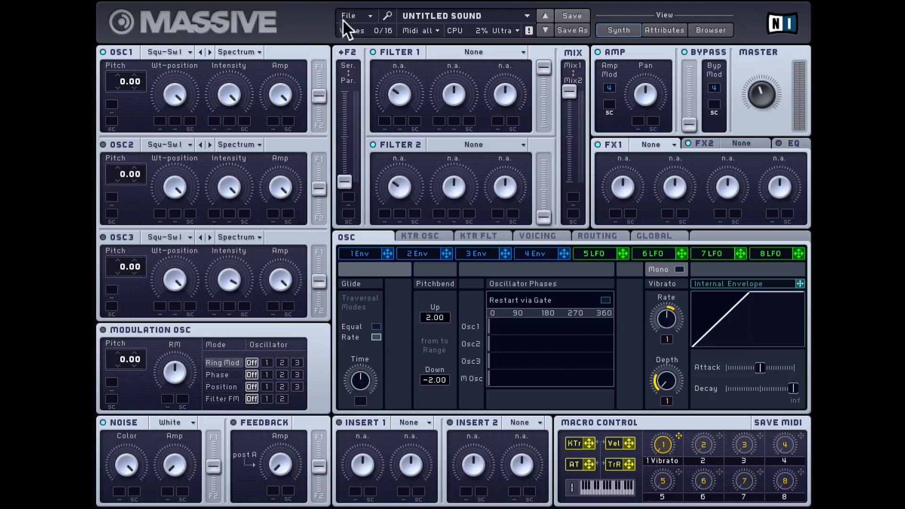
Look at the file dialog for opening a sound, and cancel it
left_click(369, 19)
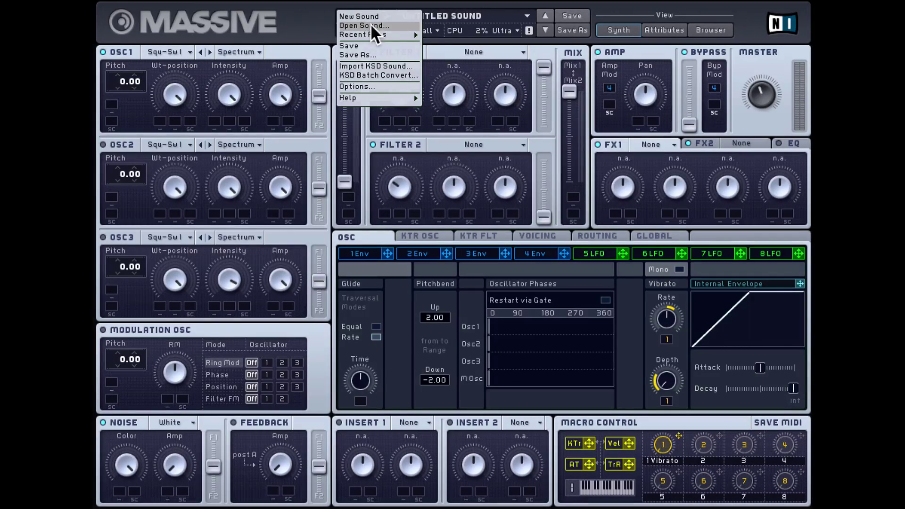
left_click(371, 25)
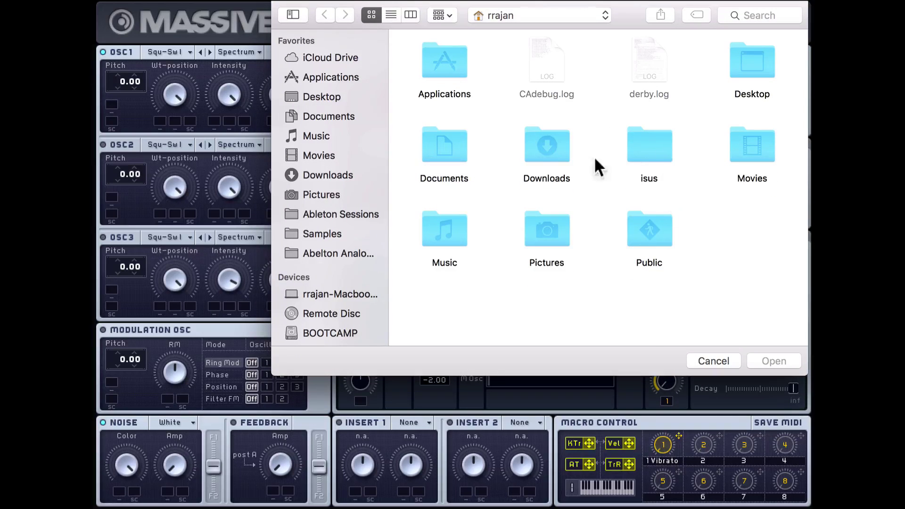
left_click(716, 363)
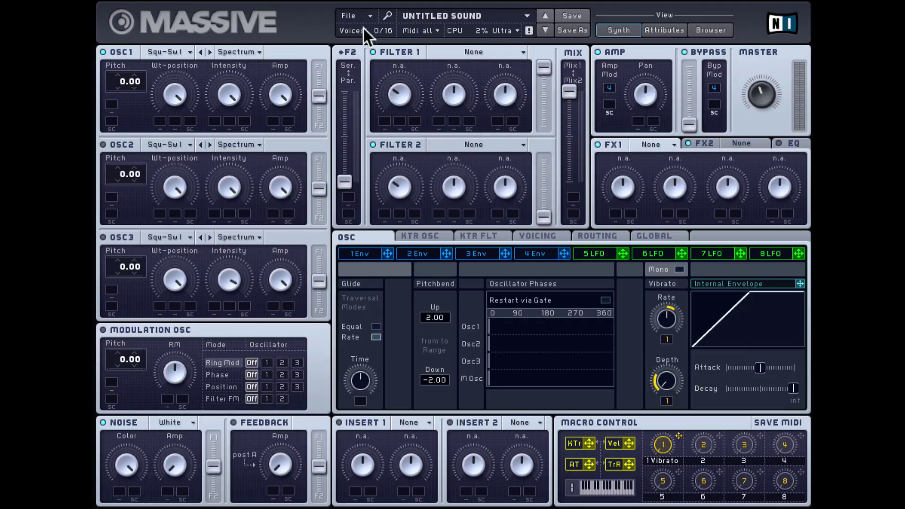
Look at the file dialog for importing a KSD sound, and cancel it
left_click(357, 11)
mouse_move(364, 33)
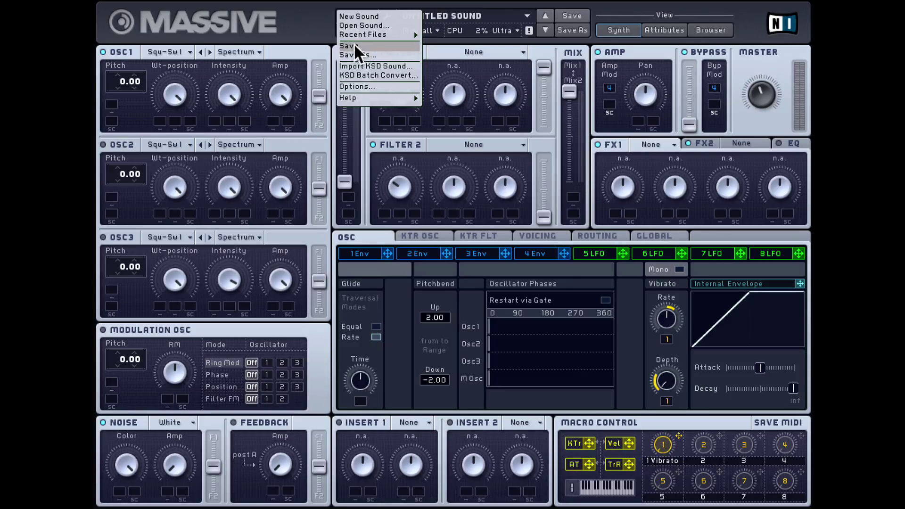
left_click(381, 66)
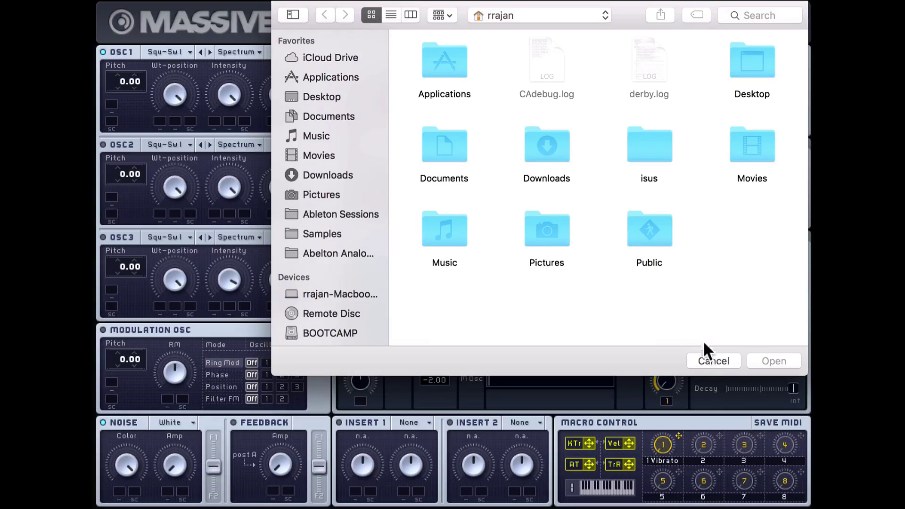
left_click(714, 361)
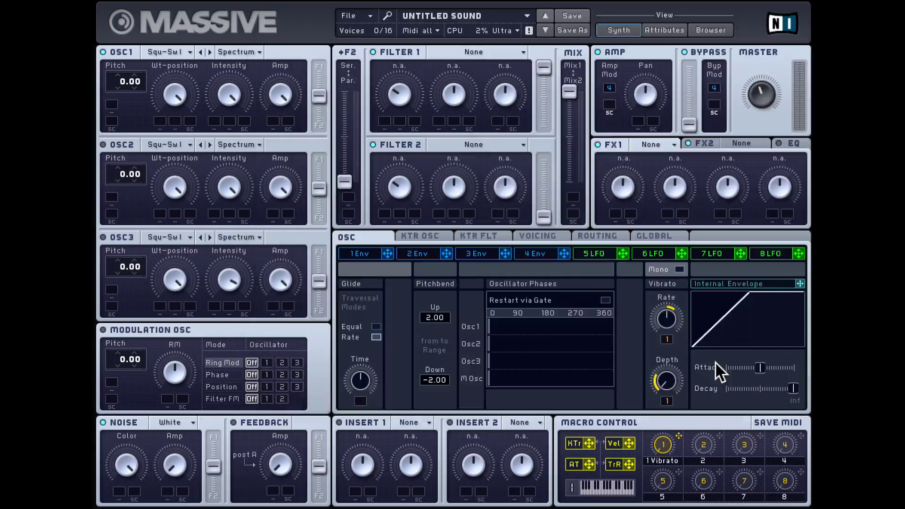
Open the general options and enter the author's name as the default author
left_click(362, 15)
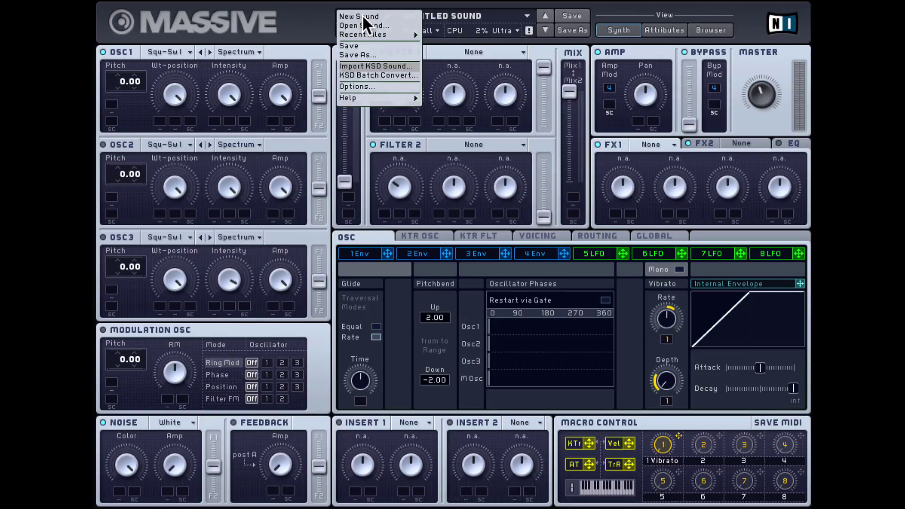
left_click(367, 86)
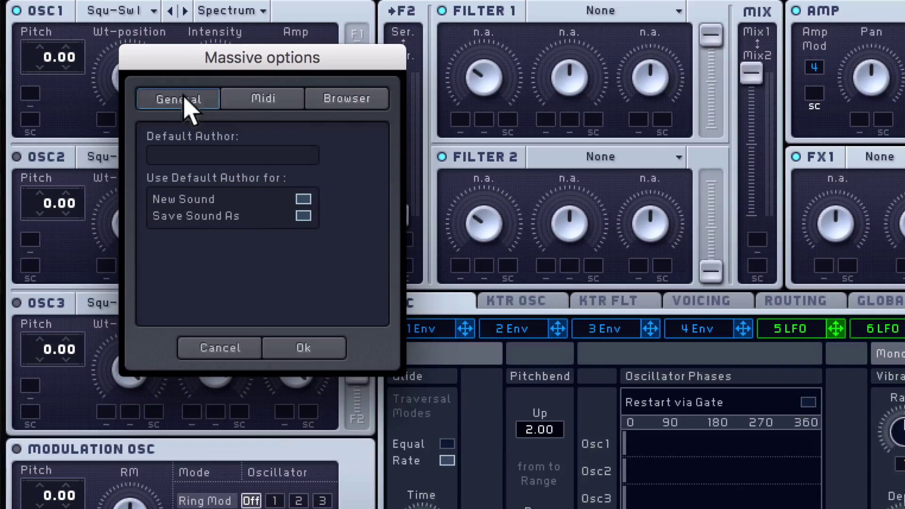
left_click(185, 153)
type("Rishabh")
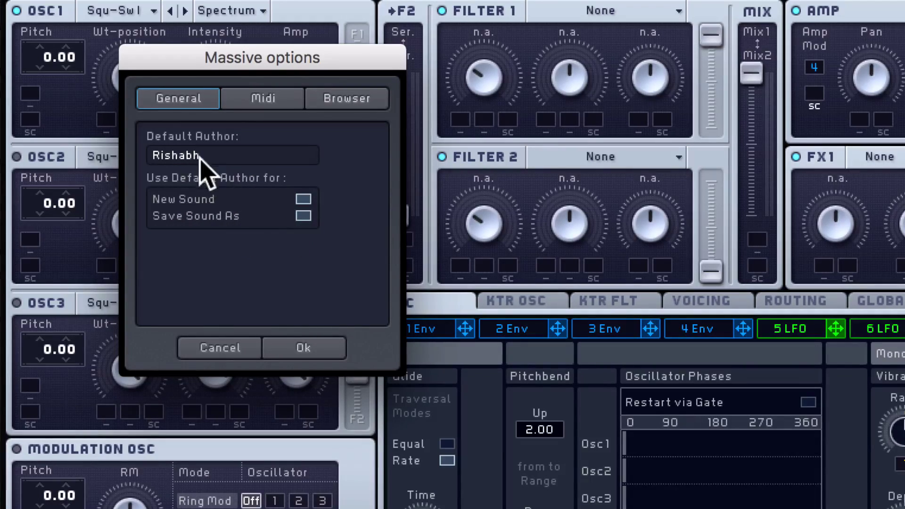
View the MIDI setups, set the browser's database hit-count display to show count as number, and accept the options
left_click(267, 99)
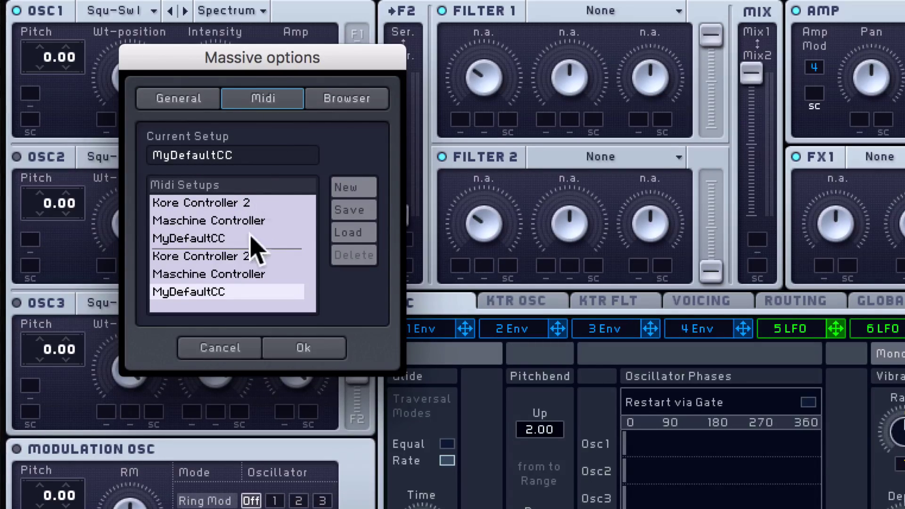
left_click(336, 100)
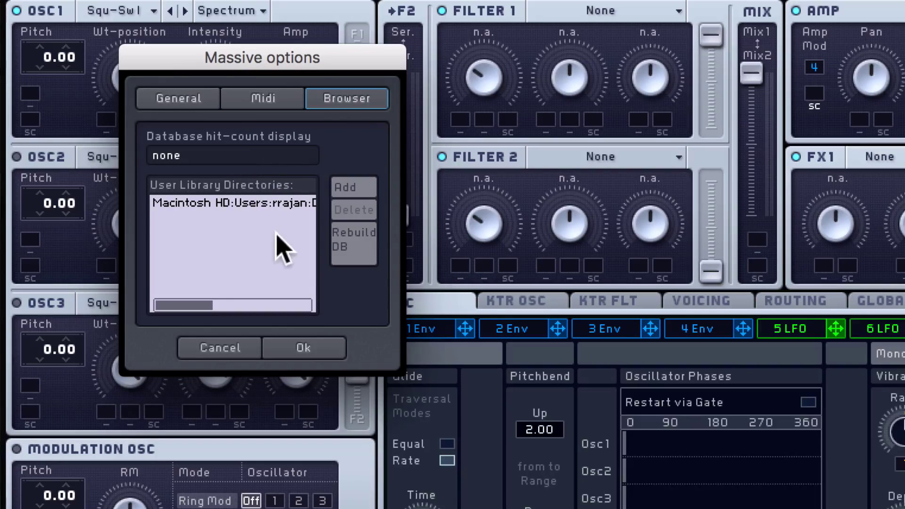
left_click(240, 155)
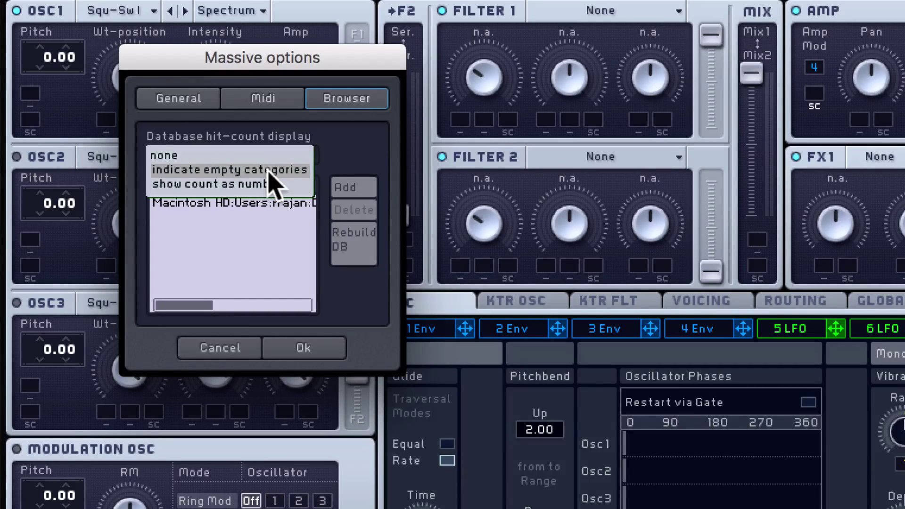
left_click(225, 185)
left_click(303, 353)
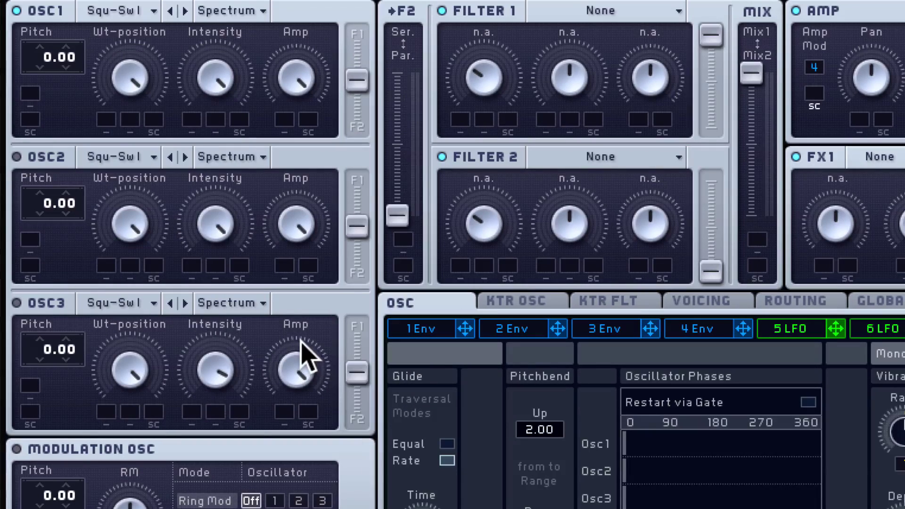
Show the browser view, and set the database hit-count display to indicate empty categories in the options
left_click(844, 19)
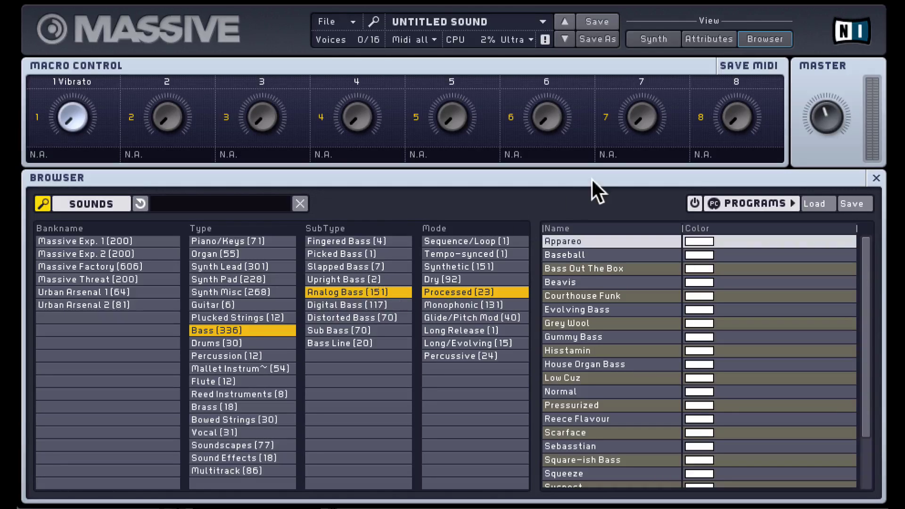
left_click(341, 15)
left_click(350, 100)
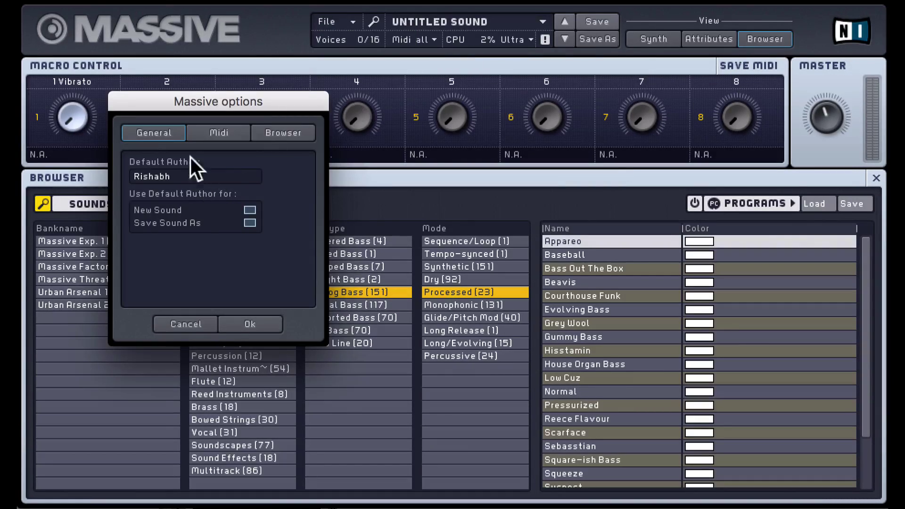
left_click(278, 132)
left_click(196, 178)
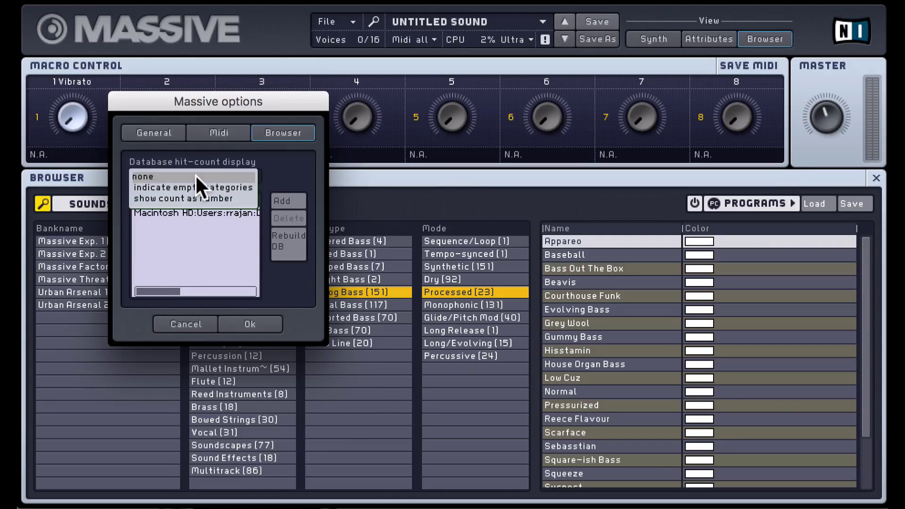
left_click(187, 189)
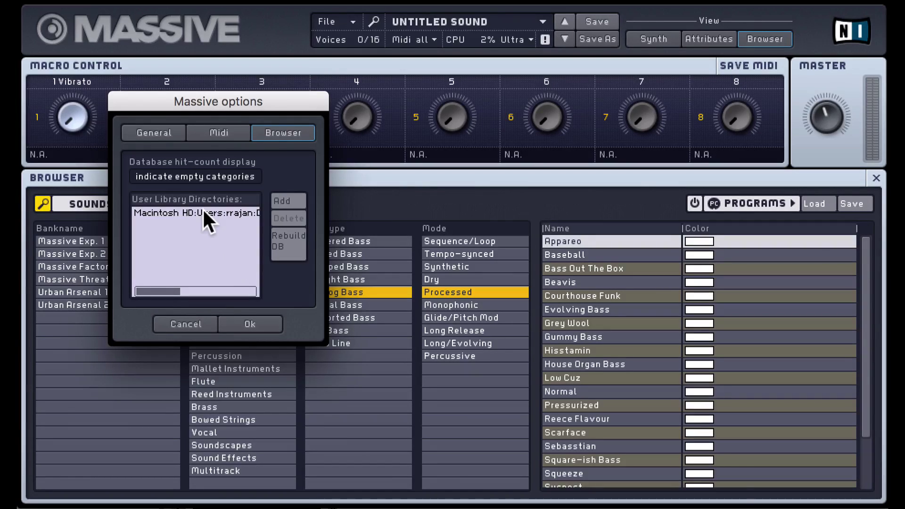
Inspect the user library directory path and the dialog for adding a directory, cancel that dialog, and accept the options
left_click_drag(158, 292, 200, 309)
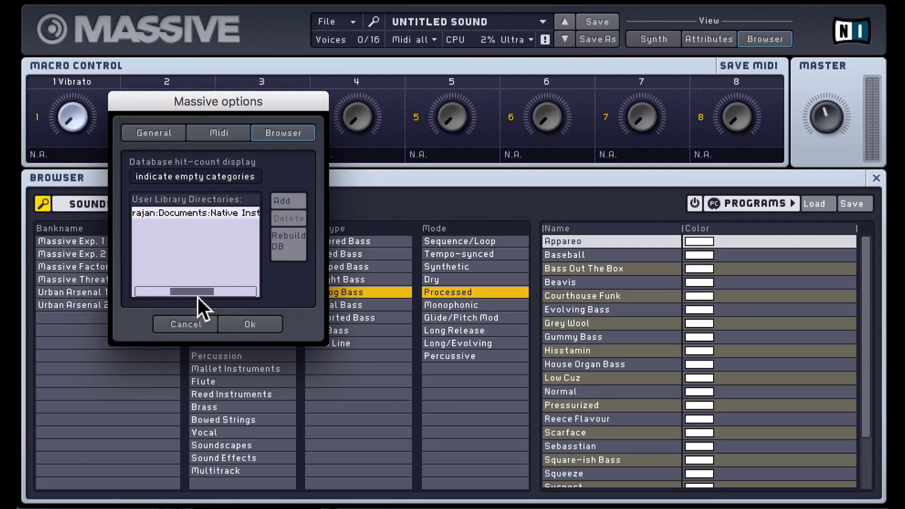
left_click(284, 200)
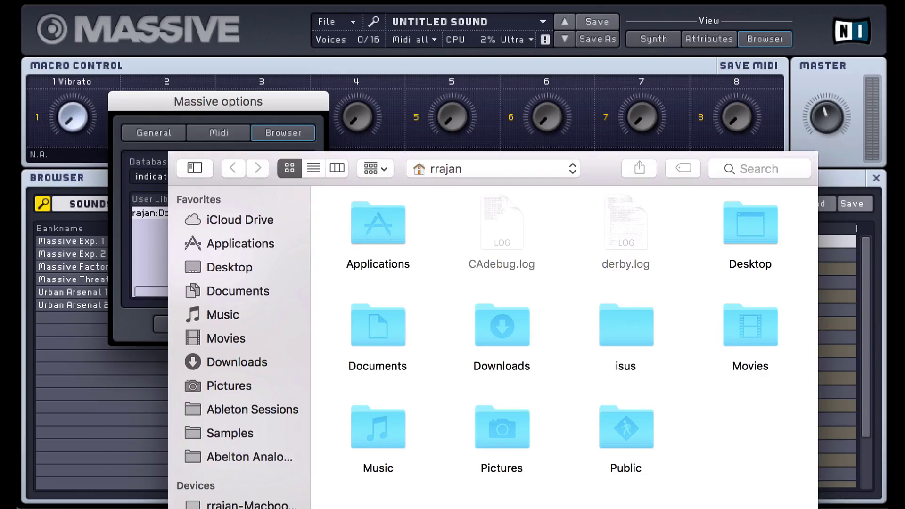
key("Escape")
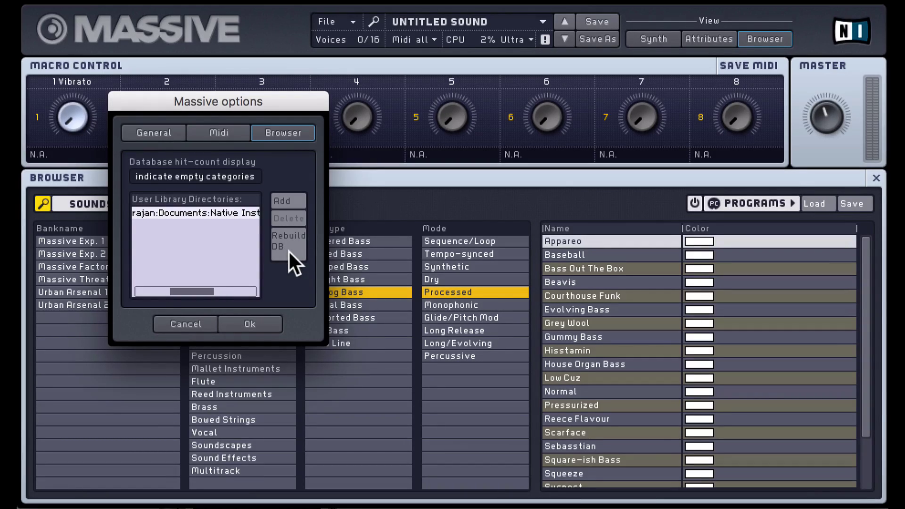
left_click(223, 286)
left_click_drag(224, 286, 138, 286)
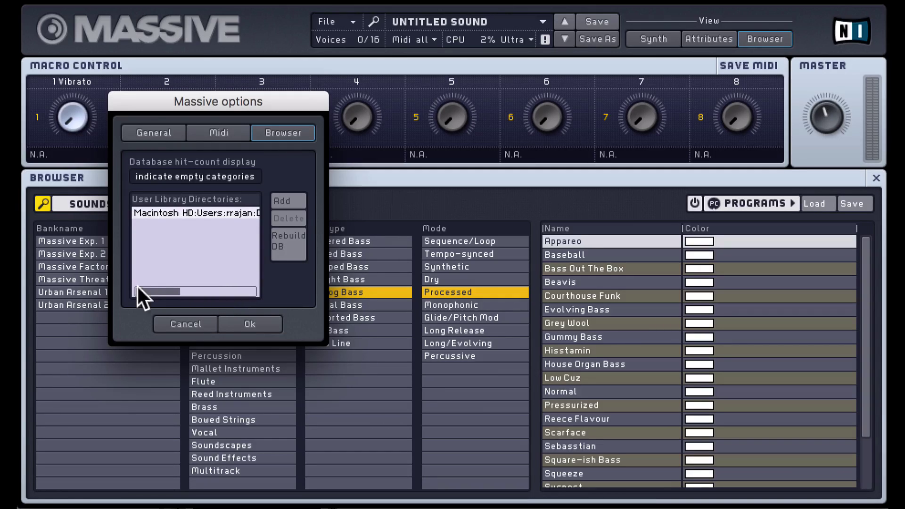
left_click(246, 322)
left_click(342, 21)
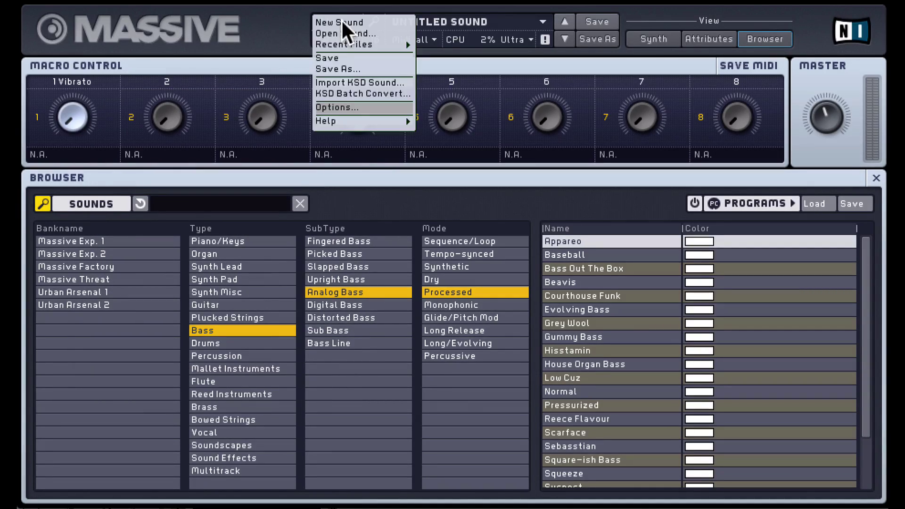
mouse_move(355, 123)
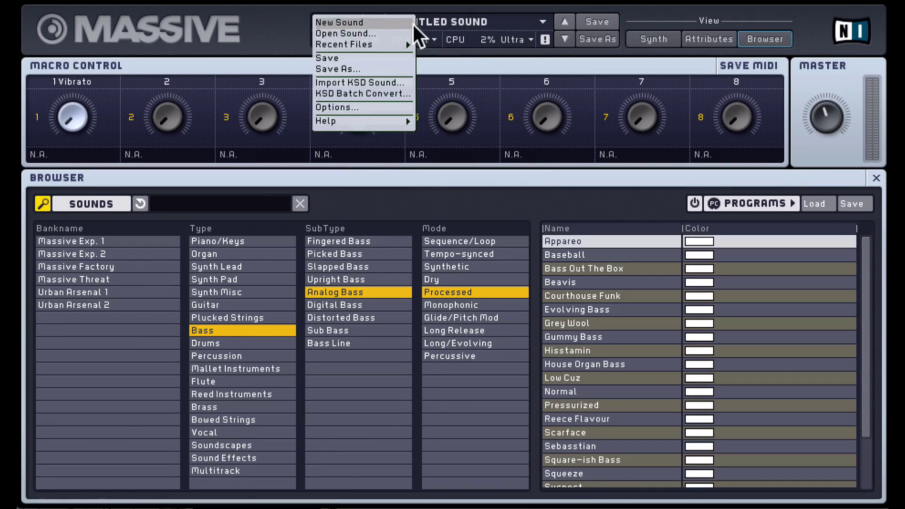
left_click(441, 25)
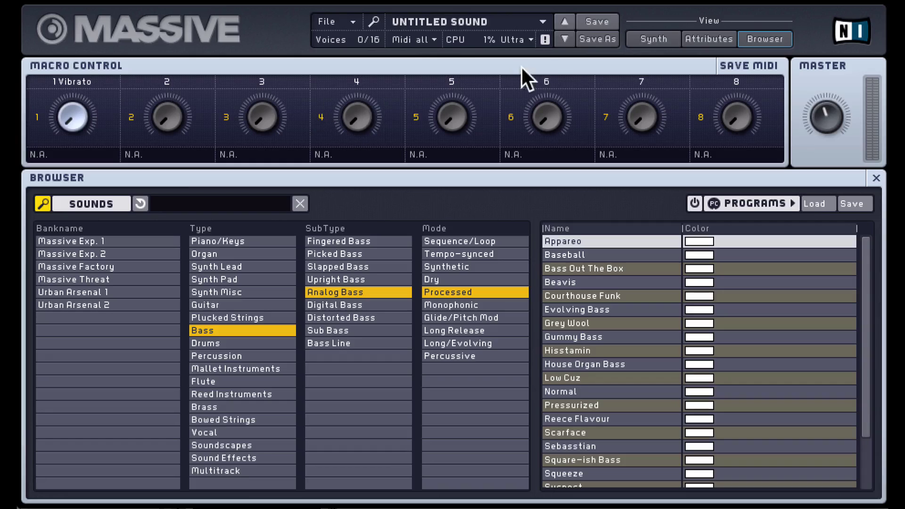
Examine the available MIDI channels and the global and preset quality modes, leaving both settings as they are
left_click(432, 38)
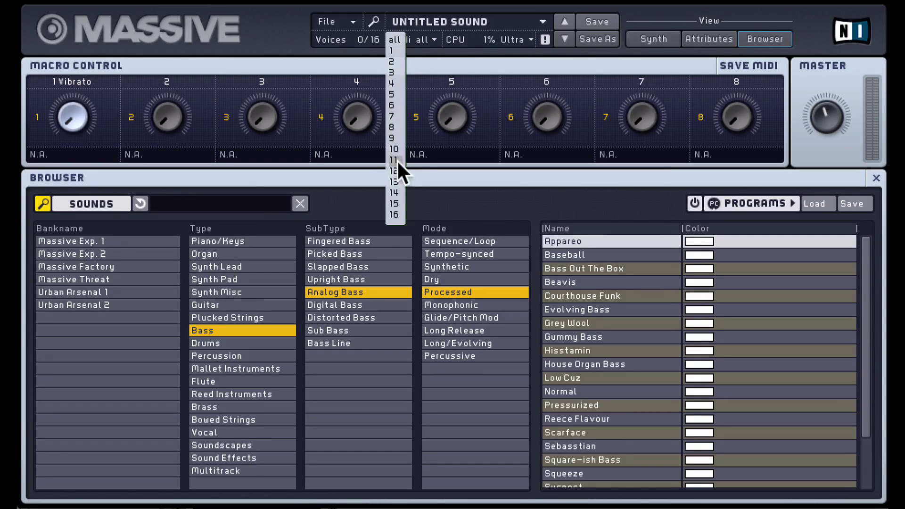
left_click(434, 36)
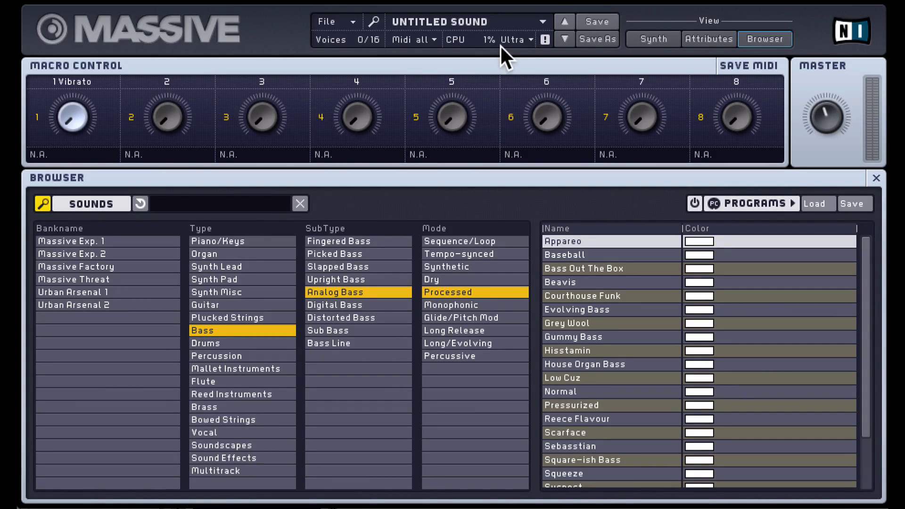
left_click(529, 37)
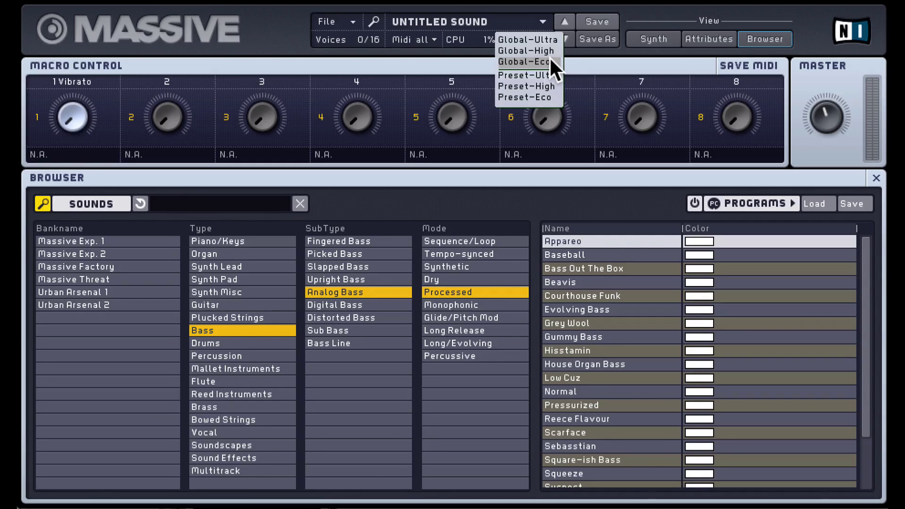
left_click(584, 57)
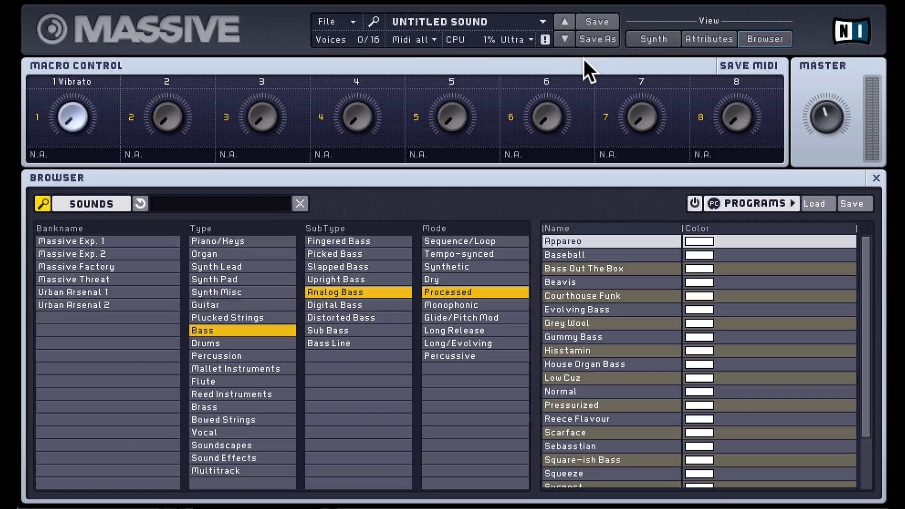
left_click(519, 38)
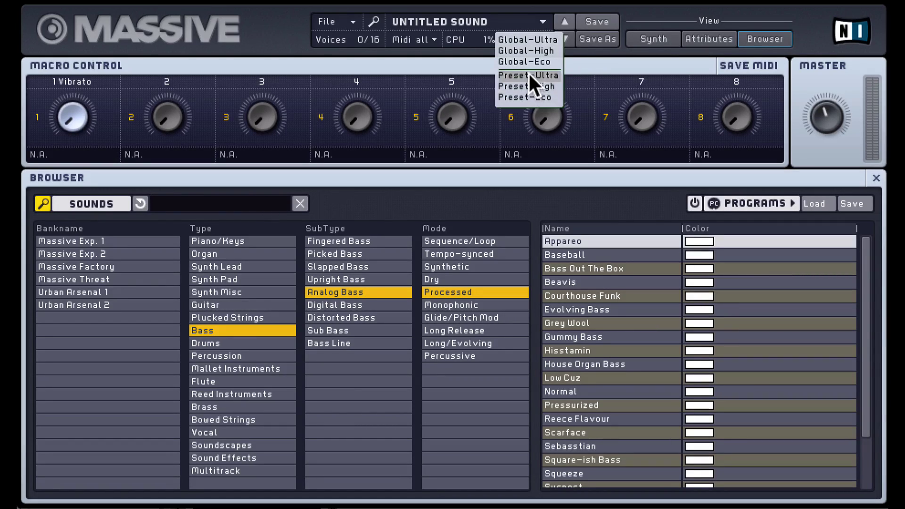
left_click(584, 55)
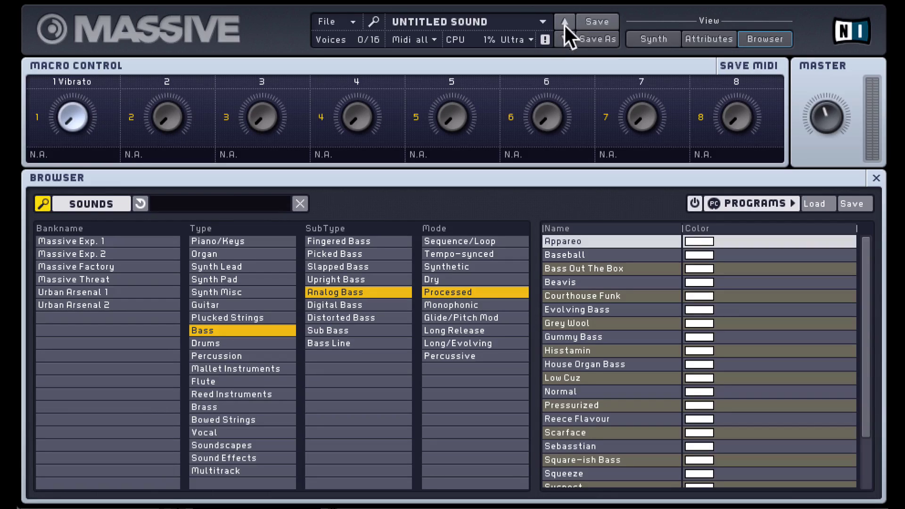
Load the Beavis preset, and step forward to Courthouse Funk and back up to Baseball
left_click(579, 281)
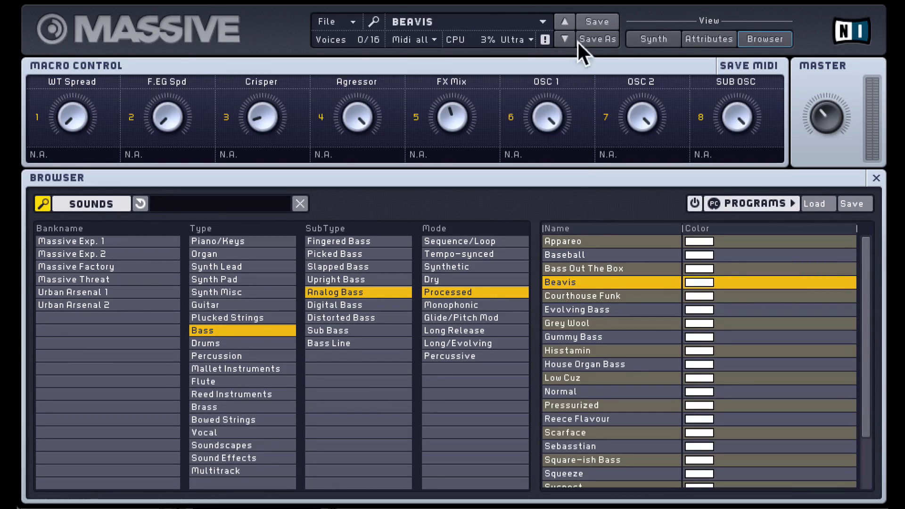
left_click(566, 38)
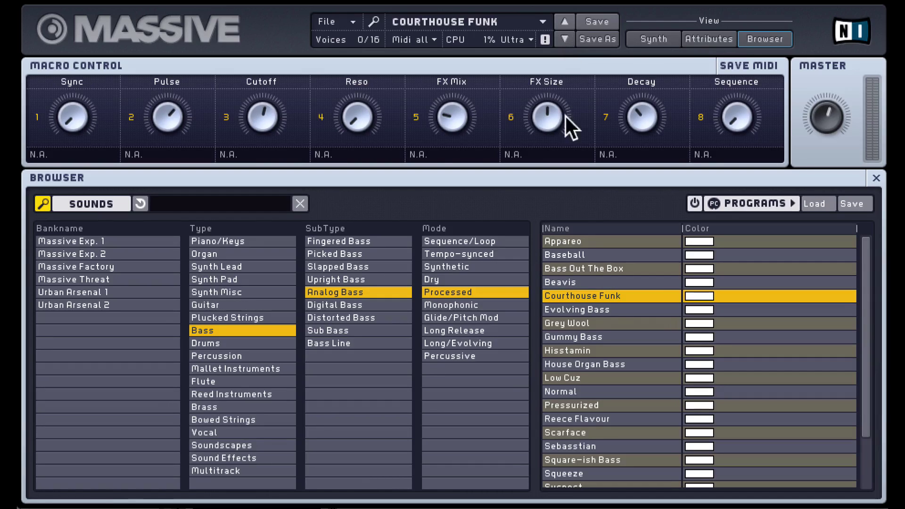
left_click(563, 21)
left_click(564, 22)
left_click(564, 22)
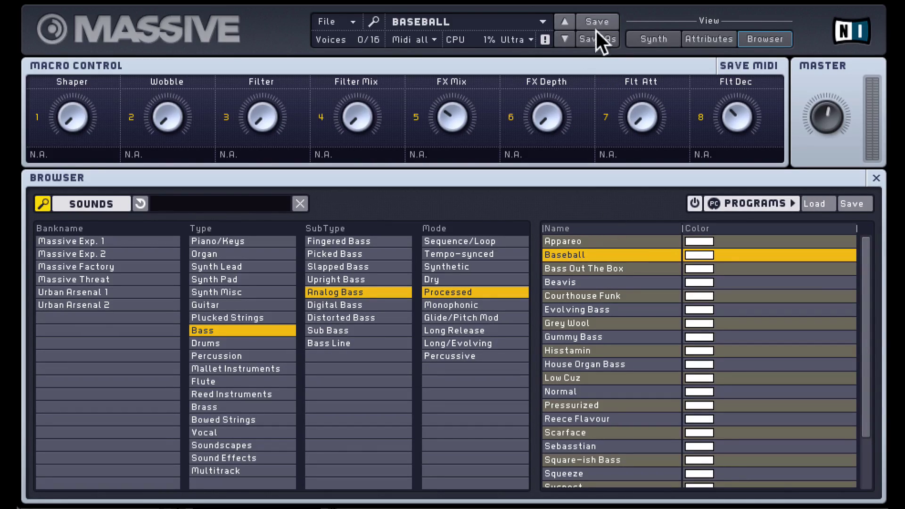
left_click(335, 15)
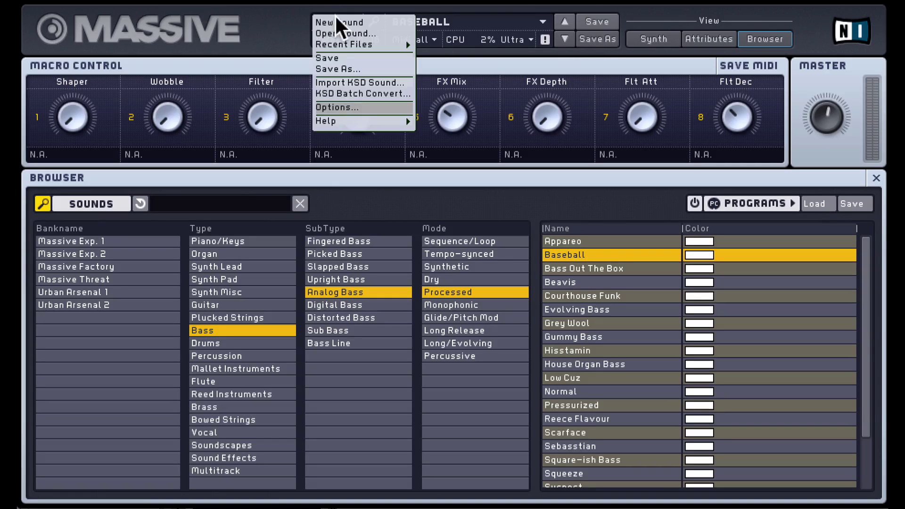
left_click(658, 14)
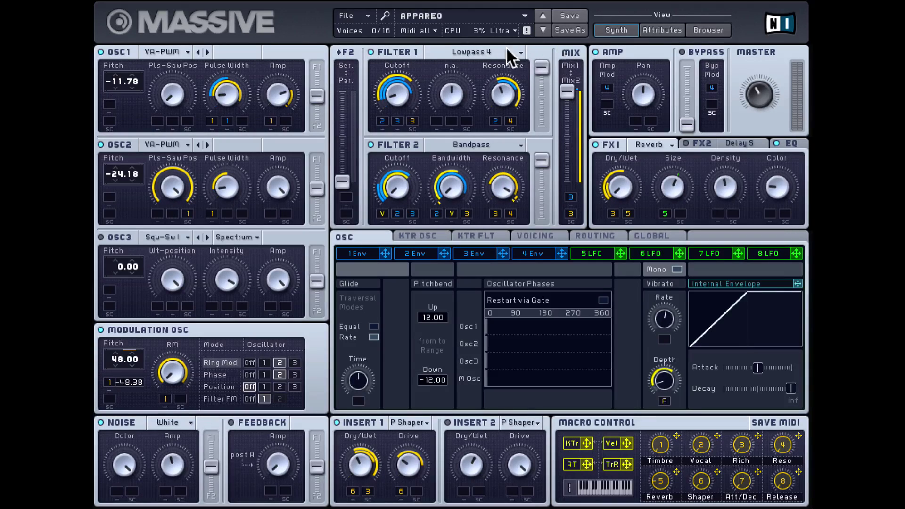
Examine Filter 1's types and the filter mix fader, leaving both as they are, and switch on the Bypass section
left_click(475, 51)
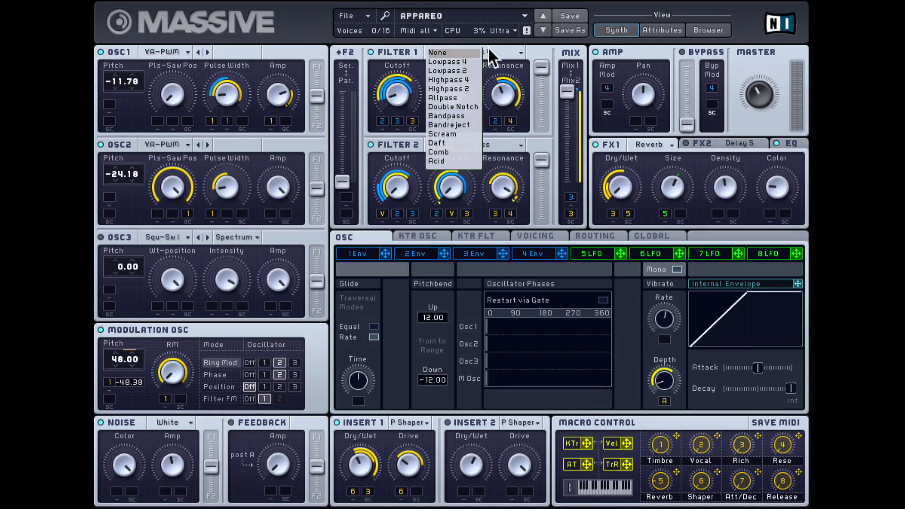
left_click(497, 43)
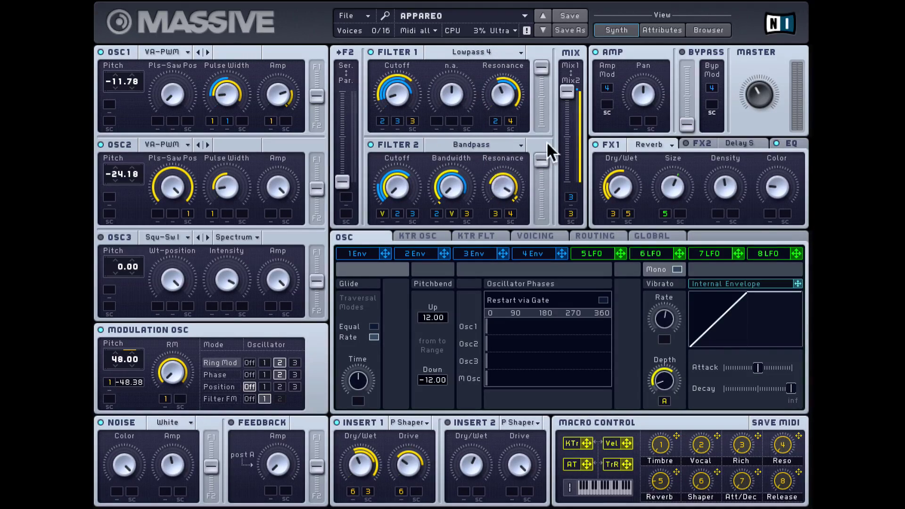
mouse_move(566, 83)
left_mouse_down()
mouse_move(567, 202)
mouse_move(559, 82)
left_mouse_up()
left_click_drag(560, 146, 561, 70)
left_click_drag(687, 125, 693, 151)
Examine the effect types offered for Insert 2, FX1 and FX2, leaving Parabolic Shaper, Reverb and Delay Synced selected
left_click(510, 421)
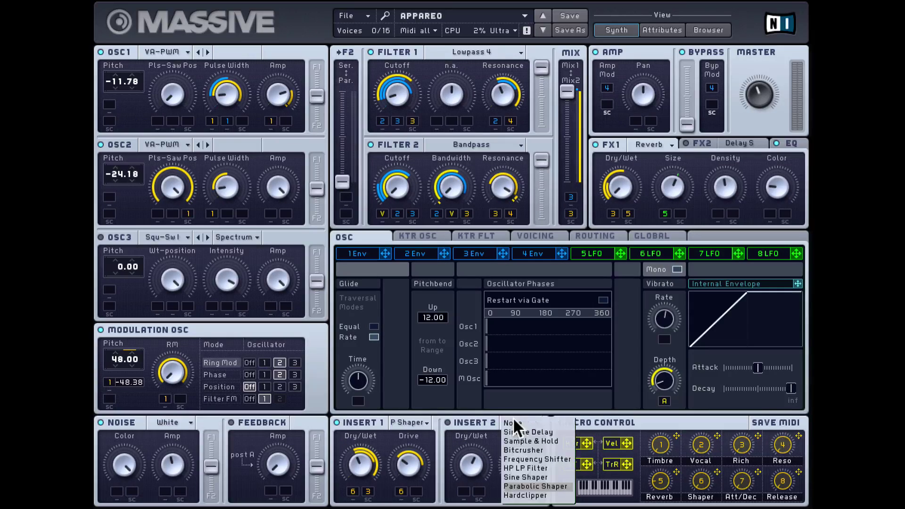
left_click(480, 426)
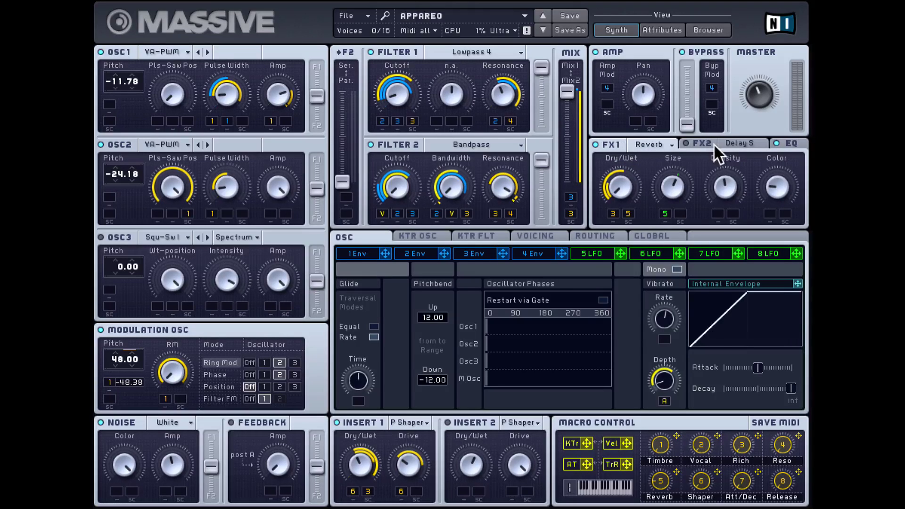
left_click(671, 144)
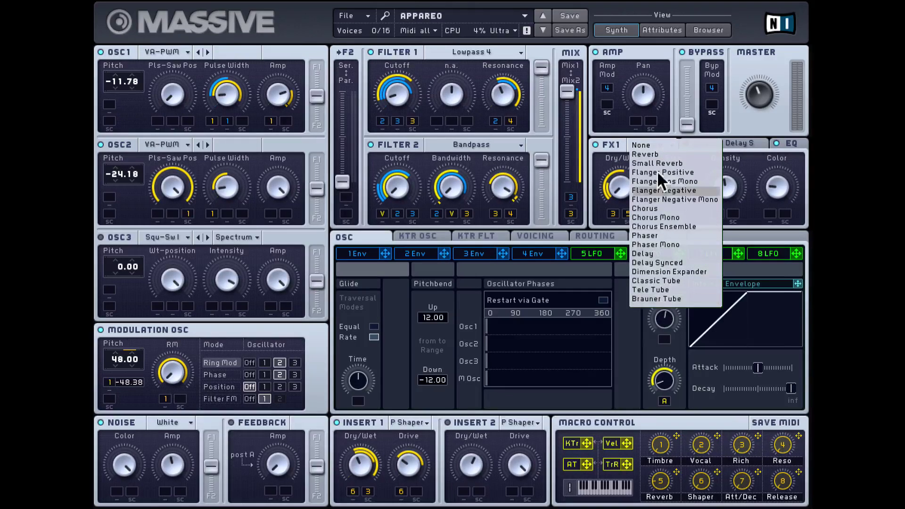
left_click(621, 144)
left_click(750, 144)
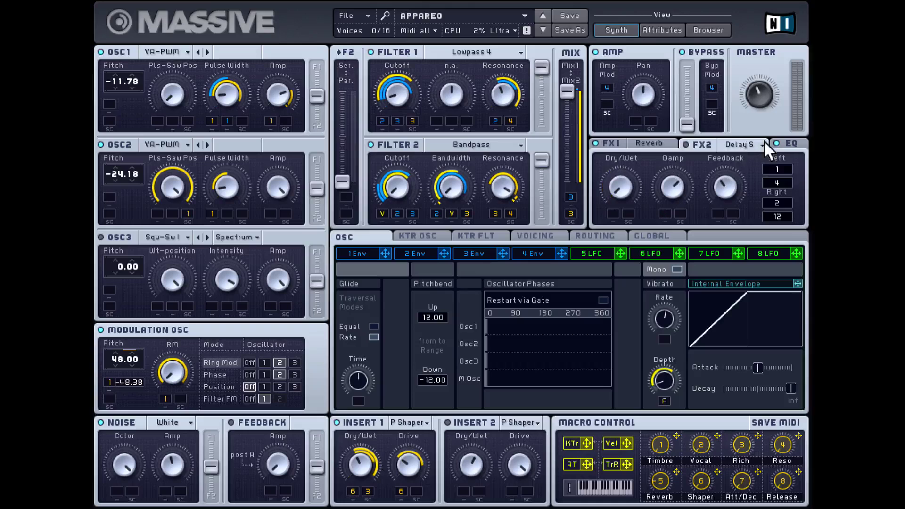
left_click(755, 142)
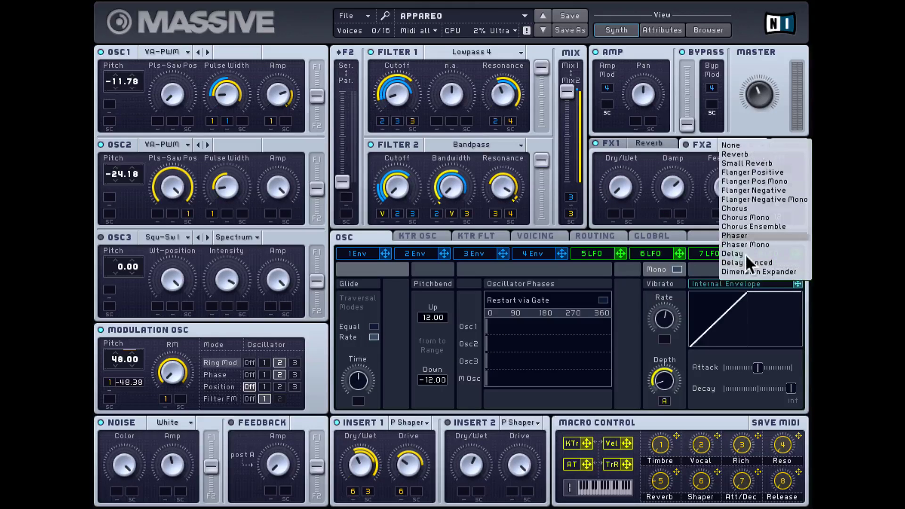
left_click(698, 148)
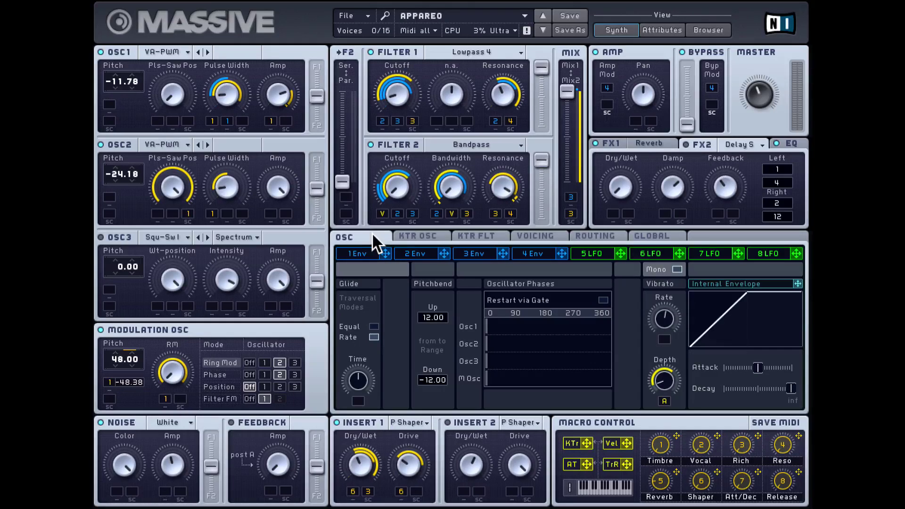
View the oscillator keytracking, filter keytracking and Voicing pages in turn
left_click(415, 236)
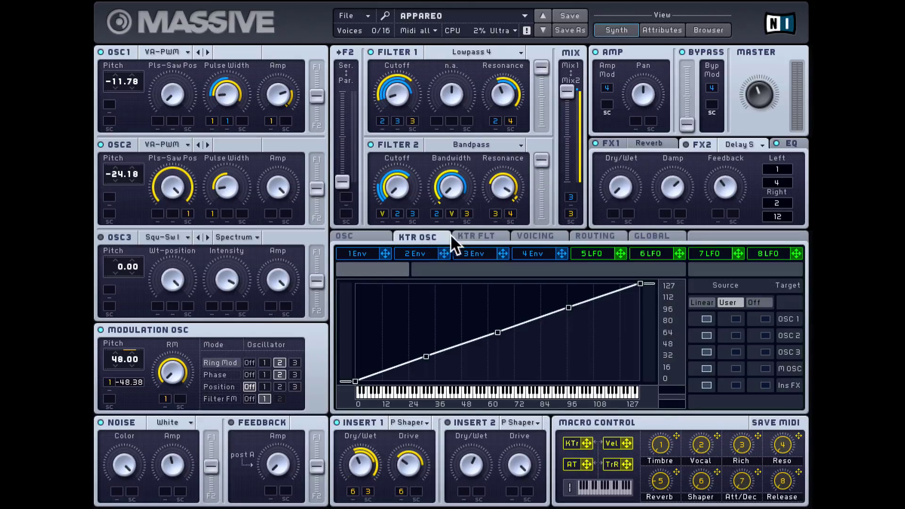
left_click(475, 237)
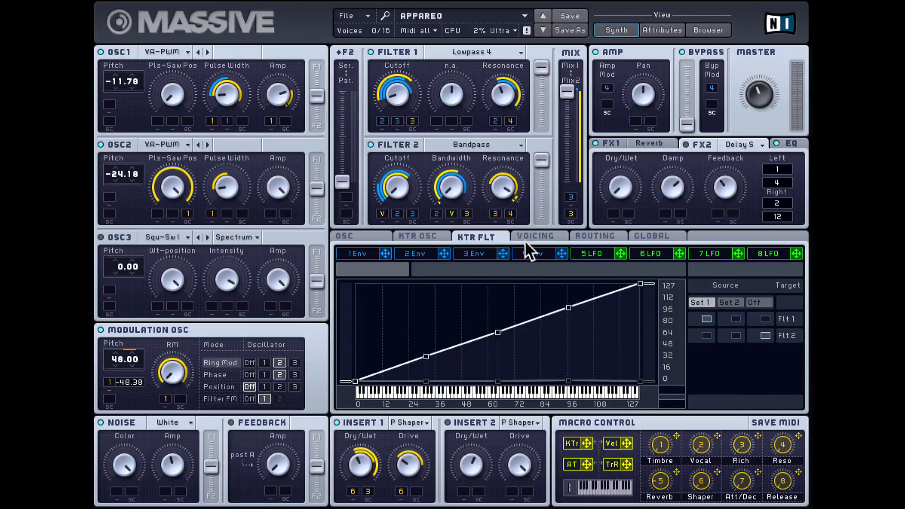
left_click(538, 238)
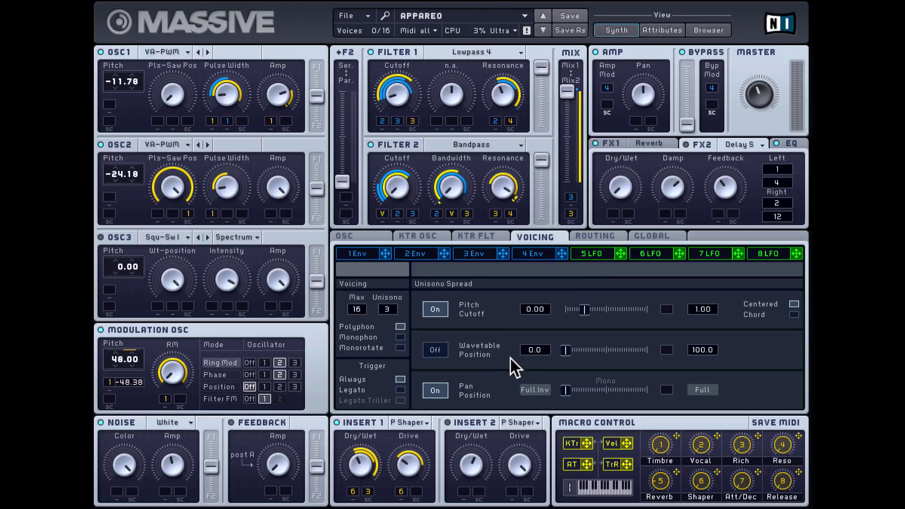
In the routing, bypass Osc 1, place Insert 2 before and Insert 1 after Filter 1, and take the feedback after Filter 2
left_click(600, 232)
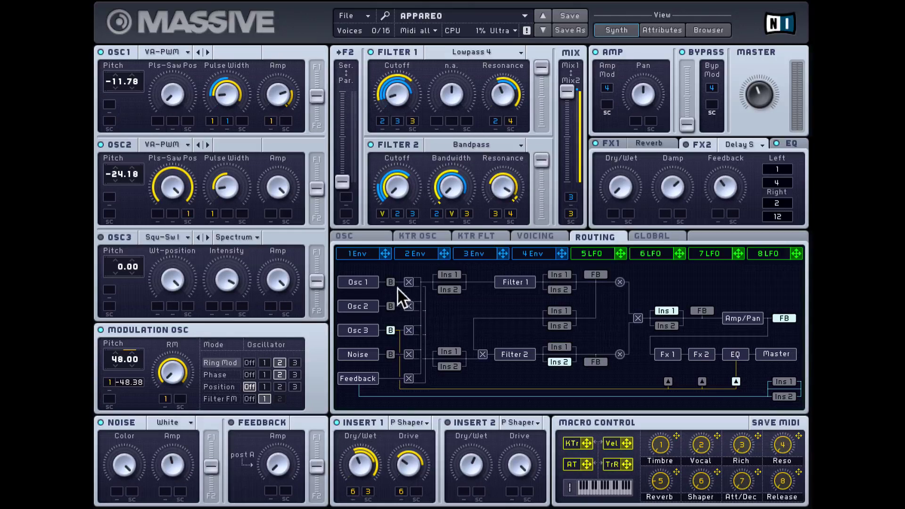
left_click(391, 305)
left_click(391, 306)
left_click(390, 280)
left_click(560, 275)
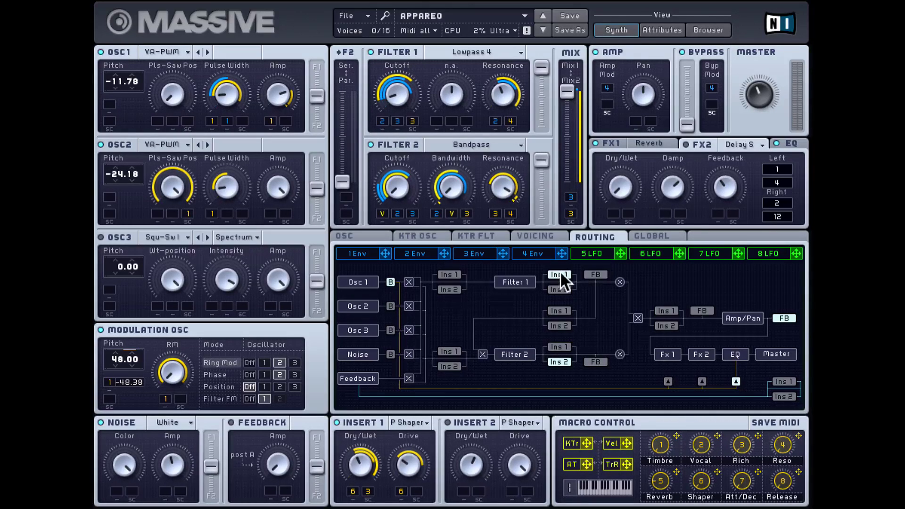
left_click(448, 290)
left_click(597, 275)
left_click(596, 362)
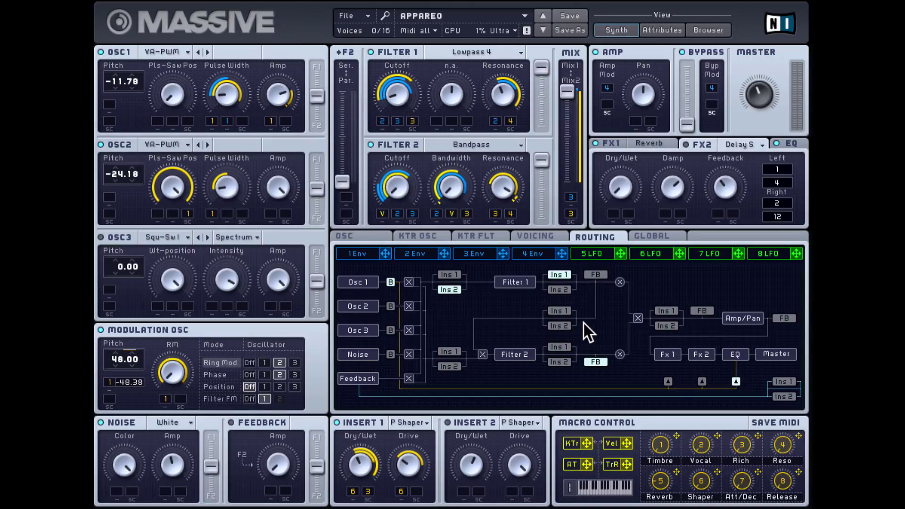
Show the Global page, and switch modulator 8 from LFO to Performer and on to Stepper
left_click(651, 236)
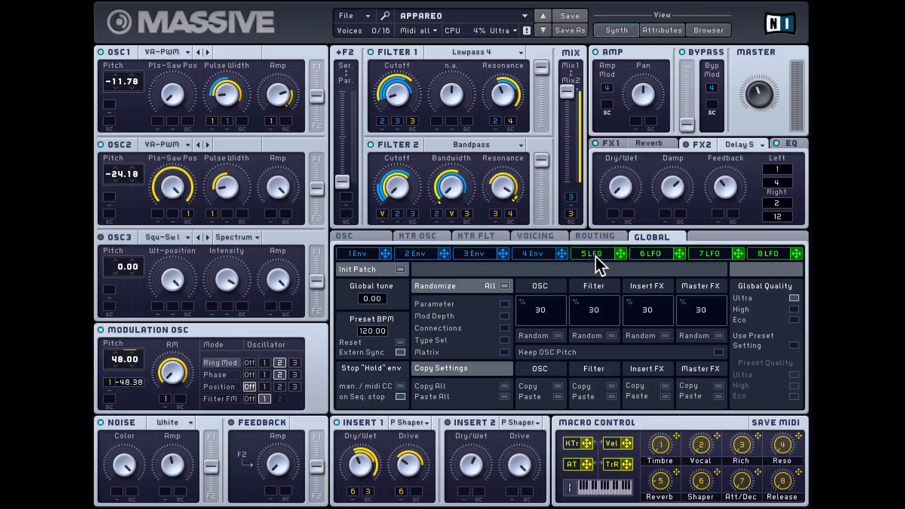
left_click(770, 255)
left_click(765, 264)
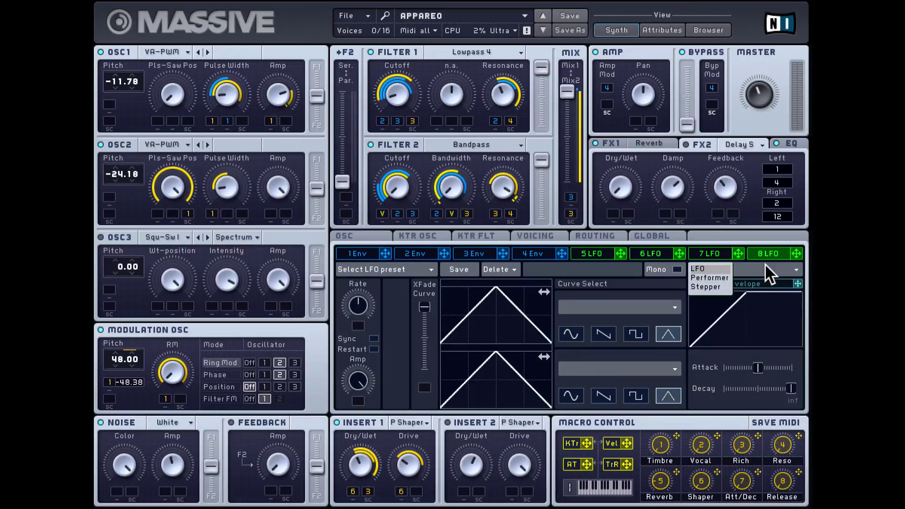
left_click(720, 278)
left_click(753, 270)
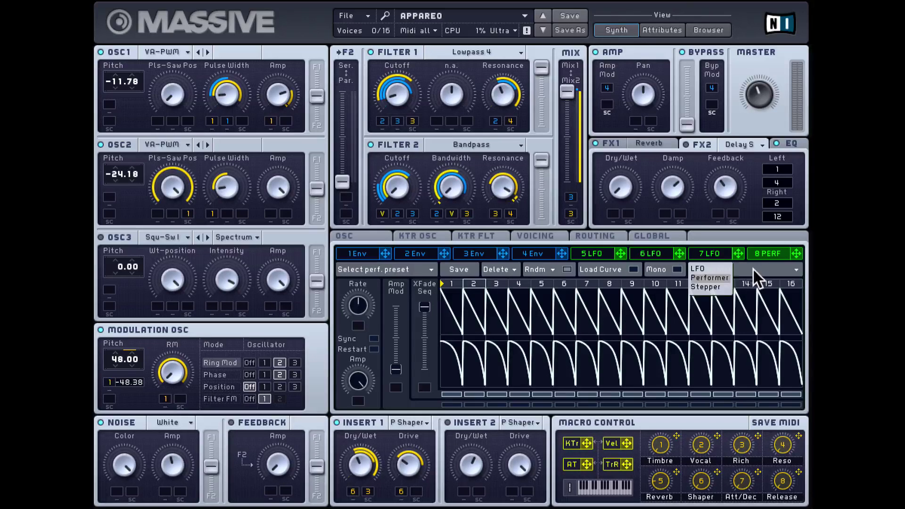
left_click(721, 287)
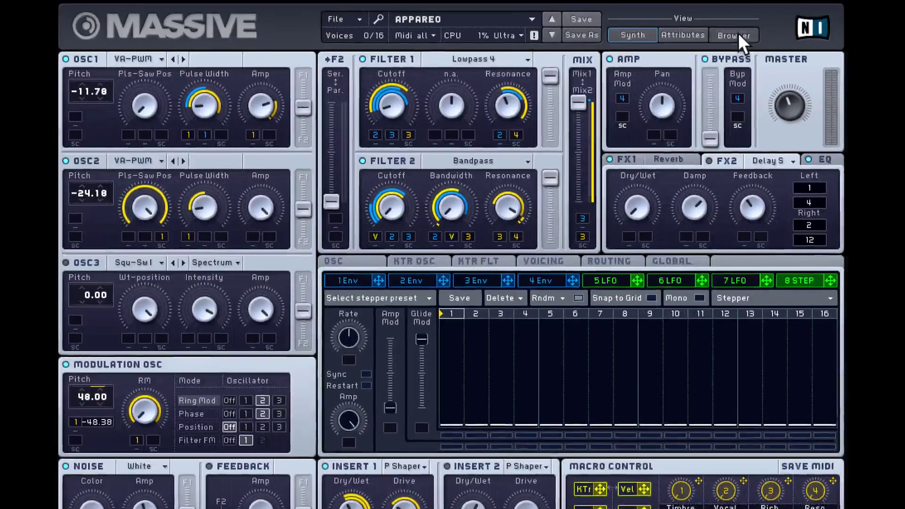
Start a new, untitled sound
left_click(709, 30)
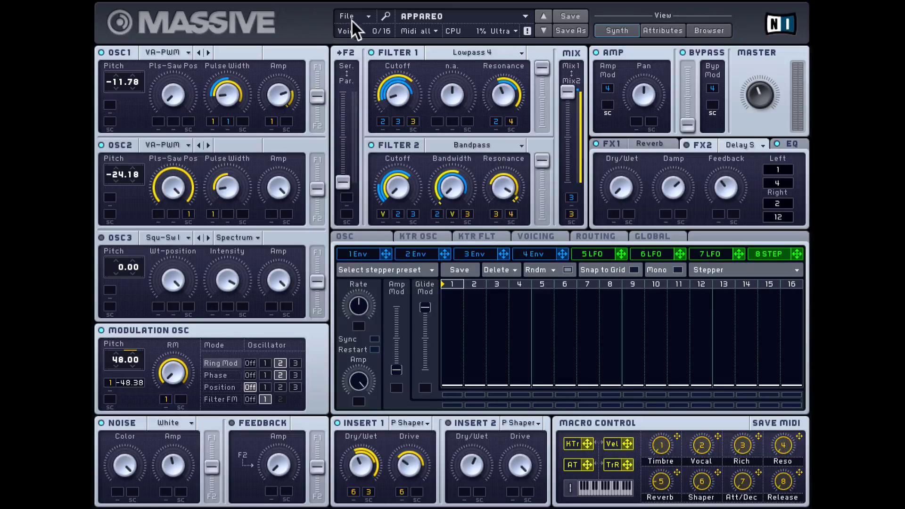
left_click(362, 14)
left_click(370, 16)
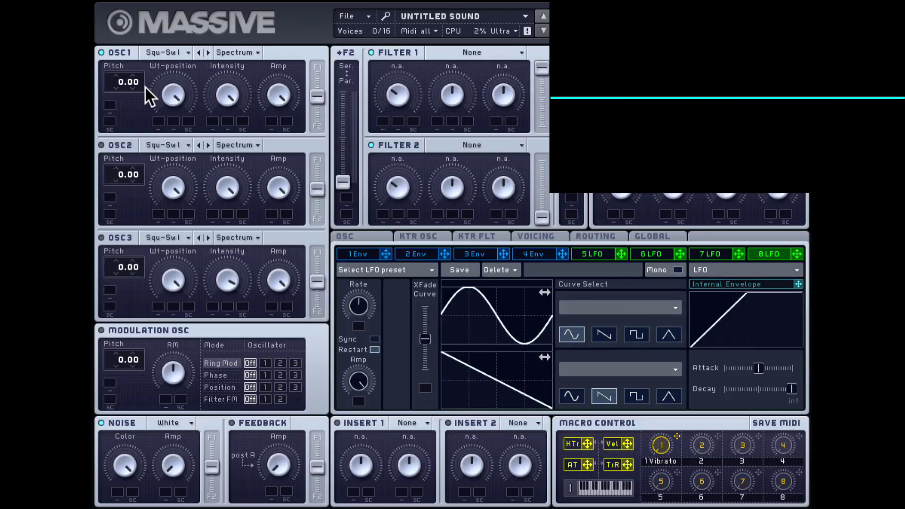
Review Osc 1's wavetable list, keep Square-Saw I, and sweep its Wt-position, ending at the minimum
left_click(168, 50)
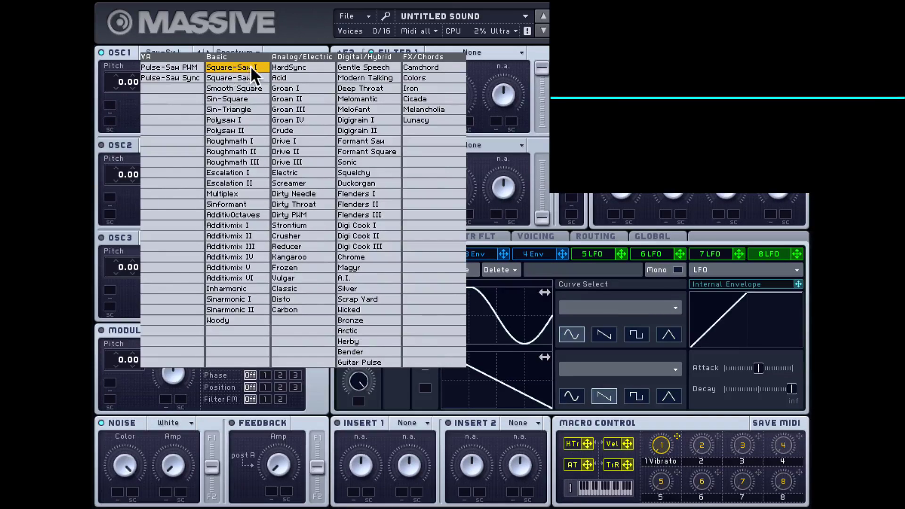
left_click(180, 19)
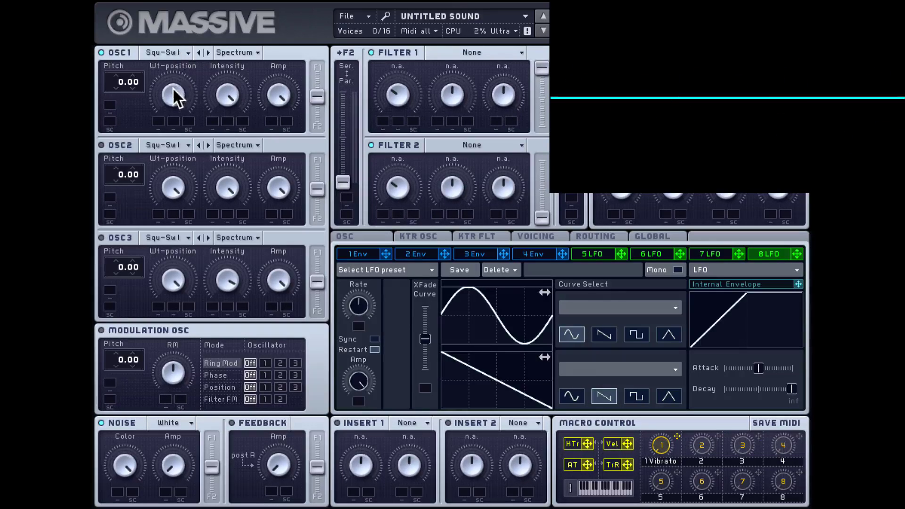
left_click_drag(169, 101, 196, 265)
left_click_drag(172, 95, 166, 30)
mouse_move(171, 96)
left_mouse_down()
mouse_move(173, 17)
mouse_move(204, 168)
mouse_move(183, 19)
mouse_move(184, 82)
mouse_move(203, 168)
mouse_move(189, 91)
left_mouse_up()
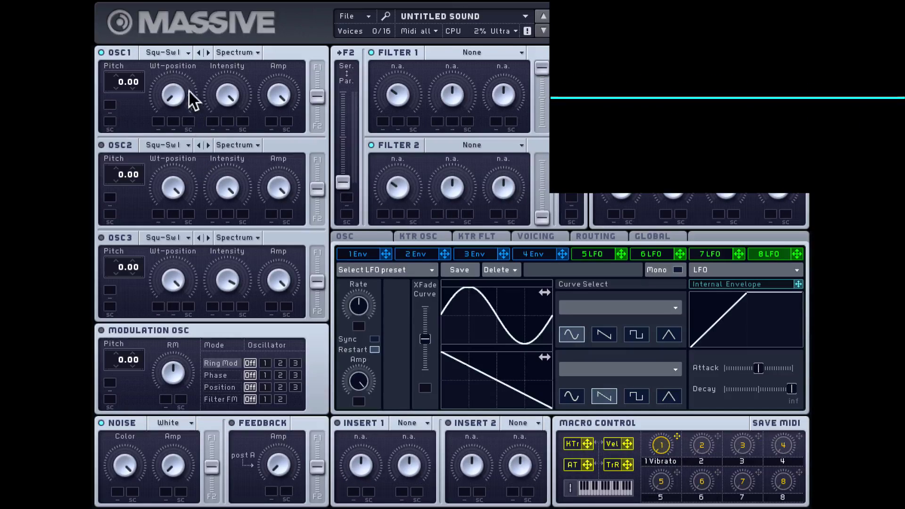
Try the Groan IV and Squelchy wavetables on Osc 1, varying the Wt-position of each
left_click(168, 52)
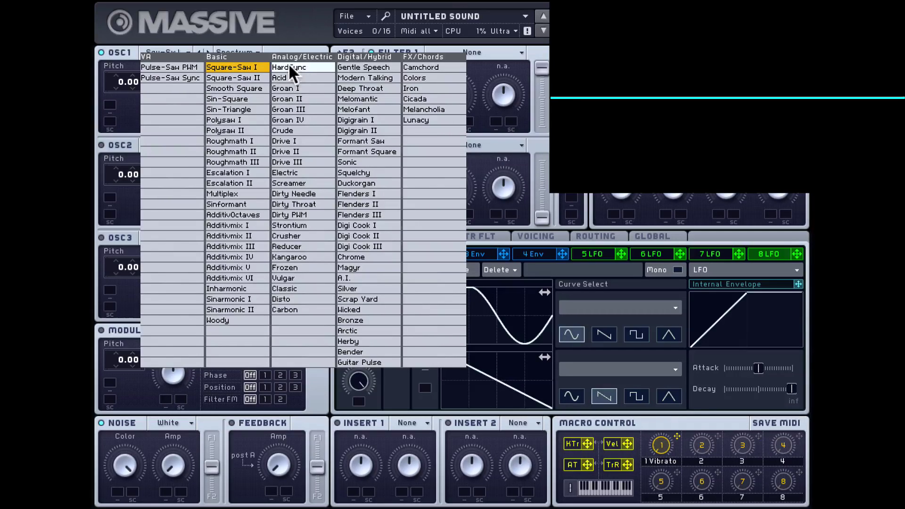
left_click(296, 119)
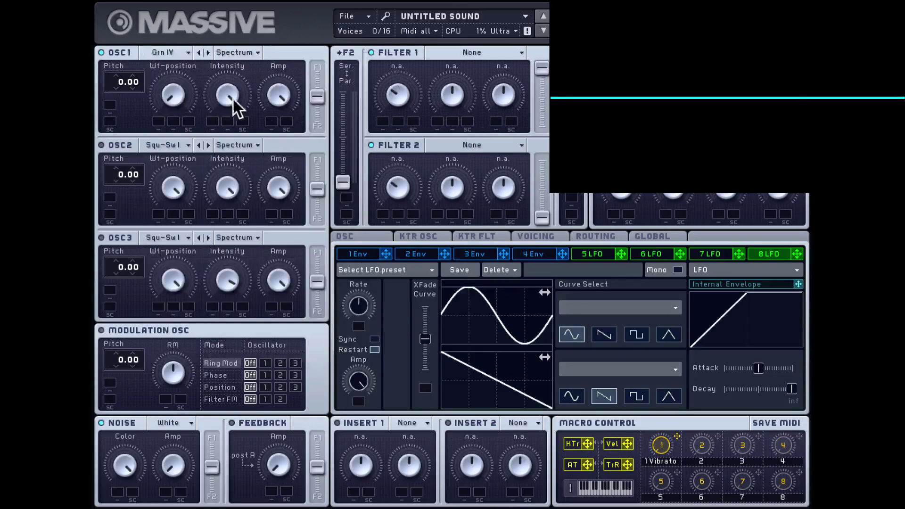
left_click_drag(174, 93, 176, 117)
left_click(174, 49)
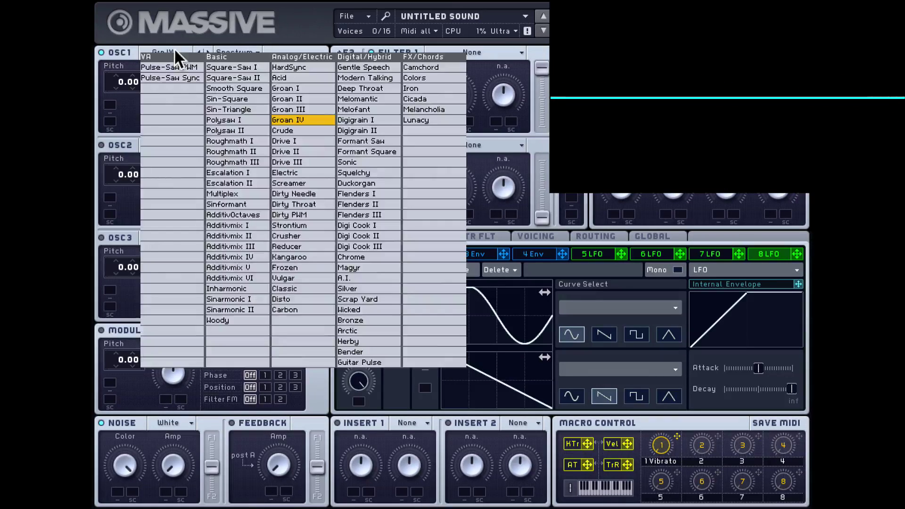
left_click(363, 172)
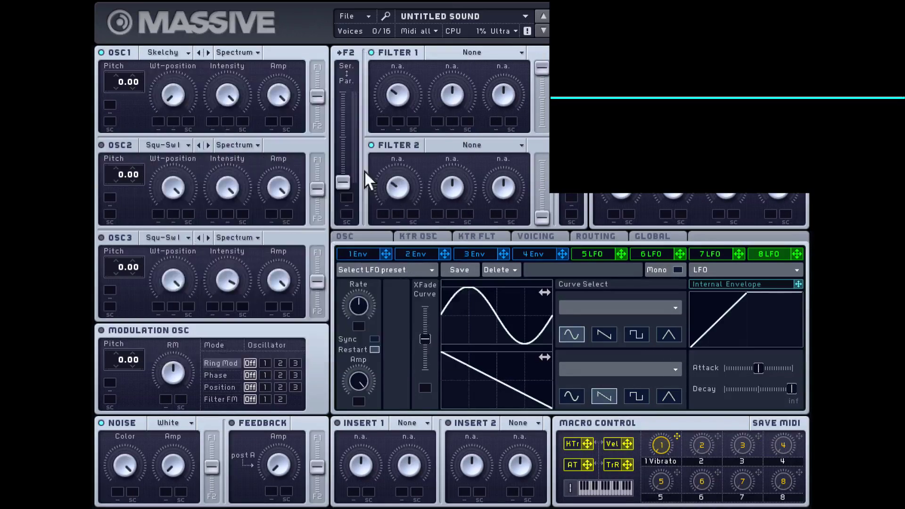
left_click_drag(172, 94, 183, 66)
Try the Camchord wavetable on Osc 1 and sweep its Wt-position up and back down to the minimum
left_click(181, 53)
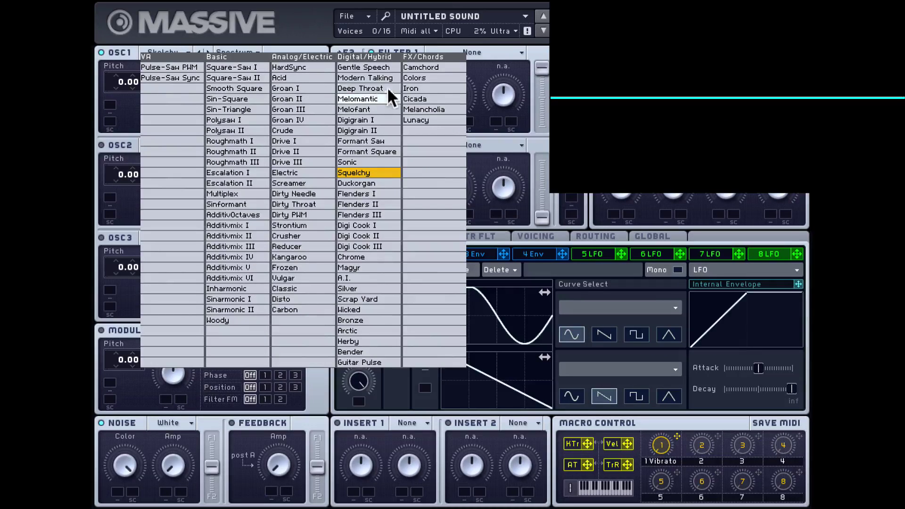
left_click(428, 67)
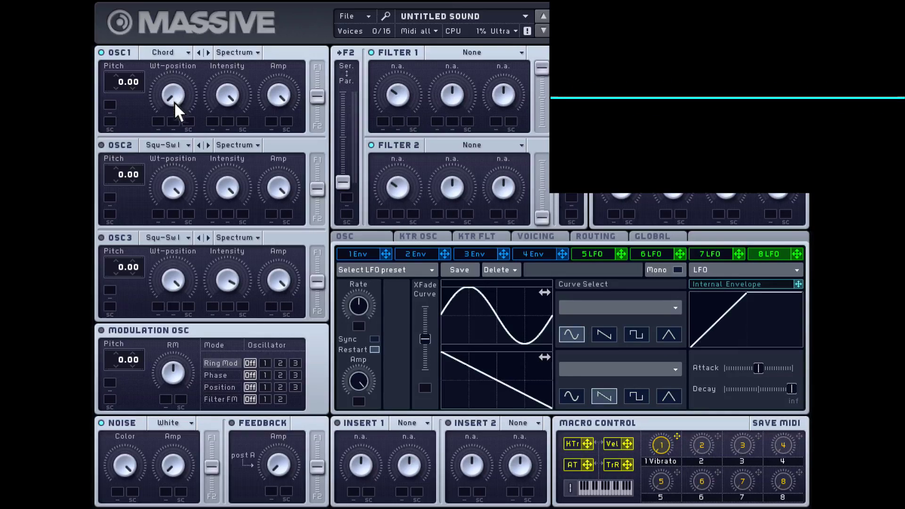
left_click_drag(172, 94, 164, 12)
left_click_drag(176, 100, 168, 42)
left_click_drag(170, 95, 194, 213)
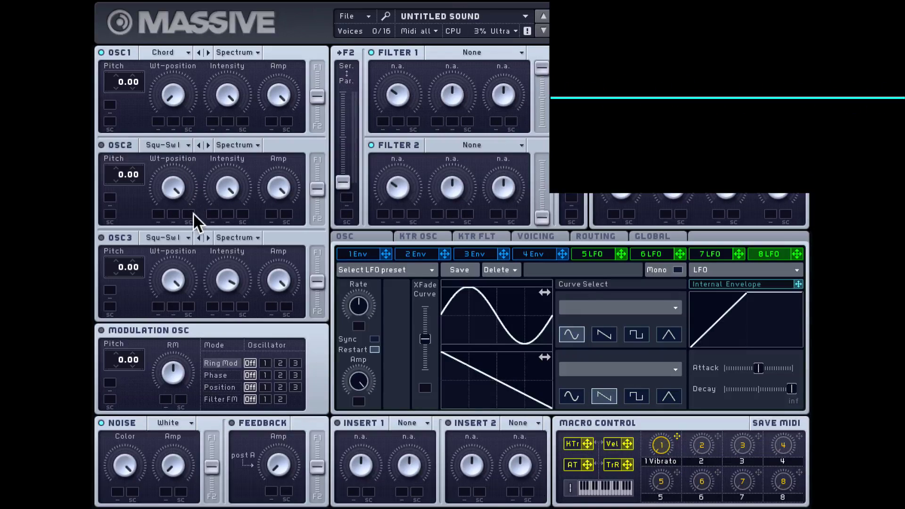
Set Osc 1 to the Square-Saw I wavetable and turn its Wt-position fully up
left_click(177, 50)
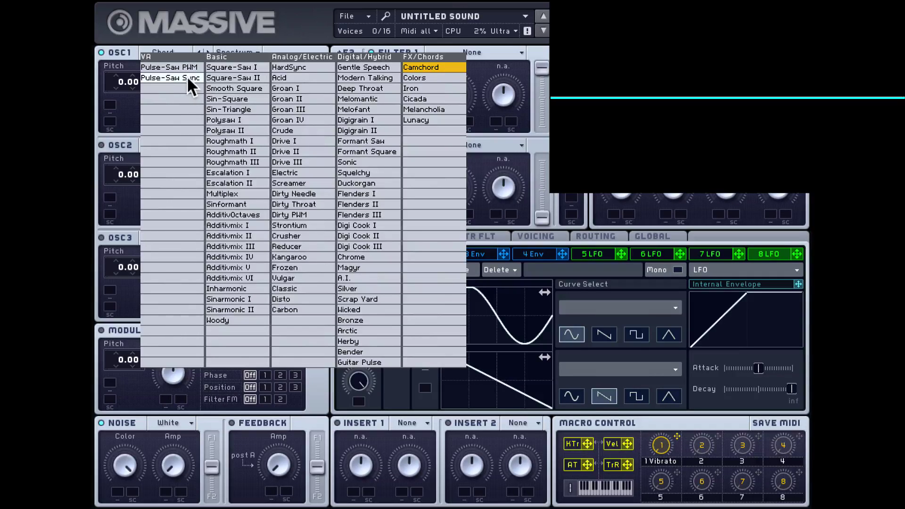
left_click(158, 38)
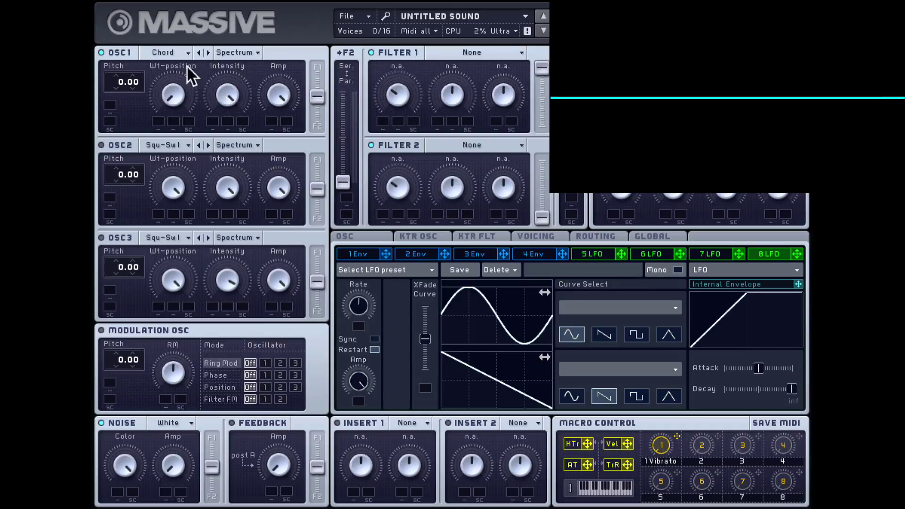
left_click(175, 51)
left_click(229, 65)
left_click_drag(163, 92, 163, 52)
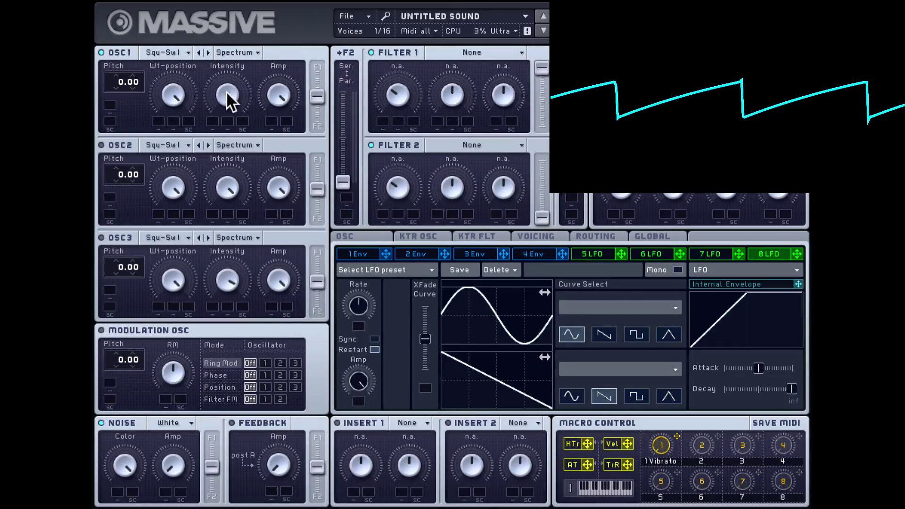
Sweep Osc 1's Intensity, Amp and Pitch controls and return each to its starting setting
mouse_move(226, 95)
left_mouse_down()
mouse_move(236, 220)
mouse_move(231, 84)
left_mouse_up()
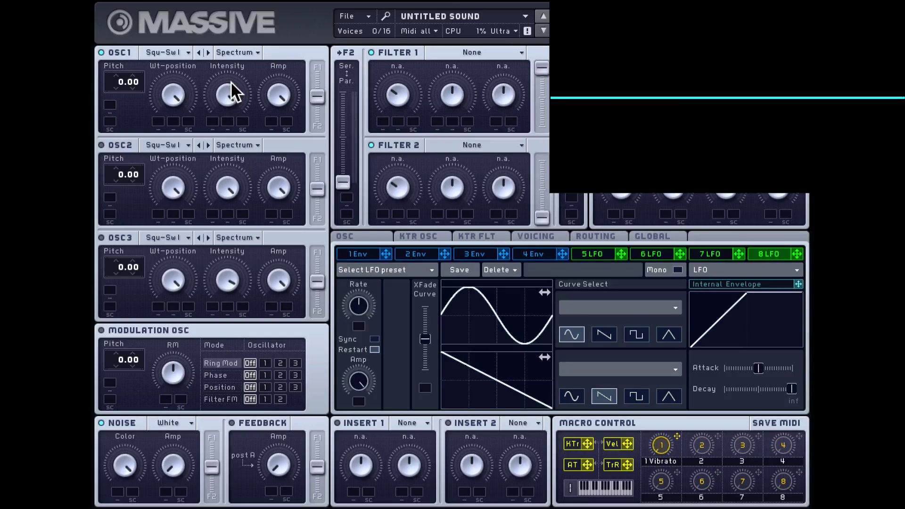
left_click_drag(233, 169, 247, 214)
mouse_move(279, 83)
left_mouse_down()
mouse_move(297, 214)
mouse_move(291, 76)
left_mouse_up()
left_click_drag(120, 82, 141, 112)
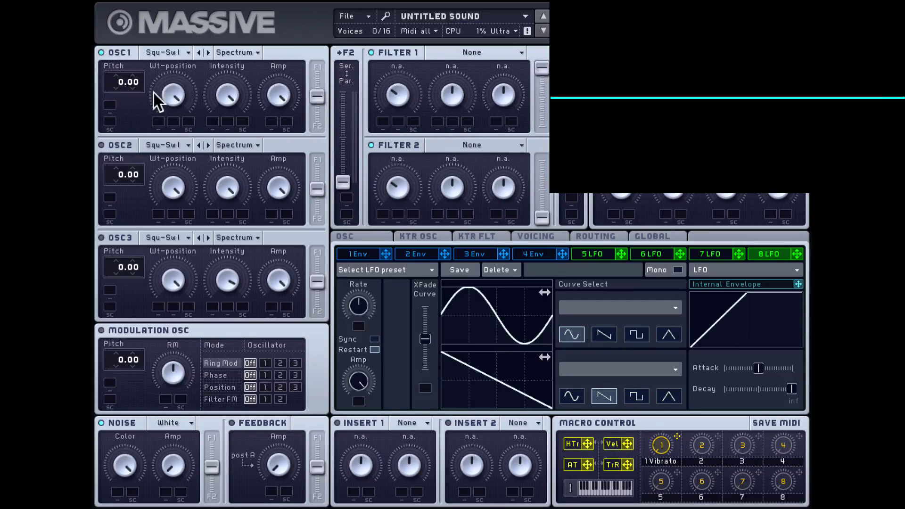
Step Osc 1 through the neighbouring basic wavetables, including Smooth Square, Roughmath II and Polysaw II, ending on Roughmath I
left_click(207, 52)
left_click(208, 52)
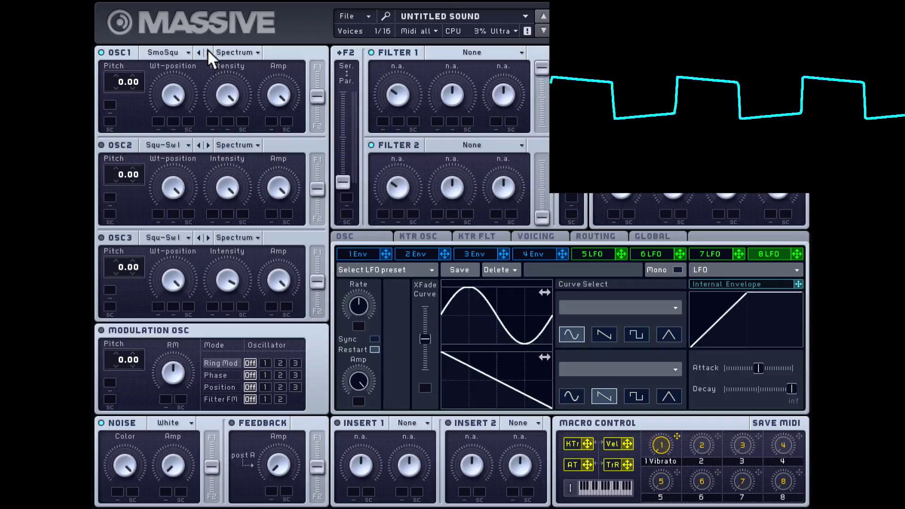
left_click(208, 50)
left_click(207, 50)
left_click(208, 50)
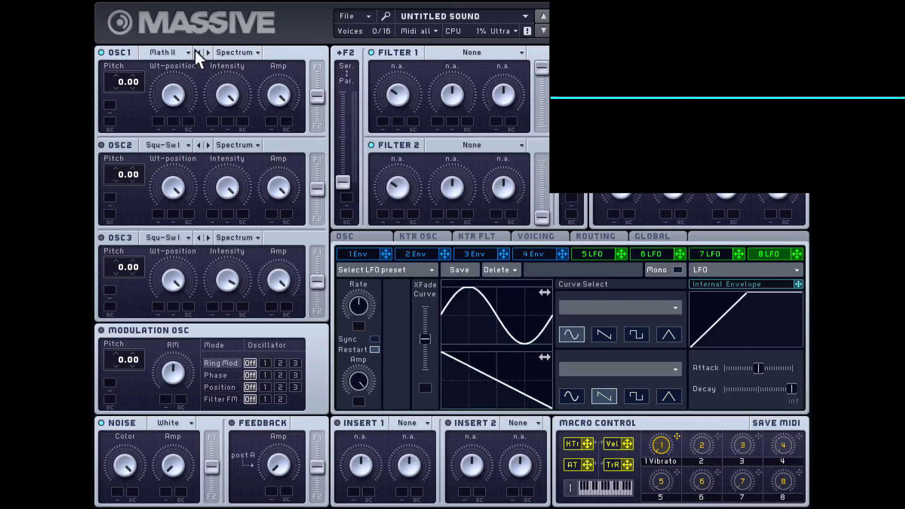
left_click(198, 52)
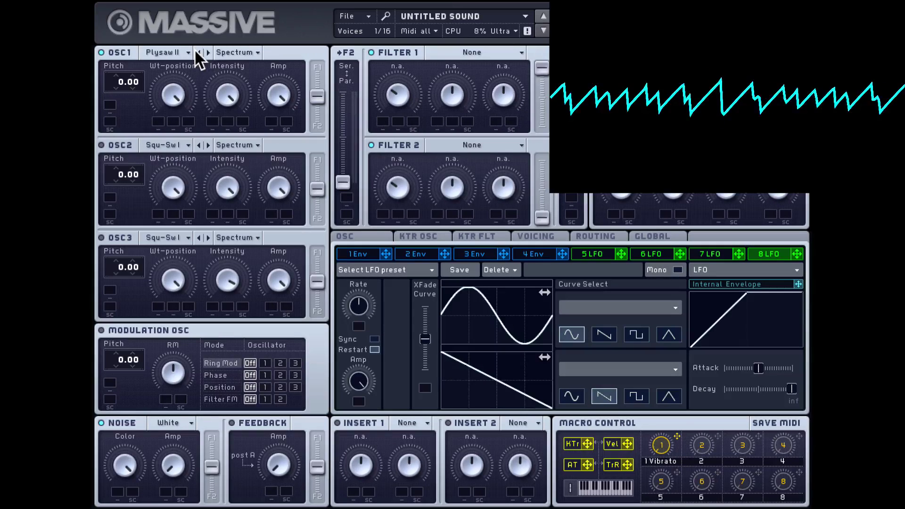
left_click(208, 51)
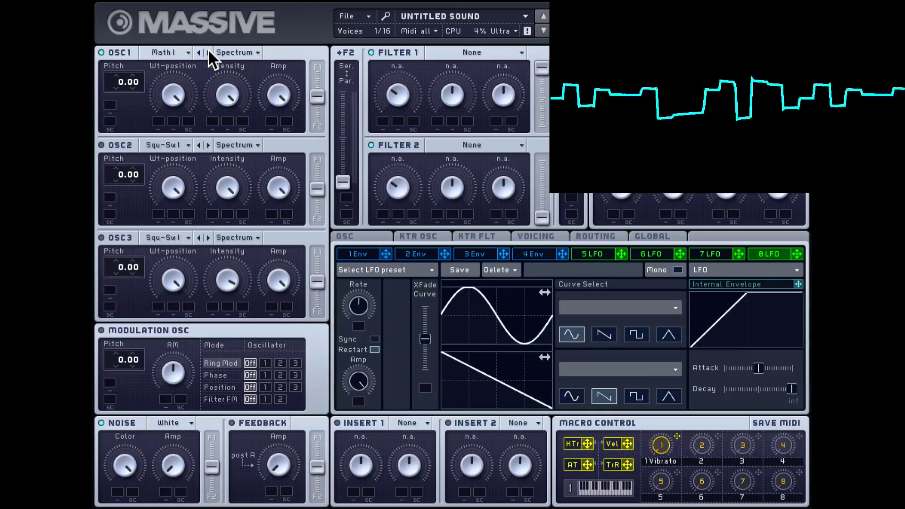
Switch Osc 1's wavetable mode from Spectrum to Bend + and load the Square-Saw I wavetable
left_click(248, 52)
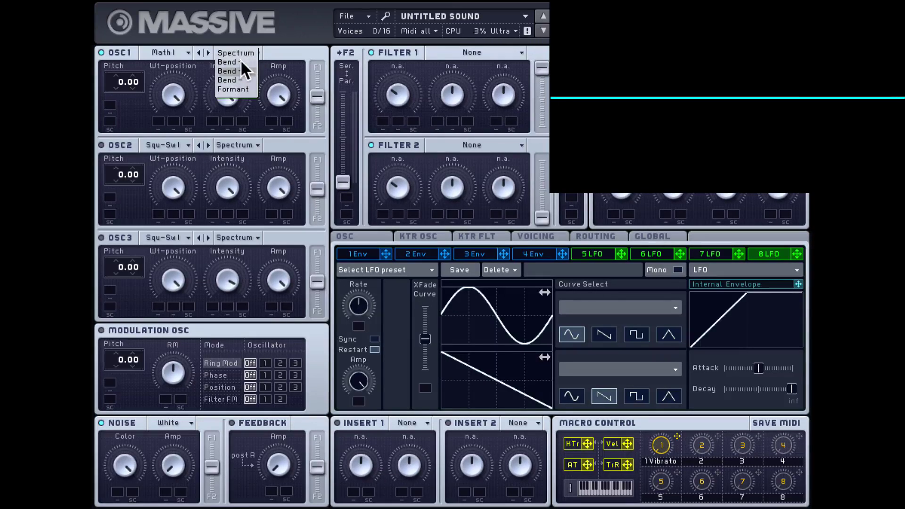
left_click(237, 42)
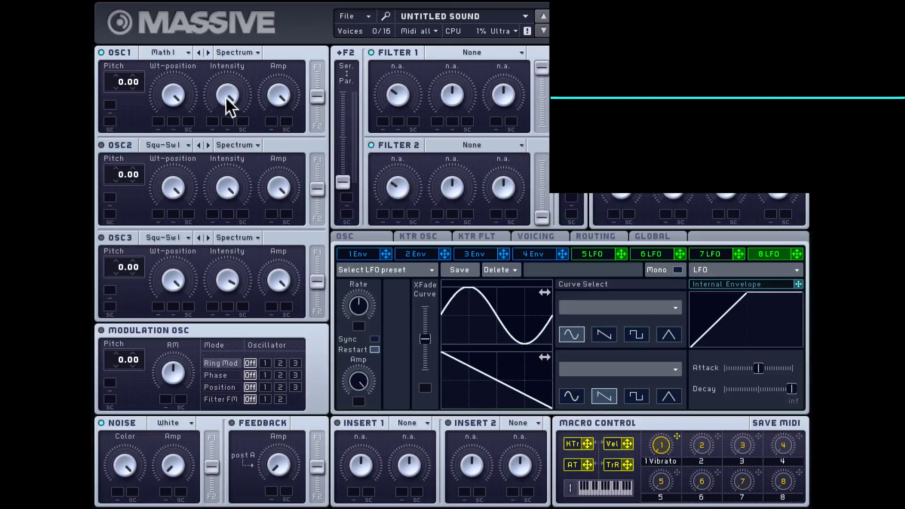
left_click(238, 52)
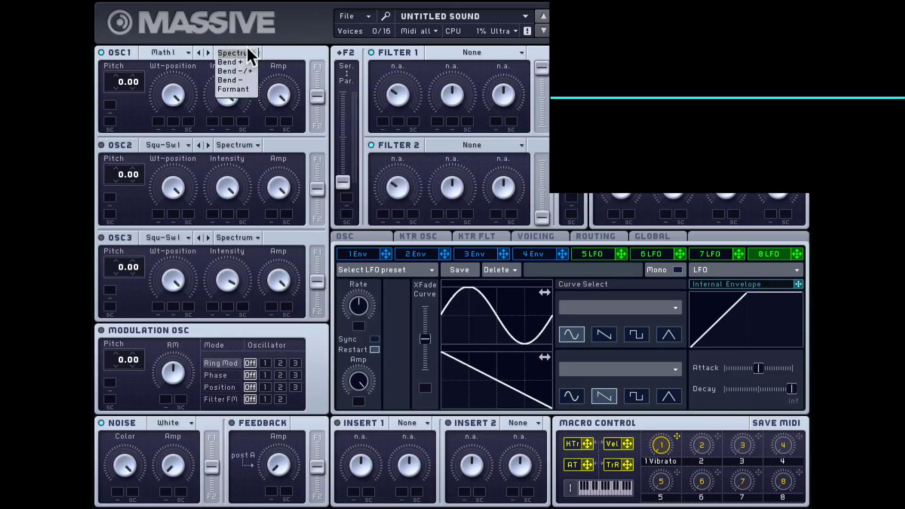
left_click(243, 59)
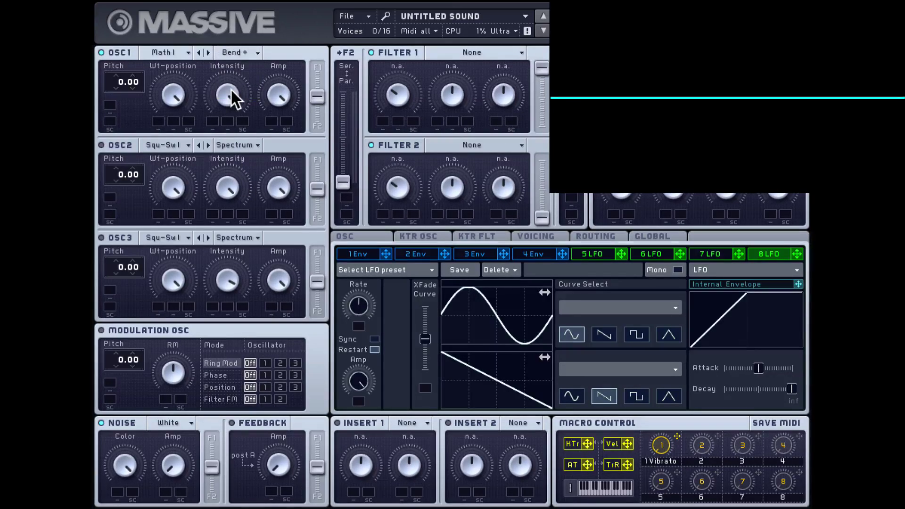
left_click_drag(228, 94, 236, 120)
left_click(177, 51)
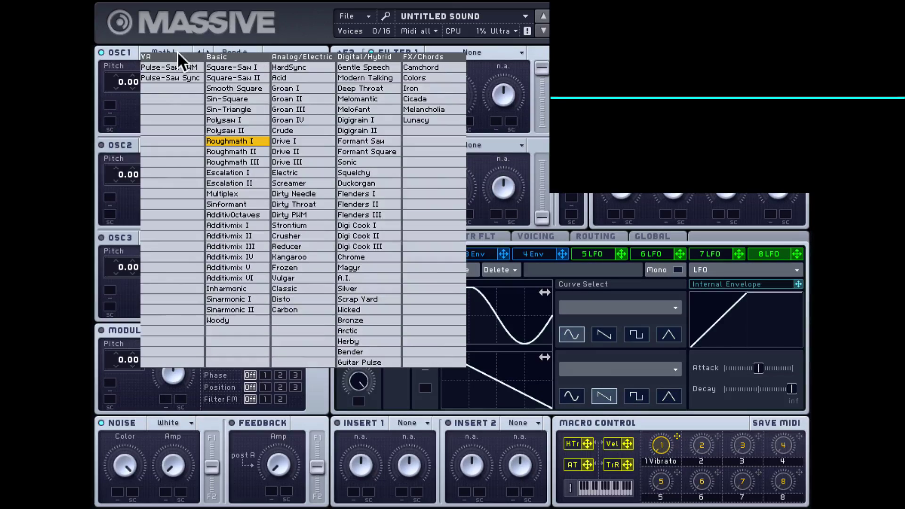
left_click(228, 69)
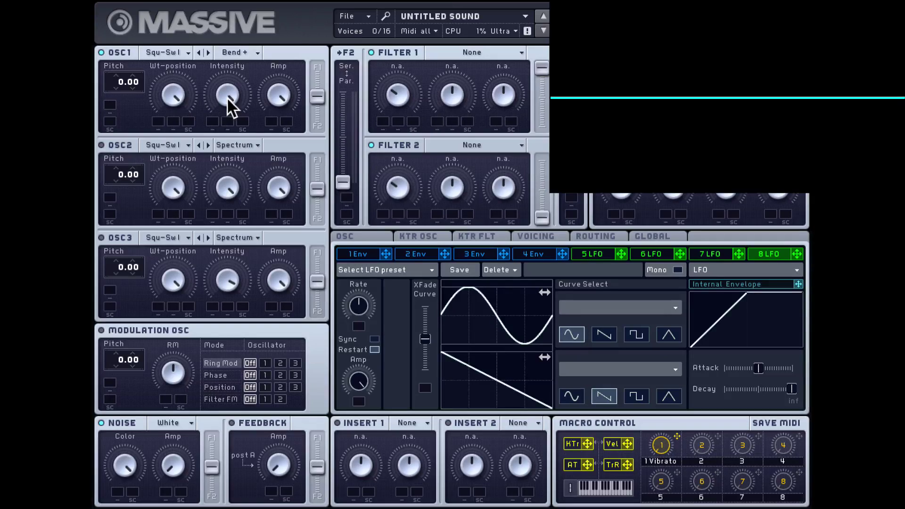
Sweep Osc 1's Intensity down to the minimum and back up to the maximum in Bend + mode
left_click_drag(227, 96, 240, 261)
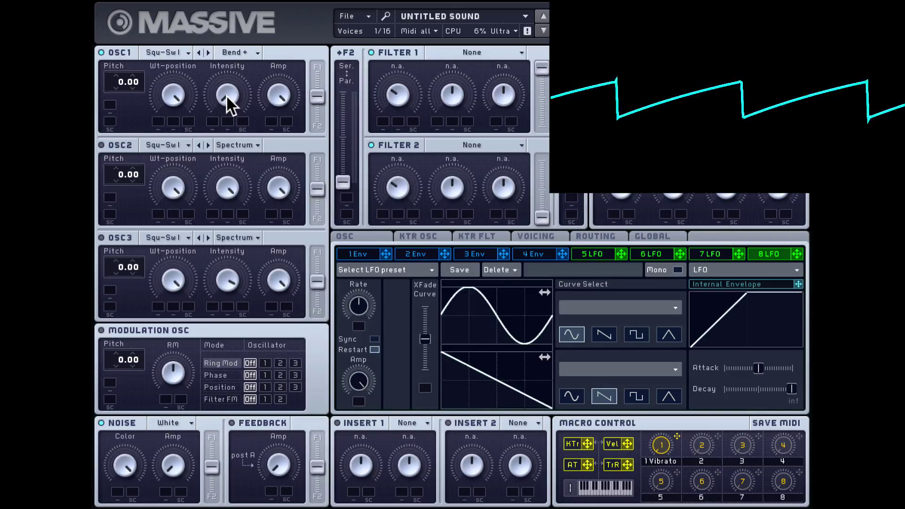
mouse_move(225, 93)
left_mouse_down()
mouse_move(222, 21)
mouse_move(224, 91)
left_mouse_up()
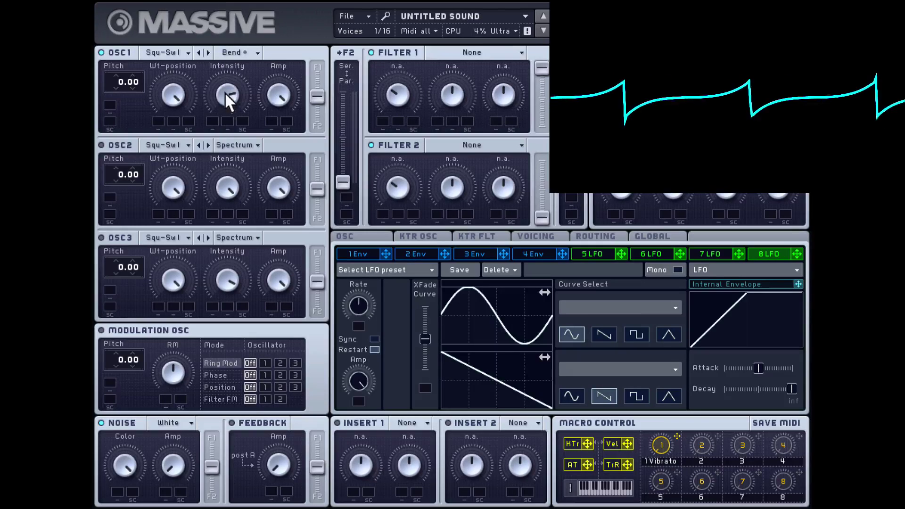
mouse_move(224, 35)
left_mouse_down()
mouse_move(221, 202)
mouse_move(227, 43)
left_mouse_up()
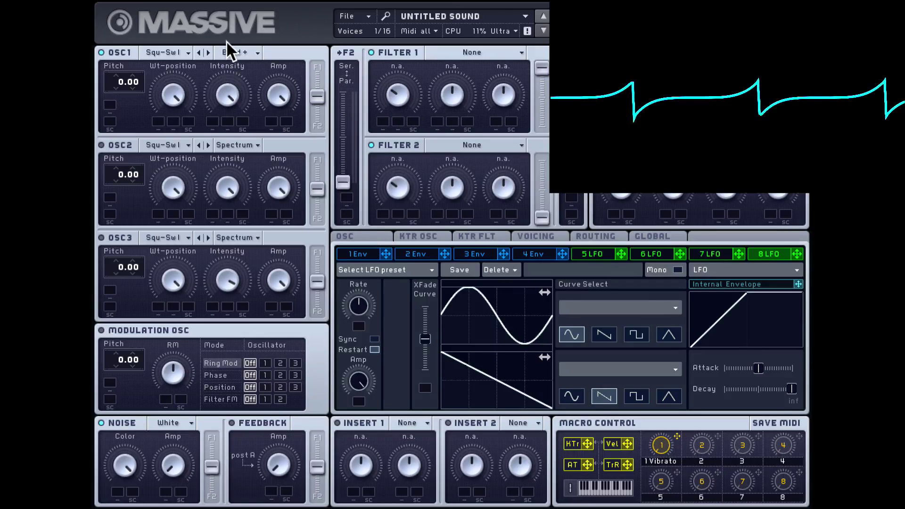
Load the Sin-Square wavetable on Osc 1, set its Wt-position to minimum, and sweep Intensity, ending at the minimum
left_click(179, 51)
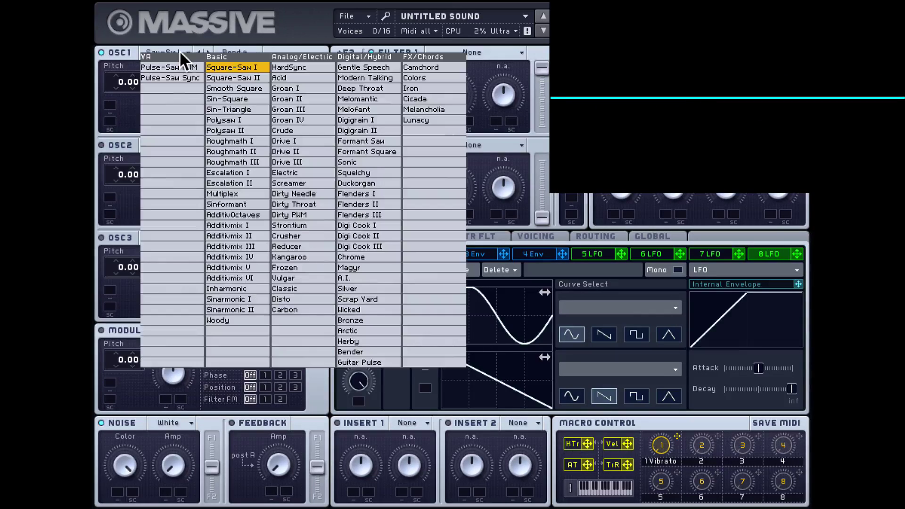
left_click(227, 95)
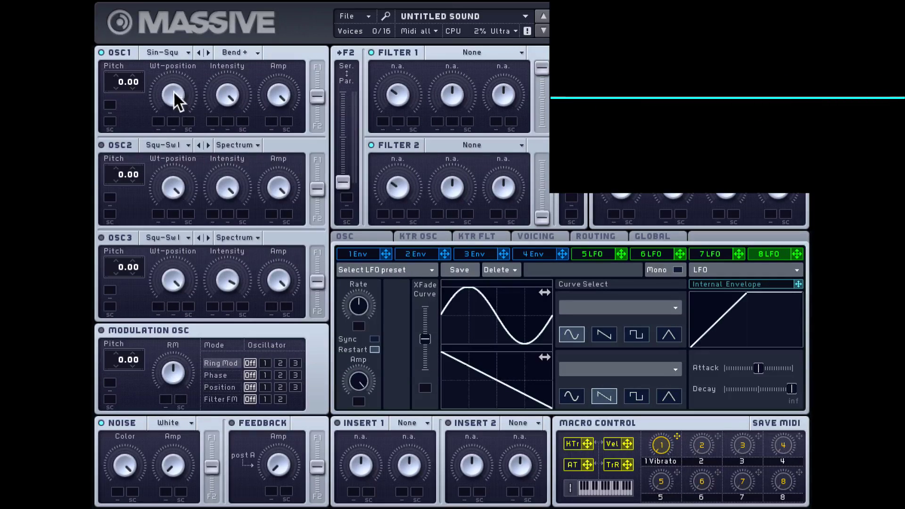
left_click_drag(182, 224, 190, 271)
left_click_drag(222, 100, 236, 273)
left_click_drag(225, 95, 220, 41)
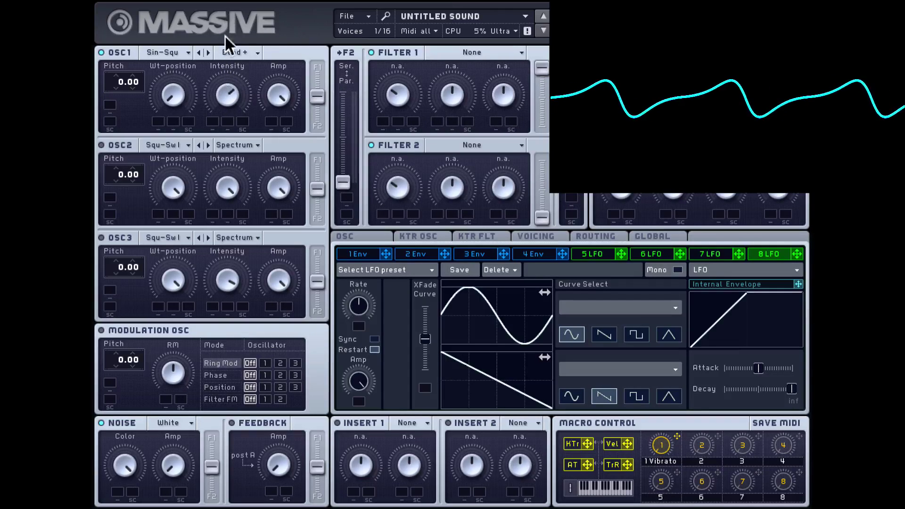
left_click_drag(229, 91, 238, 191)
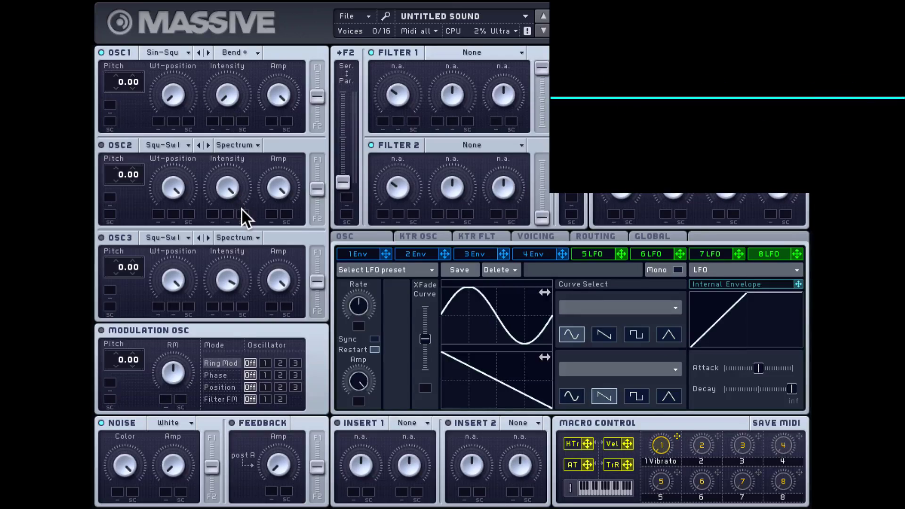
Switch Osc 1 to Bend - mode and raise its Intensity from the minimum
left_click(247, 51)
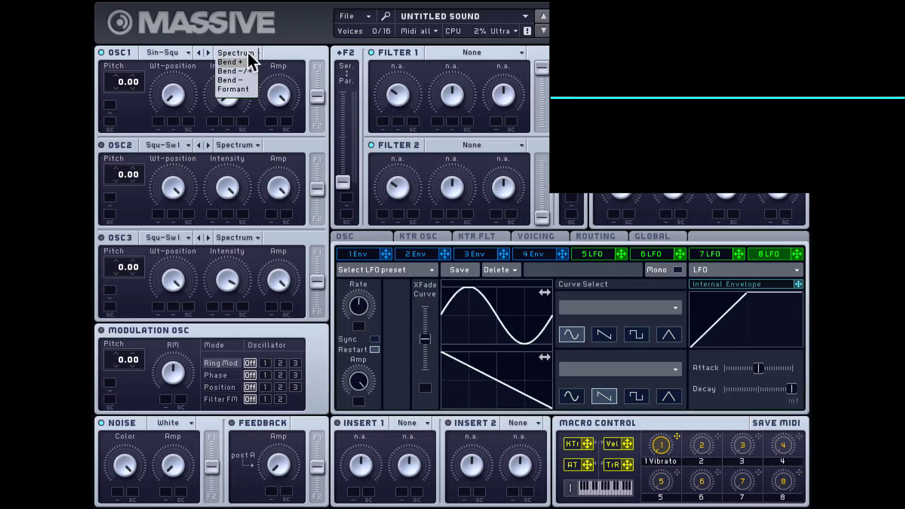
left_click(239, 80)
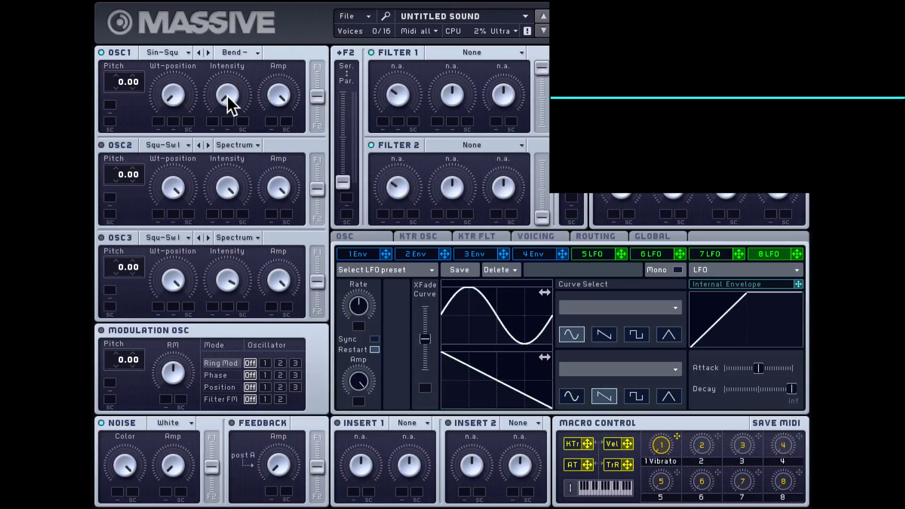
left_click_drag(227, 94, 235, 26)
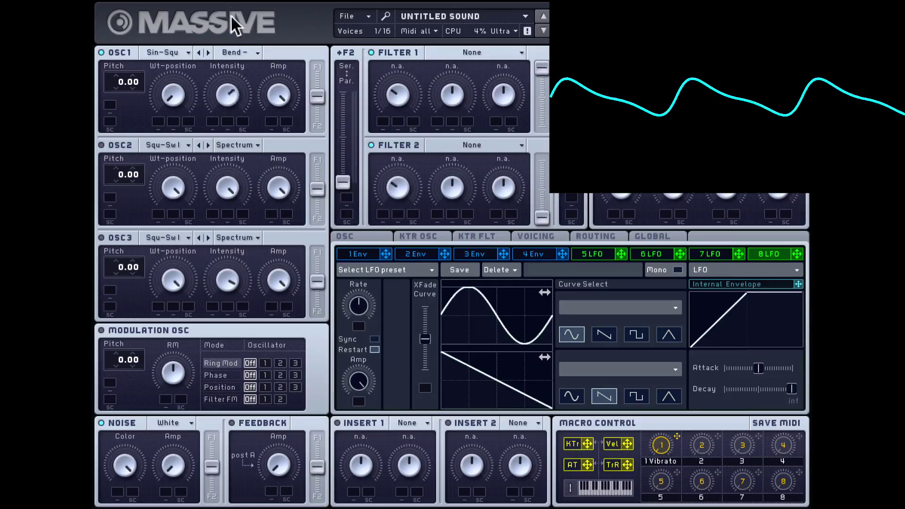
Switch Osc 1 to Bend -/+ mode and sweep its Intensity from the minimum through the centre
left_click(239, 49)
left_click(242, 72)
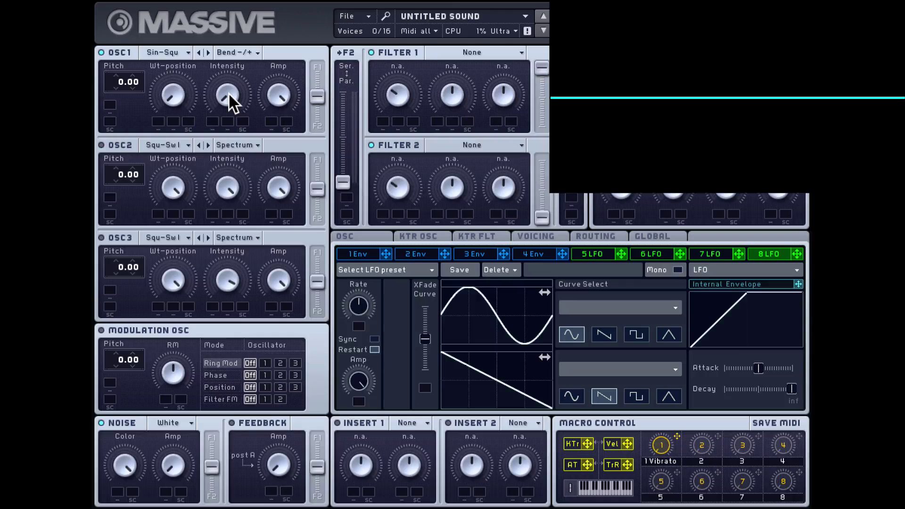
left_click_drag(229, 92, 227, 85)
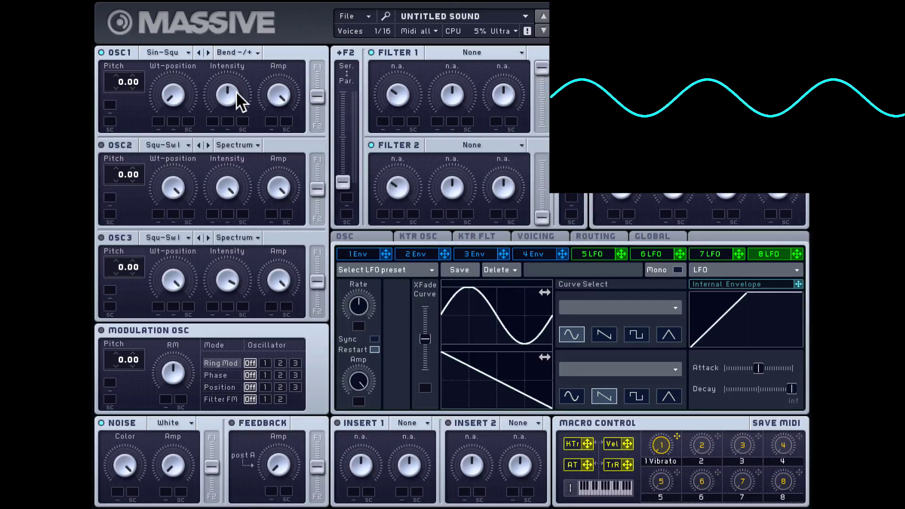
left_click_drag(228, 93, 247, 46)
Set Osc 1 to Formant mode and sweep its Intensity up and down, finishing at the minimum
left_click(247, 47)
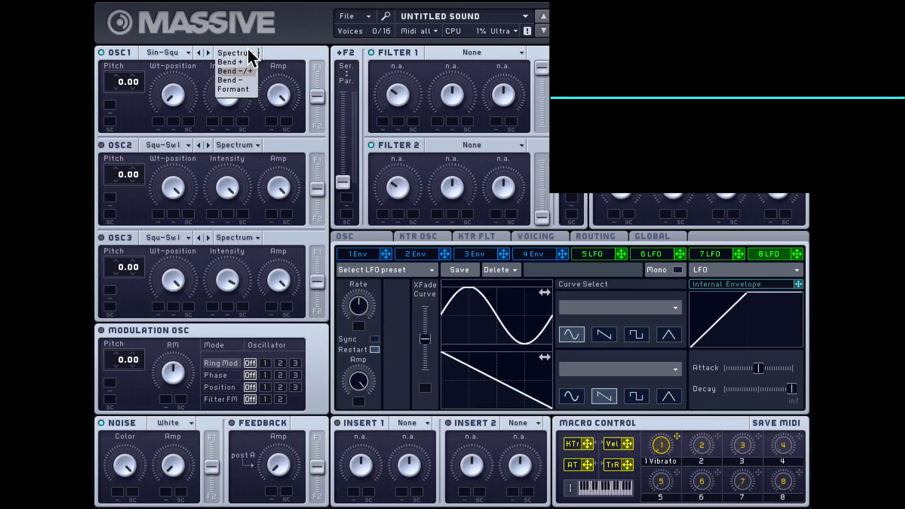
left_click(239, 89)
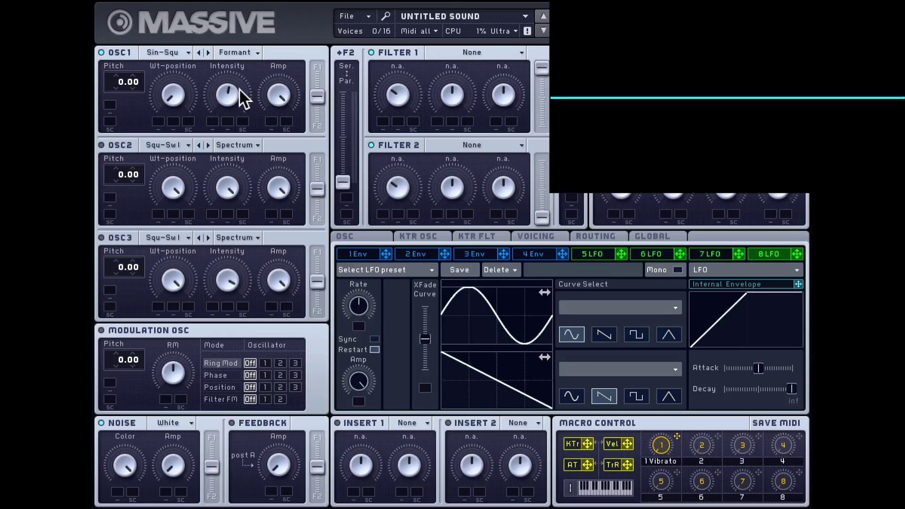
left_click_drag(230, 93, 240, 167)
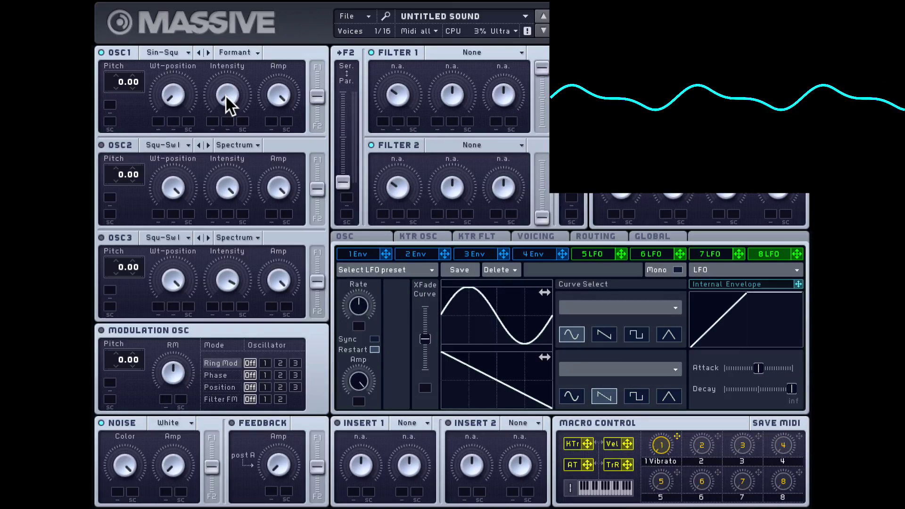
left_click_drag(225, 95, 217, 10)
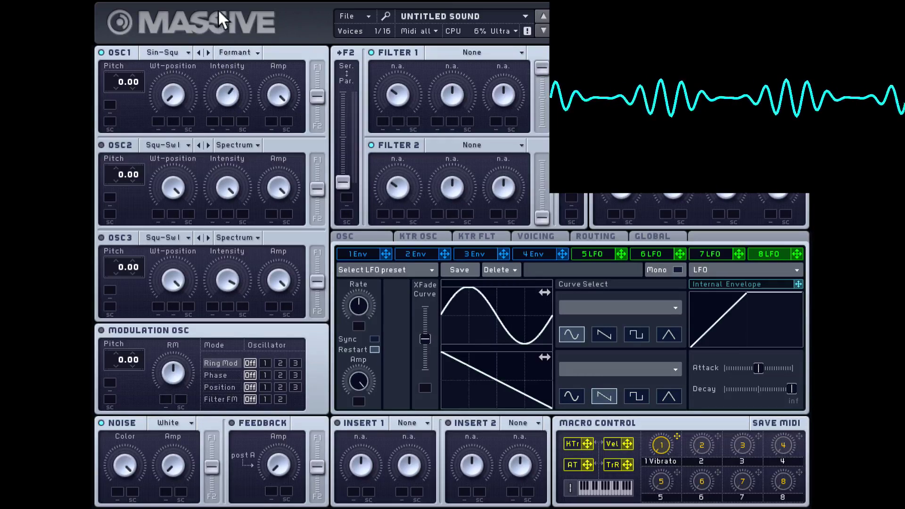
left_click_drag(225, 63, 242, 106)
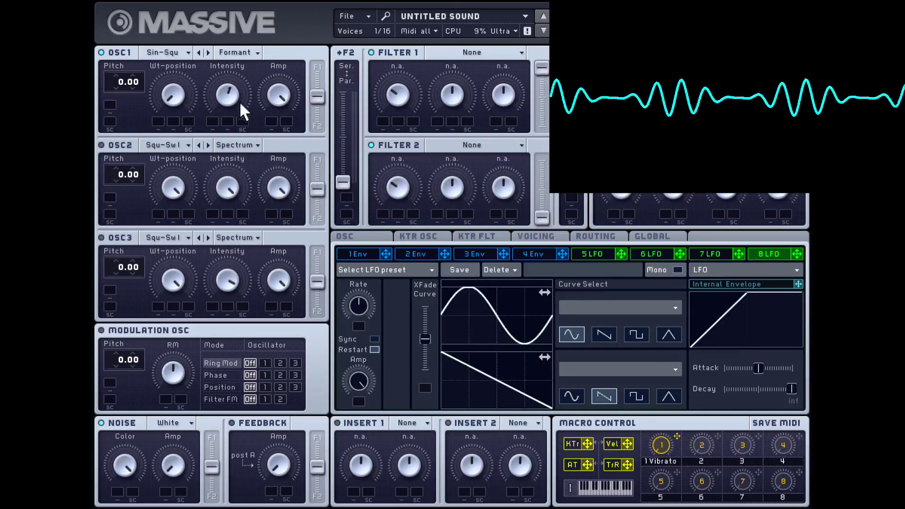
mouse_move(234, 67)
left_mouse_down()
mouse_move(222, 27)
mouse_move(228, 61)
left_mouse_up()
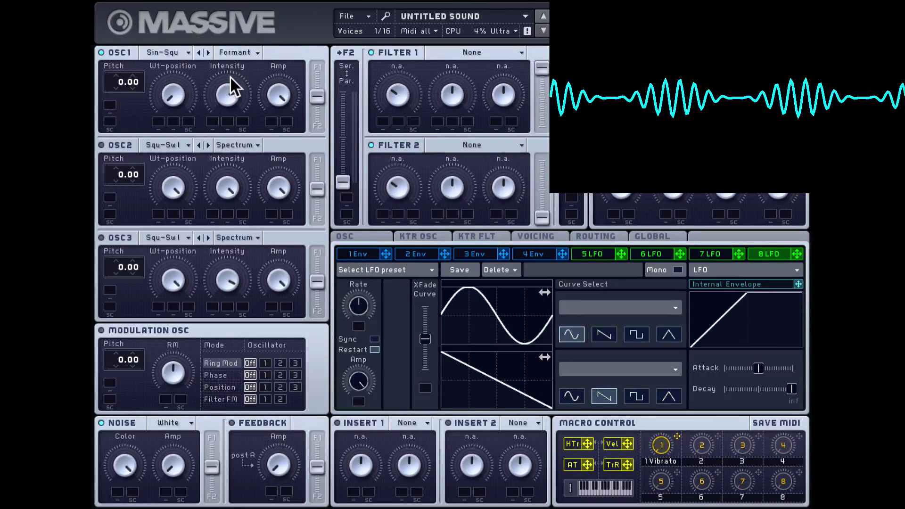
left_click_drag(240, 129, 260, 195)
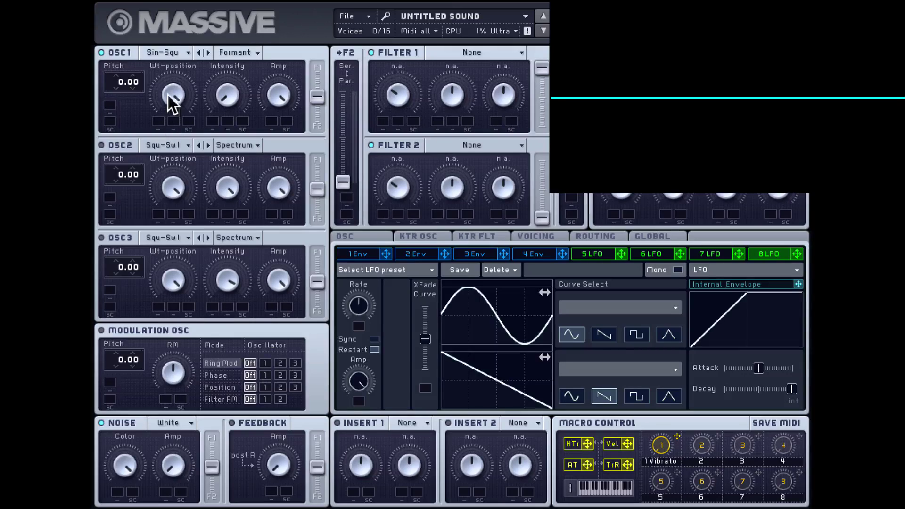
Turn Osc 1's Wt-position fully up and sweep Intensity up and back to minimum, keeping the Formant mode
left_click_drag(225, 93, 230, 54)
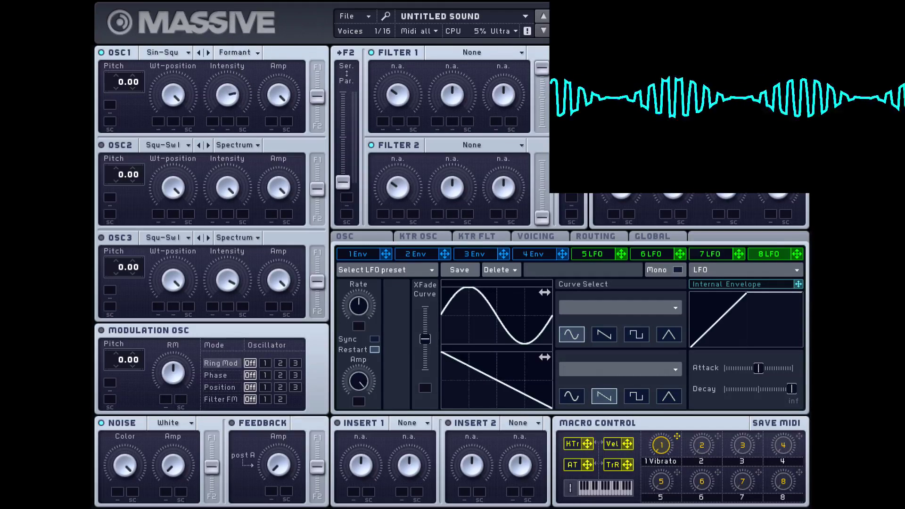
left_click_drag(234, 48, 247, 115)
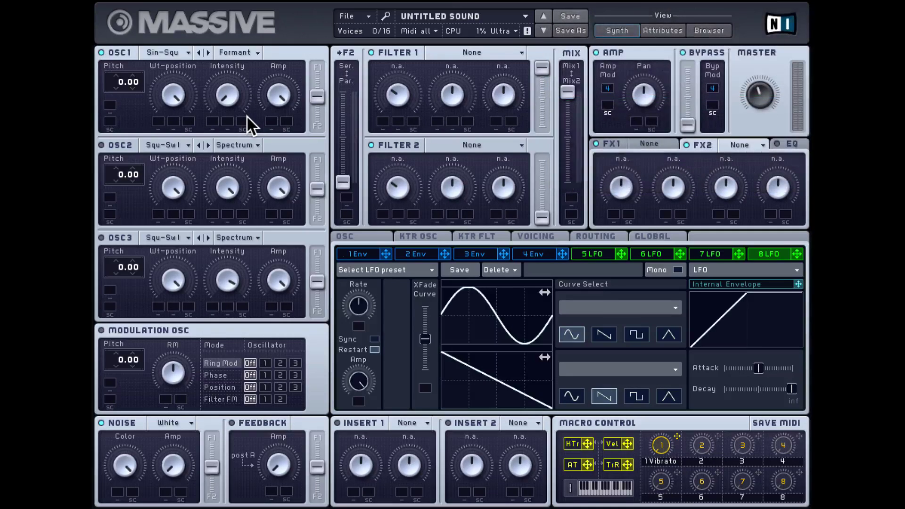
left_click(235, 53)
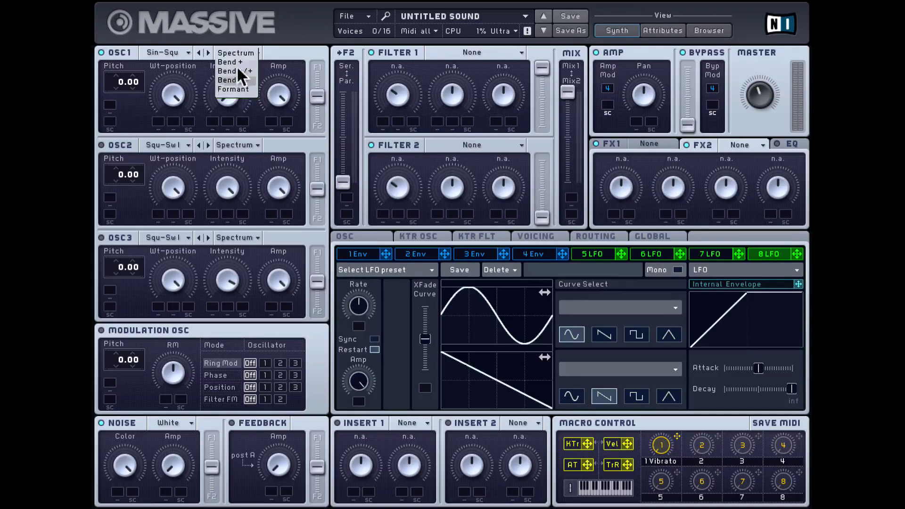
left_click(265, 44)
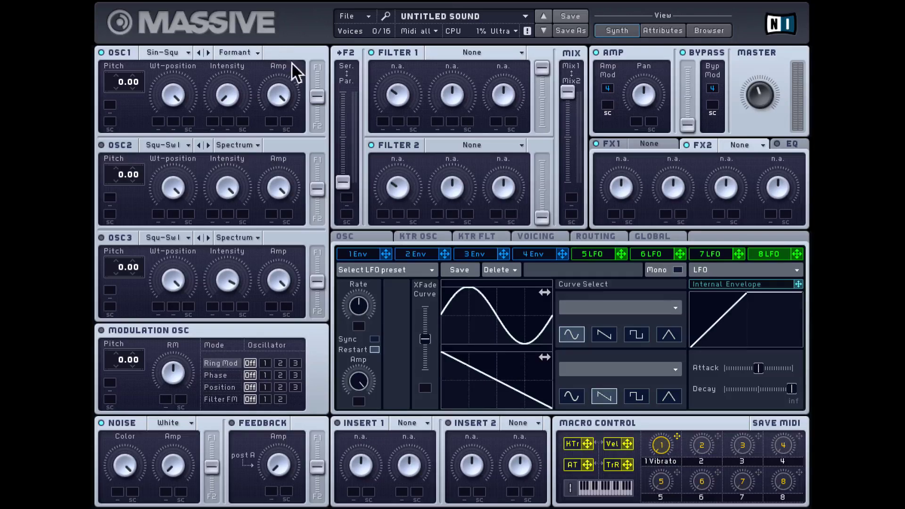
Move Osc 1's filter routing fader between F1 and F2, returning it to about the middle
left_click_drag(321, 97, 320, 40)
left_click_drag(319, 98, 327, 157)
mouse_move(317, 95)
left_mouse_down()
mouse_move(316, 50)
mouse_move(317, 78)
left_mouse_up()
left_click_drag(314, 125, 315, 166)
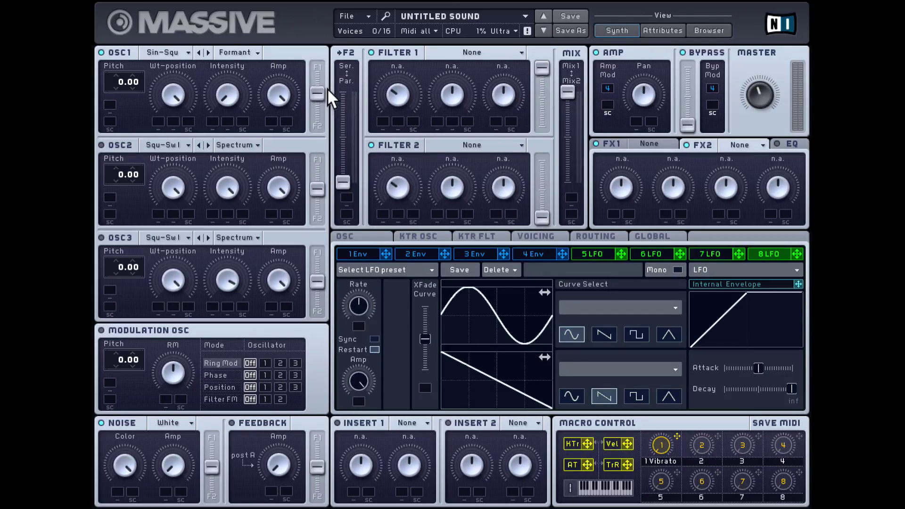
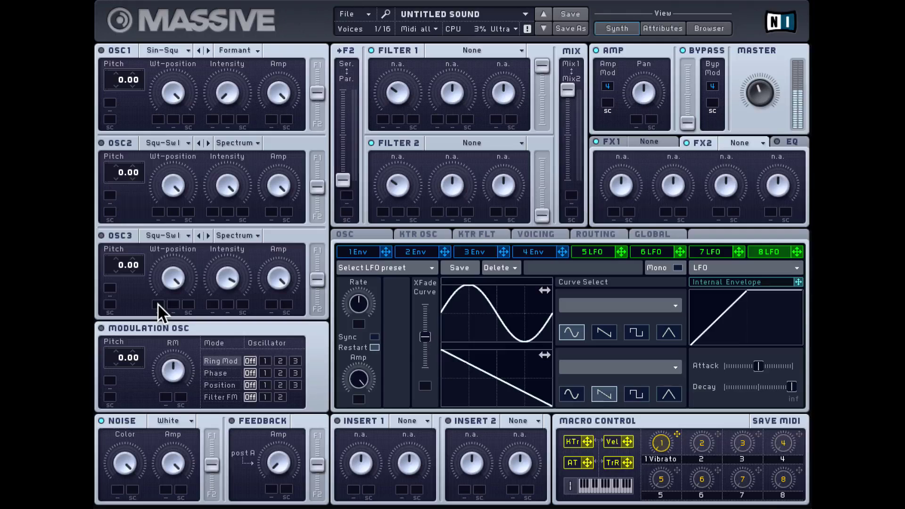
Sweep the Noise section's Color with White noise and with Paper noise, finishing with Color fully up
left_click(183, 420)
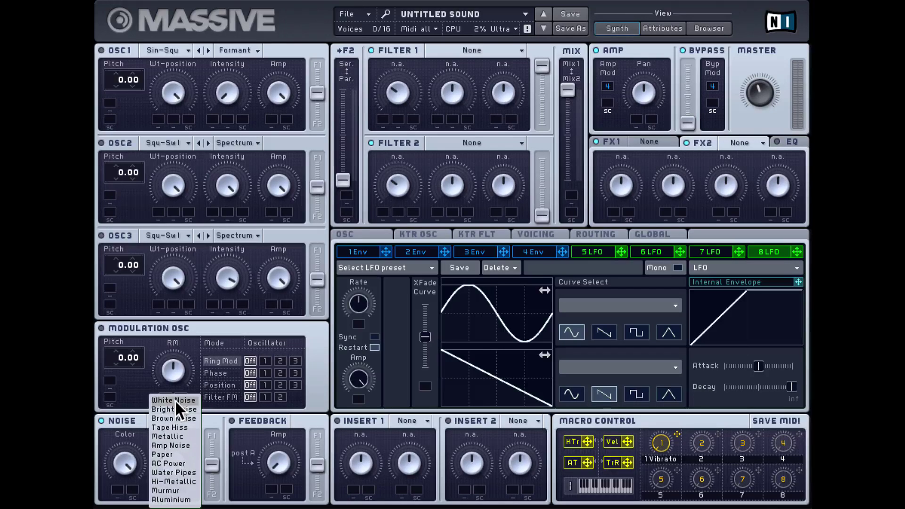
left_click(135, 414)
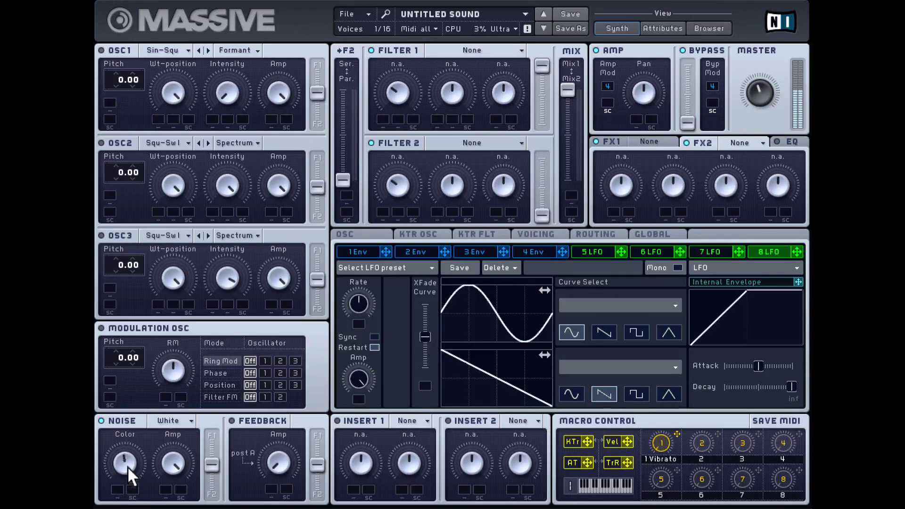
left_click_drag(127, 466, 127, 427)
mouse_move(137, 471)
left_mouse_down()
mouse_move(139, 508)
mouse_move(142, 484)
left_mouse_up()
left_click_drag(125, 471, 131, 508)
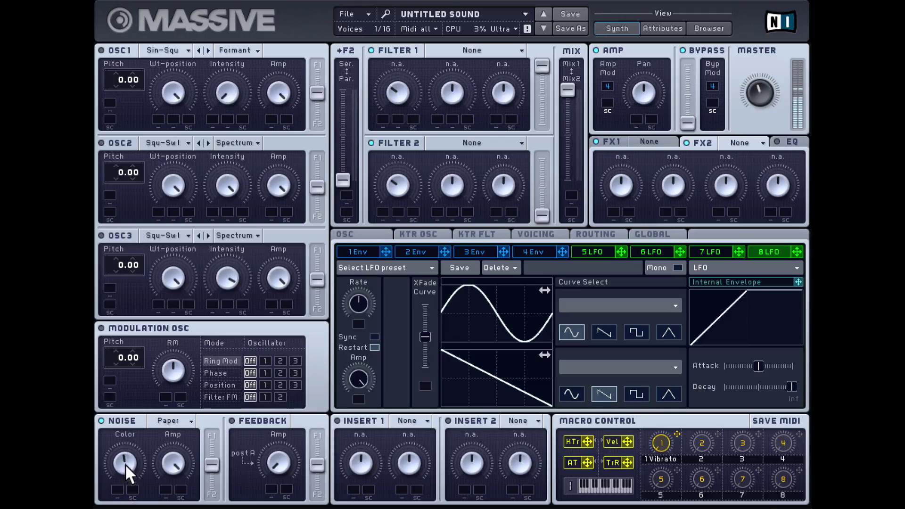
left_click_drag(125, 472, 126, 508)
Switch the Noise type to Murmur and sweep its Color down and back up to maximum
left_click(182, 416)
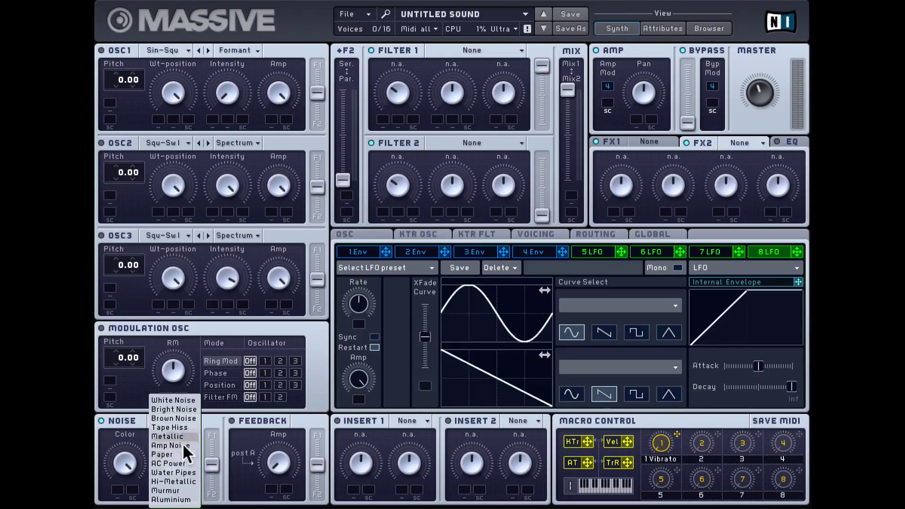
left_click(176, 492)
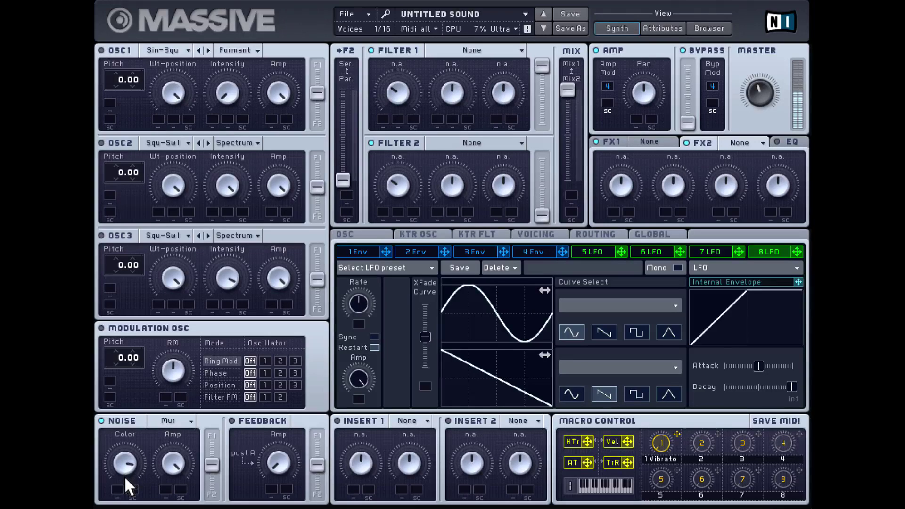
left_click_drag(125, 482, 125, 508)
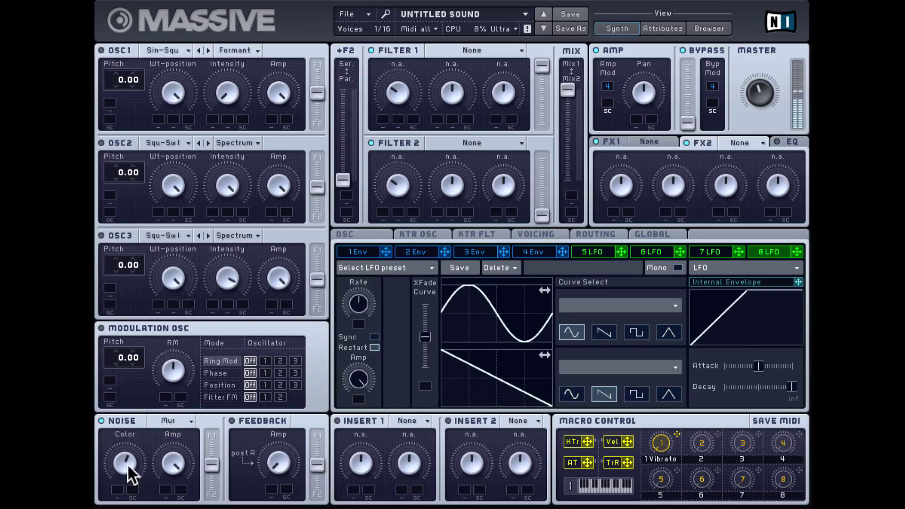
left_click_drag(125, 457, 127, 507)
left_click_drag(127, 472, 127, 343)
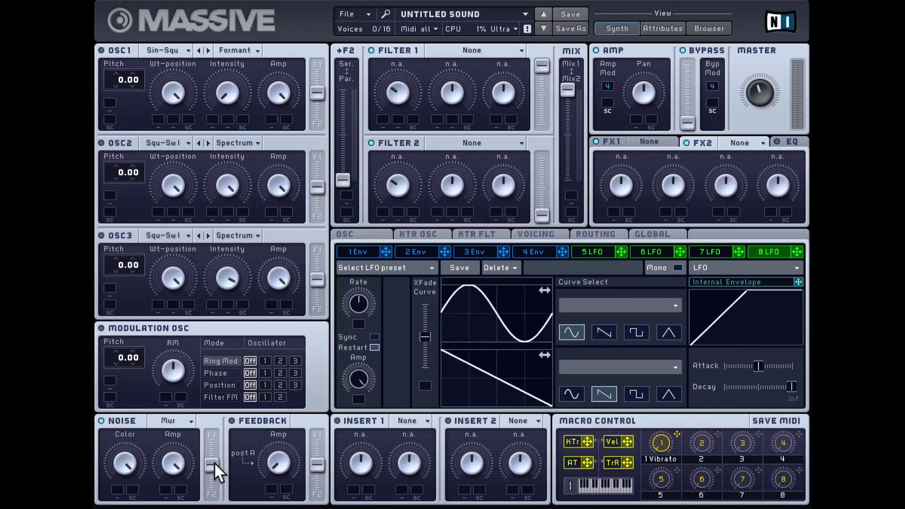
Move the Noise filter routing fader fully to F1 and back towards the middle
left_click_drag(214, 463, 207, 399)
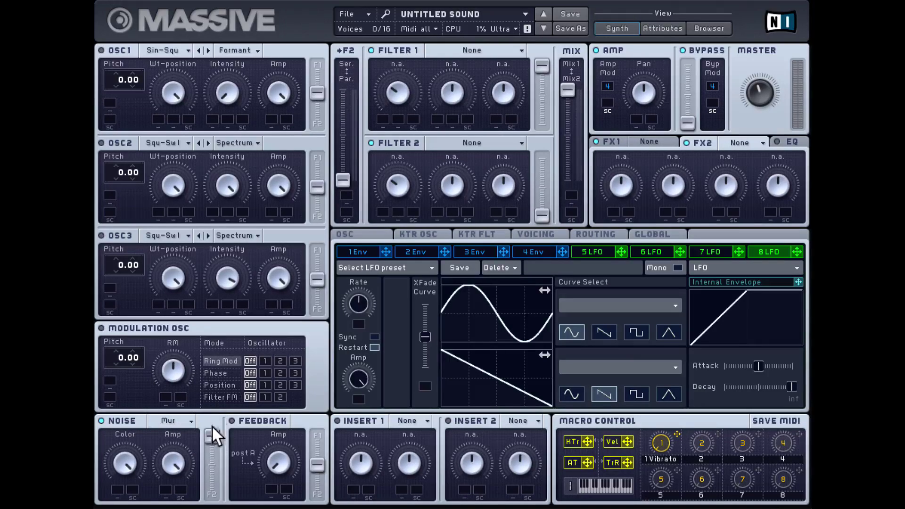
mouse_move(211, 460)
left_mouse_down()
mouse_move(212, 420)
mouse_move(211, 493)
mouse_move(212, 456)
left_mouse_up()
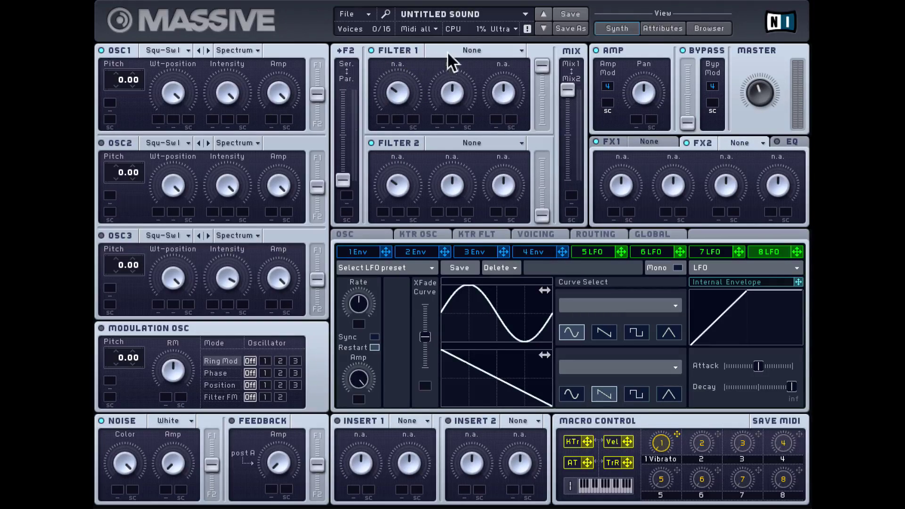
Set Filter 1 to Lowpass 4 with Cutoff fully up and Resonance at minimum
left_click(468, 49)
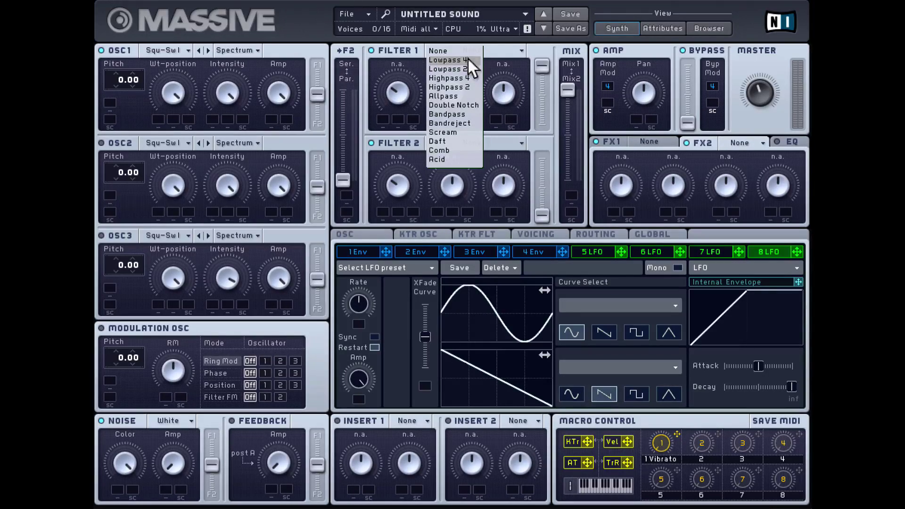
left_click(468, 59)
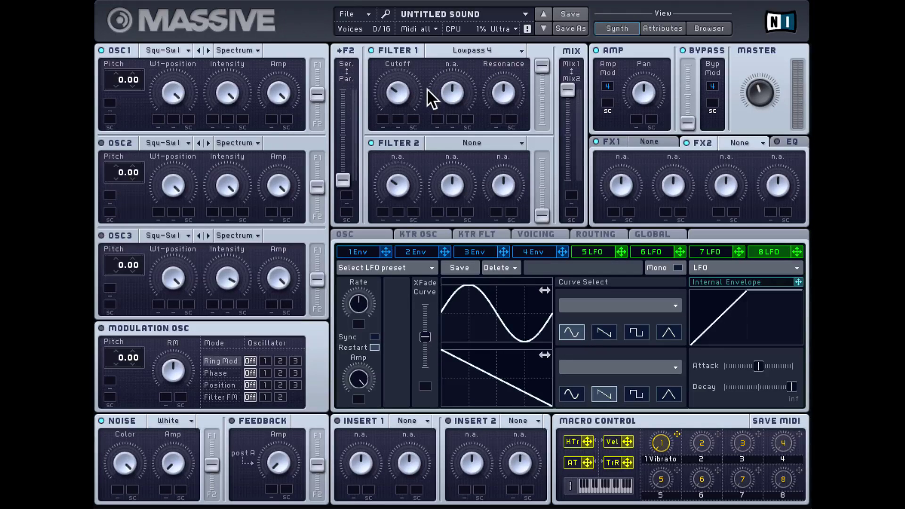
left_click_drag(399, 86, 453, 62)
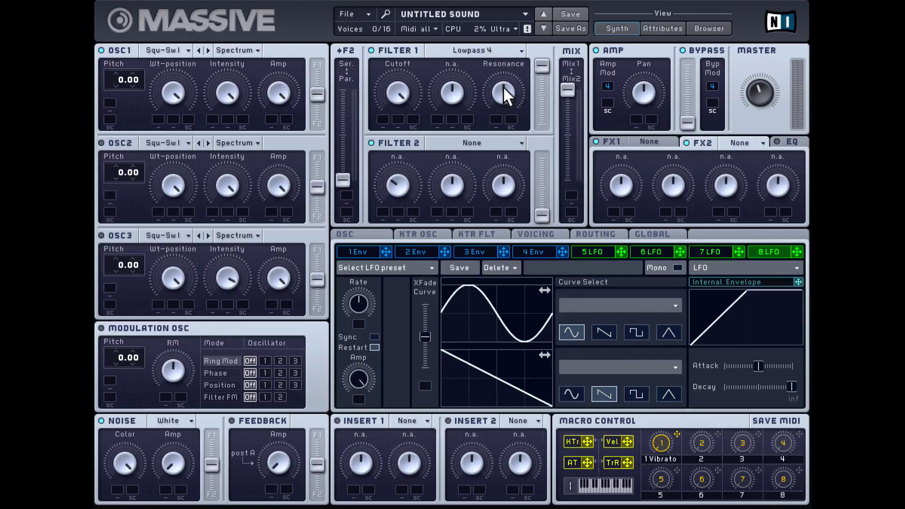
left_click_drag(503, 87, 513, 162)
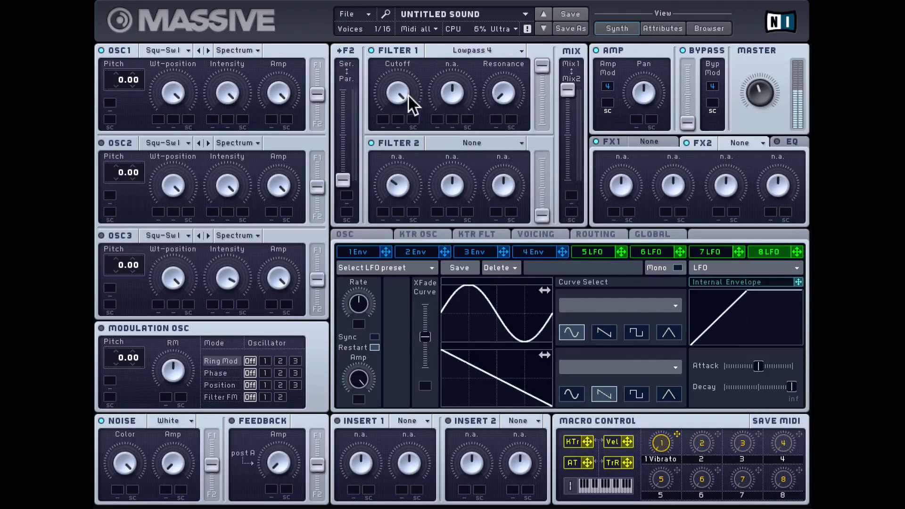
Sweep Filter 1's Lowpass 4 Cutoff at minimum Resonance and again with Resonance raised to about three quarters
left_click_drag(408, 96, 404, 121)
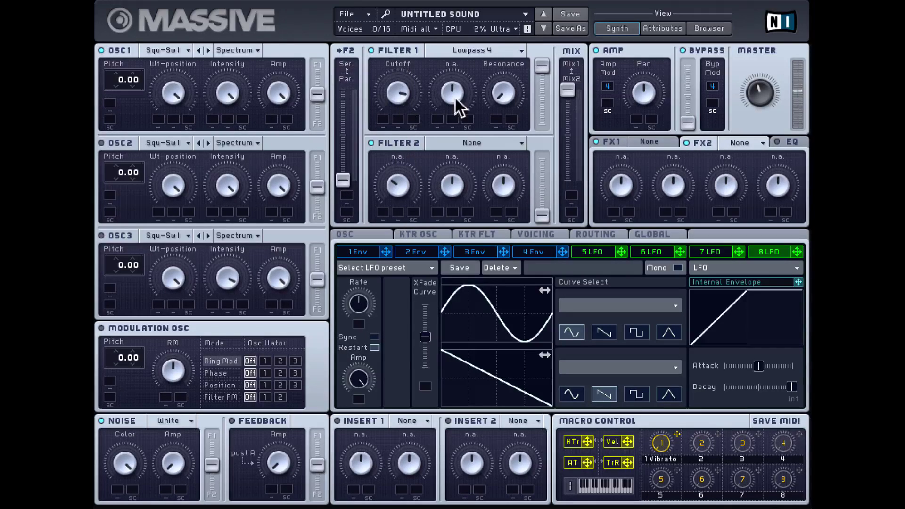
left_click_drag(504, 95, 498, 9)
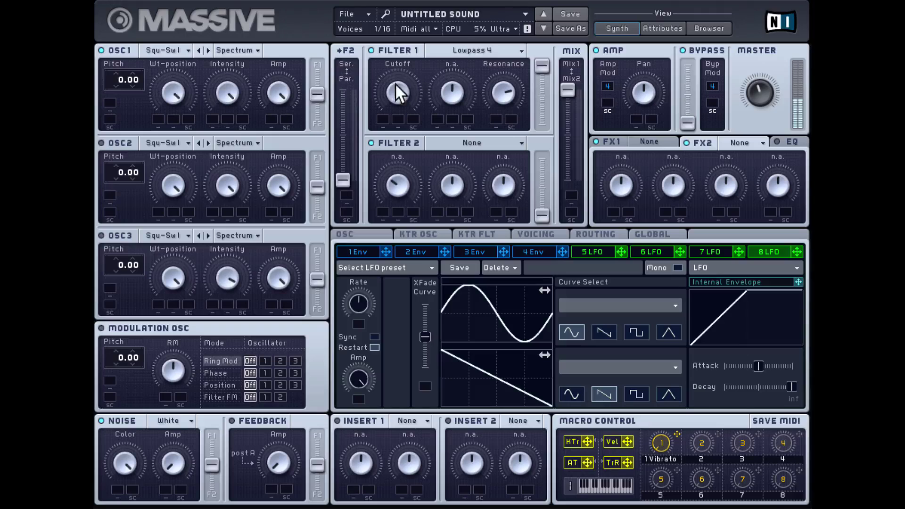
left_click_drag(399, 89, 410, 142)
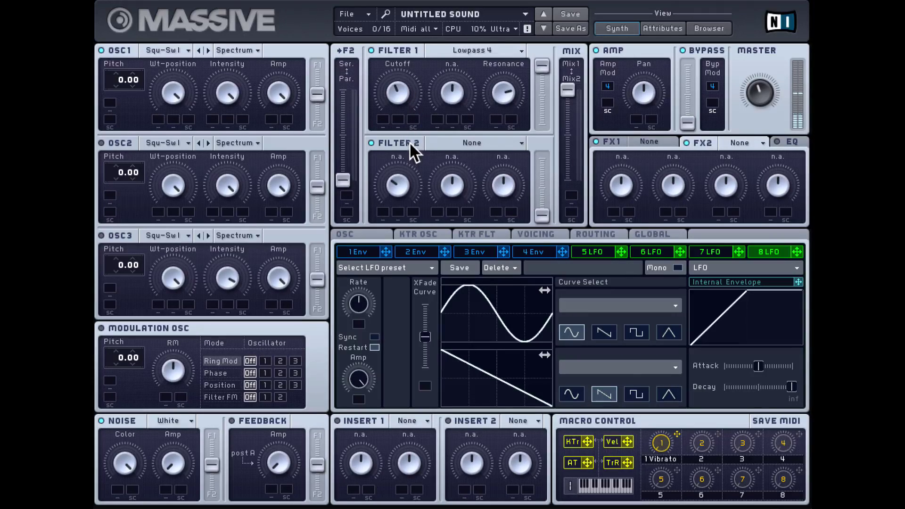
Switch Filter 1 to Highpass 4, set Resonance to the centre, and sweep Cutoff, finishing near the centre
left_click(497, 49)
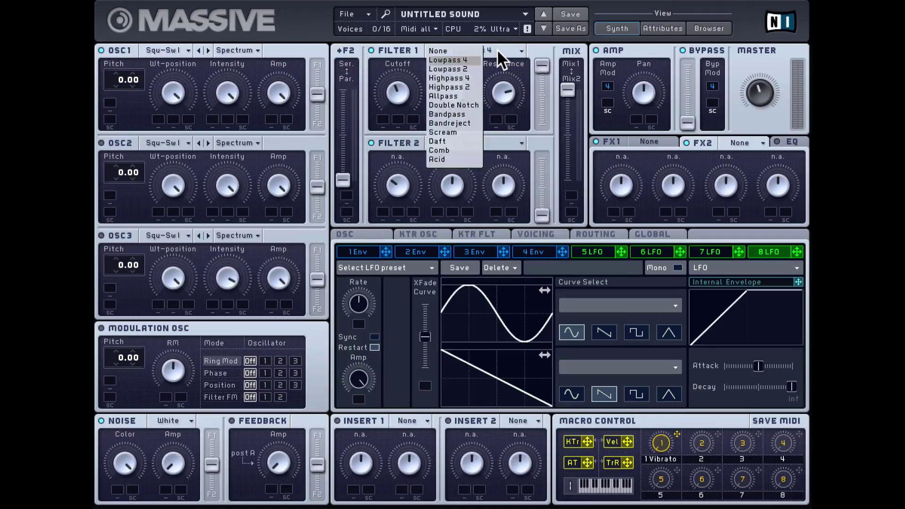
left_click(465, 77)
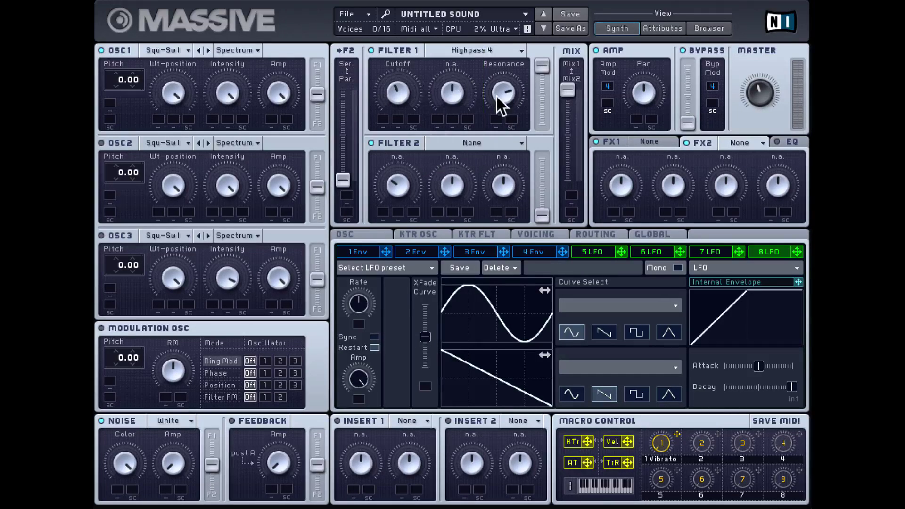
mouse_move(501, 122)
left_mouse_down()
mouse_move(504, 144)
mouse_move(504, 131)
left_mouse_up()
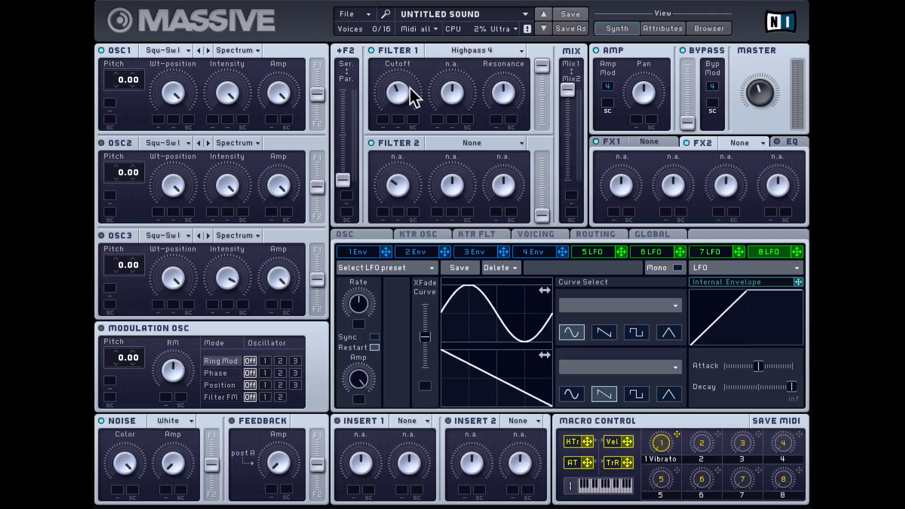
left_click_drag(396, 84, 408, 53)
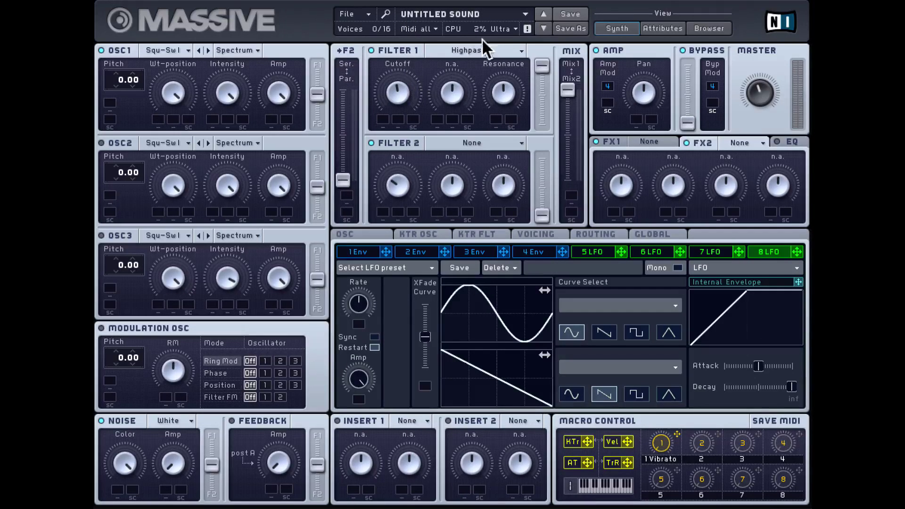
Set Filter 1 to Allpass and sweep Cutoff with Resonance at the centre and at minimum, finishing near the centre
left_click(495, 47)
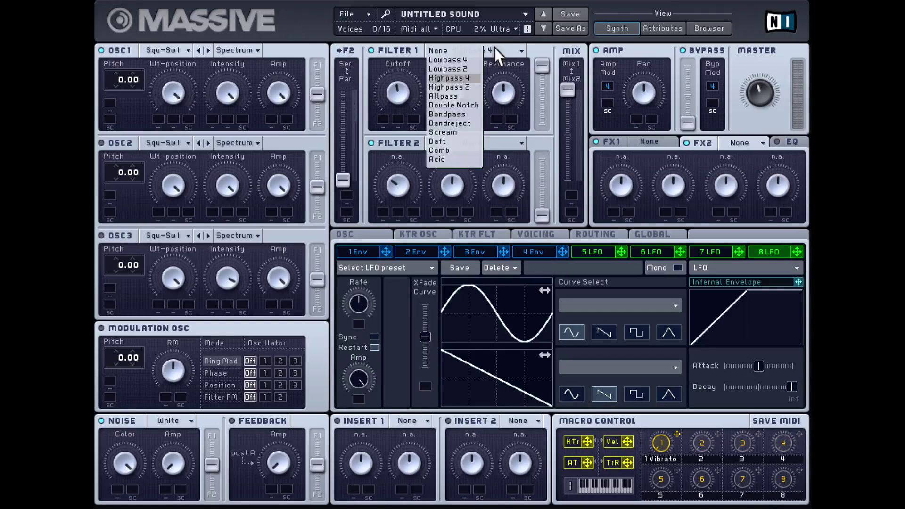
left_click(457, 96)
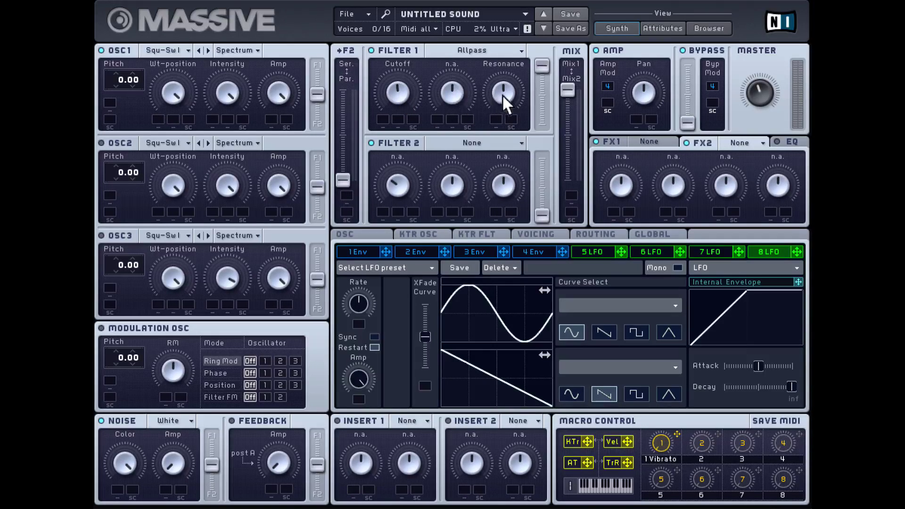
left_click_drag(503, 96, 509, 94)
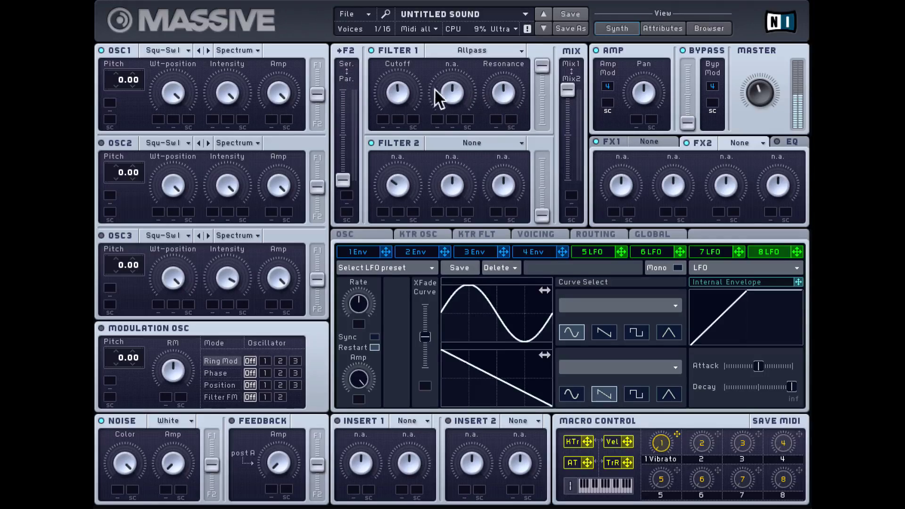
mouse_move(392, 80)
left_mouse_down()
mouse_move(389, 36)
mouse_move(398, 95)
left_mouse_up()
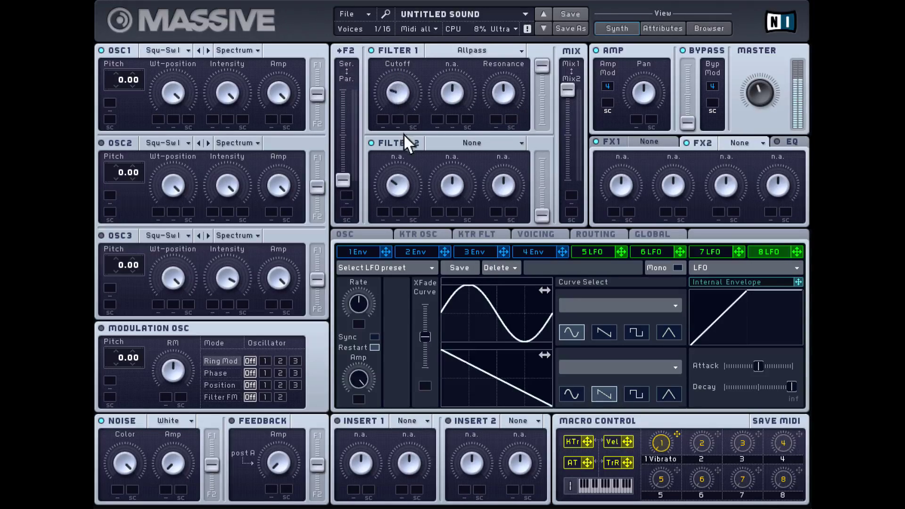
left_click_drag(400, 54, 404, 102)
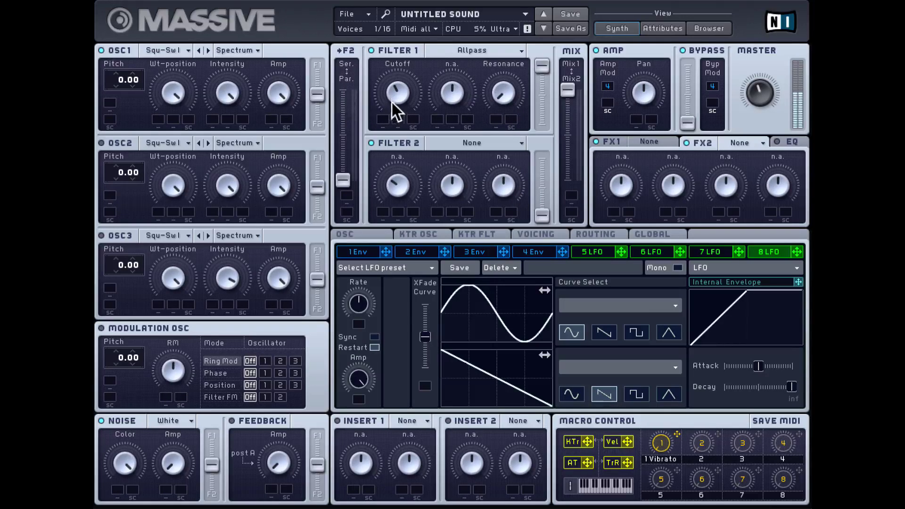
left_click_drag(412, 108, 401, 78)
Change Filter 1 to Double Notch, raise Resonance to about the centre, and sweep Cutoff up and down
left_click(476, 49)
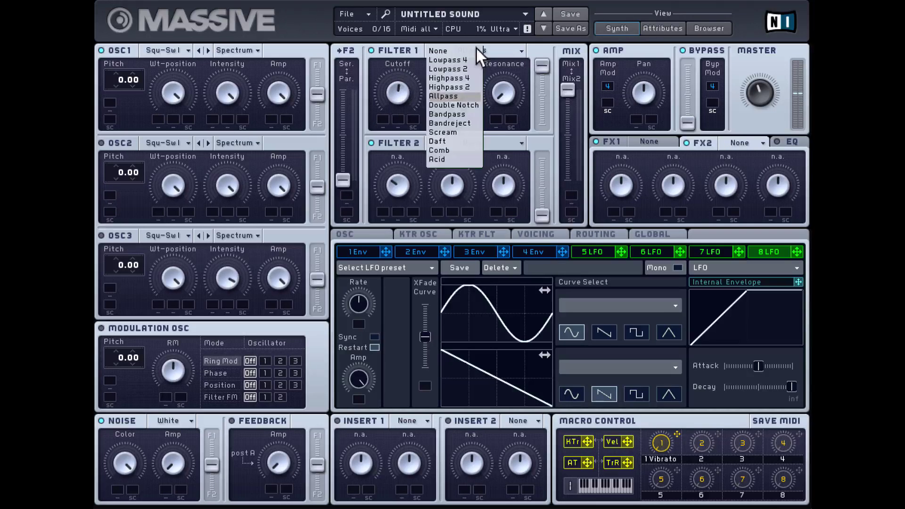
left_click(462, 105)
left_click_drag(501, 93, 506, 31)
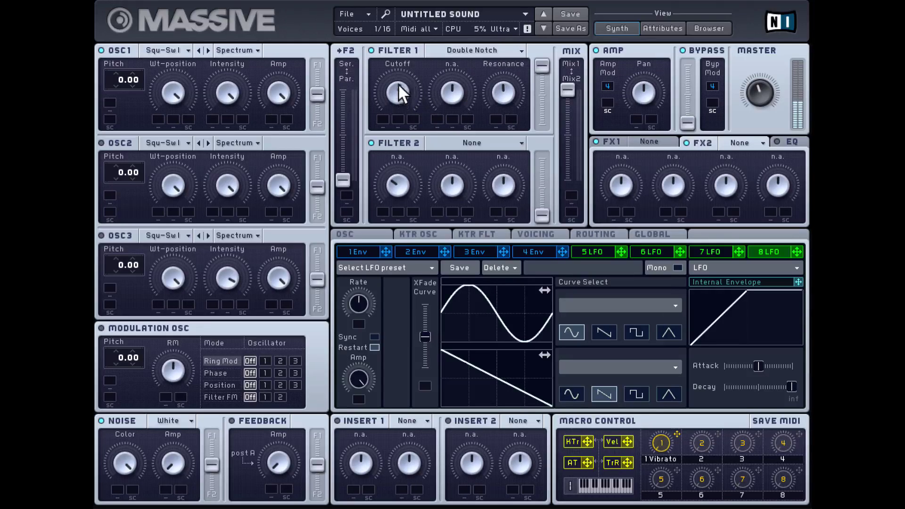
left_click_drag(398, 84, 401, 111)
mouse_move(404, 109)
left_mouse_down()
mouse_move(402, 66)
mouse_move(408, 130)
mouse_move(406, 68)
mouse_move(409, 112)
left_mouse_up()
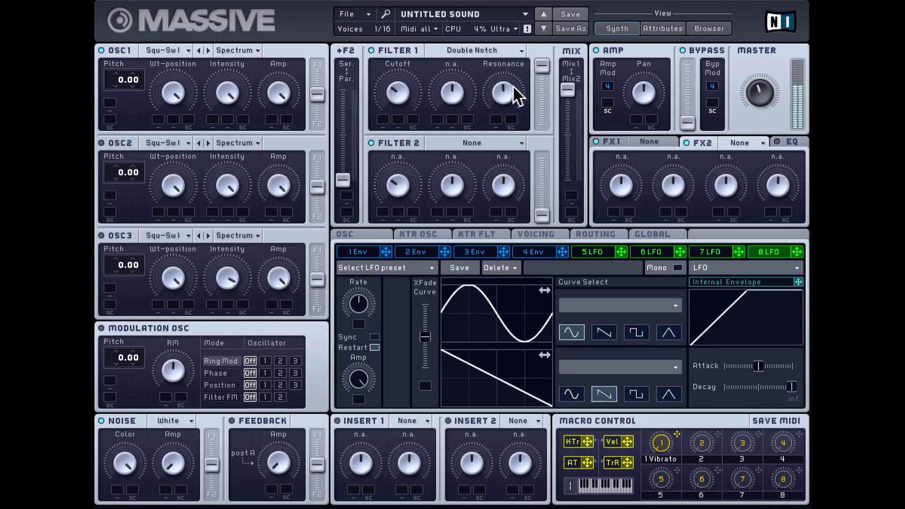
Raise Filter 1's Resonance slightly above the centre and sweep Cutoff again in Double Notch
left_click_drag(501, 94, 502, 66)
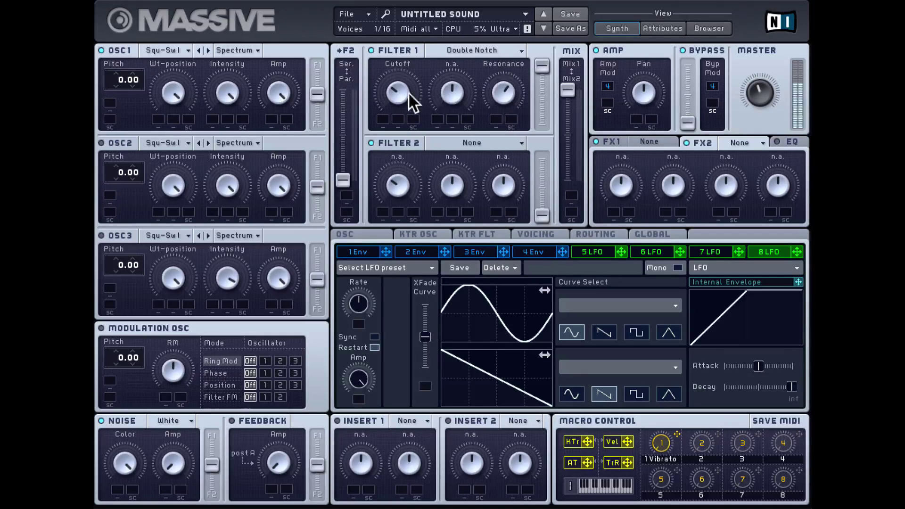
left_click_drag(407, 92, 395, 71)
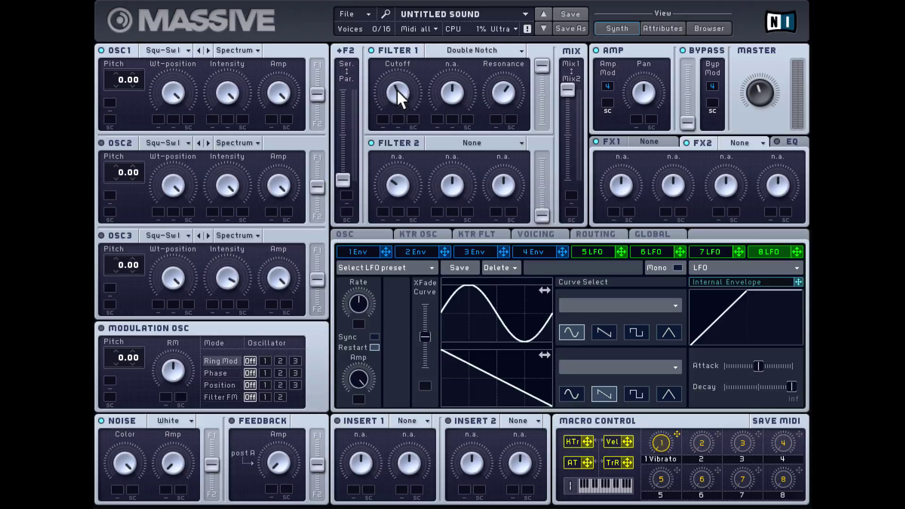
mouse_move(397, 90)
left_mouse_down()
mouse_move(400, 67)
mouse_move(397, 108)
mouse_move(403, 80)
mouse_move(405, 109)
mouse_move(403, 70)
mouse_move(408, 77)
left_mouse_up()
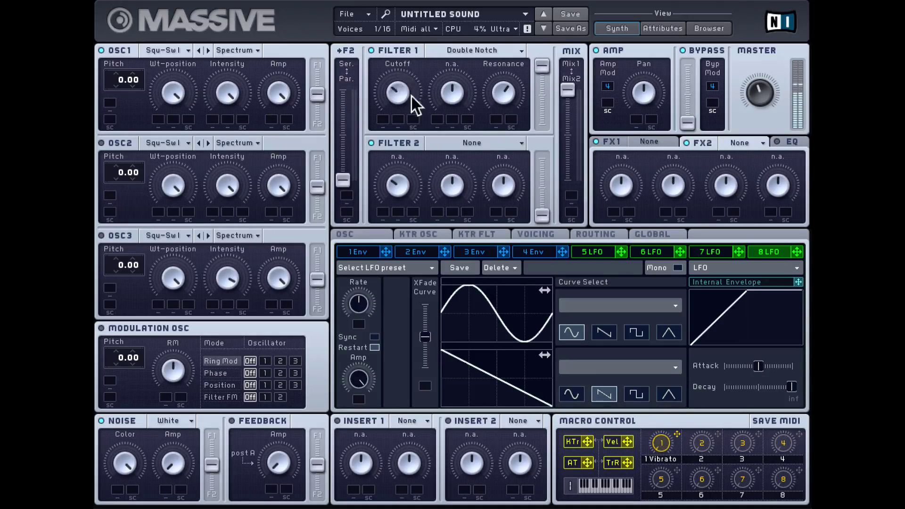
Switch Filter 1 to Bandpass and sweep its Cutoff and Bandwidth
left_click(493, 49)
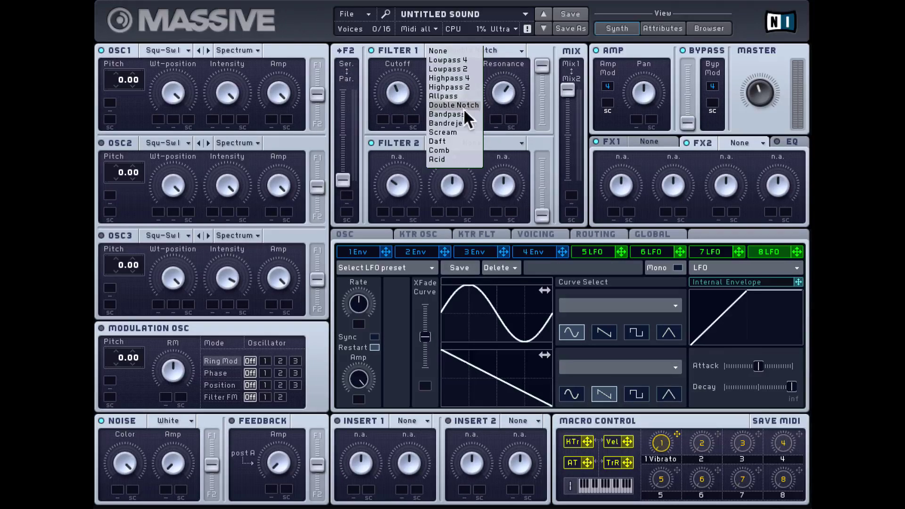
left_click(447, 113)
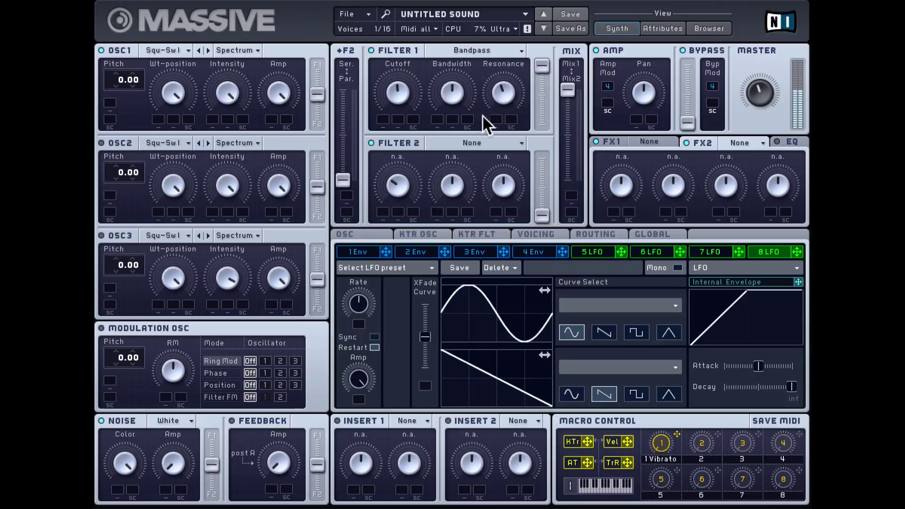
left_click_drag(400, 109, 401, 70)
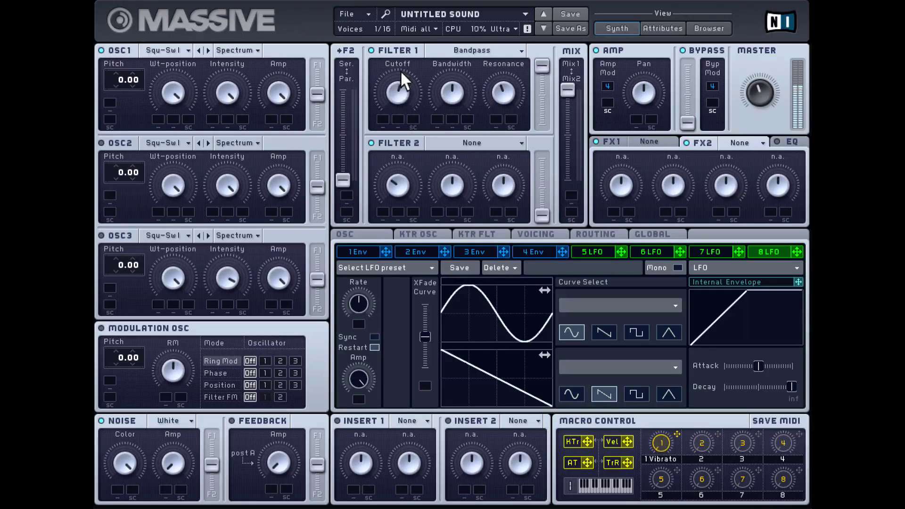
mouse_move(453, 90)
left_mouse_down()
mouse_move(452, 49)
mouse_move(460, 164)
mouse_move(456, 15)
mouse_move(457, 97)
left_mouse_up()
Change Filter 1 to Bandreject and sweep its Cutoff and Bandwidth to hear the effect on the sound
left_click(480, 51)
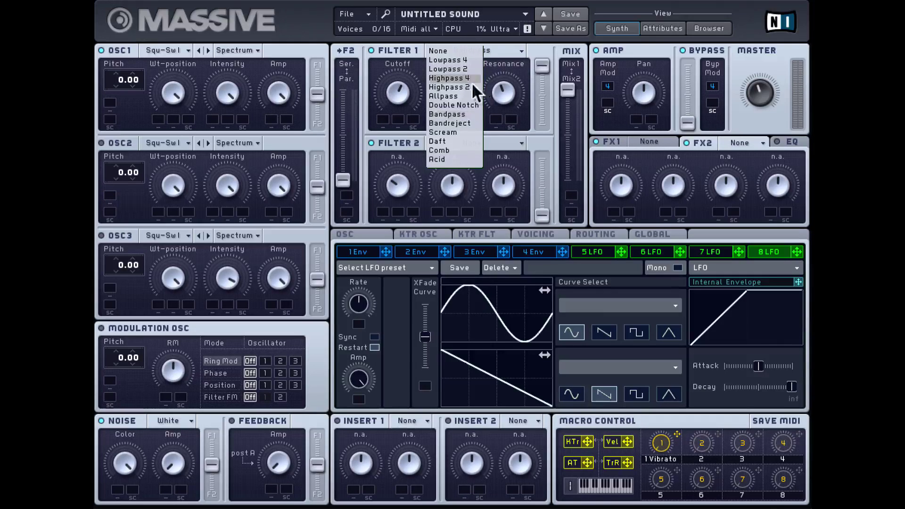
left_click(456, 123)
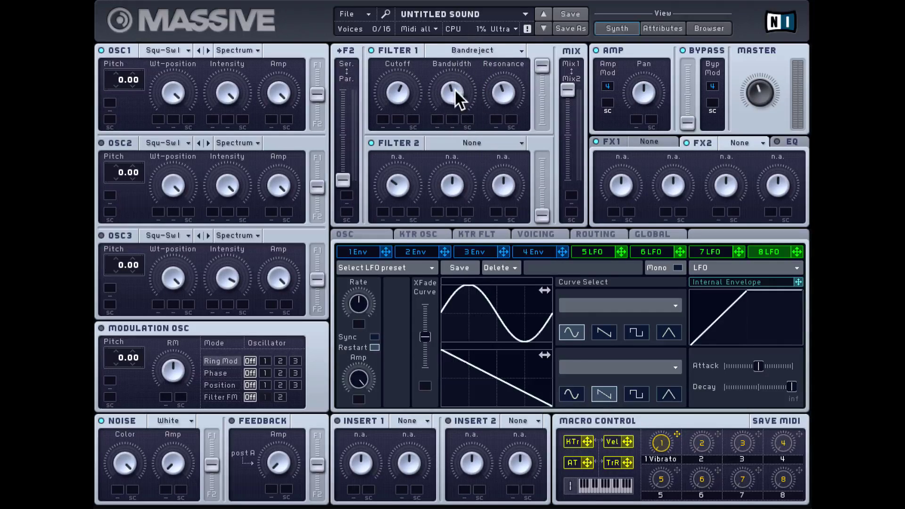
left_click_drag(412, 88, 413, 108)
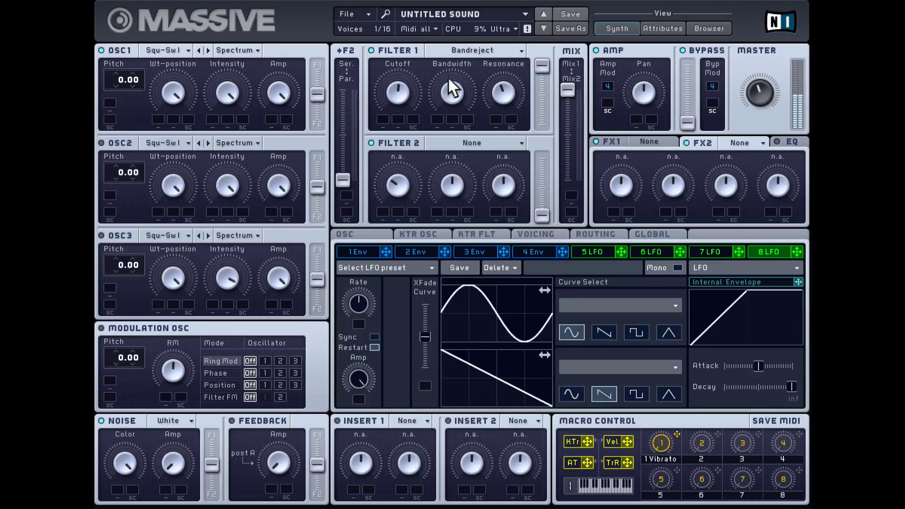
left_click_drag(449, 89, 453, 41)
mouse_move(404, 81)
left_mouse_down()
mouse_move(398, 125)
mouse_move(398, 46)
mouse_move(394, 112)
mouse_move(398, 56)
mouse_move(396, 85)
left_mouse_up()
Switch Filter 1 to Scream, raise Resonance to about the centre, and sweep Cutoff with Scream at minimum
left_click(482, 51)
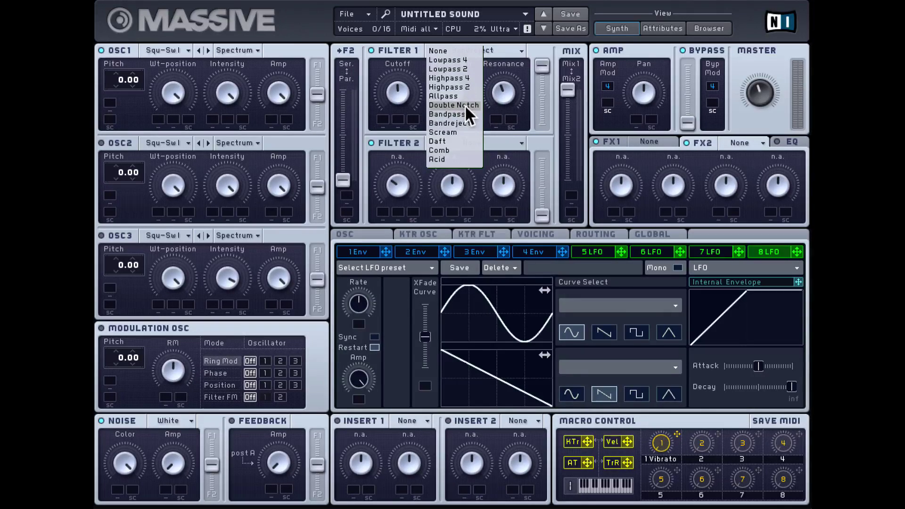
left_click(458, 131)
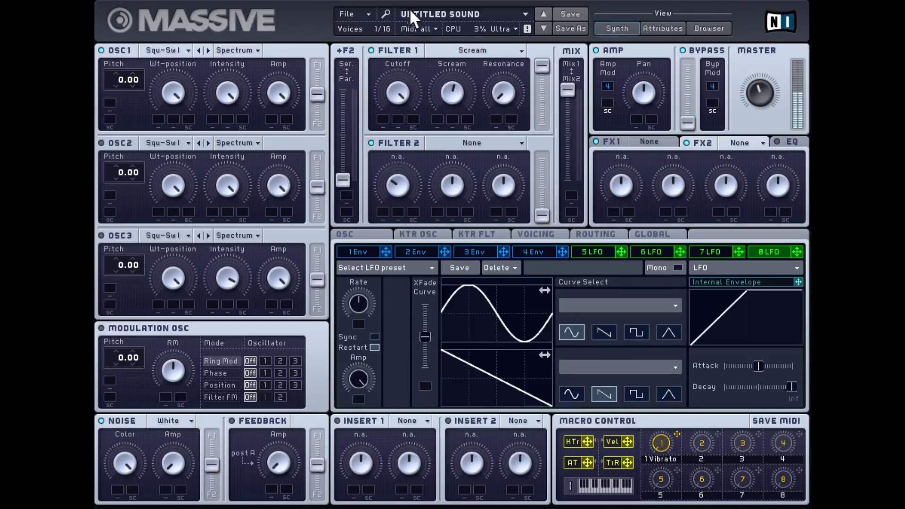
left_click_drag(399, 94, 415, 64)
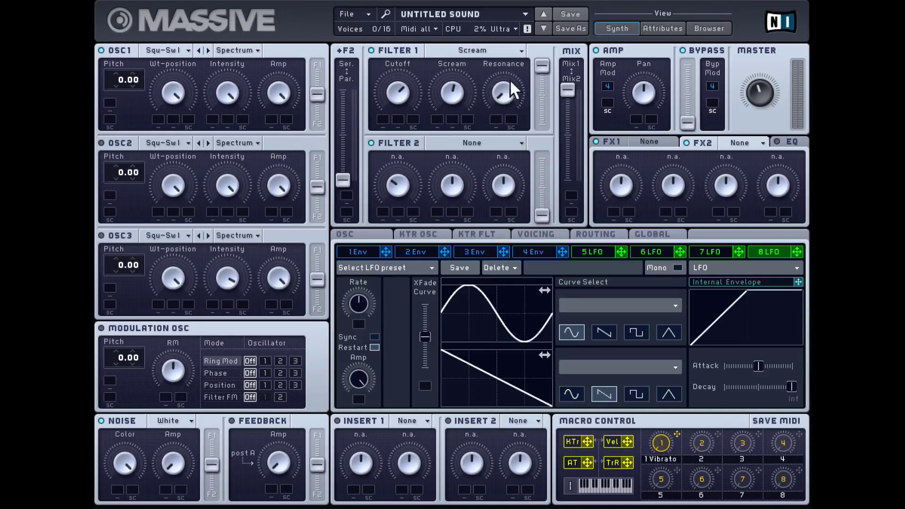
left_click_drag(511, 79, 502, 24)
left_click_drag(403, 91, 464, 196)
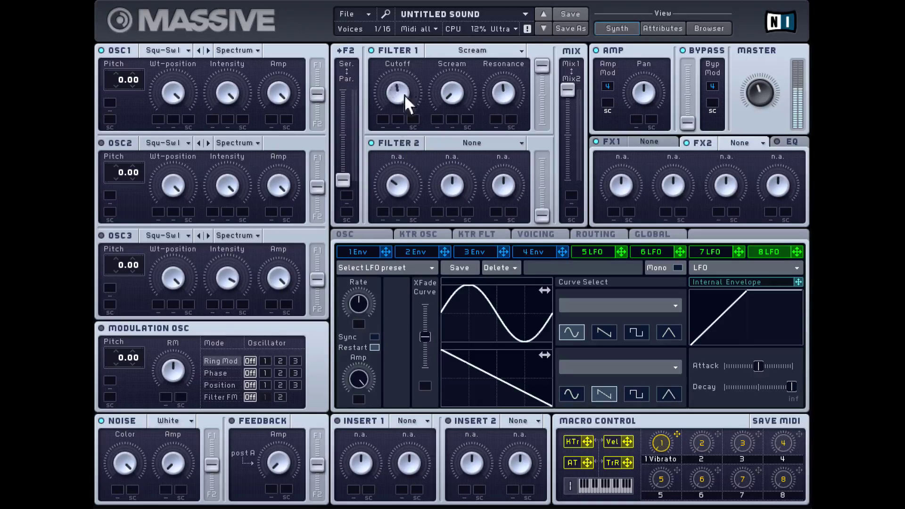
Sweep Filter 1's Cutoff with Scream above the centre, and raise Resonance from minimum to slightly below the centre
left_click_drag(399, 92, 454, 9)
left_click_drag(398, 87, 406, 30)
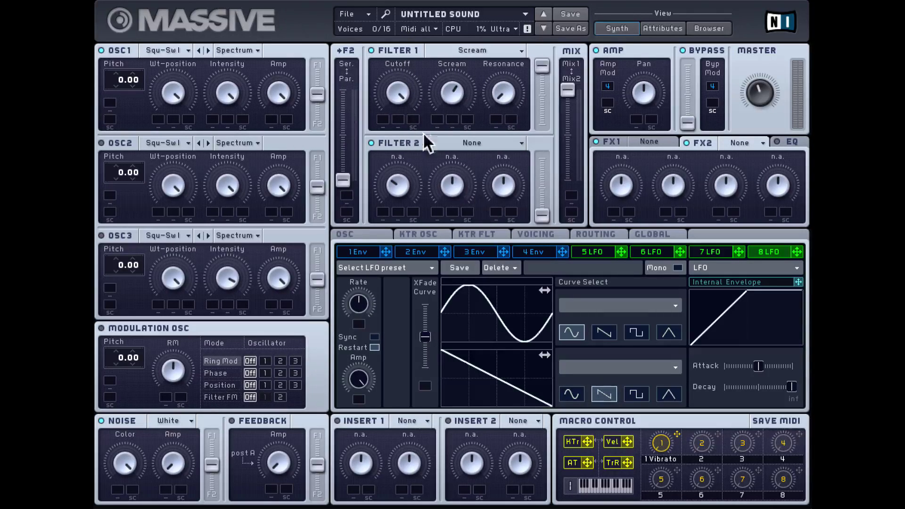
left_click_drag(396, 87, 401, 136)
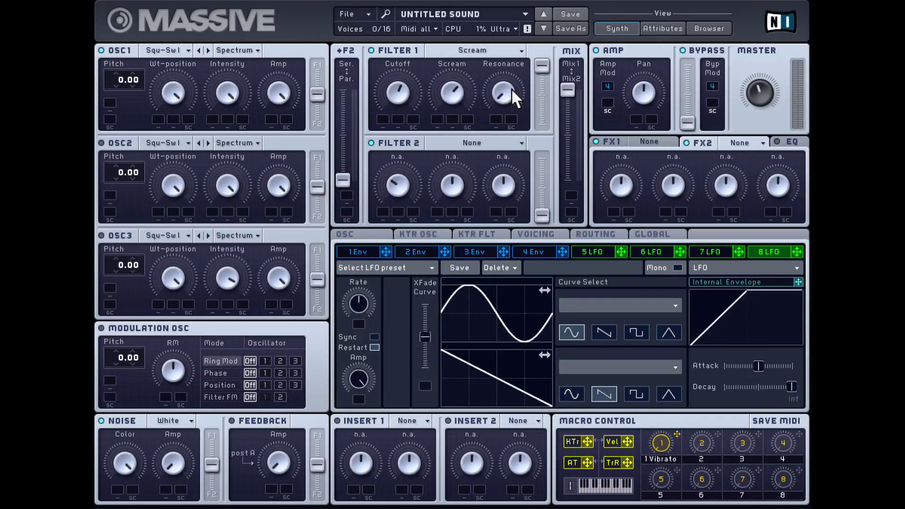
left_click_drag(509, 88, 508, 39)
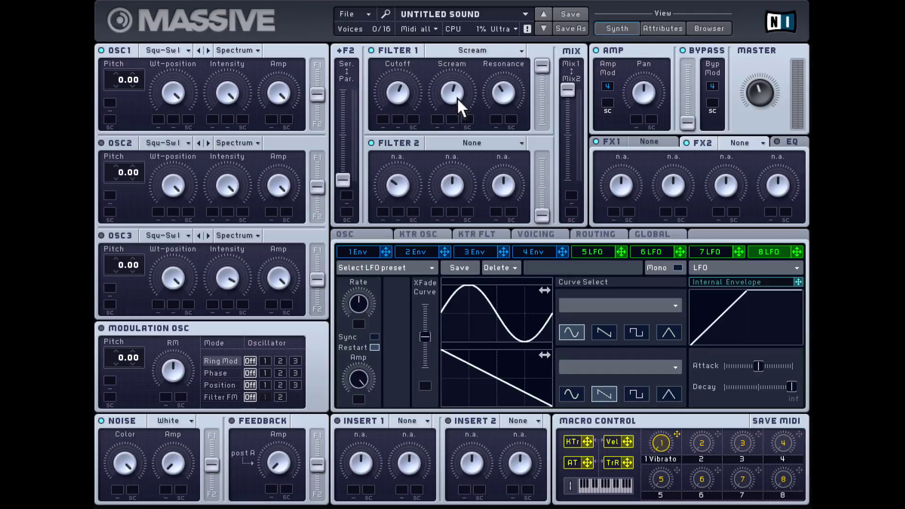
Set Filter 1 to Daft, raise Resonance above the centre, and sweep Cutoff
left_click(470, 52)
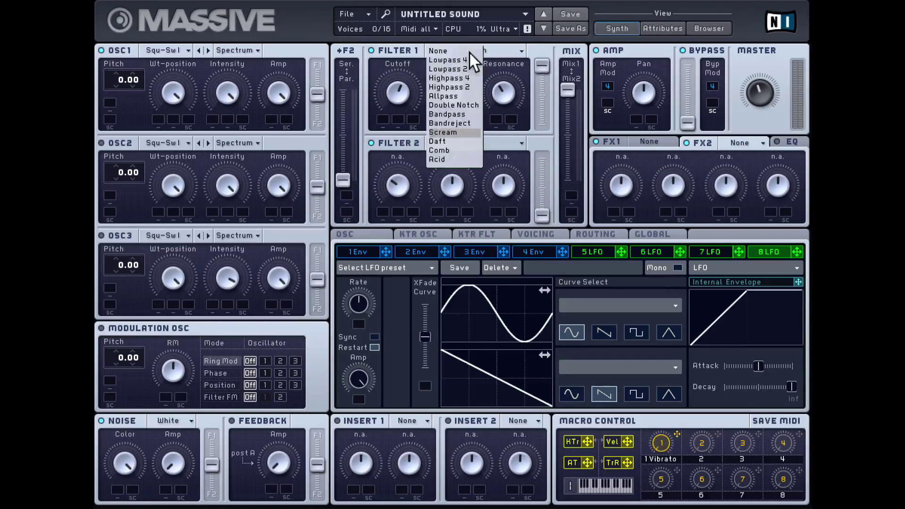
left_click(456, 138)
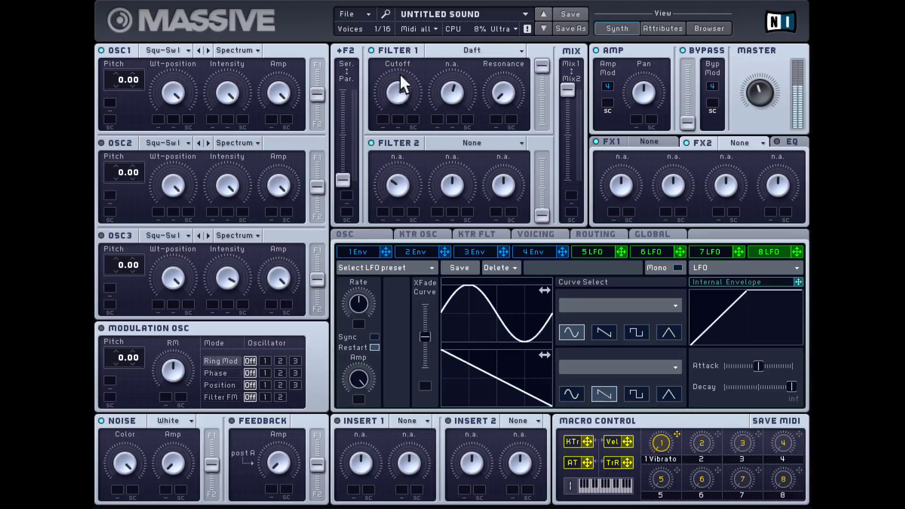
left_click_drag(504, 94, 508, 19)
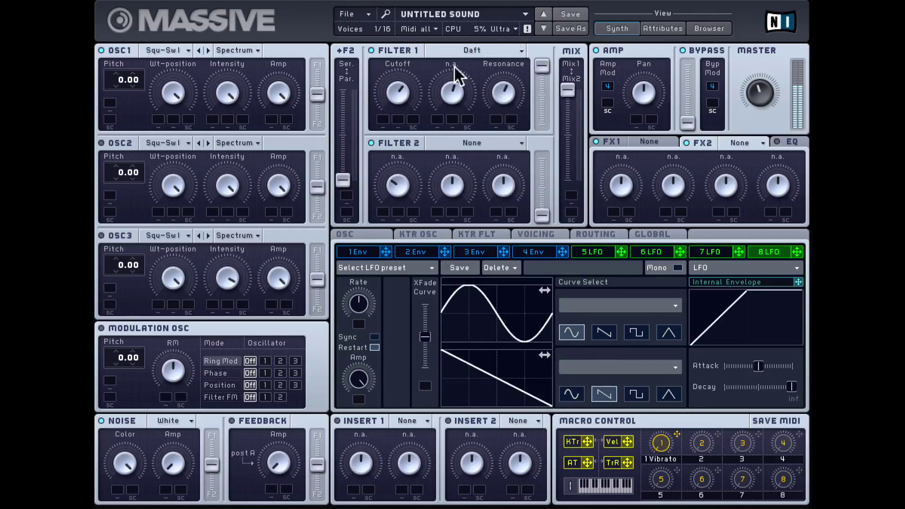
mouse_move(396, 105)
left_mouse_down()
mouse_move(397, 63)
mouse_move(397, 138)
mouse_move(393, 63)
mouse_move(401, 127)
mouse_move(400, 99)
left_mouse_up()
Change Filter 1 to Comb, sweep its Pitch, and lower Damping to minimum
left_click(484, 49)
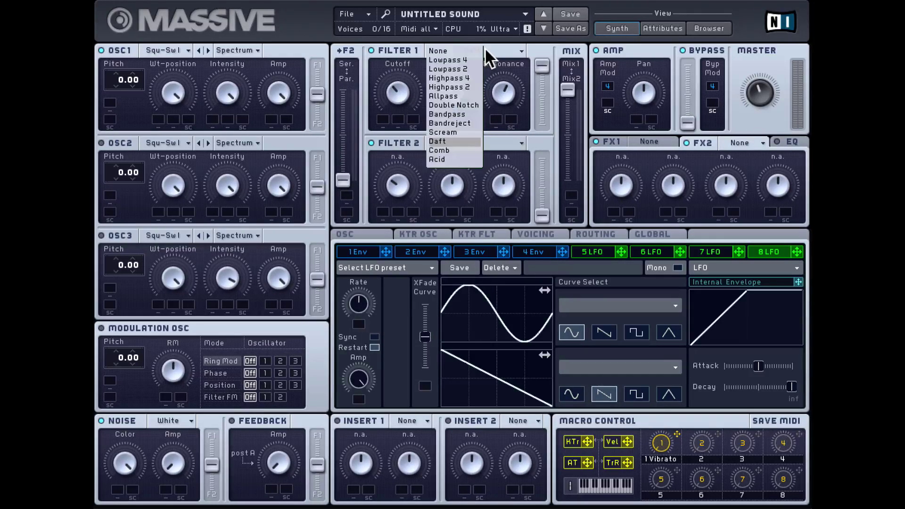
left_click(451, 150)
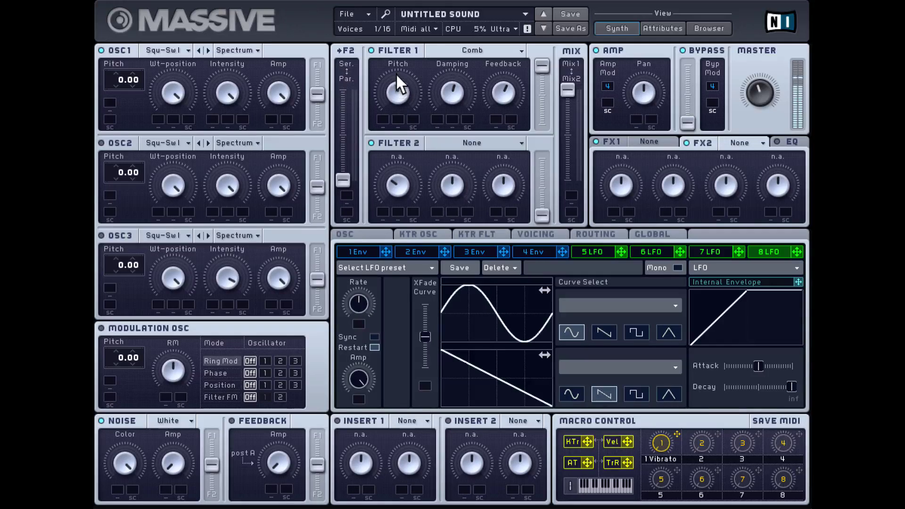
mouse_move(398, 86)
left_mouse_down()
mouse_move(403, 112)
mouse_move(401, 76)
left_mouse_up()
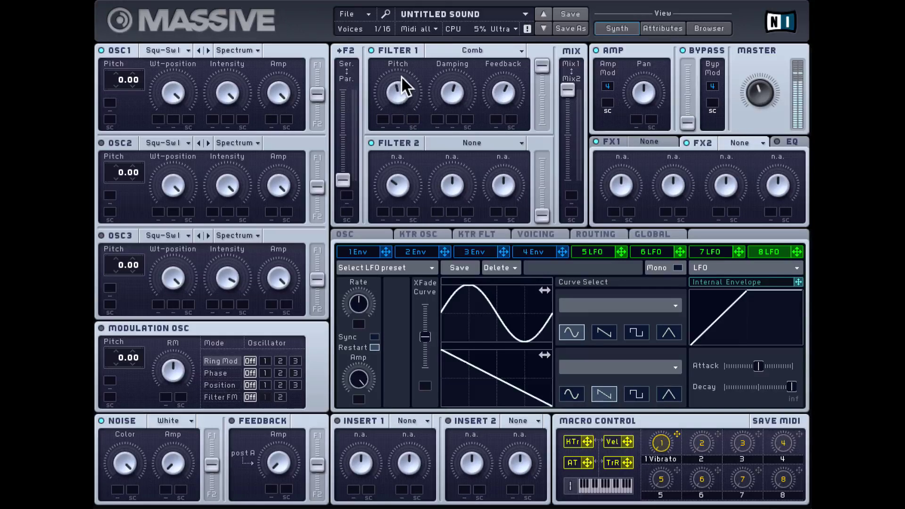
left_click_drag(447, 98, 460, 166)
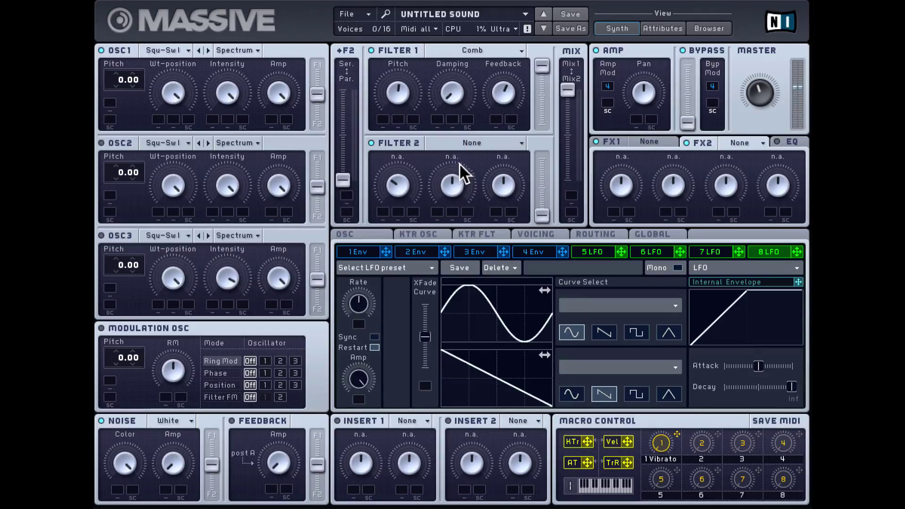
left_click_drag(457, 65, 467, 178)
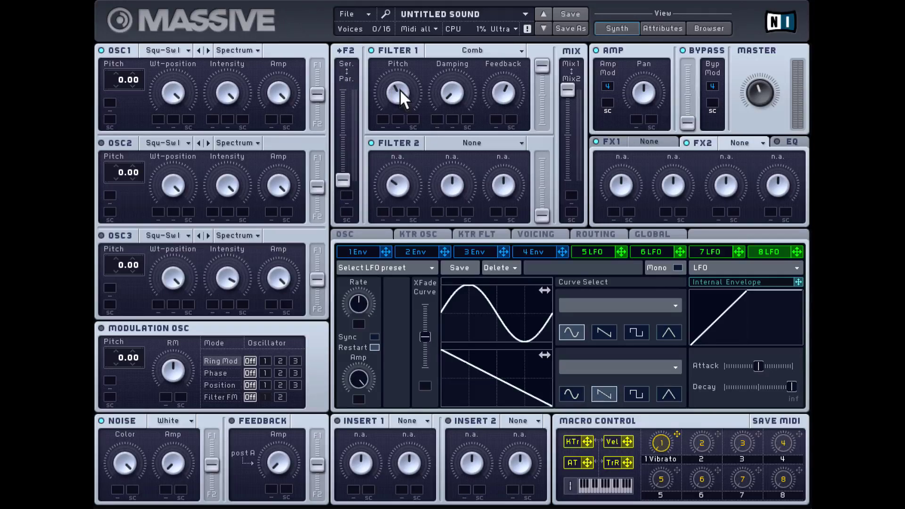
Raise the Comb filter's Damping to near maximum and sweep Pitch, finishing slightly below the centre
left_click_drag(400, 89, 404, 67)
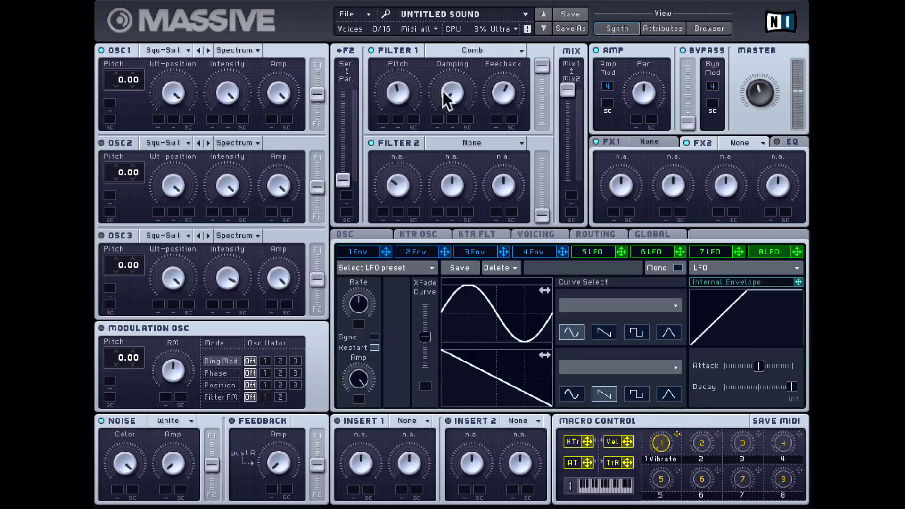
left_click_drag(443, 90, 452, 38)
mouse_move(400, 87)
left_mouse_down()
mouse_move(396, 50)
mouse_move(398, 86)
left_mouse_up()
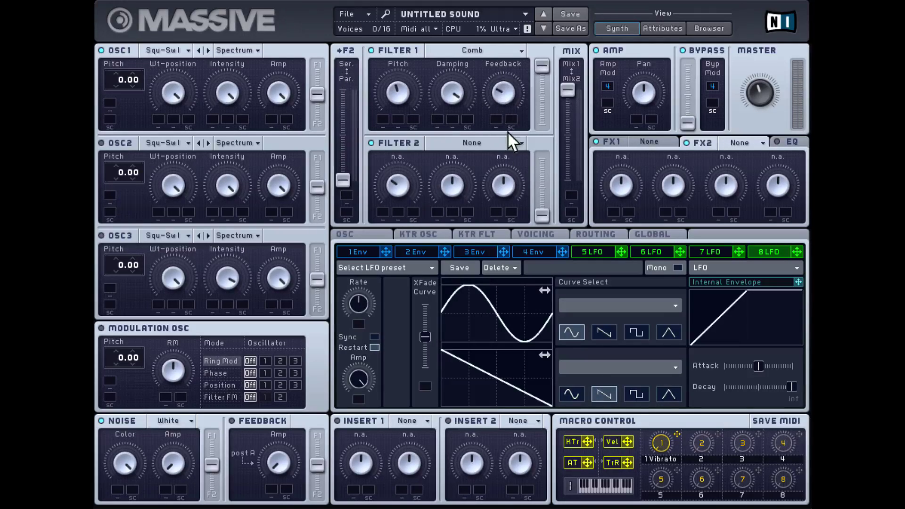
Lower the Comb filter's Feedback to minimum and sweep Pitch up and back to near the centre
left_click_drag(507, 130, 520, 184)
left_click_drag(511, 106, 521, 184)
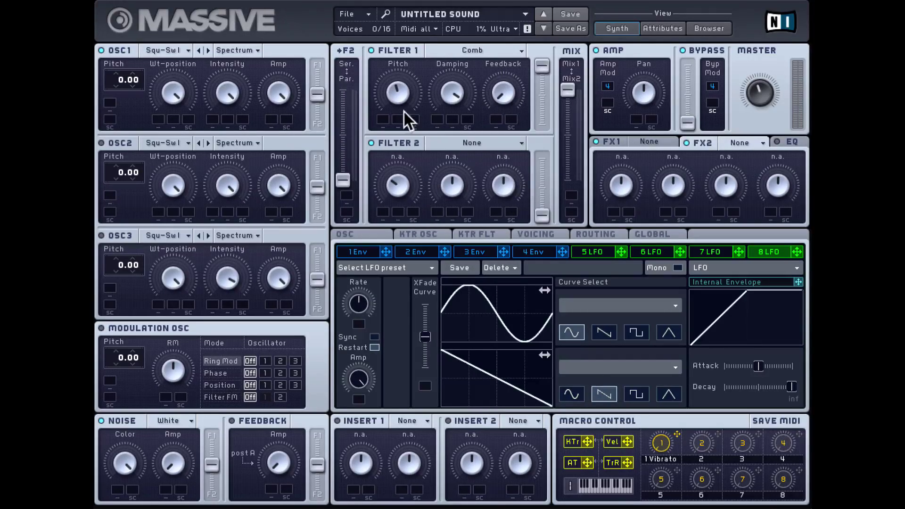
left_click_drag(399, 130, 398, 108)
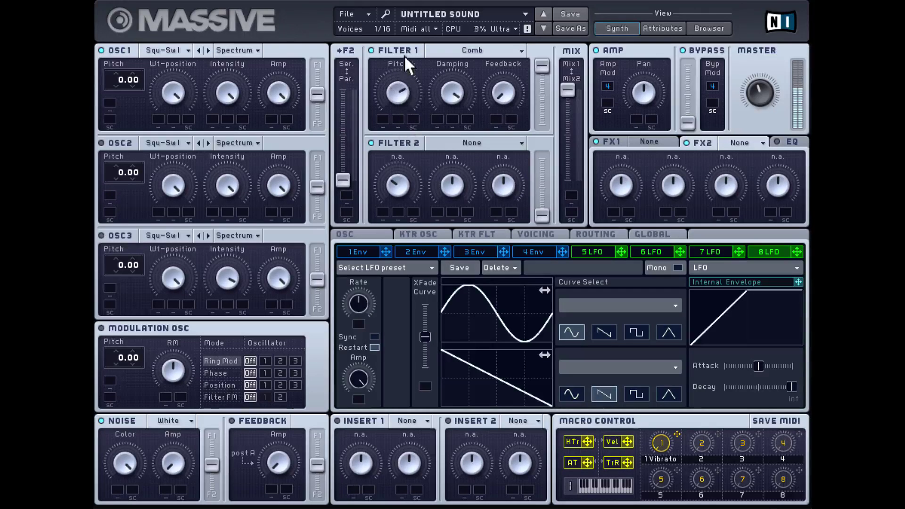
left_click_drag(405, 55, 401, 98)
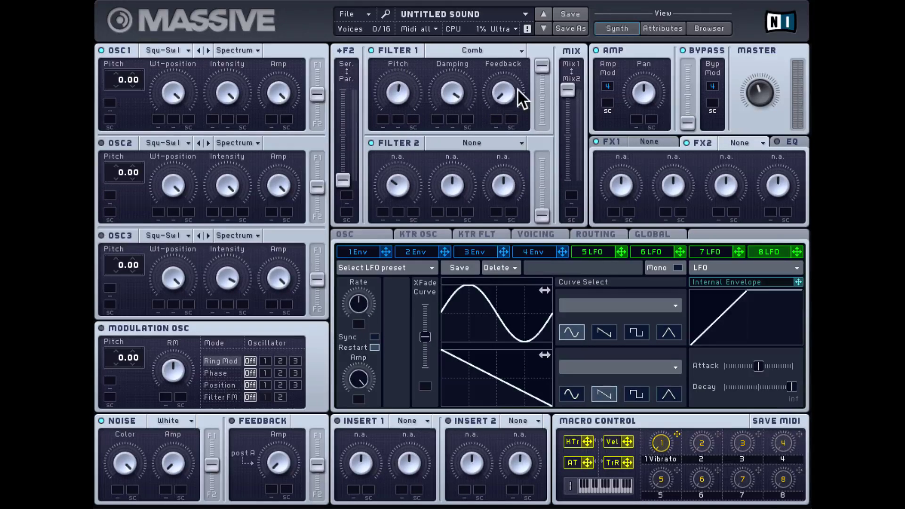
Raise the Comb filter's Feedback to the centre and sweep Pitch, finishing slightly below the centre
left_click_drag(518, 90, 504, 3)
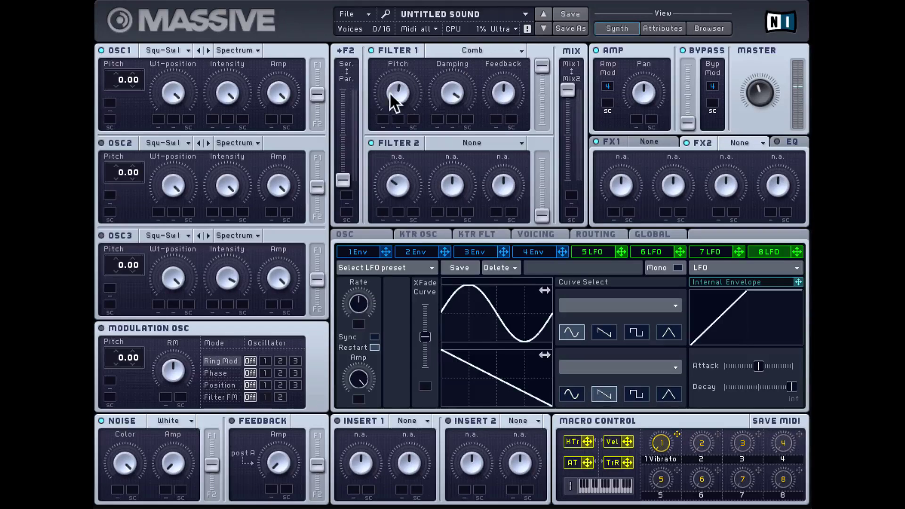
mouse_move(390, 92)
left_mouse_down()
mouse_move(394, 131)
mouse_move(392, 78)
left_mouse_up()
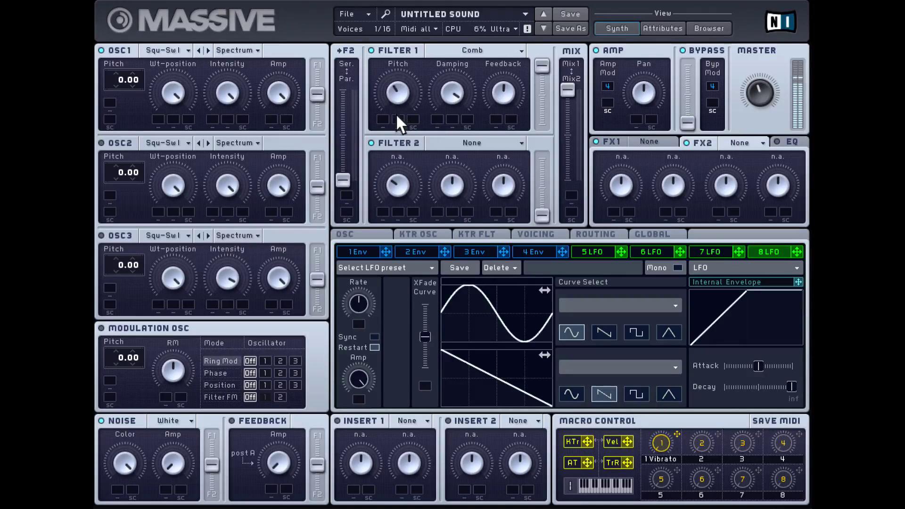
left_click_drag(396, 116, 401, 106)
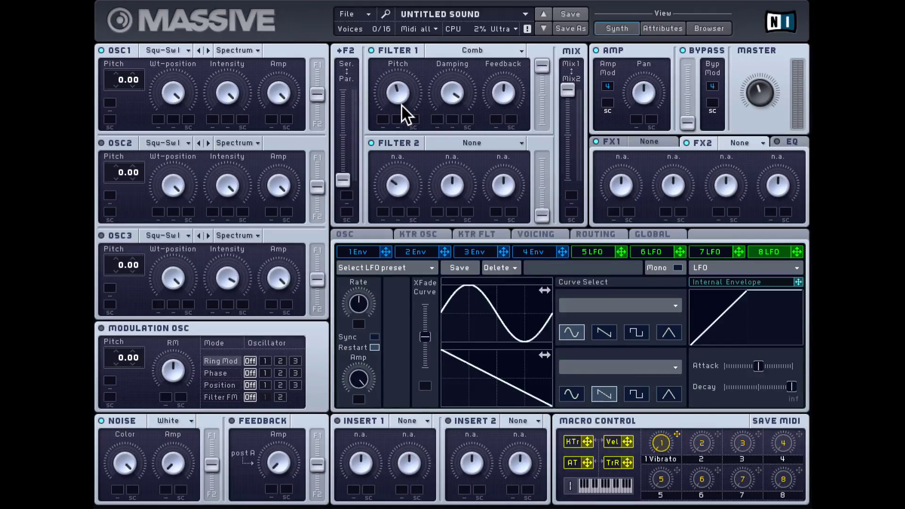
Switch Filter 1 to Acid and sweep Cutoff, finishing with Resonance at minimum
left_click(470, 48)
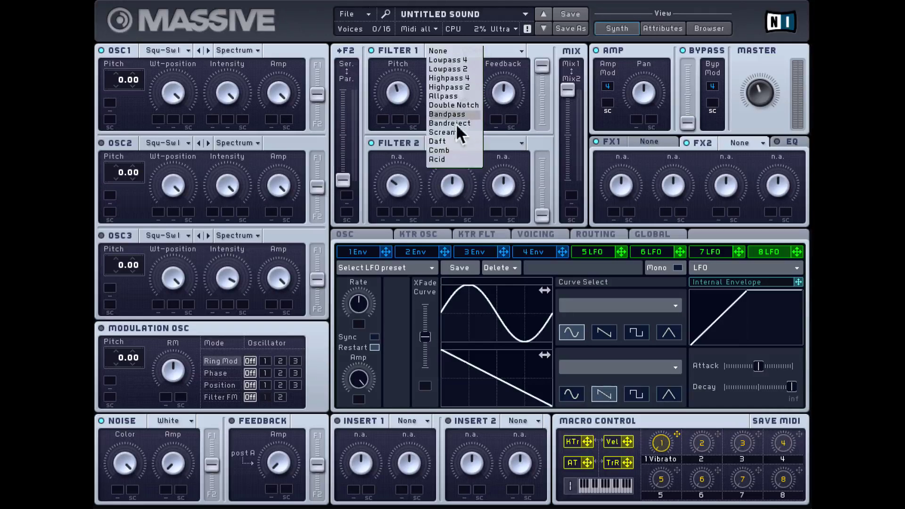
left_click(453, 160)
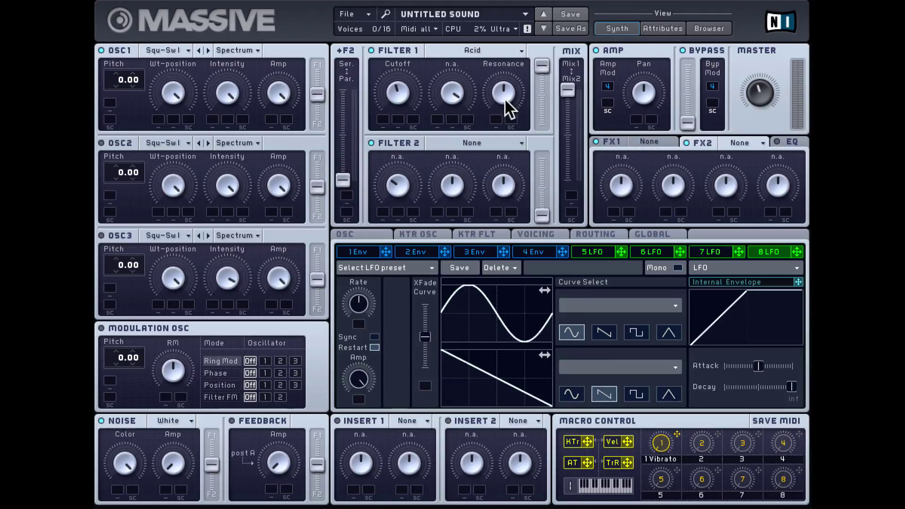
mouse_move(395, 85)
left_mouse_down()
mouse_move(403, 45)
mouse_move(412, 95)
mouse_move(410, 12)
mouse_move(408, 84)
left_mouse_up()
Reset Filter 1 to None, keep Filter 2 at None, and show the Routing page
left_click(481, 49)
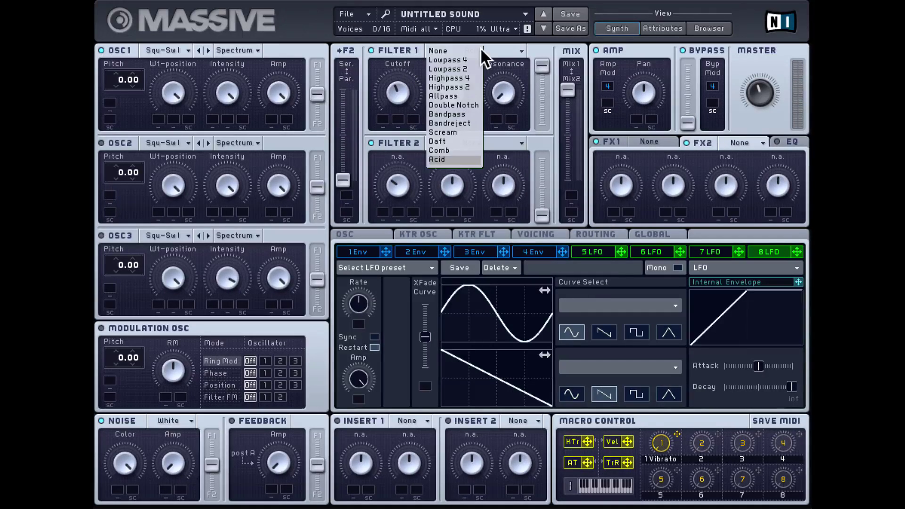
left_click(409, 59)
left_click(475, 142)
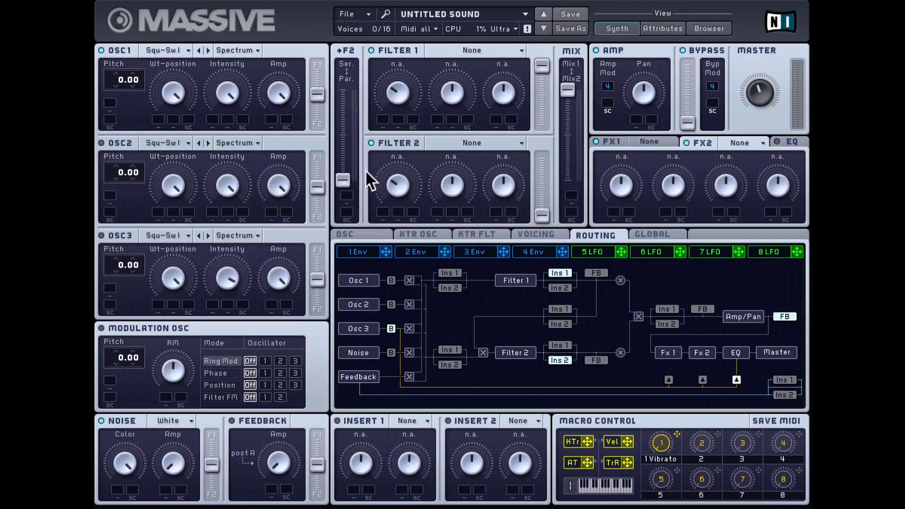
Set the filter routing fully to serial and send Osc 1 entirely to Filter 1
left_click_drag(342, 175, 337, 108)
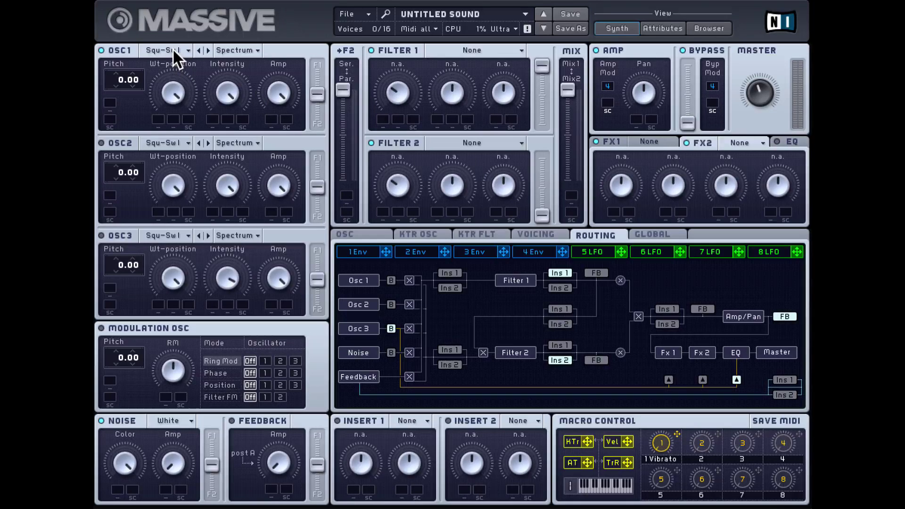
left_click_drag(318, 93, 310, 61)
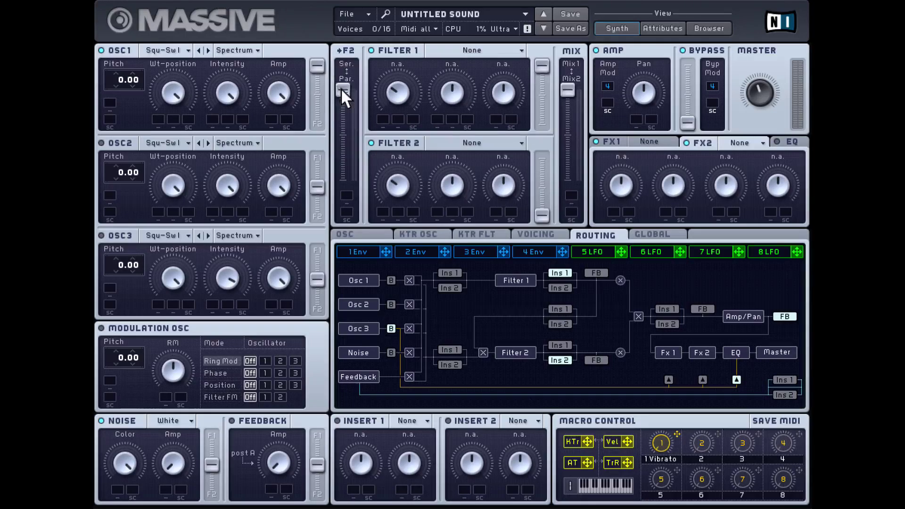
Set Filter 1 to Lowpass 4 and sweep Cutoff, finishing slightly below the centre
left_click(371, 50)
left_click(472, 50)
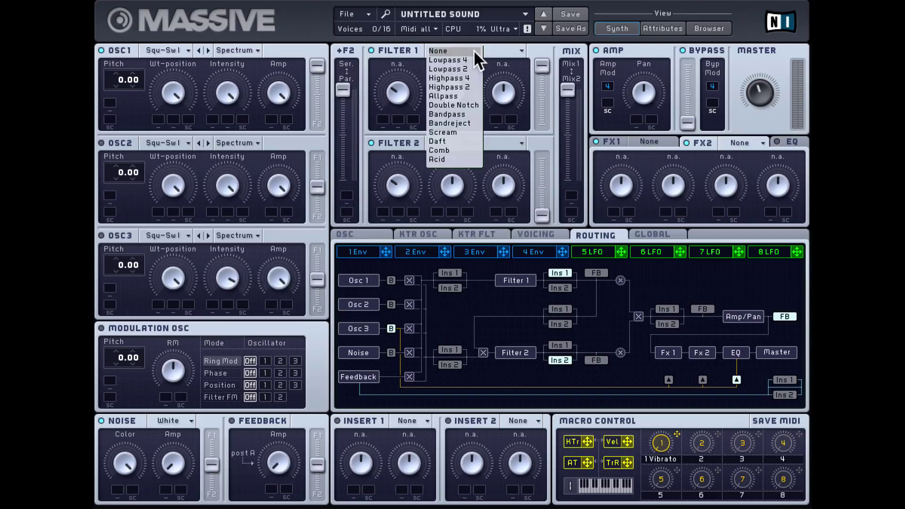
left_click(463, 60)
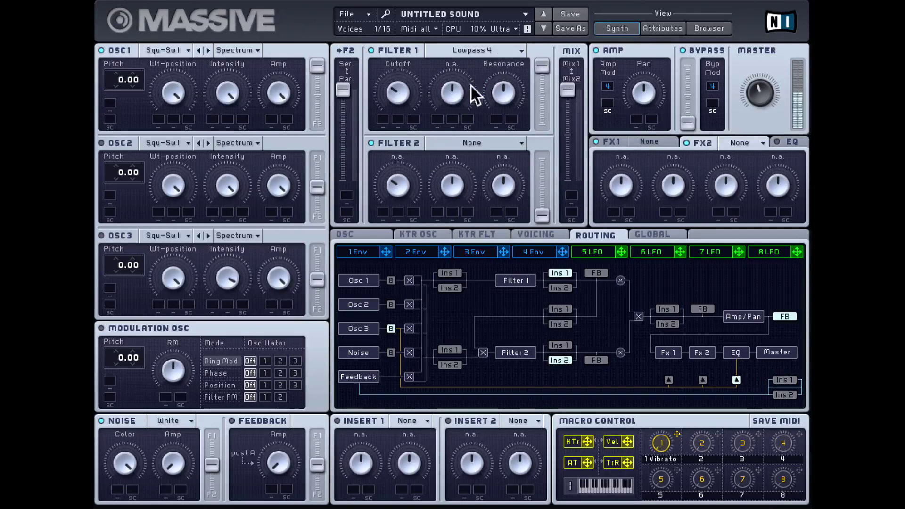
left_click_drag(407, 66, 411, 68)
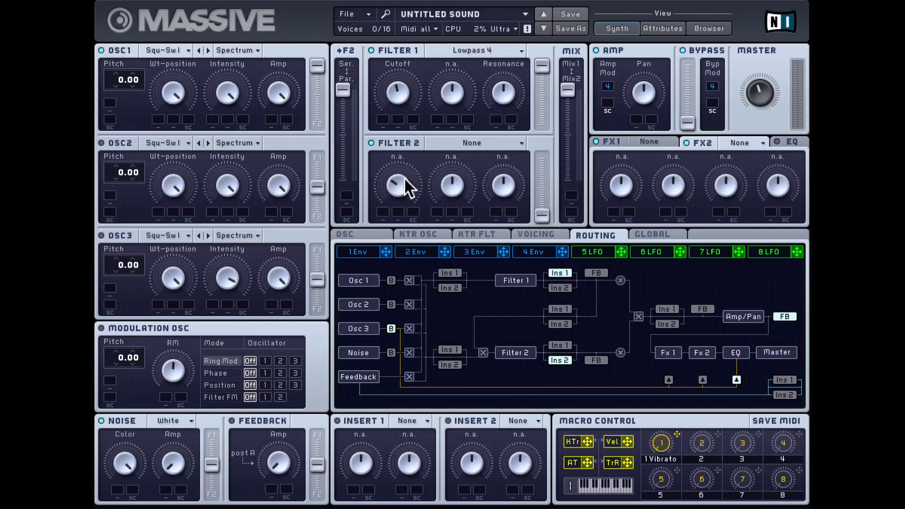
Set Filter 2 to Highpass 4 with Cutoff at the centre, and raise its output level to maximum
left_click(488, 140)
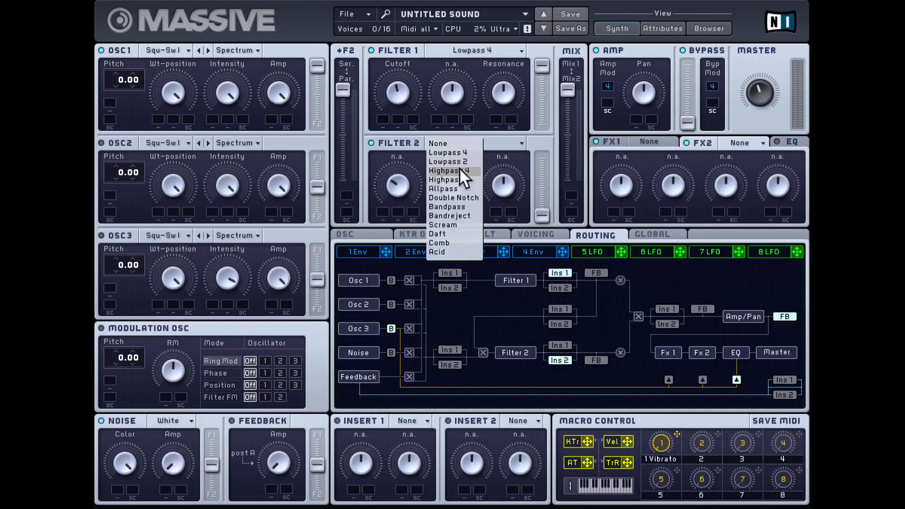
left_click(460, 169)
left_click_drag(397, 184, 398, 176)
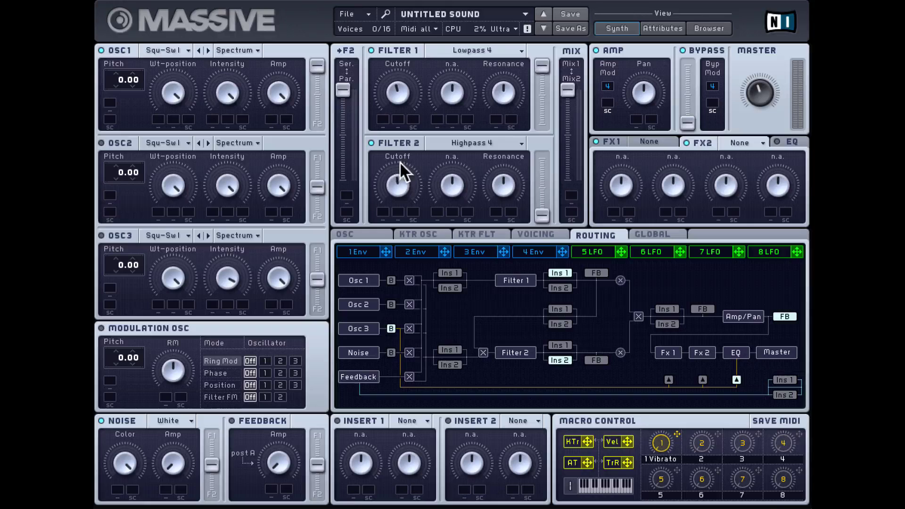
left_click_drag(544, 215, 542, 114)
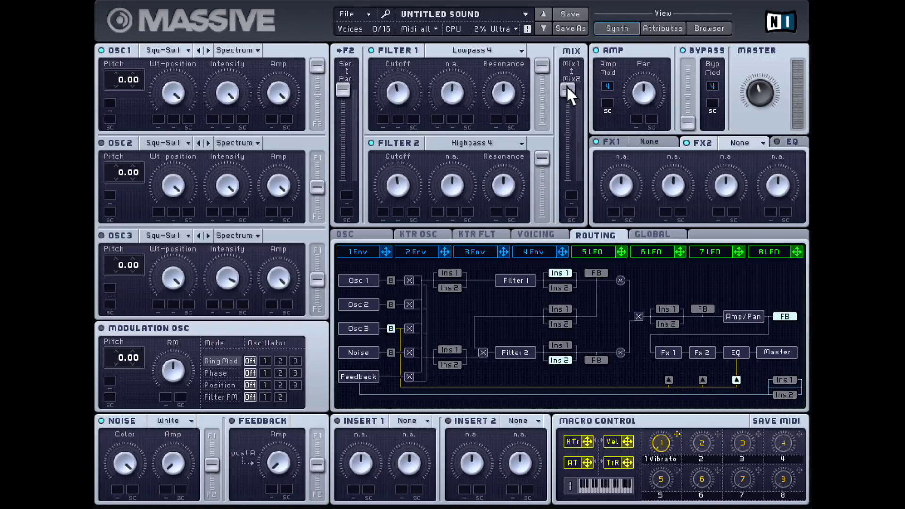
Set the filter mix fully to Mix 2 and the routing fully to parallel, feeding Osc 1 equally to both filters
left_click_drag(572, 193, 579, 219)
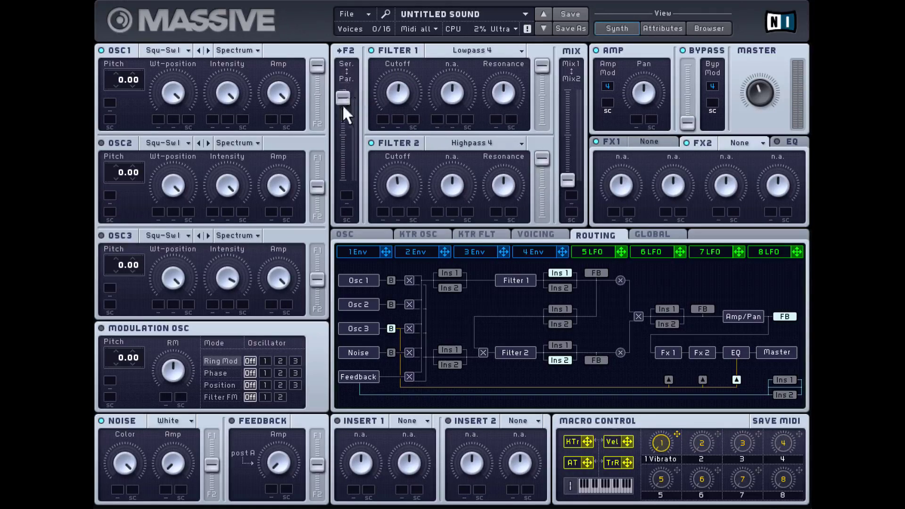
left_click_drag(343, 105, 356, 198)
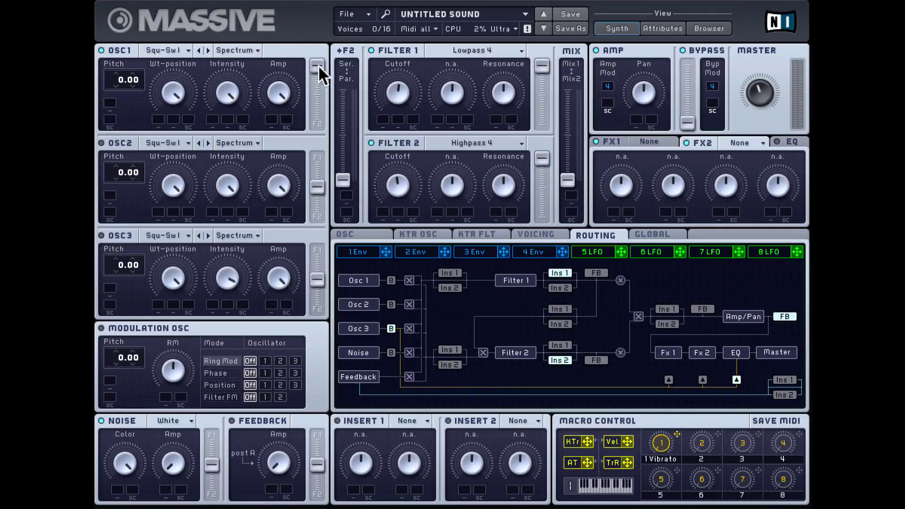
left_click_drag(319, 64, 320, 66)
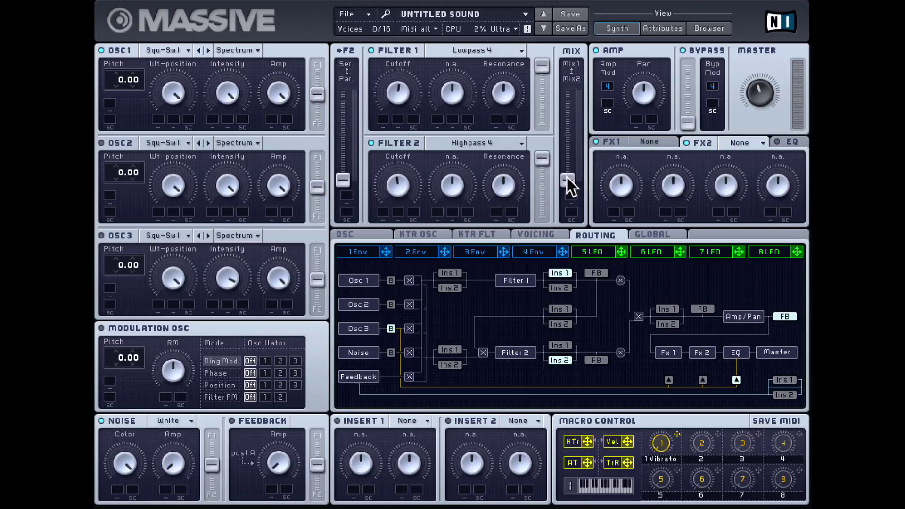
Centre the filter mix between Mix 1 and Mix 2, and set the filter routing midway between serial and parallel
left_click_drag(567, 178, 567, 132)
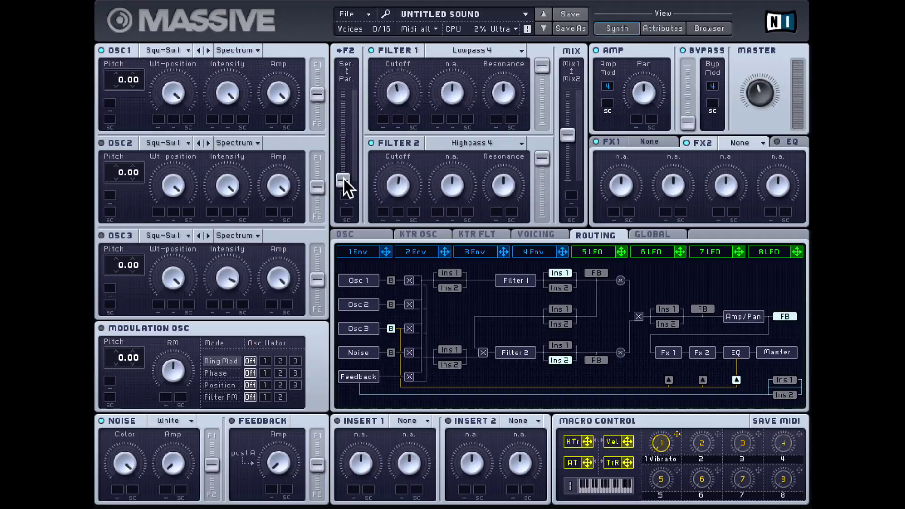
left_click_drag(344, 178, 342, 164)
left_click_drag(346, 129, 345, 124)
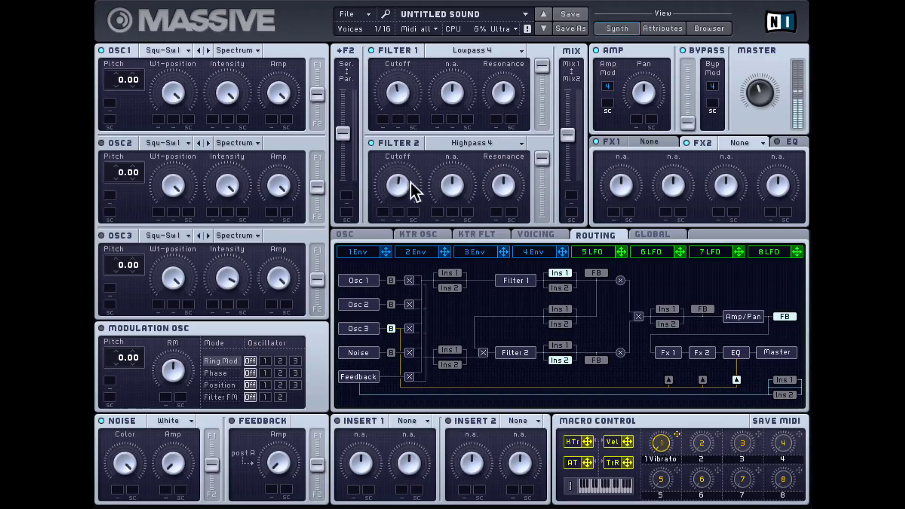
Lower Filter 2's Cutoff to minimum, adjust Filter 1's Cutoff and Resonance, and move the filter mix fully to Mix 1
left_click_drag(402, 165, 407, 213)
left_click_drag(401, 106, 396, 51)
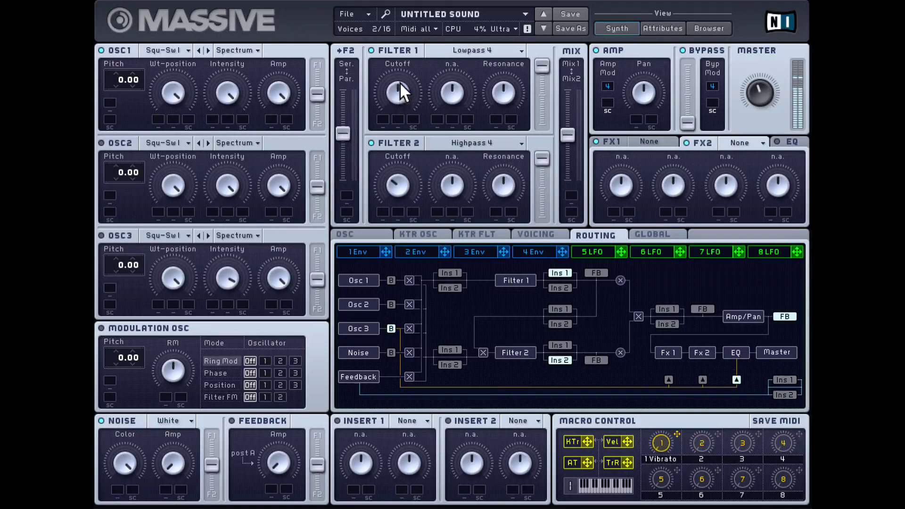
left_click_drag(501, 92, 503, 102)
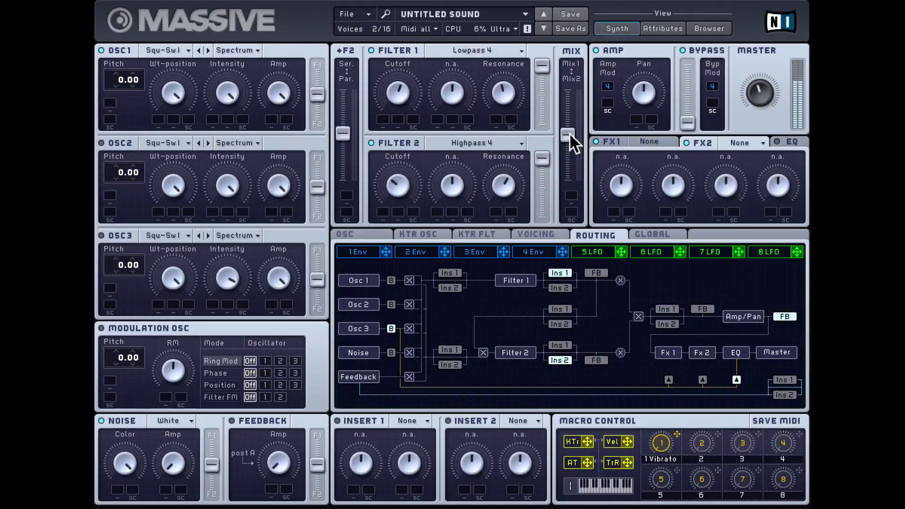
left_click_drag(569, 133, 570, 73)
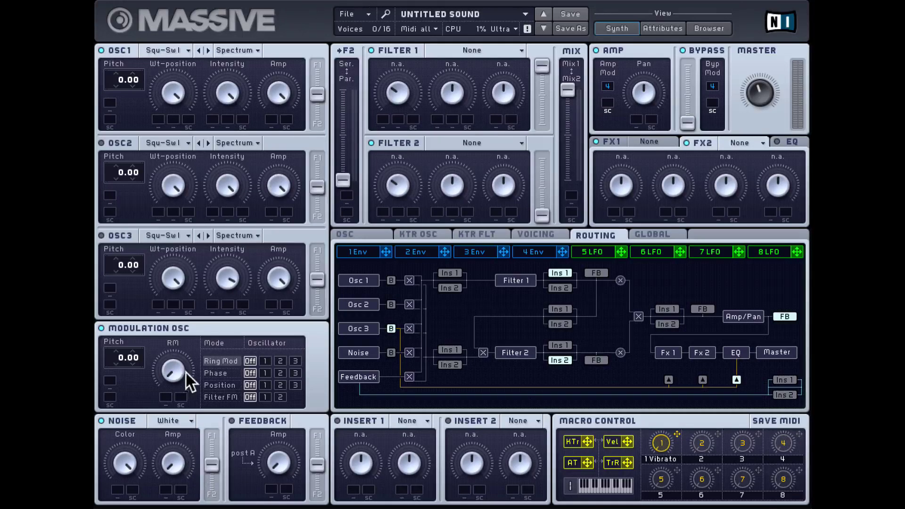
Try Ring Mod on the different oscillators, settle on Osc 1, and raise RM to maximum along with the Modulation Osc pitch
left_click(266, 362)
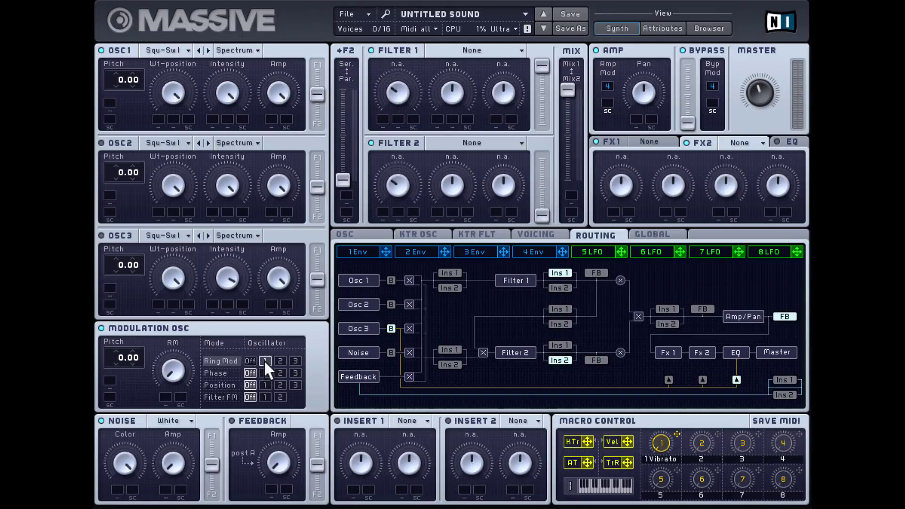
left_click(281, 361)
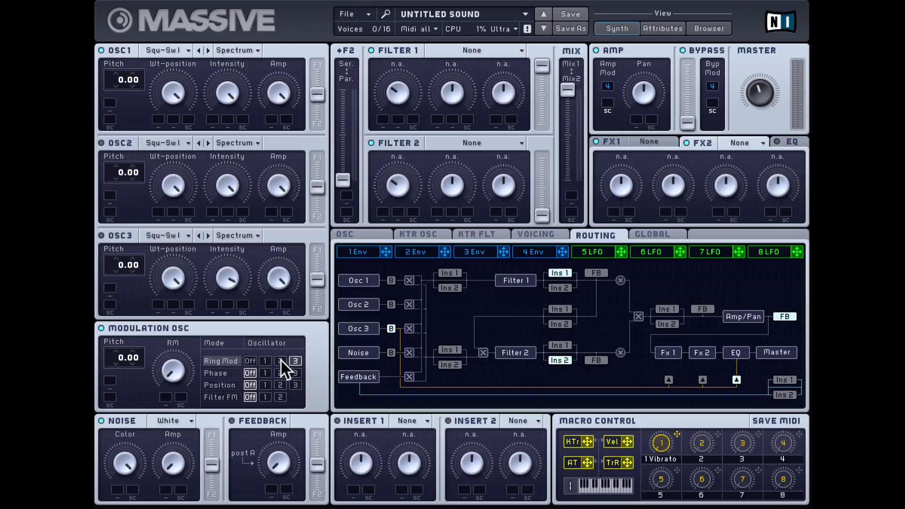
left_click(295, 361)
left_click(265, 361)
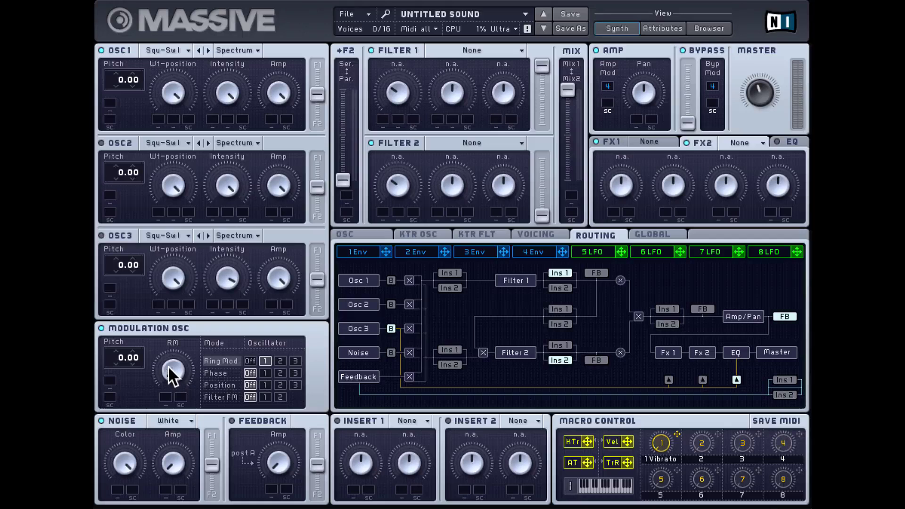
left_click_drag(173, 369, 170, 290)
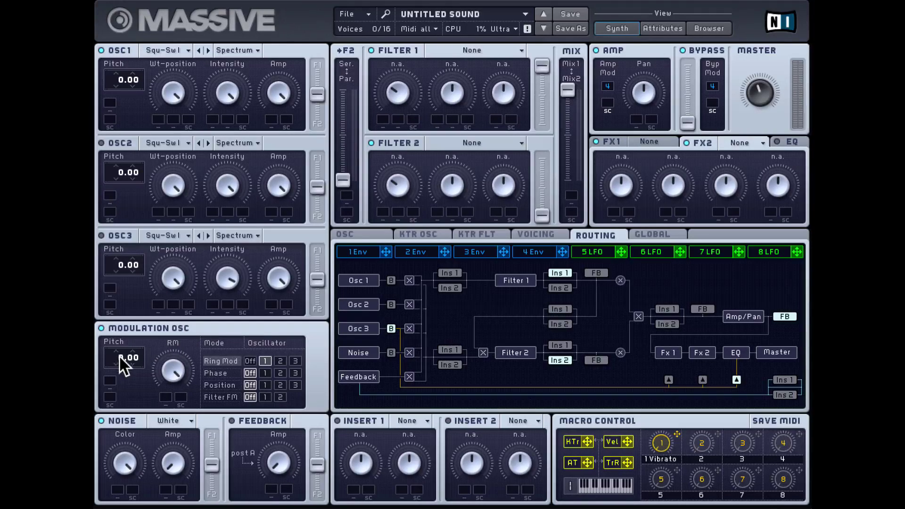
left_click_drag(119, 357, 129, 296)
Load the Sin-Square wavetable into Osc 1 and lower its Wt-position to minimum
left_click(172, 48)
left_click(226, 95)
left_click_drag(178, 84, 182, 313)
Sweep the Modulation Osc pitch down and back up, finishing at 27.00
left_click_drag(119, 357, 132, 401)
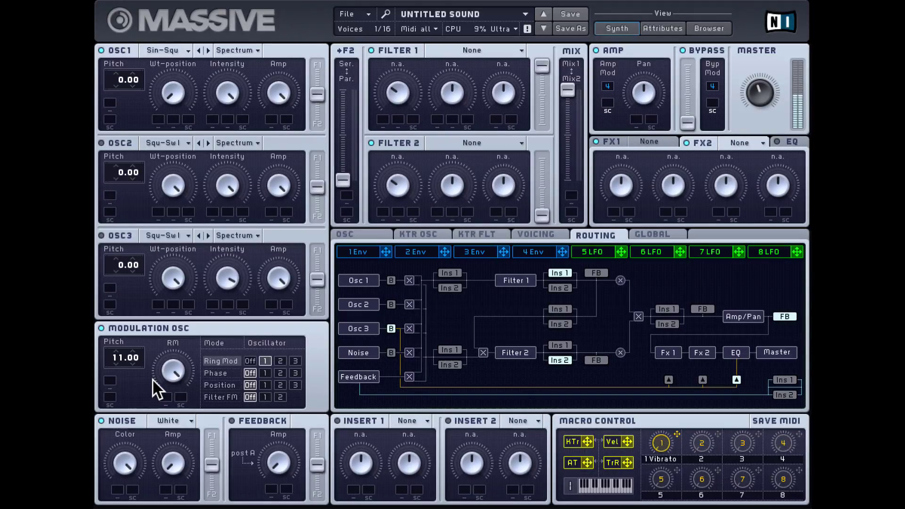
left_click_drag(116, 357, 122, 382)
left_click_drag(127, 423, 130, 335)
Apply Phase modulation to Osc 1, lower the Phase amount to minimum, and reset the Modulation Osc pitch to 0.00
left_click(220, 372)
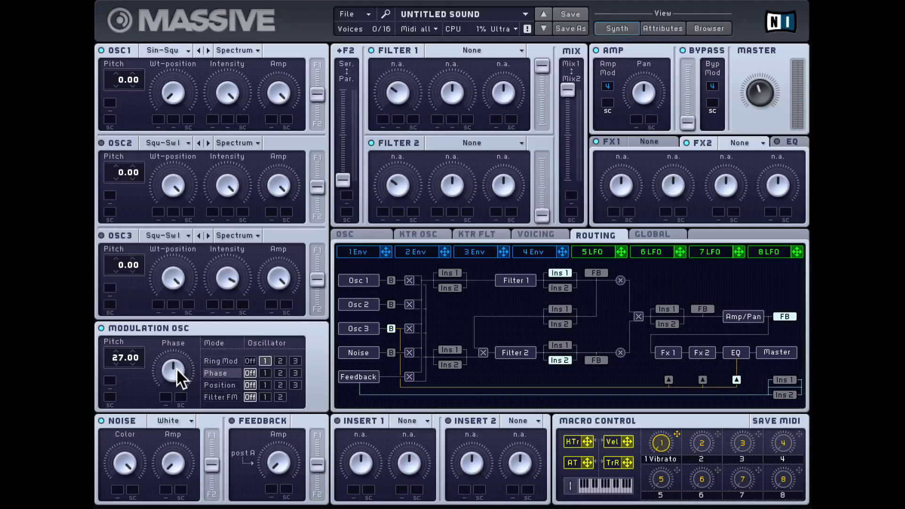
left_click(265, 374)
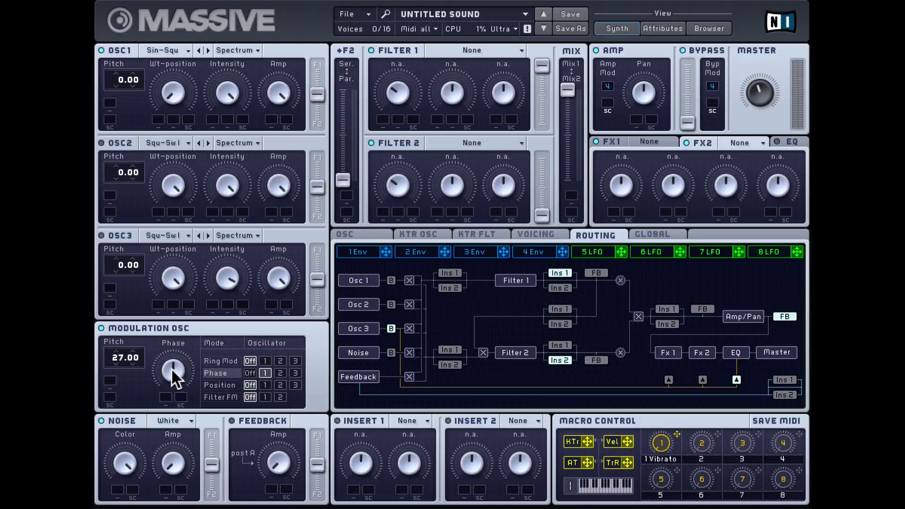
left_click_drag(172, 369, 183, 450)
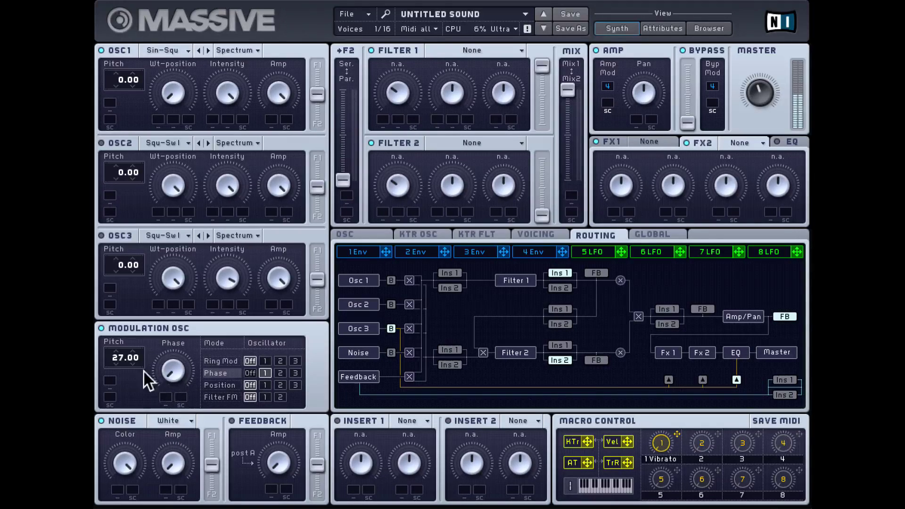
double_click(119, 359)
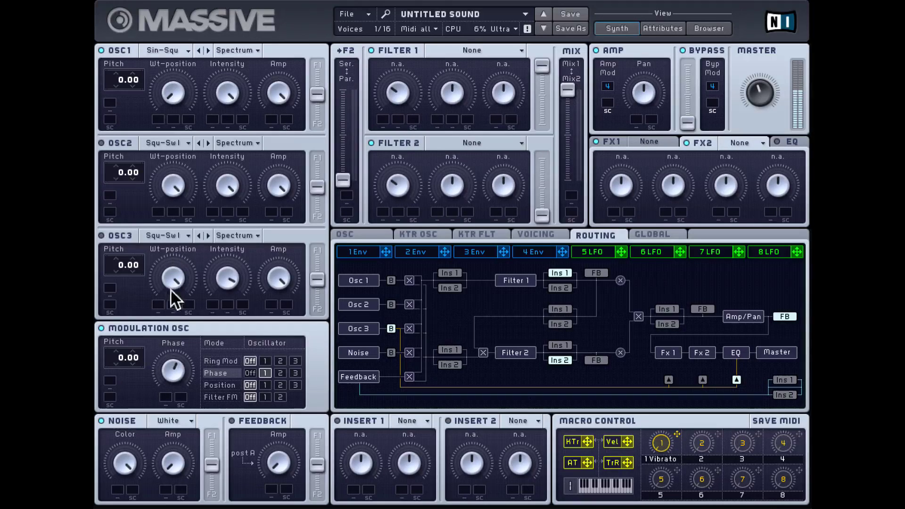
Raise the Modulation Osc pitch to 17.00 and sweep the Osc 1 pitch, finishing at 6.00
left_click_drag(120, 356, 120, 329)
left_click_drag(119, 79, 122, 115)
mouse_move(121, 66)
left_mouse_down()
mouse_move(121, 42)
mouse_move(120, 52)
left_mouse_up()
mouse_move(126, 83)
left_mouse_down()
mouse_move(117, 80)
mouse_move(121, 100)
left_mouse_up()
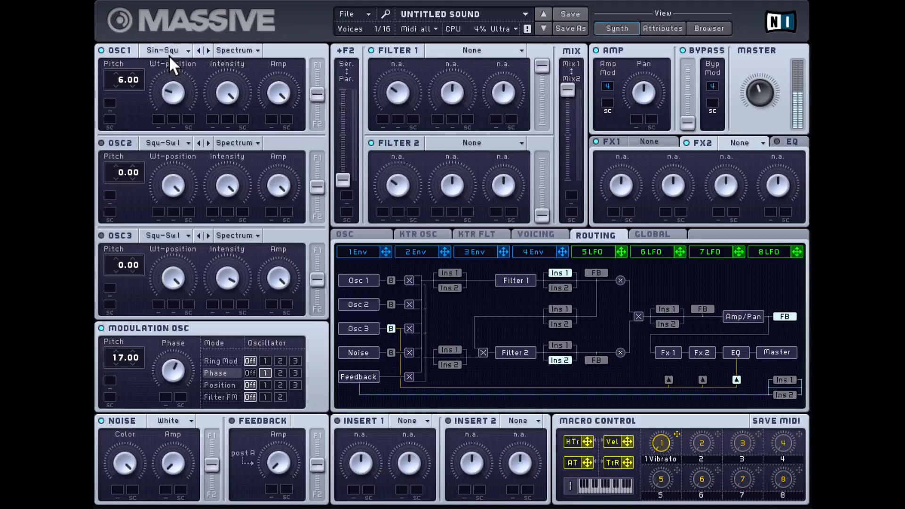
Lower the Osc 1 pitch to -26.00 and the Modulation Osc pitch to -64.00, and return both to 0.00
left_click_drag(121, 81, 125, 125)
mouse_move(122, 352)
left_mouse_down()
mouse_move(123, 418)
mouse_move(123, 352)
mouse_move(126, 367)
left_mouse_up()
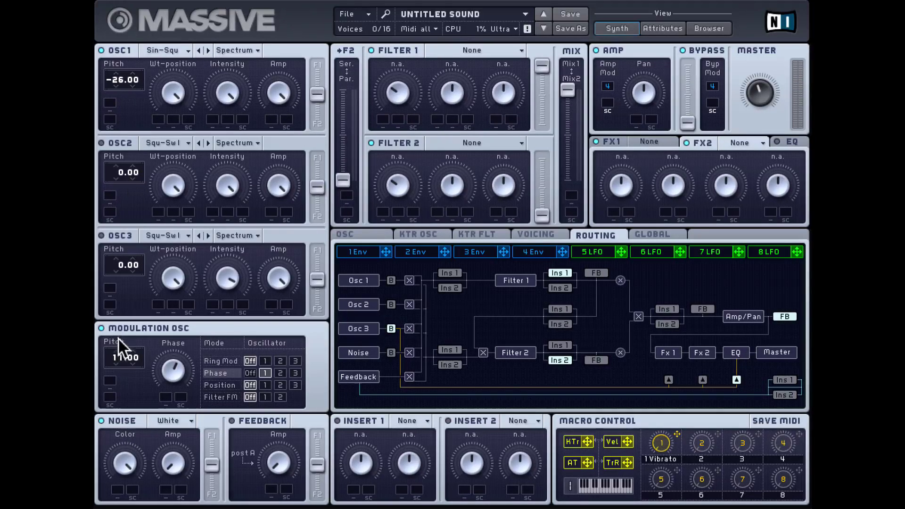
left_click_drag(117, 358, 129, 504)
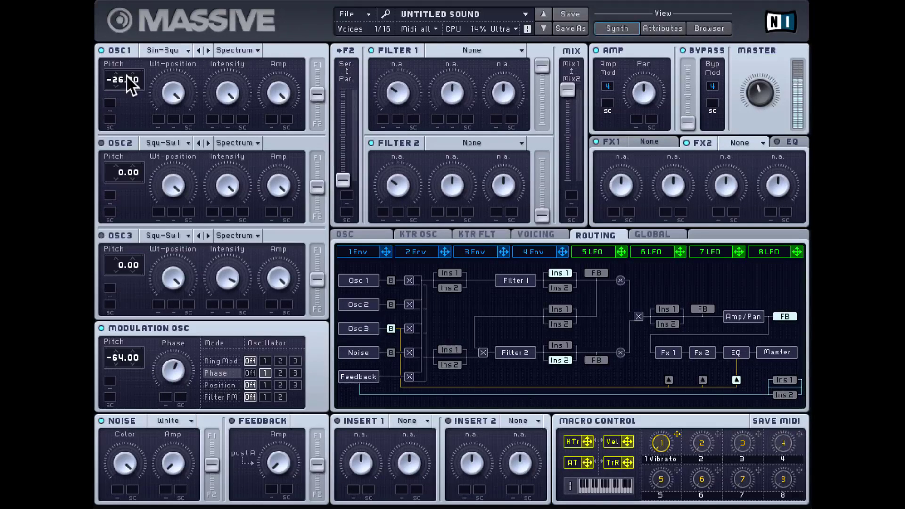
left_click_drag(120, 75, 115, 36)
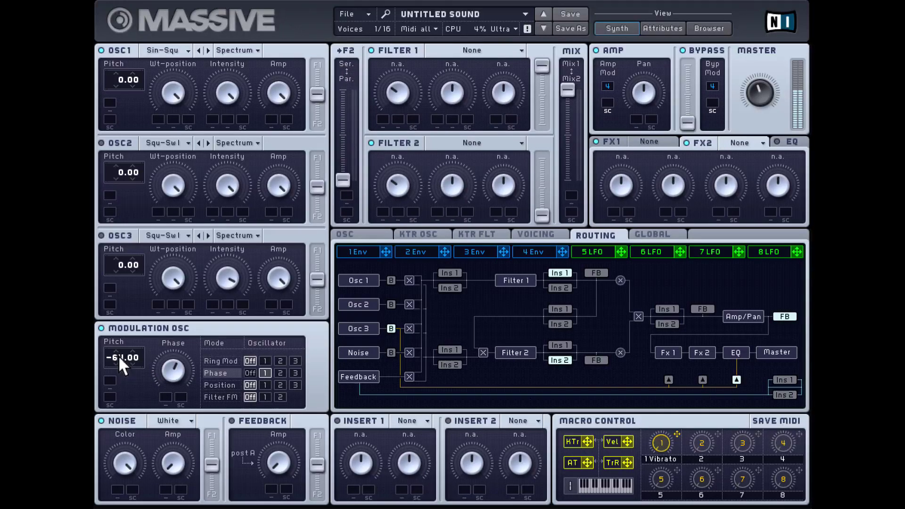
left_click_drag(118, 356, 117, 260)
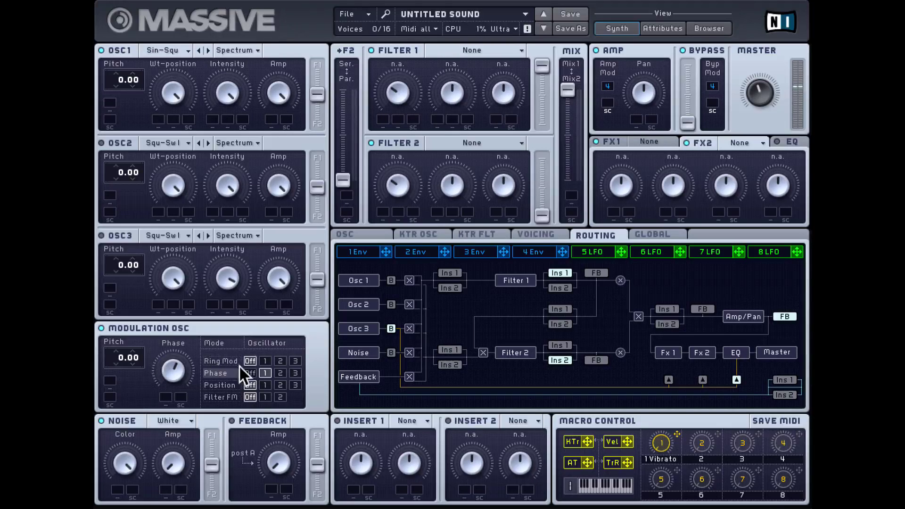
Switch the Modulation Osc to Position on Osc 1, and load the A.I. wavetable there with Wt-position centred
left_click(224, 385)
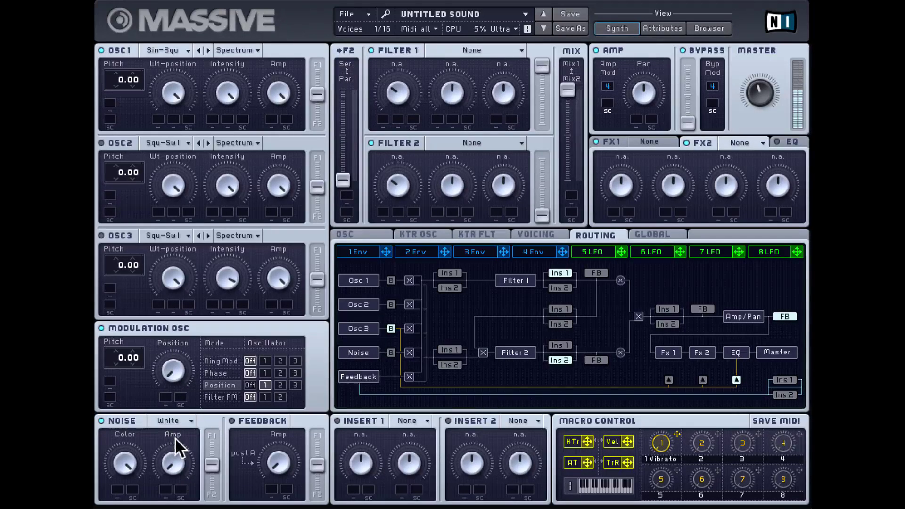
left_click(167, 49)
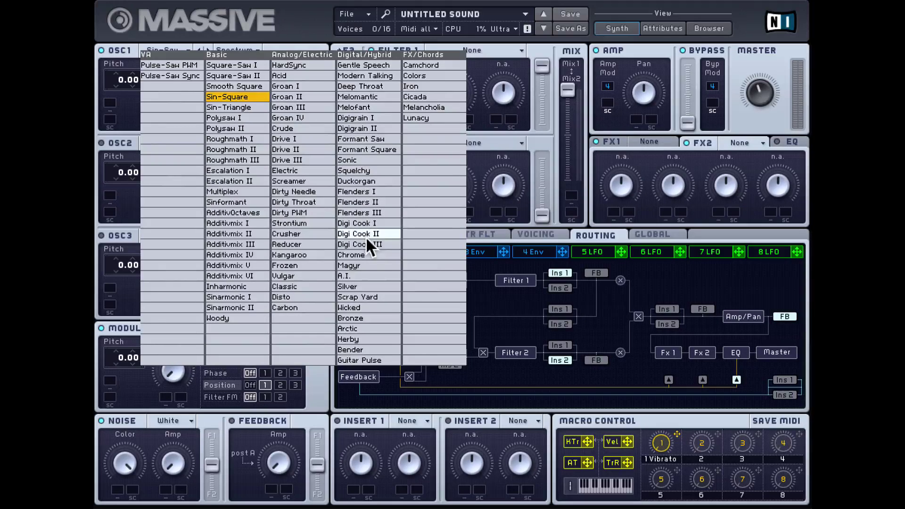
left_click(357, 276)
left_click_drag(175, 91, 178, 158)
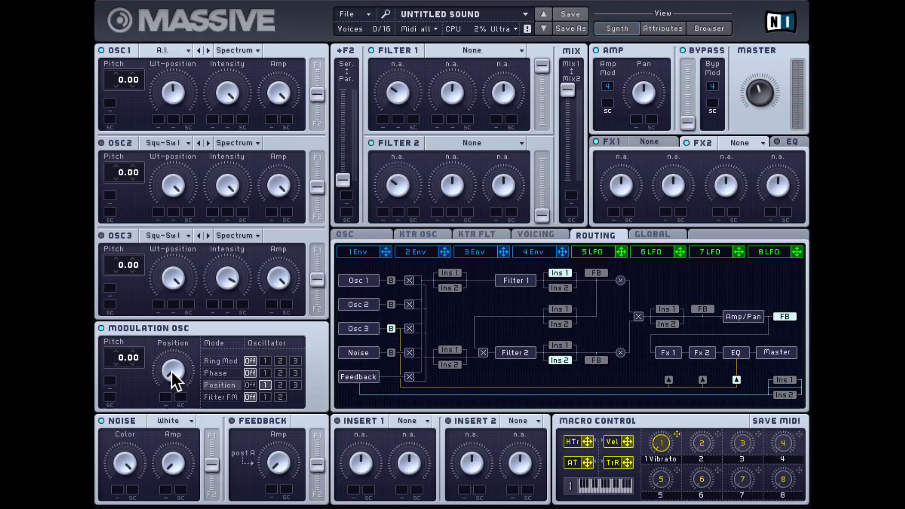
Set Position to maximum and the Modulation Osc pitch to -64.00, and compare by moving Osc 1's Wt-position with the Modulation Osc off
left_click_drag(172, 370, 159, 209)
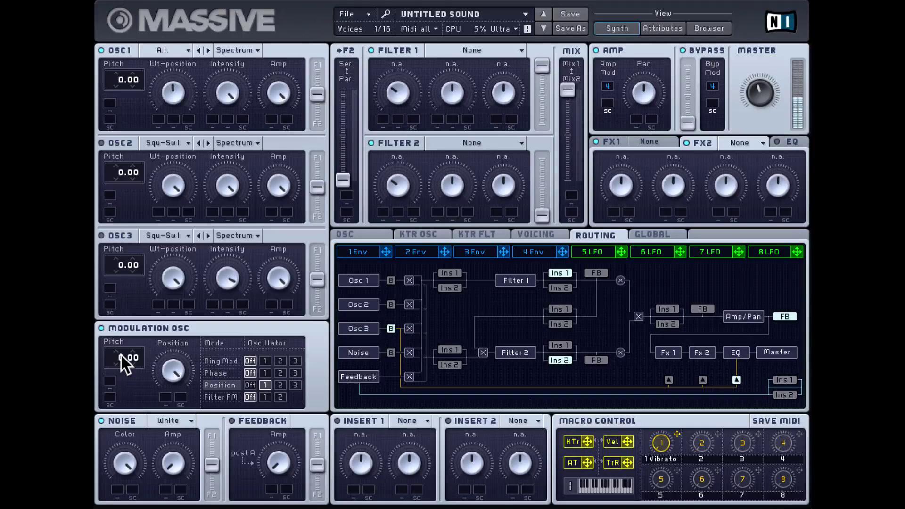
left_click_drag(122, 355, 137, 472)
left_click(101, 328)
left_click_drag(177, 96, 162, 74)
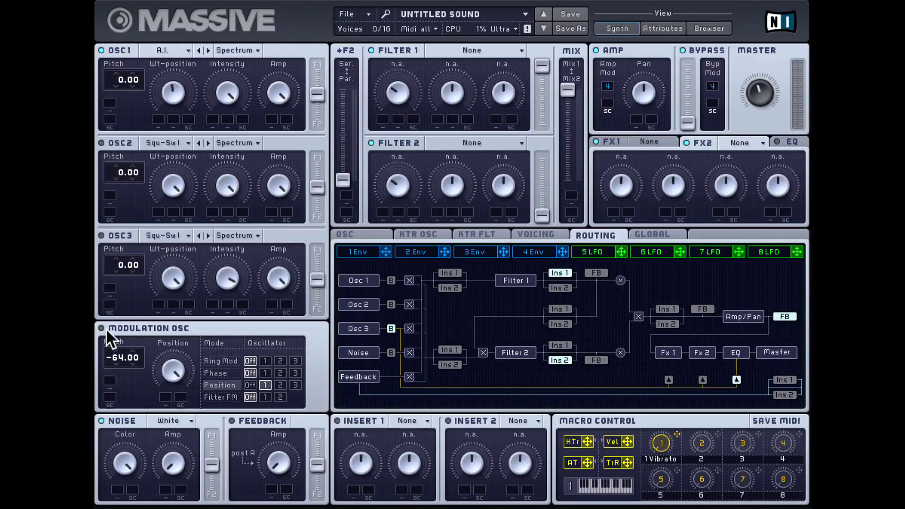
Turn off Position modulation, apply Filter FM to Filter 1, and set that filter to Lowpass 4
left_click(251, 385)
left_click(265, 397)
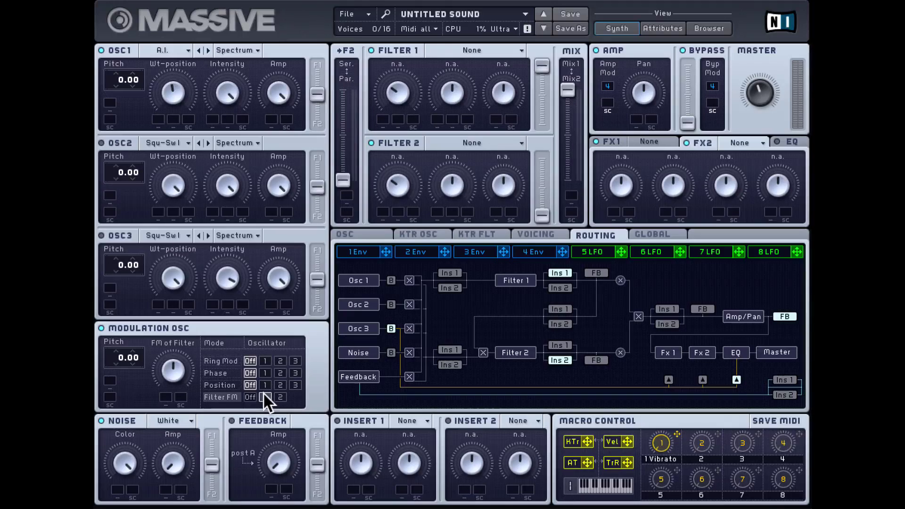
left_click(472, 50)
left_click(468, 58)
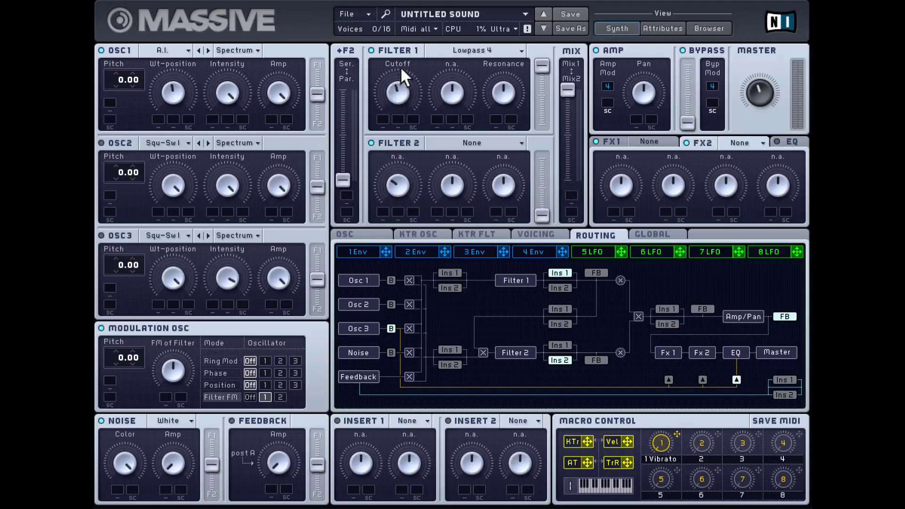
Load Square-Saw I into Osc 1 with Wt-position at maximum, and adjust the Filter FM amount and Modulation Osc pitch
left_click_drag(179, 386, 174, 324)
left_click_drag(174, 85, 184, 4)
left_click(172, 48)
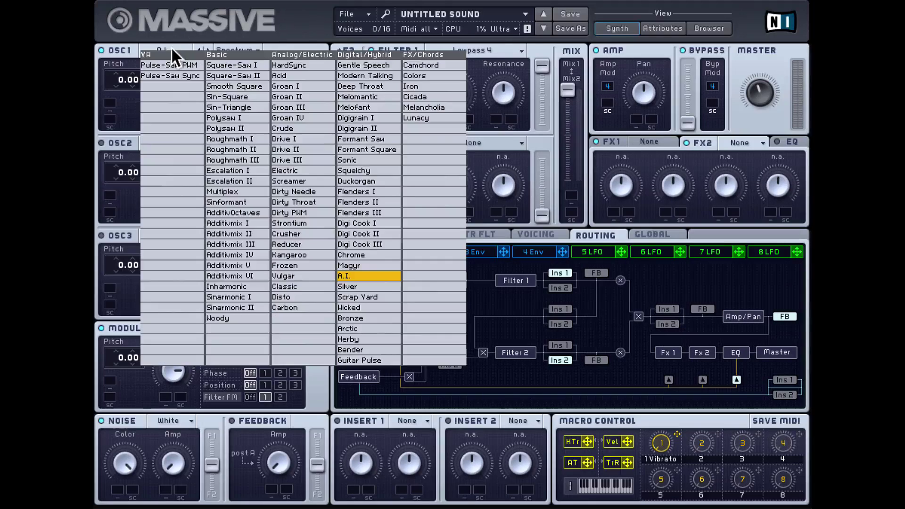
left_click(218, 69)
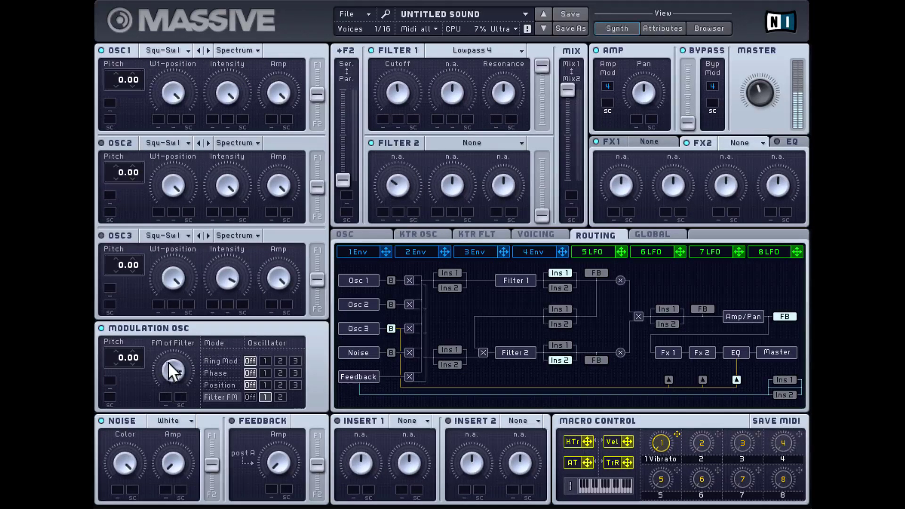
left_click_drag(125, 359, 149, 335)
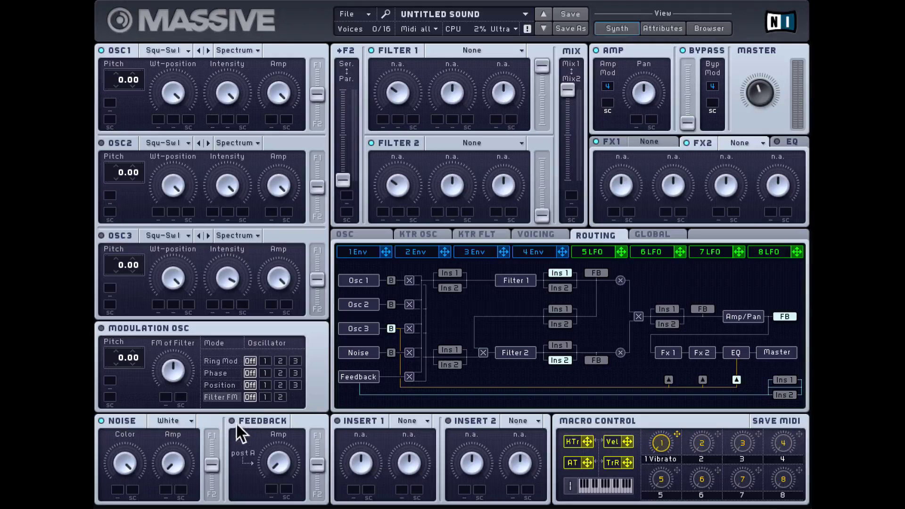
Enable Feedback and try its pickup point before the Amp, after Filter 2 and after Filter 1, ending after Filter 1
left_click(232, 422)
left_click(230, 419)
left_click(704, 309)
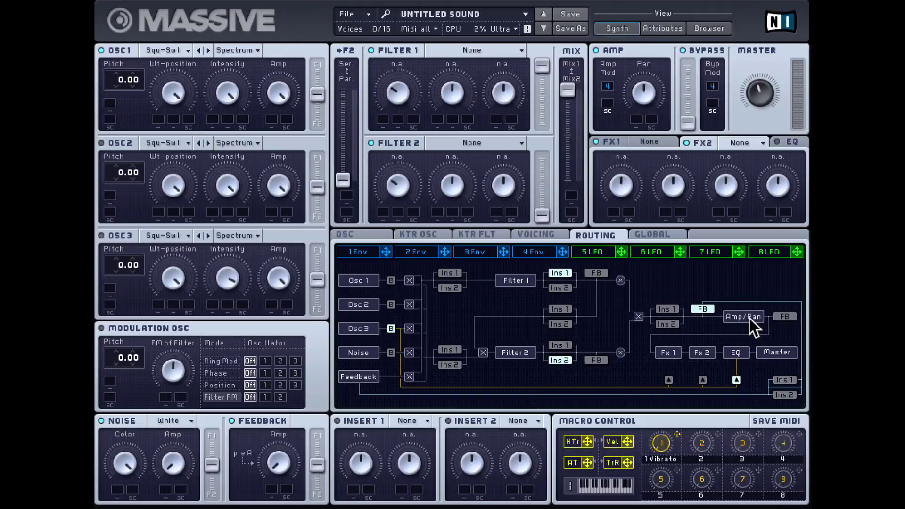
left_click(597, 273)
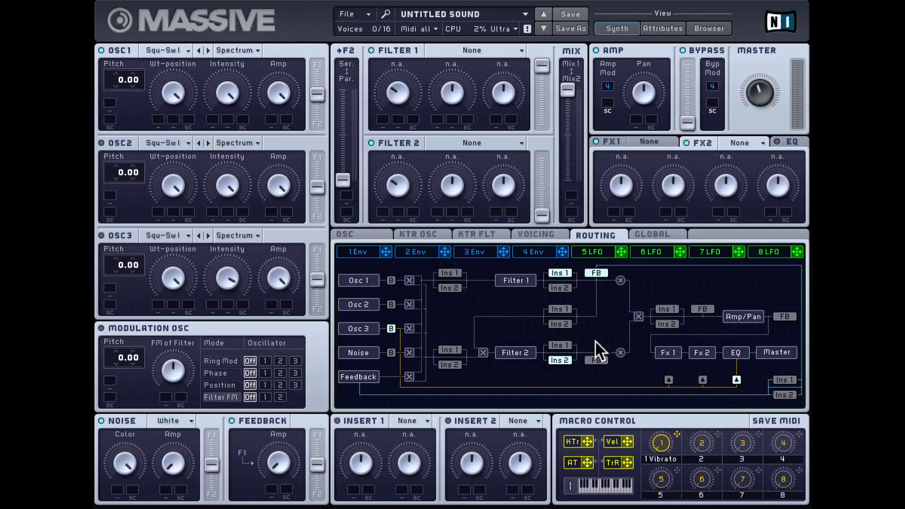
left_click(598, 360)
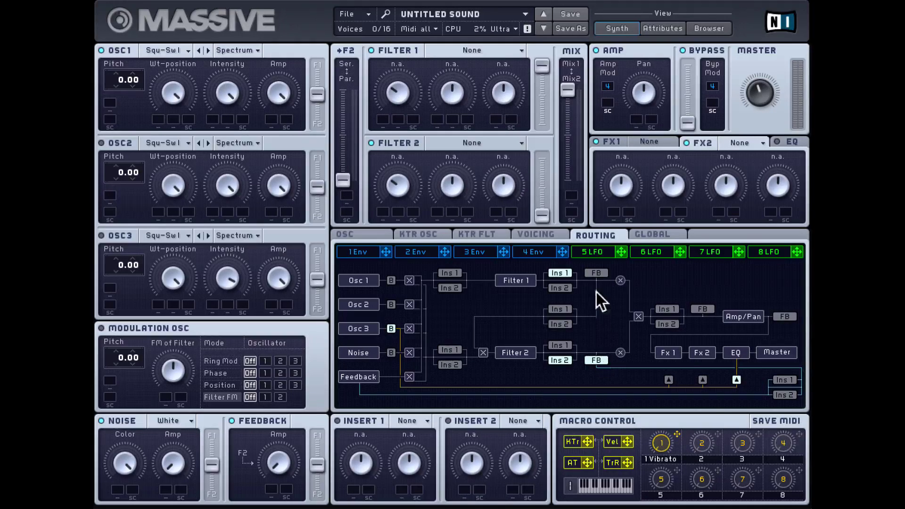
left_click(595, 273)
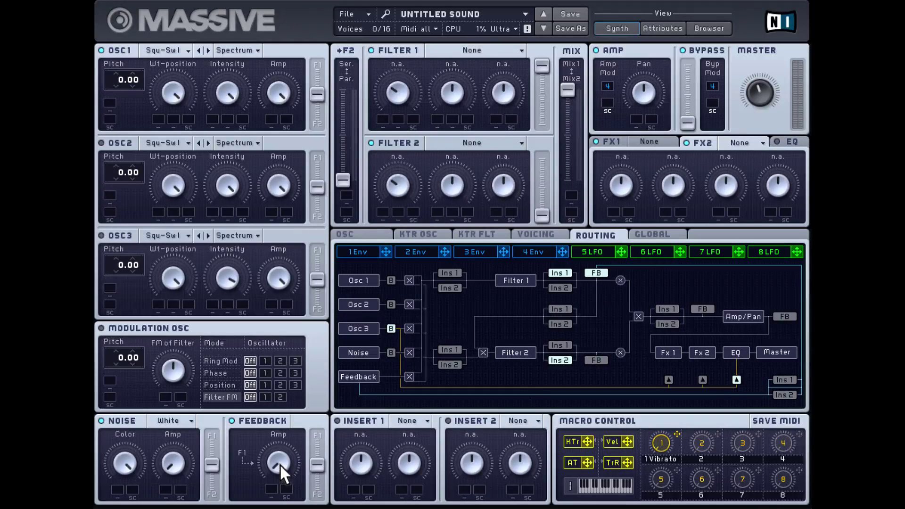
Load Simple Delay into Insert 1, raise its Dry/Wet slightly above centre, and turn up the Feedback Amp
left_click_drag(279, 460, 276, 481)
left_click(402, 418)
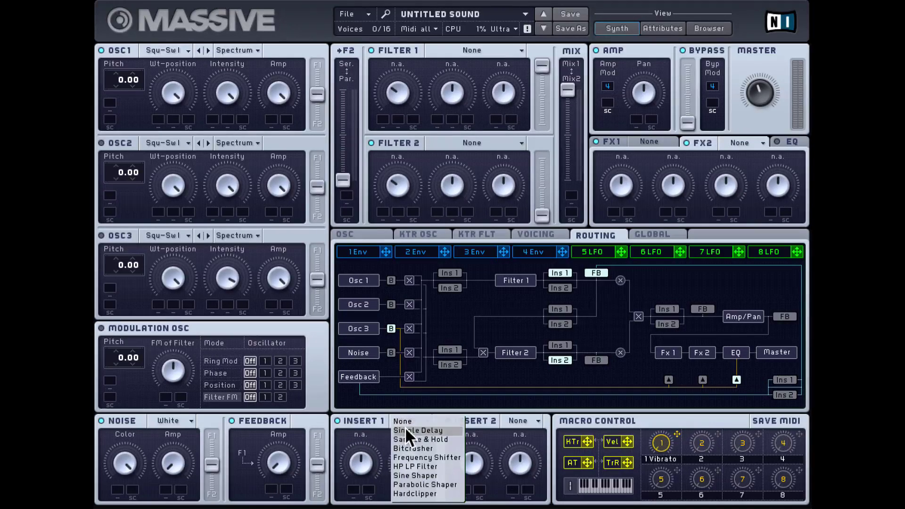
left_click(408, 428)
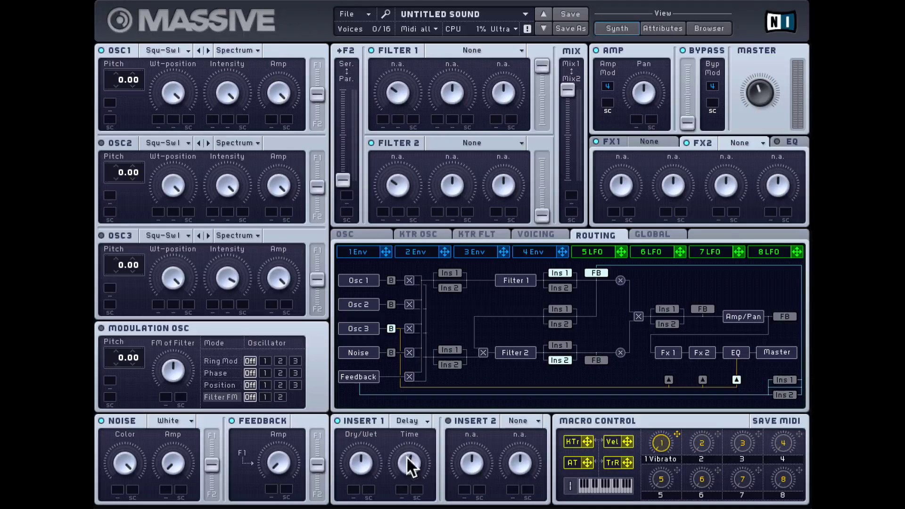
left_click_drag(351, 460, 352, 439)
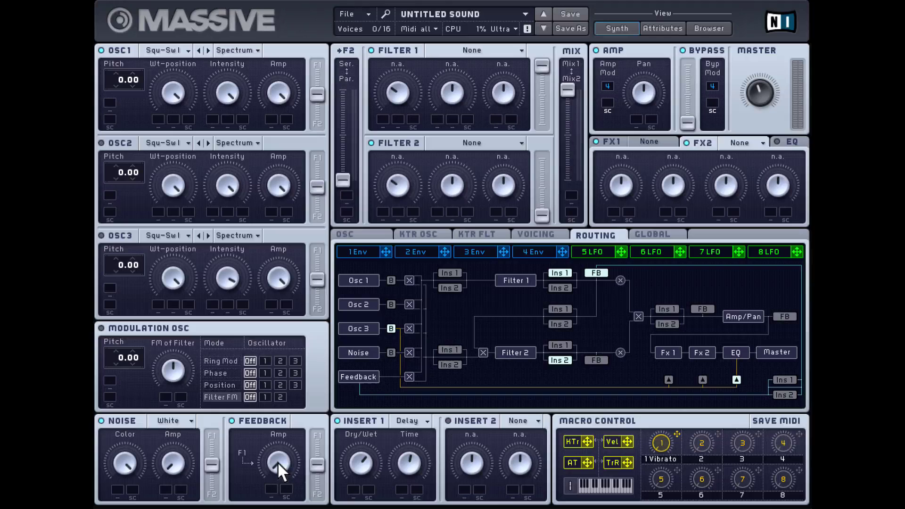
mouse_move(277, 436)
left_mouse_down()
mouse_move(282, 386)
mouse_move(281, 451)
mouse_move(283, 408)
mouse_move(284, 445)
left_mouse_up()
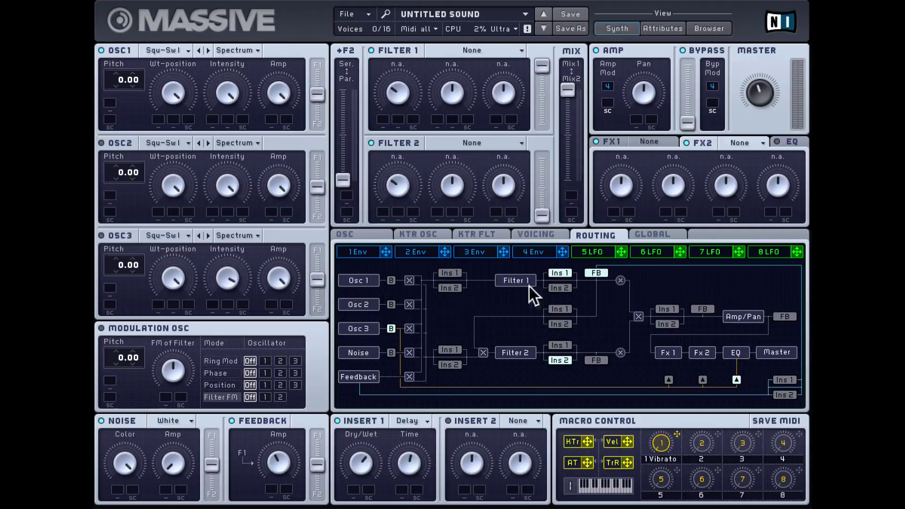
Shape envelope 4 to decay to silence, and turn up the Feedback Amp and Insert 1's delay Time
left_click(538, 252)
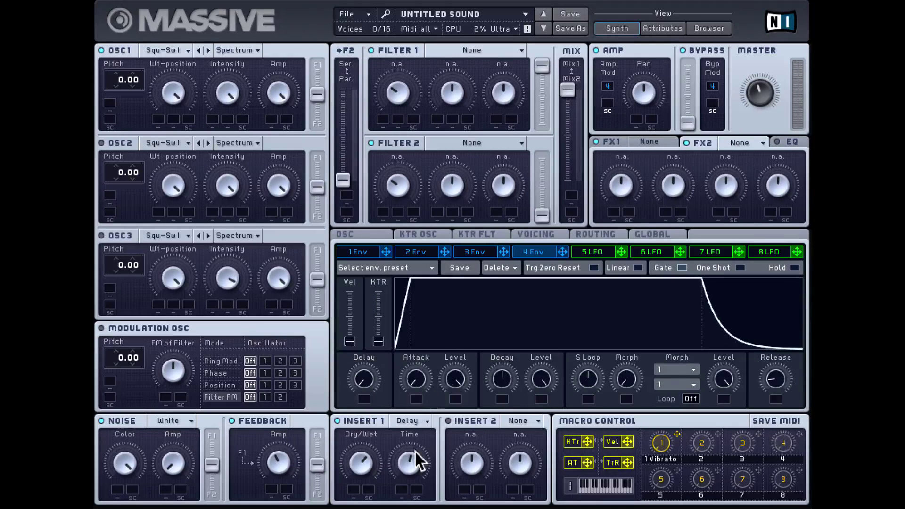
mouse_move(509, 508)
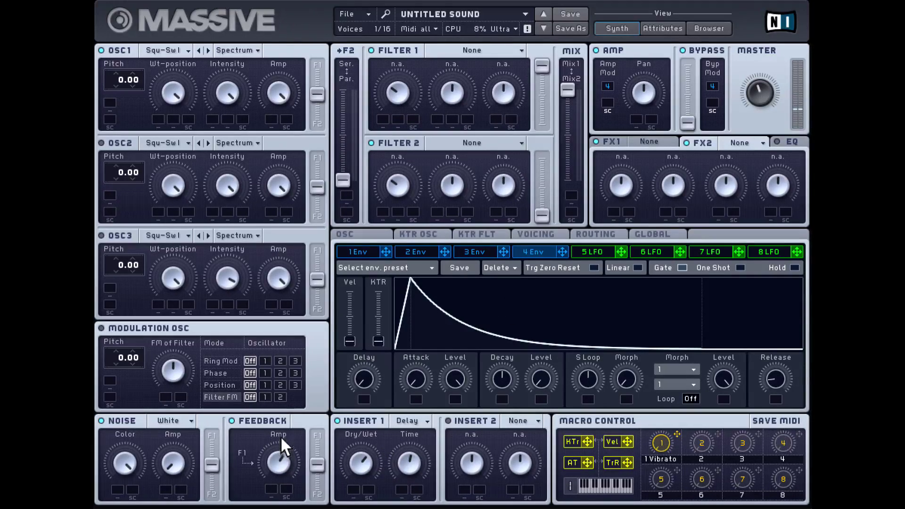
left_click_drag(281, 437, 281, 430)
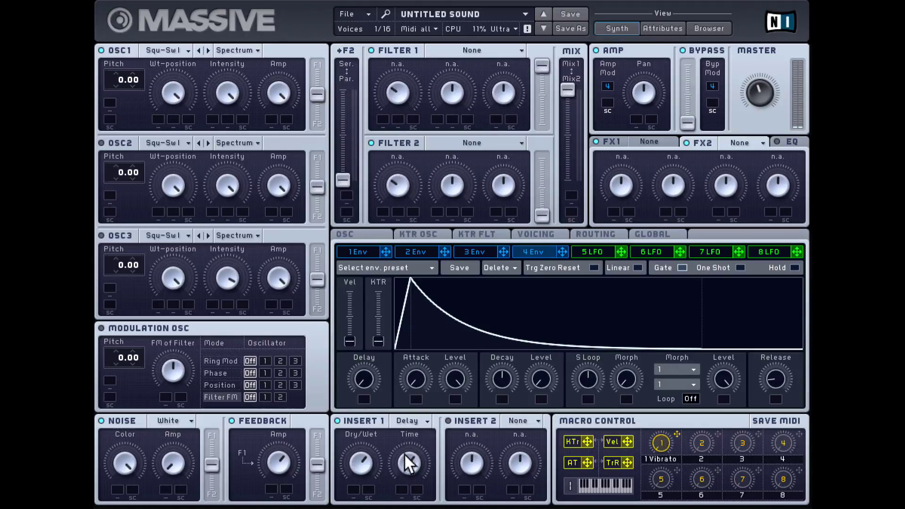
left_click_drag(407, 471, 407, 435)
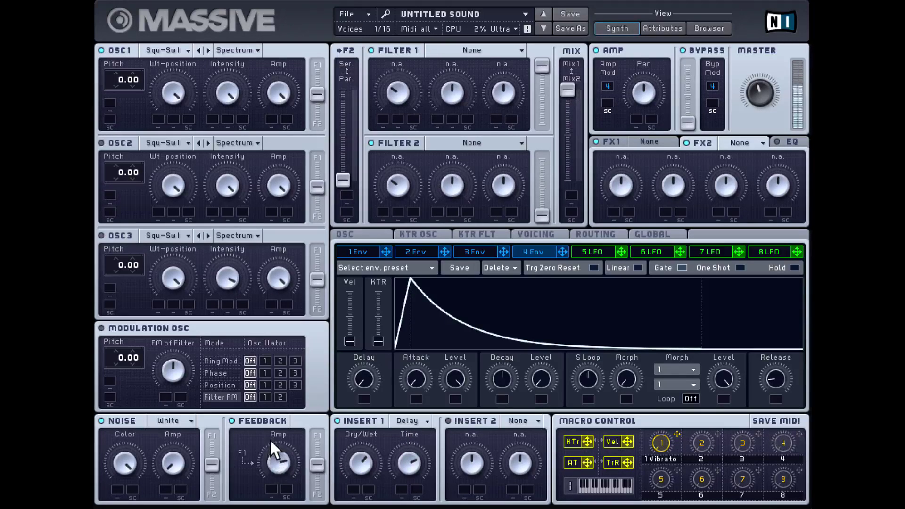
Raise envelope 4's decay Level slightly and readjust the Feedback Amp
mouse_move(271, 443)
left_mouse_down()
mouse_move(279, 406)
mouse_move(282, 437)
left_mouse_up()
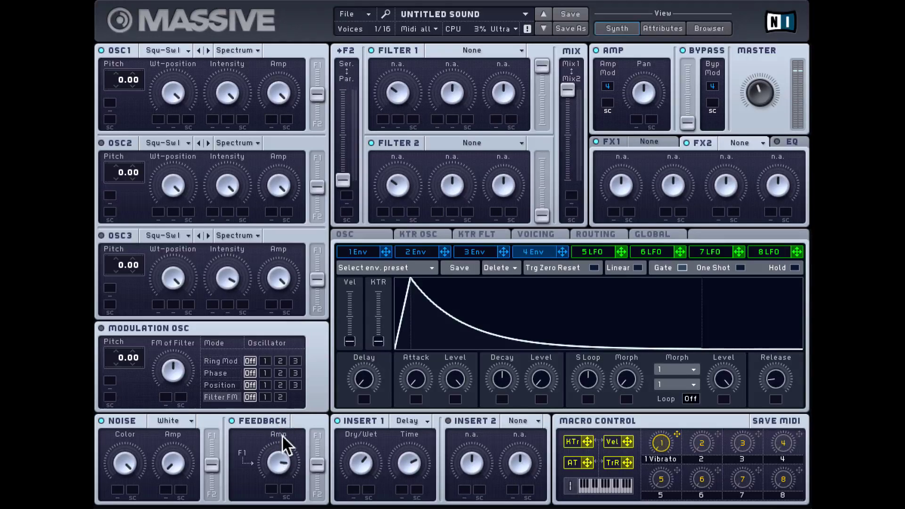
left_click_drag(548, 377, 541, 359)
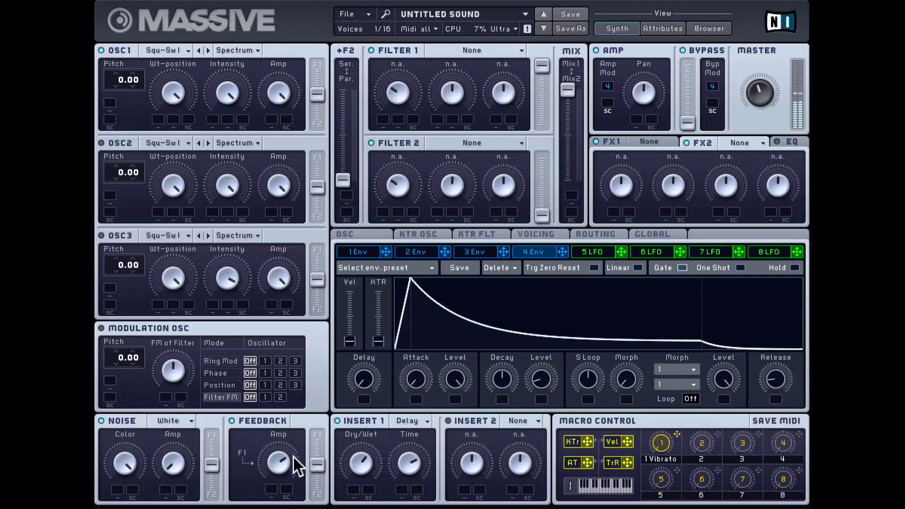
left_click_drag(277, 488, 279, 458)
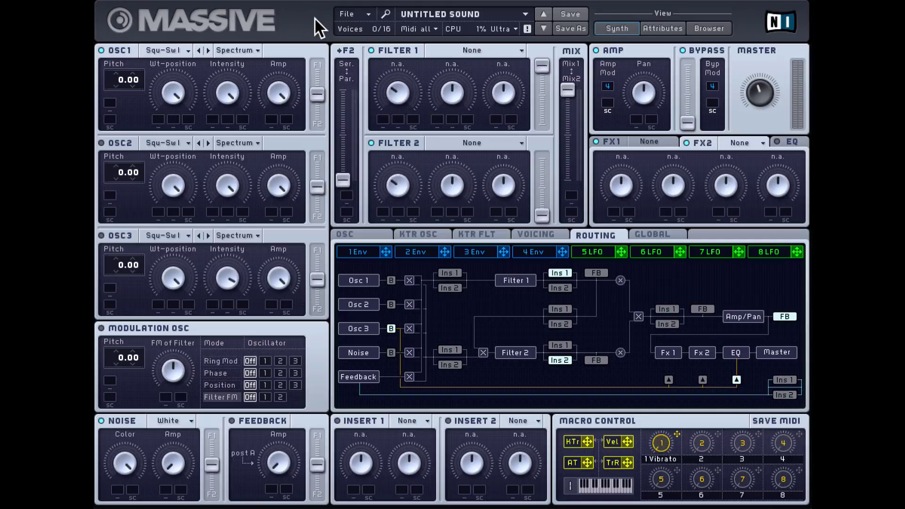
Try Insert 1 at the routing points before and after both filters, before Amp/Pan and in the feedback path
left_click(407, 421)
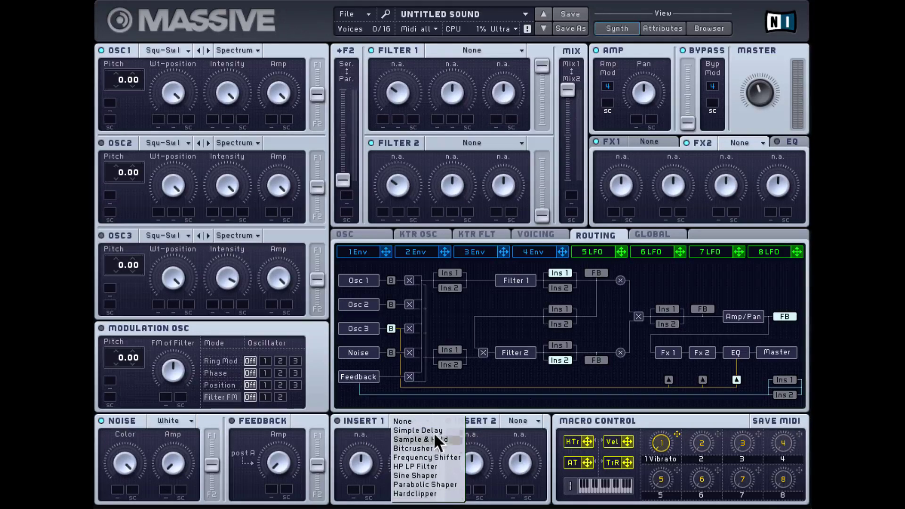
left_click(365, 438)
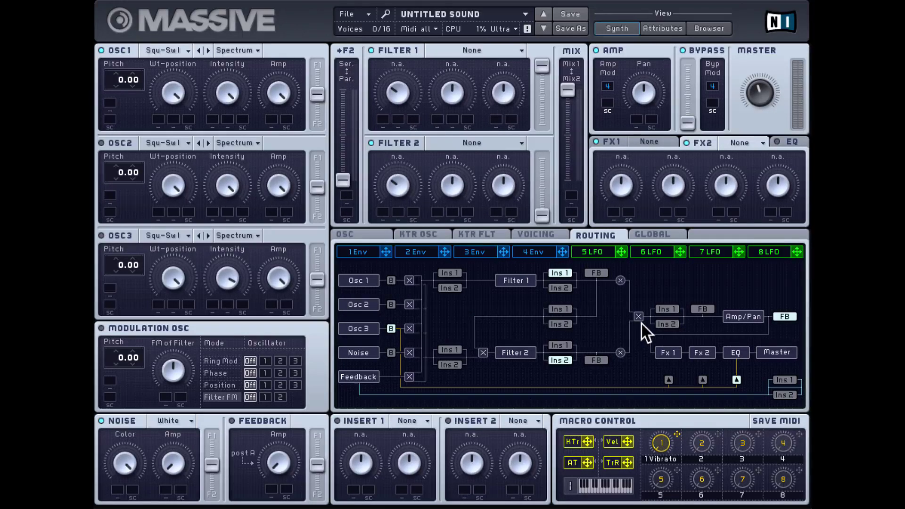
left_click(450, 273)
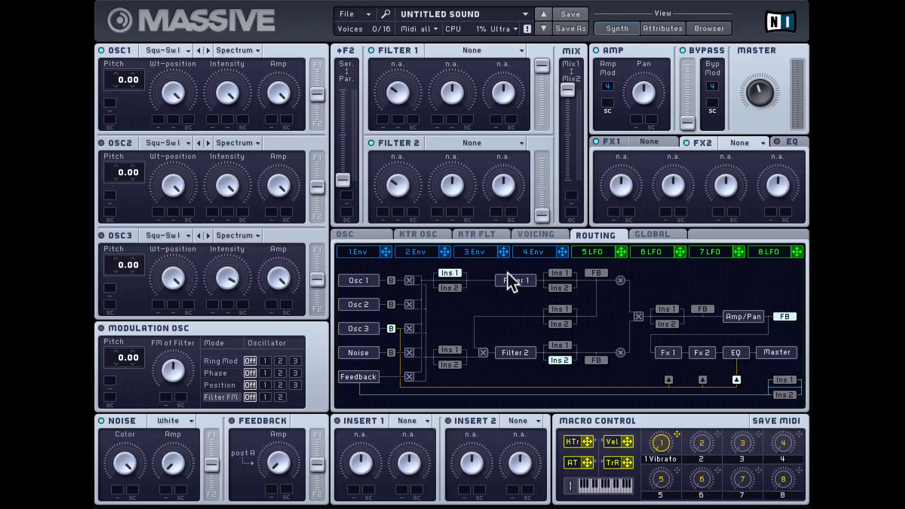
left_click(558, 273)
left_click(558, 309)
left_click(441, 350)
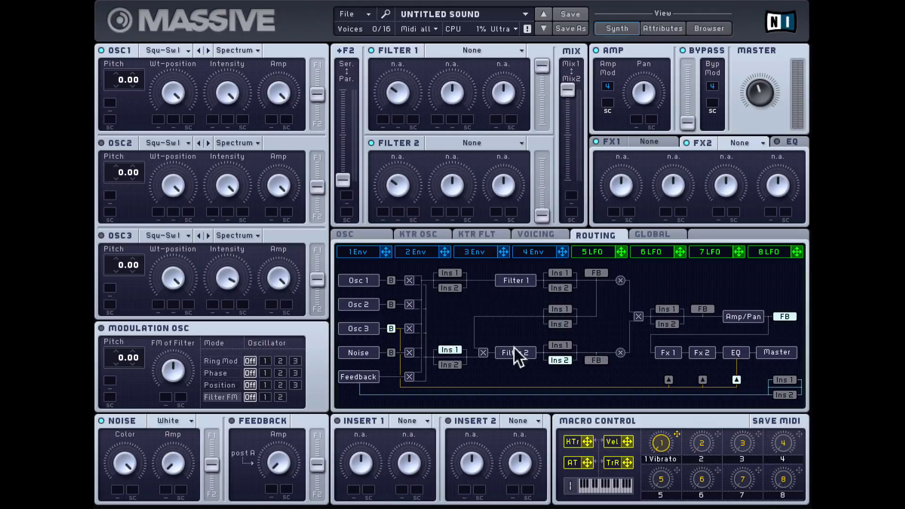
left_click(559, 346)
left_click(666, 309)
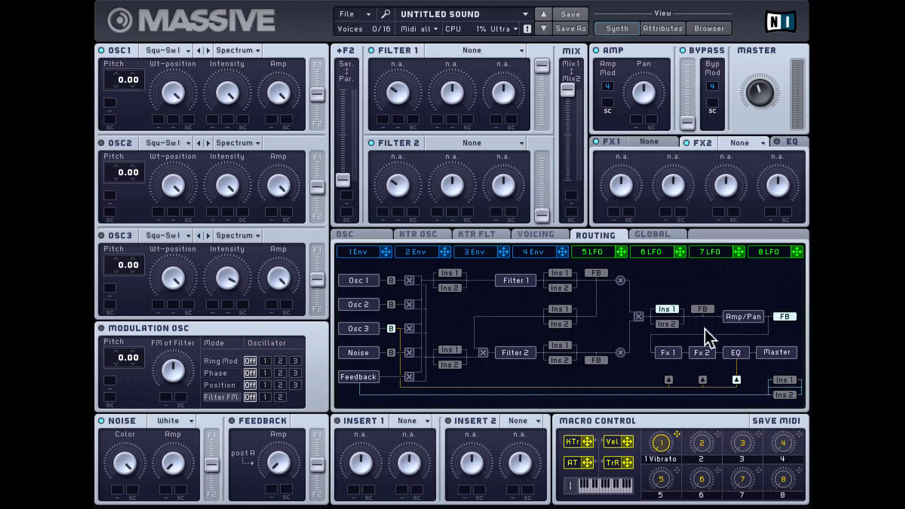
left_click(781, 380)
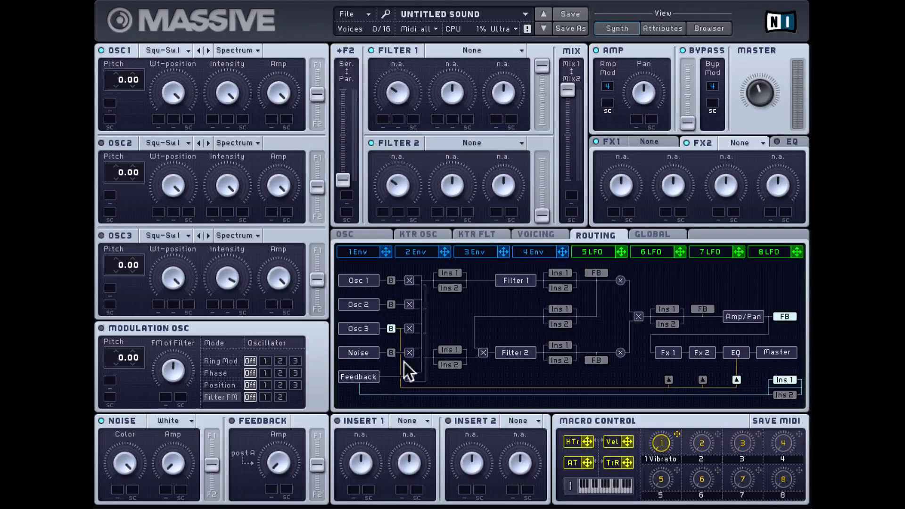
Try the inserts before Filter 1, and return Insert 1 to after Filter 1 and Insert 2 to after Filter 2
left_click(454, 272)
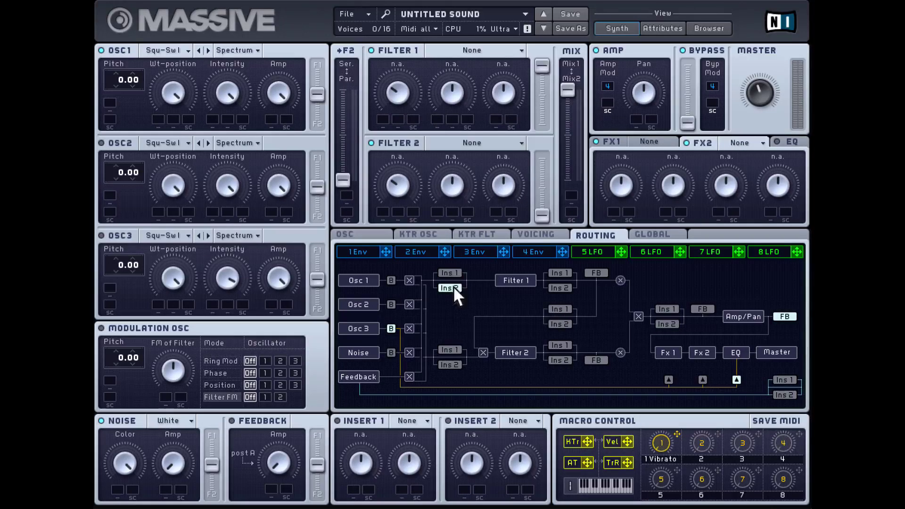
left_click(453, 272)
left_click(562, 275)
left_click(561, 360)
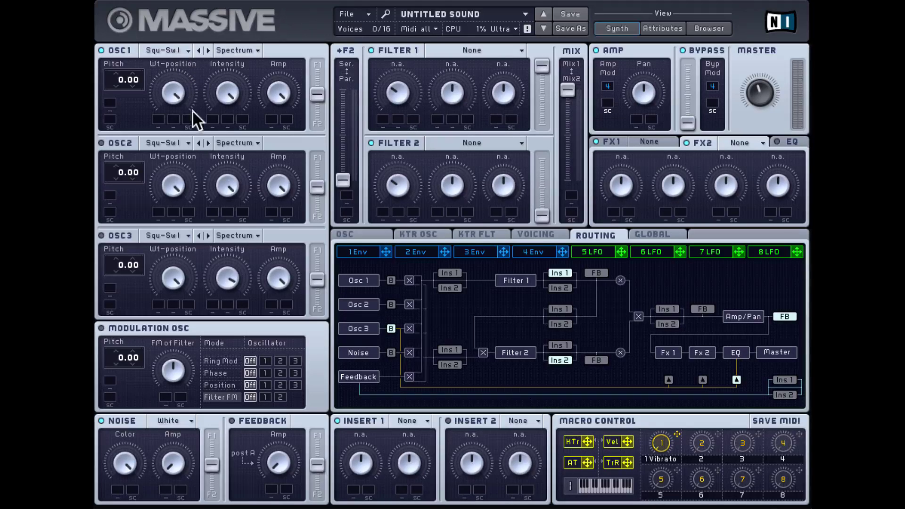
Load Simple Delay into Insert 1, raise Dry/Wet slightly, and sweep the delay Time, leaving it a little below centre
left_click(411, 418)
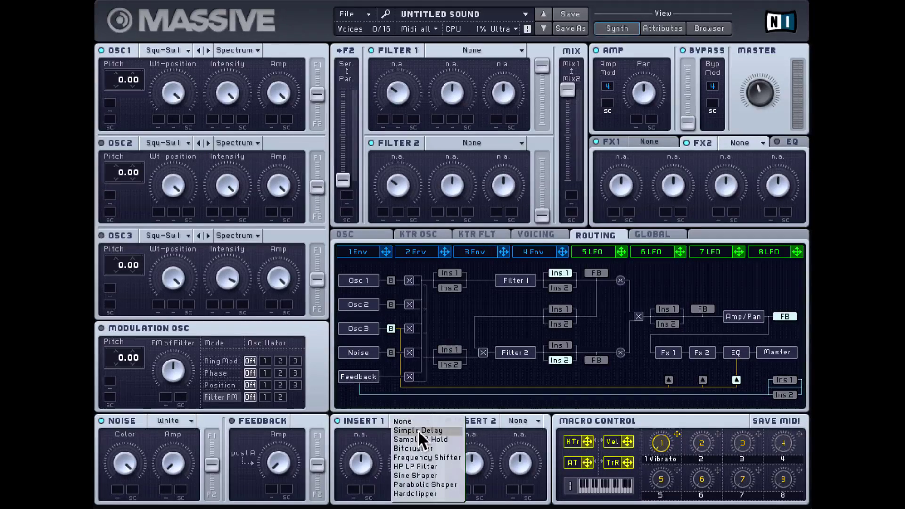
left_click(418, 430)
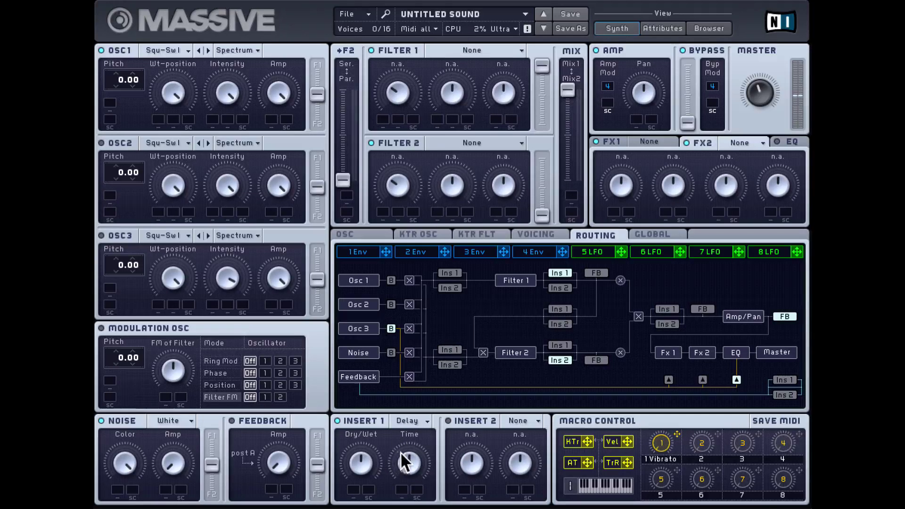
left_click_drag(359, 463, 417, 439)
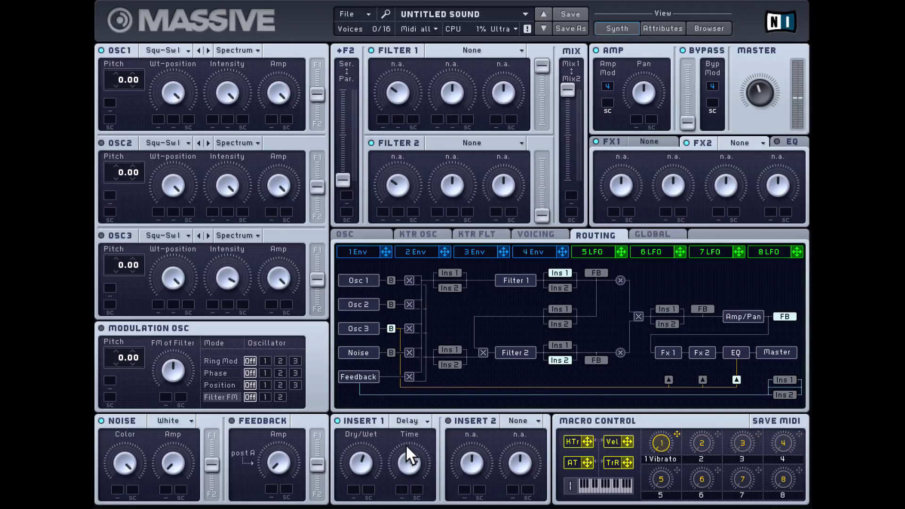
left_click_drag(407, 444, 411, 388)
mouse_move(410, 460)
left_mouse_down()
mouse_move(410, 499)
mouse_move(411, 477)
left_mouse_up()
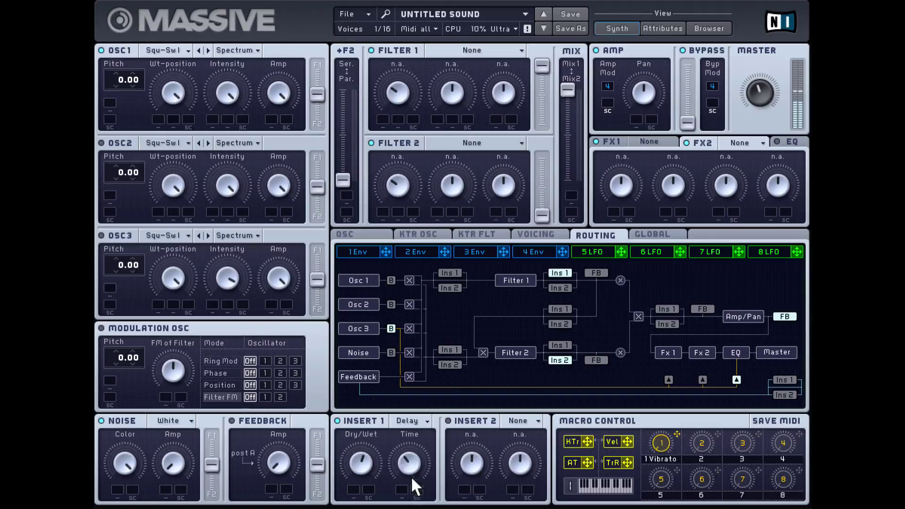
Switch Insert 1 to Sample & Hold and vary its Pitch and Dry/Wet, leaving both above centre
left_click(414, 418)
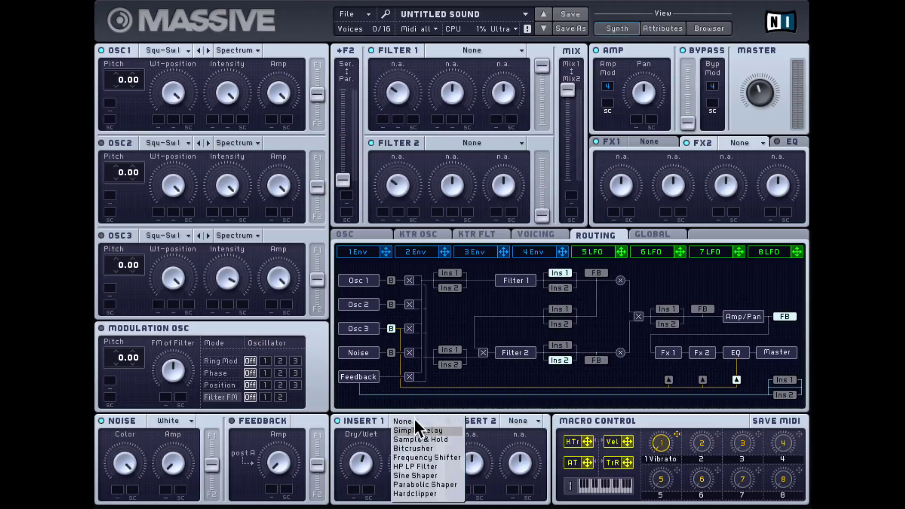
left_click(420, 439)
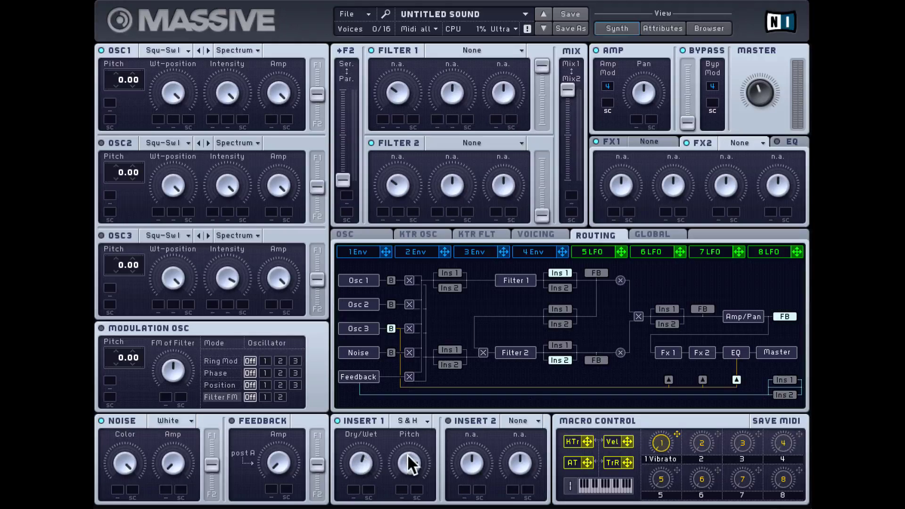
left_click_drag(411, 460, 407, 437)
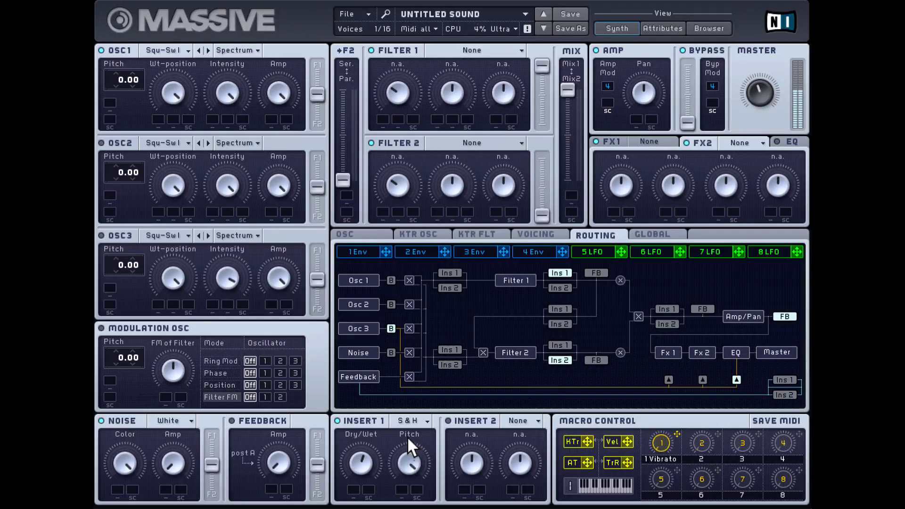
left_click_drag(410, 477, 361, 388)
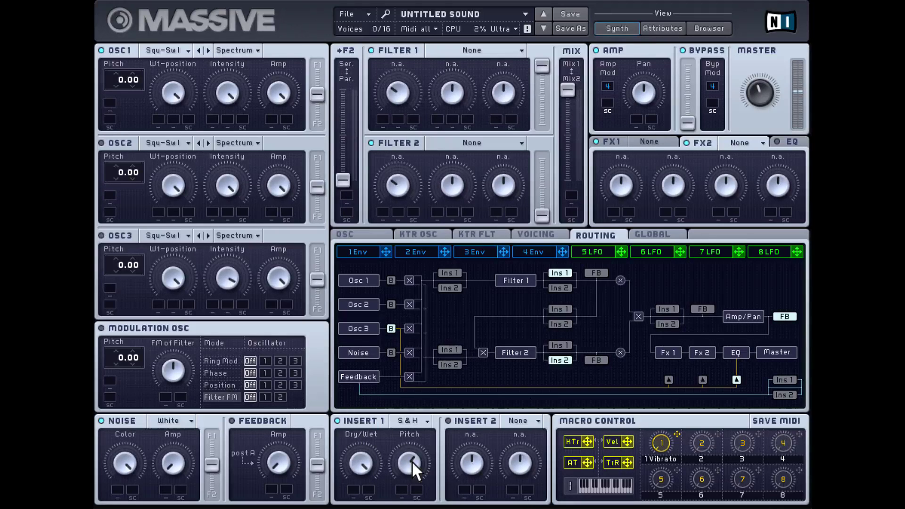
left_click_drag(412, 460, 360, 483)
left_click_drag(411, 458, 424, 495)
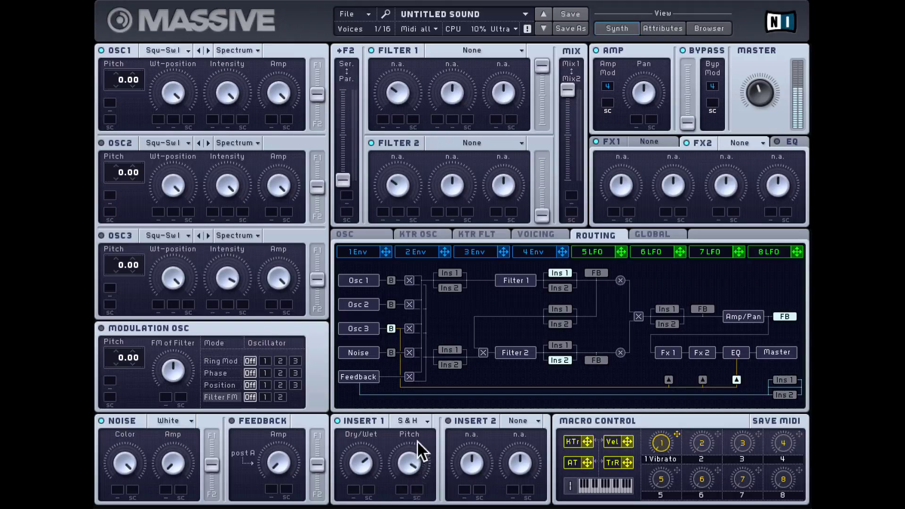
Switch Insert 1 to Bitcrusher and adjust its Crush amount
left_click(412, 418)
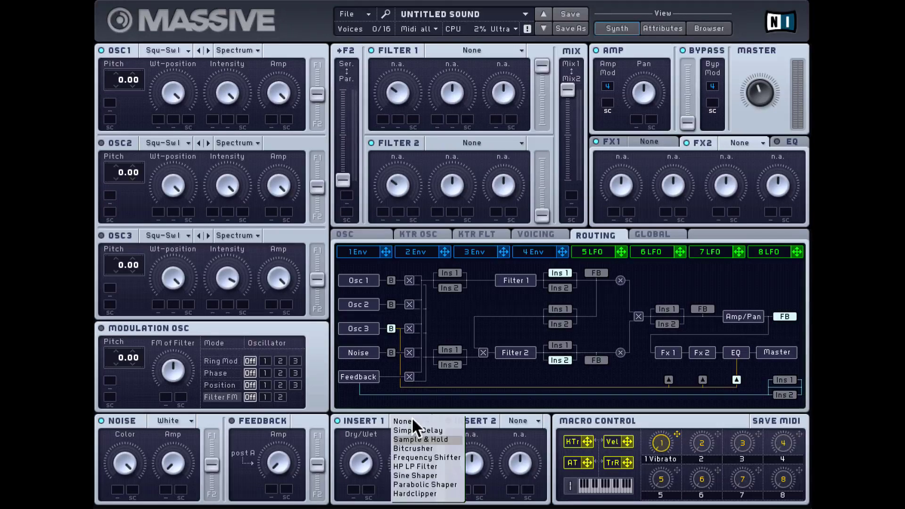
left_click(418, 447)
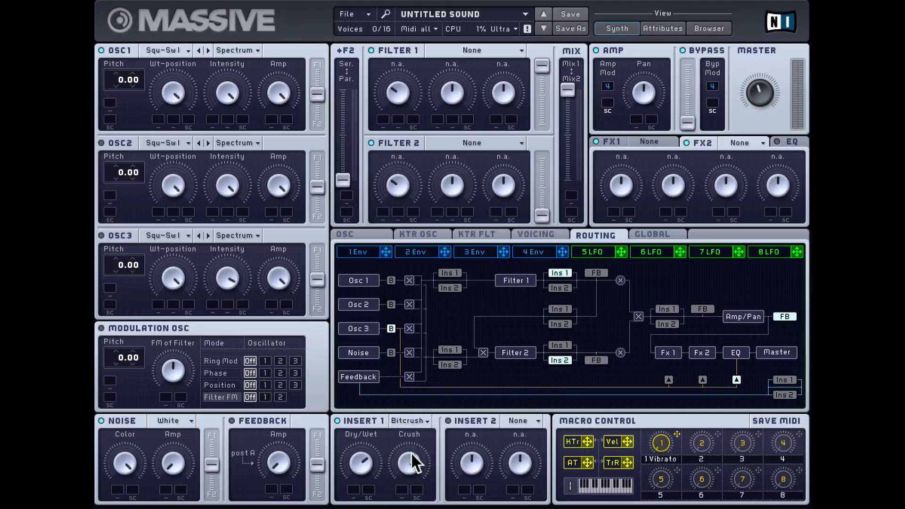
left_click_drag(412, 460, 413, 498)
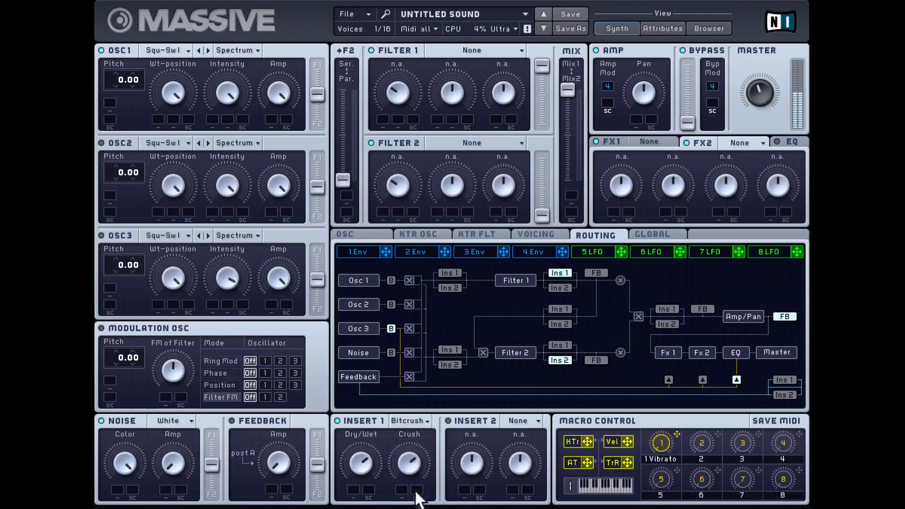
Raise Insert 1's Bitcrusher Dry/Wet to maximum and increase its Crush amount well above centre
left_click_drag(354, 465, 354, 425)
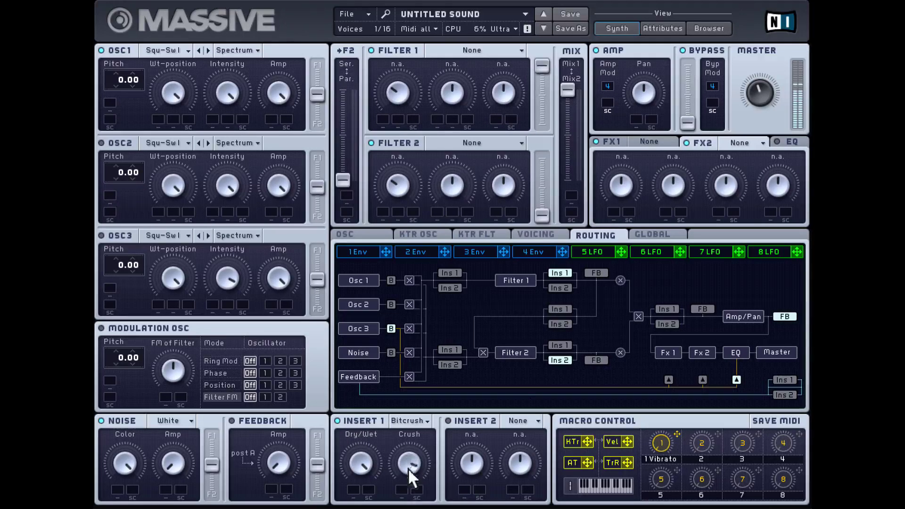
mouse_move(414, 463)
left_click_drag(412, 455, 415, 417)
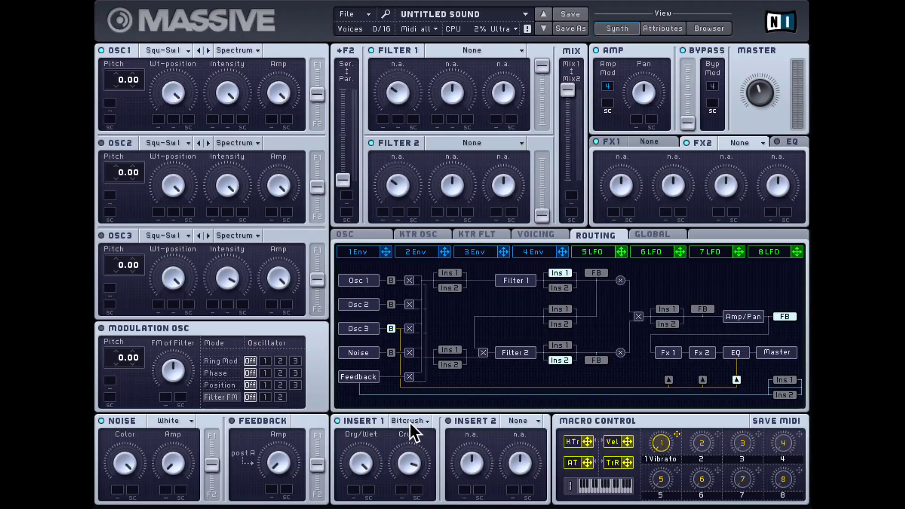
Switch Insert 1 to Frequency Shifter and vary its Pitch, leaving it slightly above centre
left_click(407, 418)
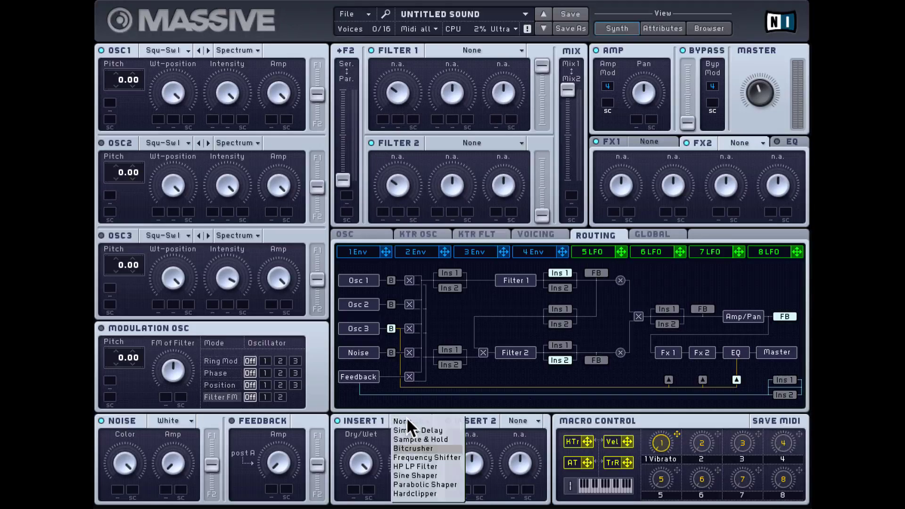
left_click(422, 457)
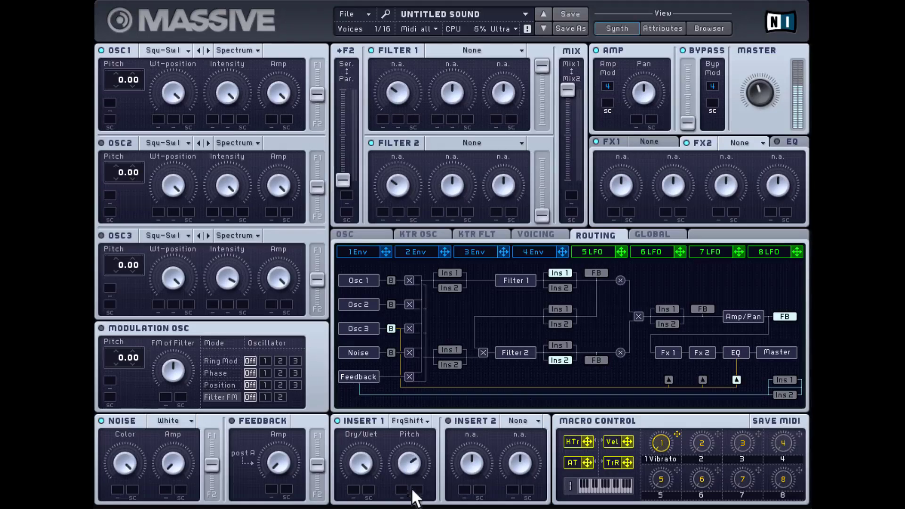
left_click_drag(409, 474, 405, 433)
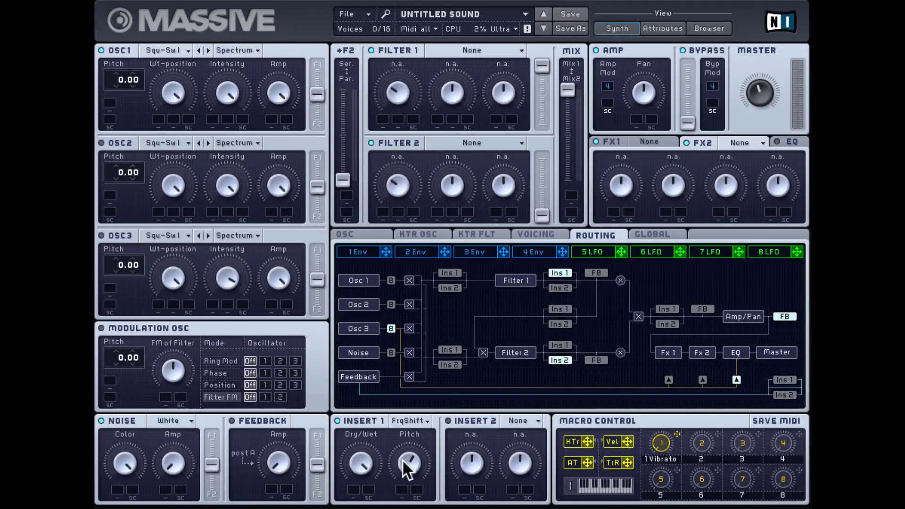
Switch Insert 1 to HP LP Filter and vary both cutoffs, leaving Hp slightly above centre and Lp high
left_click(415, 420)
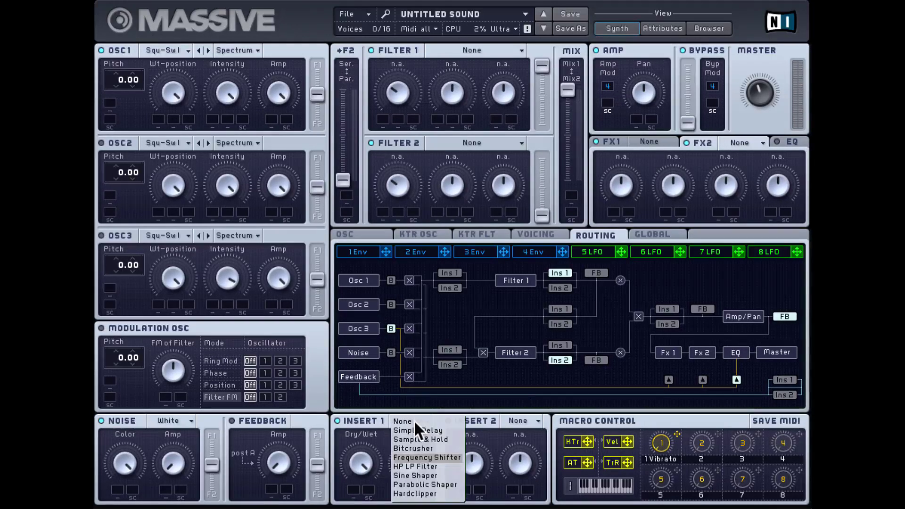
left_click(415, 467)
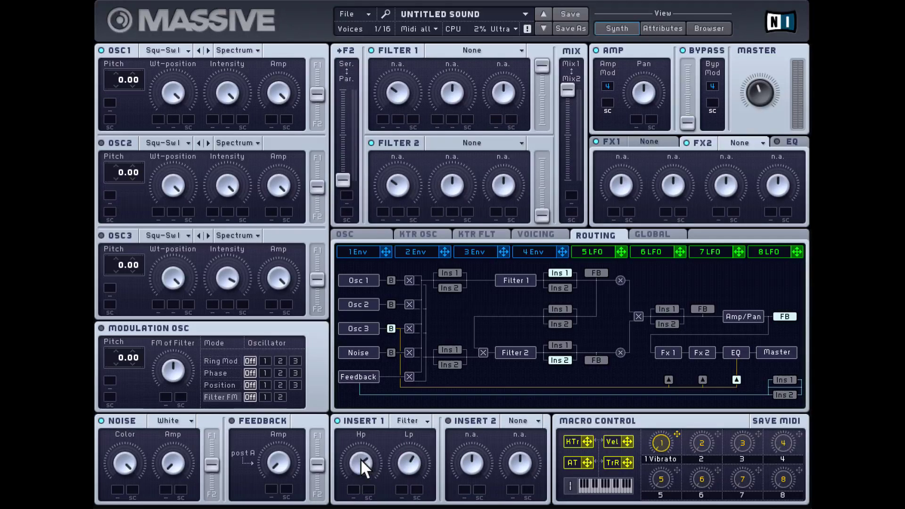
left_click_drag(367, 504, 411, 507)
left_click_drag(414, 428, 412, 430)
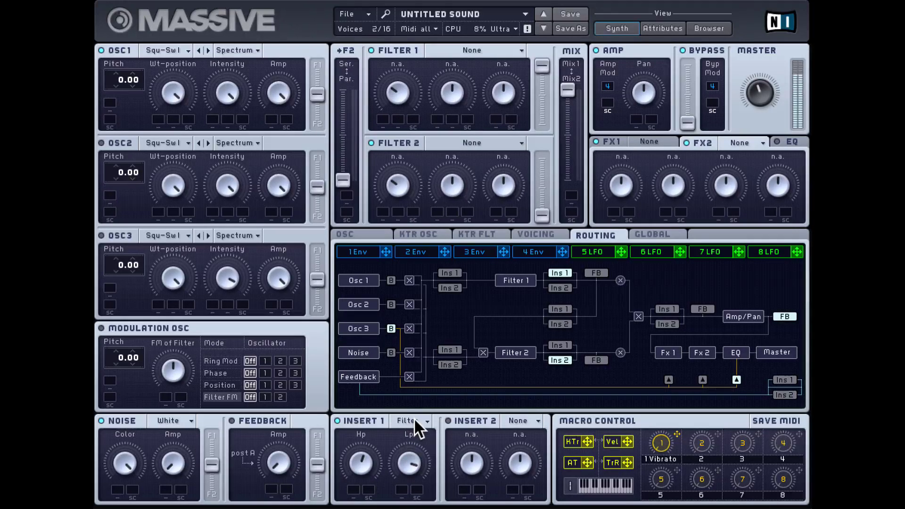
Switch Insert 1 to Sine Shaper and vary its Drive, leaving it well above centre
left_click(413, 418)
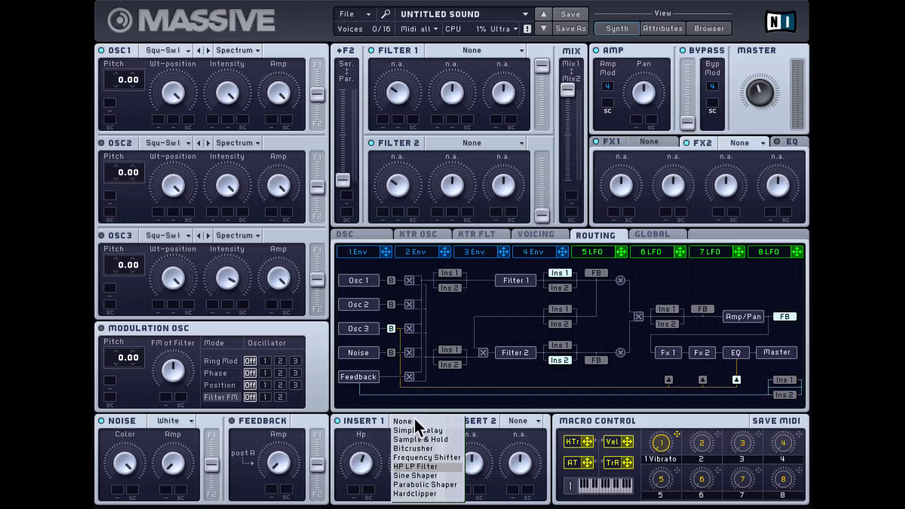
left_click(426, 476)
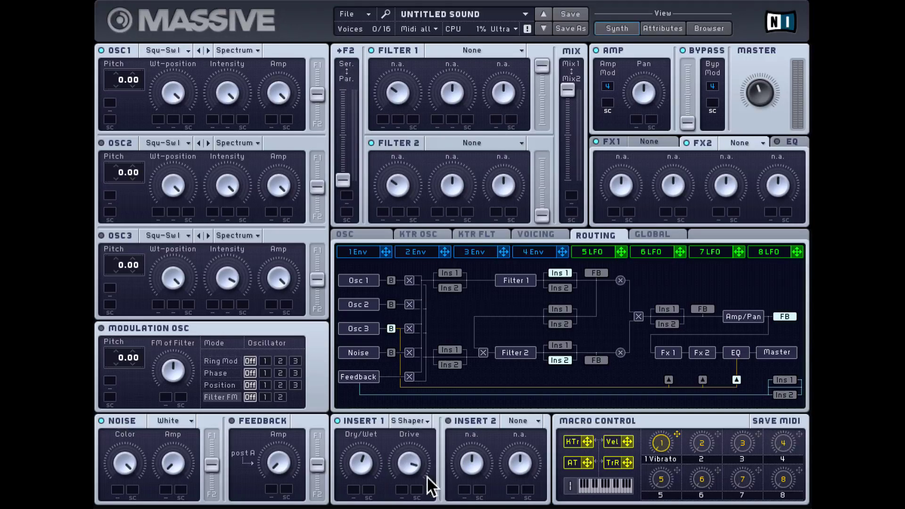
left_click_drag(407, 460, 408, 466)
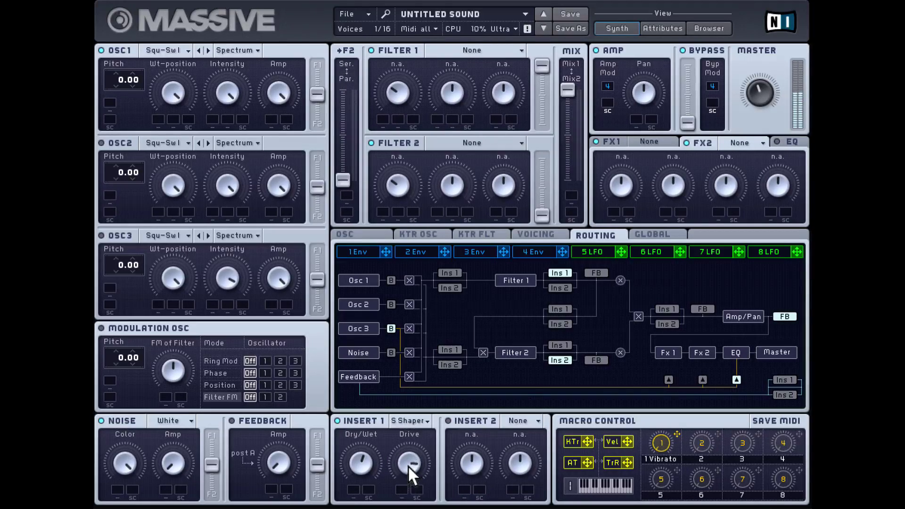
Set OSC1's wavetable to Sin-Square and sweep the Sine Shaper's Drive, leaving it at minimum
left_click(173, 50)
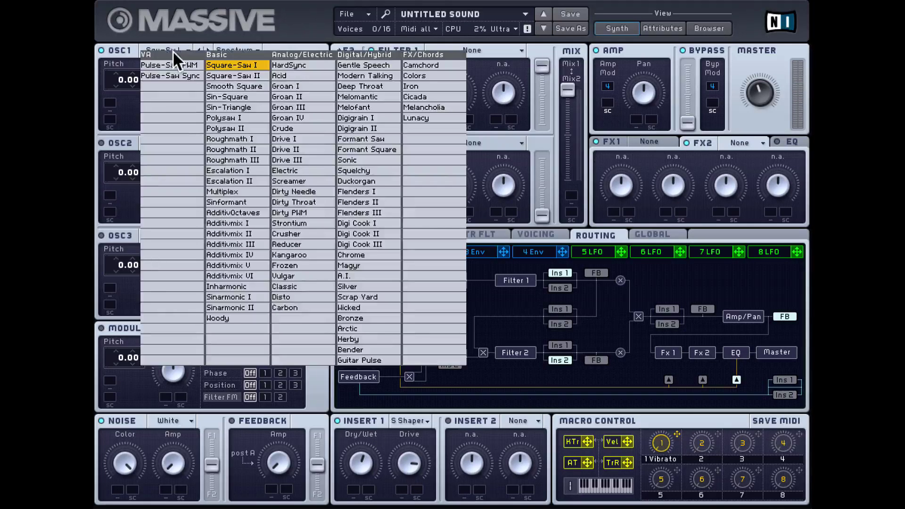
left_click(221, 99)
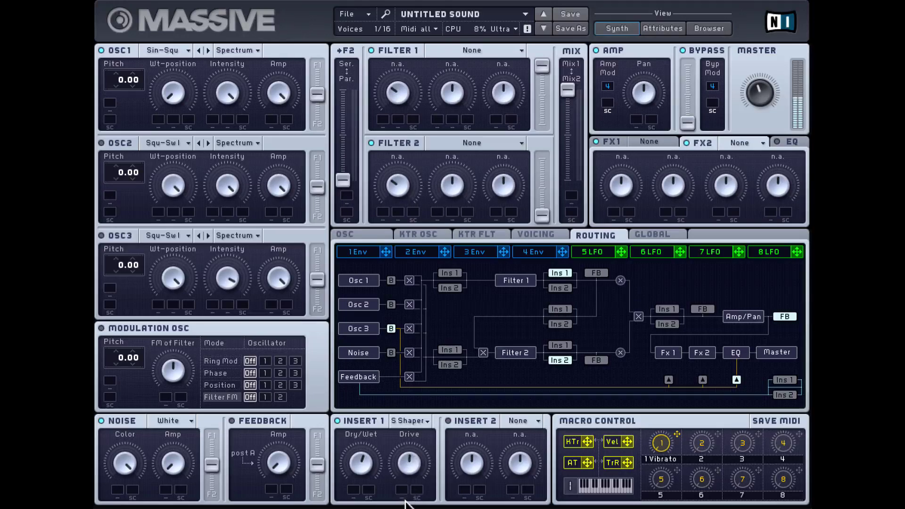
mouse_move(410, 456)
left_mouse_down()
mouse_move(416, 369)
mouse_move(411, 341)
mouse_move(414, 434)
mouse_move(399, 321)
mouse_move(398, 386)
mouse_move(413, 462)
left_mouse_up()
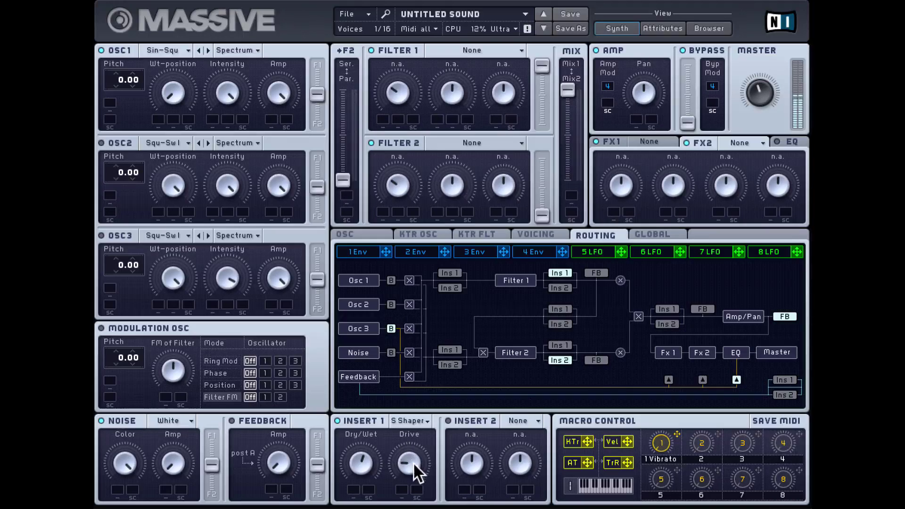
Switch Insert 1 to Parabolic Shaper and raise its Drive above centre
left_click(407, 420)
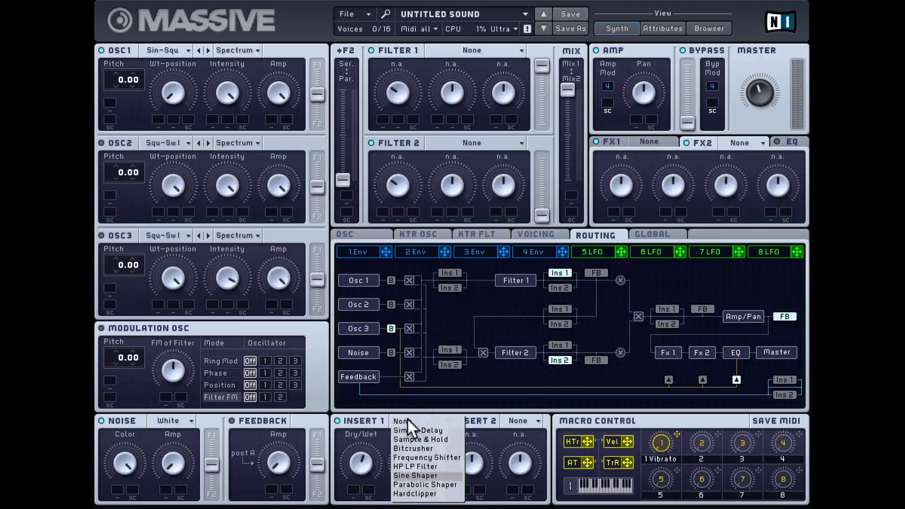
left_click(416, 484)
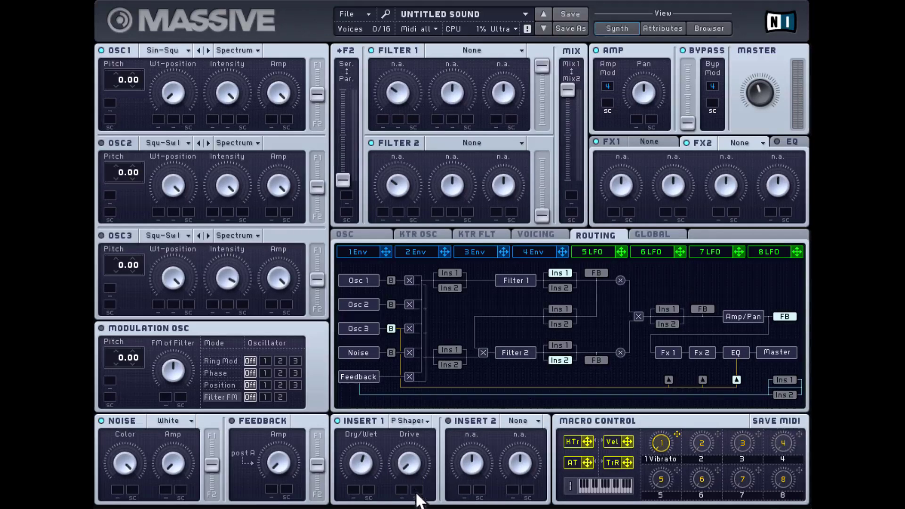
left_click_drag(414, 458, 408, 384)
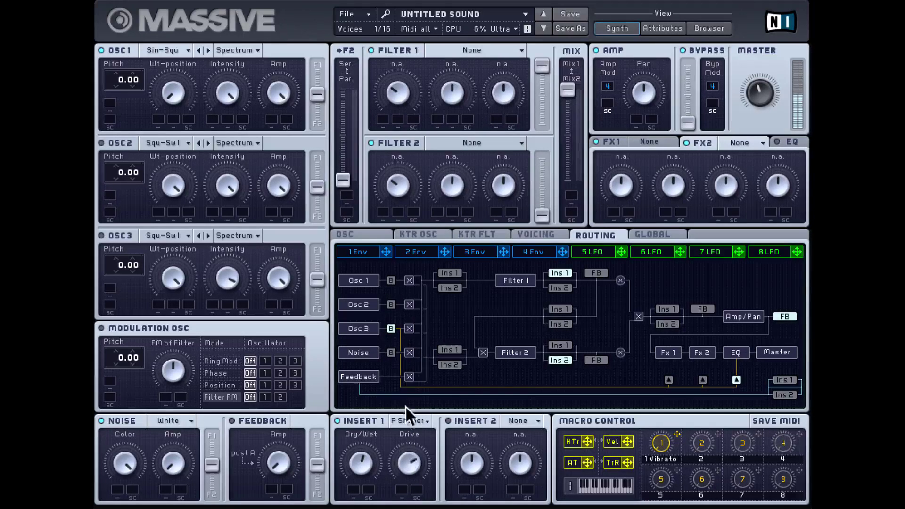
Switch Insert 1 to Hardclipper and sweep its Drive, leaving it at minimum
left_click(413, 420)
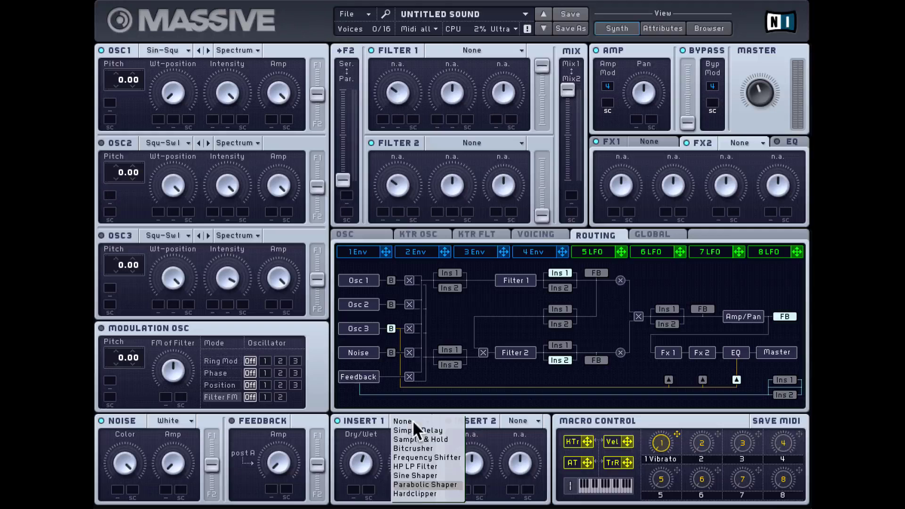
left_click(415, 494)
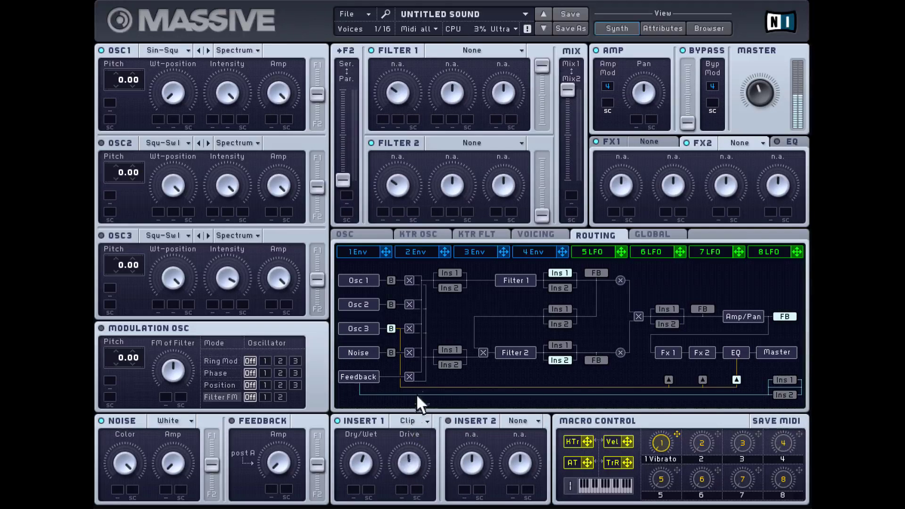
left_click_drag(410, 463, 422, 429)
left_click_drag(411, 393, 420, 462)
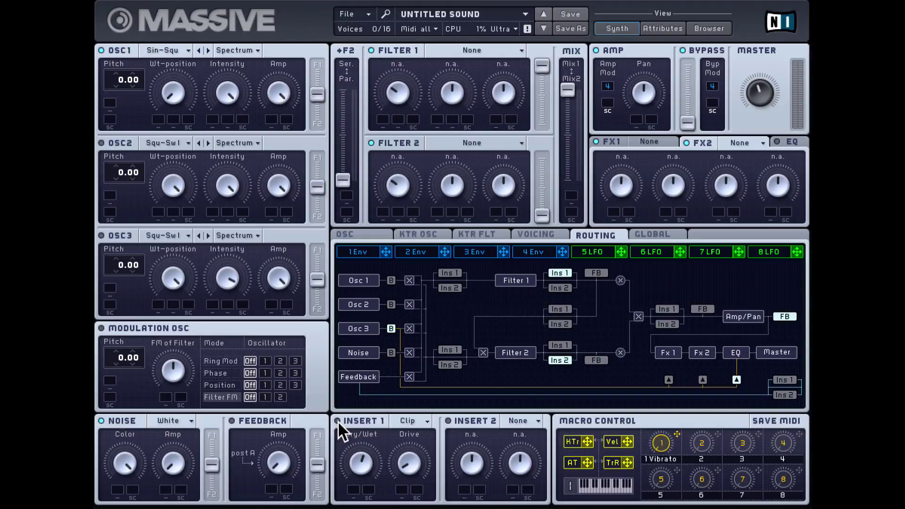
Turn on Insert 2 and review its available effect types without choosing one
left_click(457, 421)
left_click(527, 420)
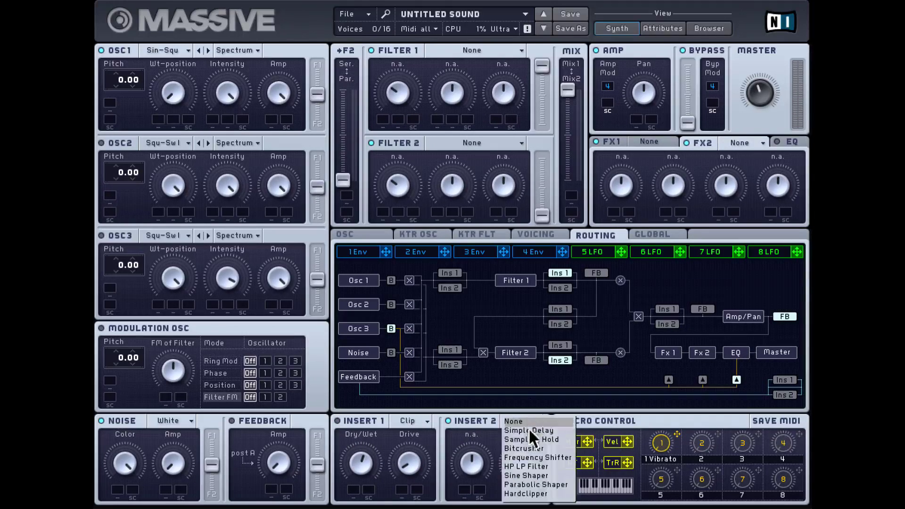
left_click(480, 433)
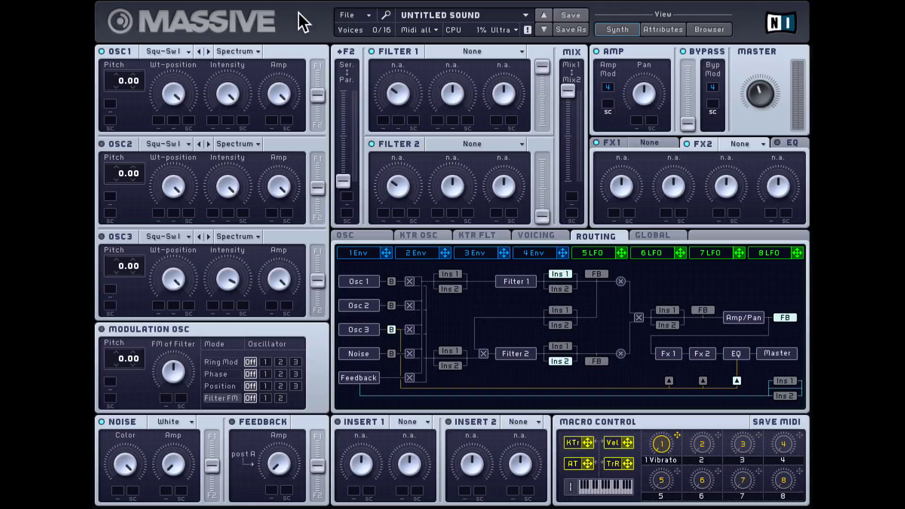
Compare the effect types available in FX1 and FX2, leaving both set to None
left_click(665, 143)
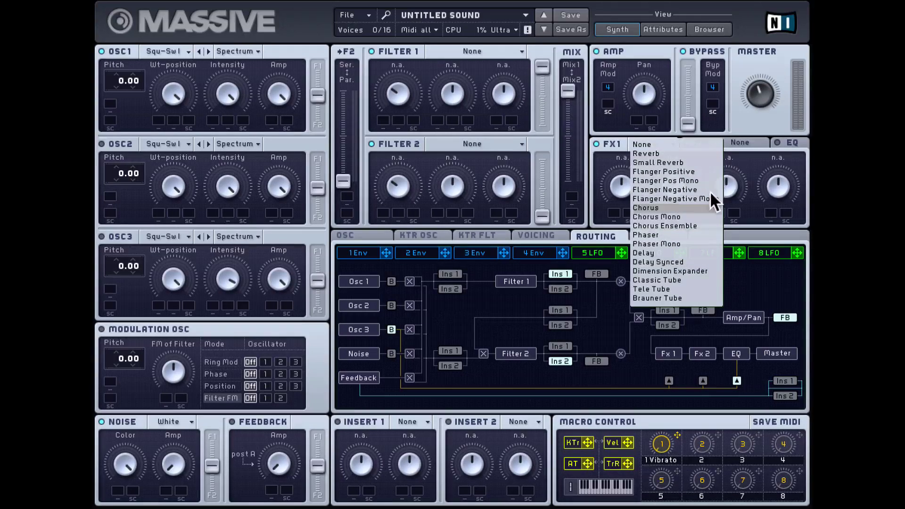
left_click(743, 161)
left_click(761, 142)
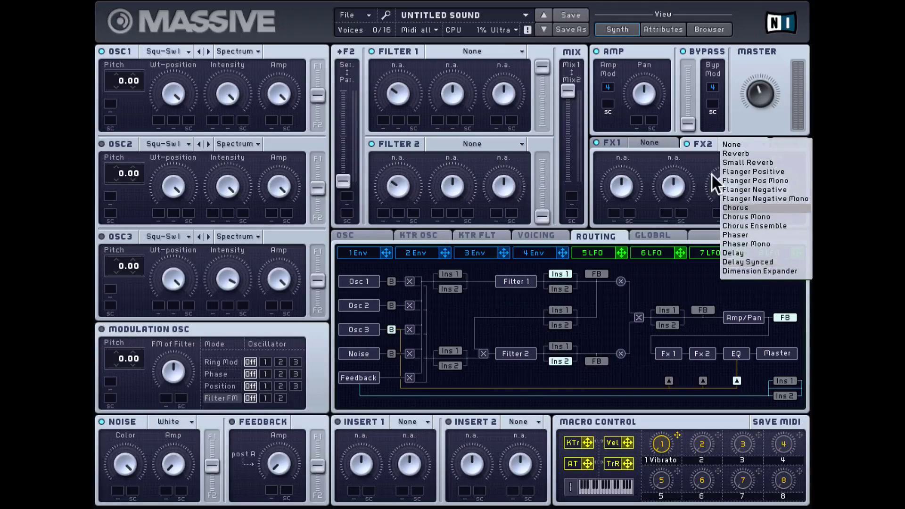
left_click(660, 145)
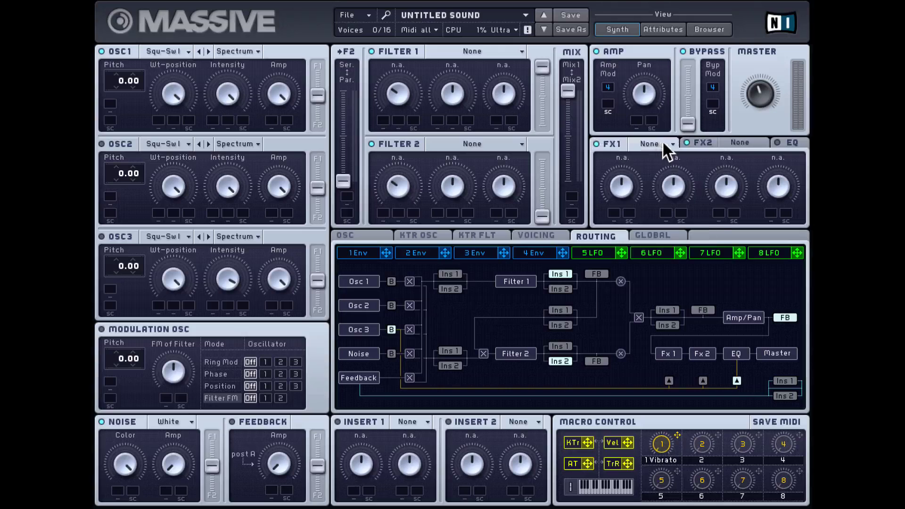
left_click(662, 142)
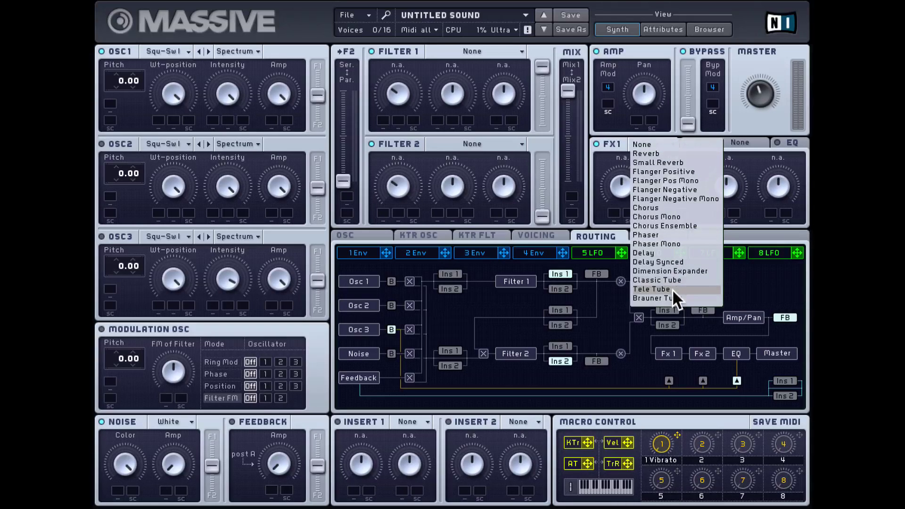
left_click(744, 162)
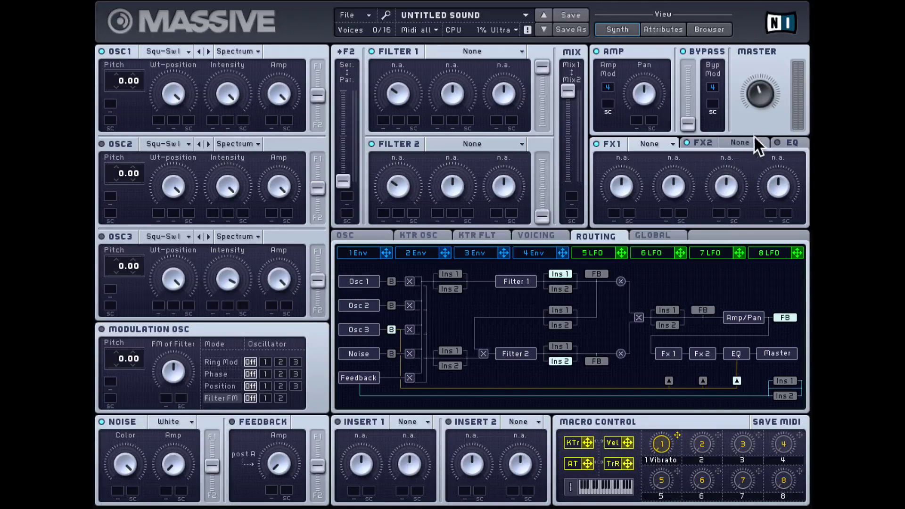
left_click(757, 139)
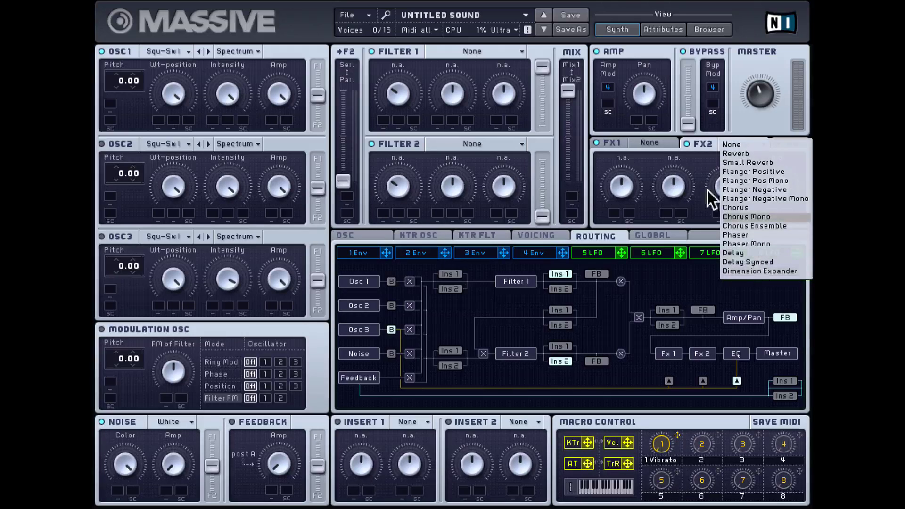
left_click(698, 174)
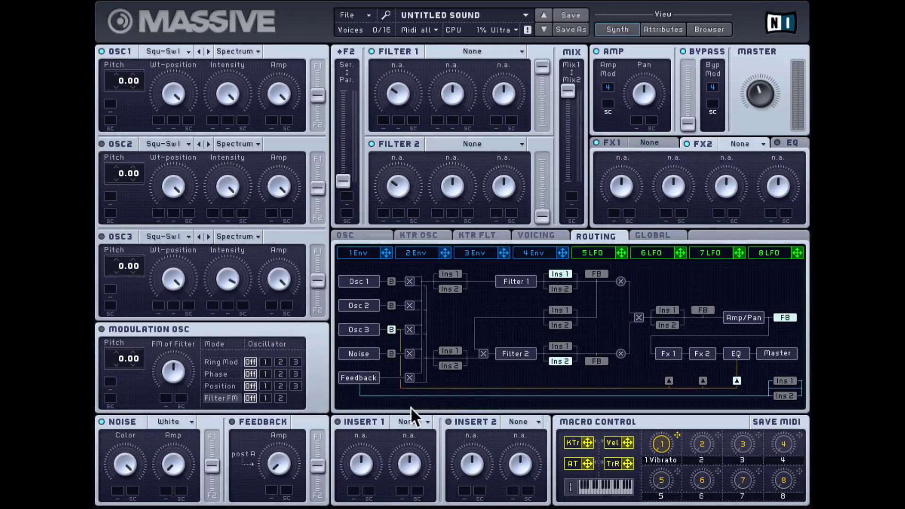
Try Insert 1 at several routing positions, leaving it before Filter 2, and place Insert 2 after Filter 1
left_click(448, 274)
left_click(562, 290)
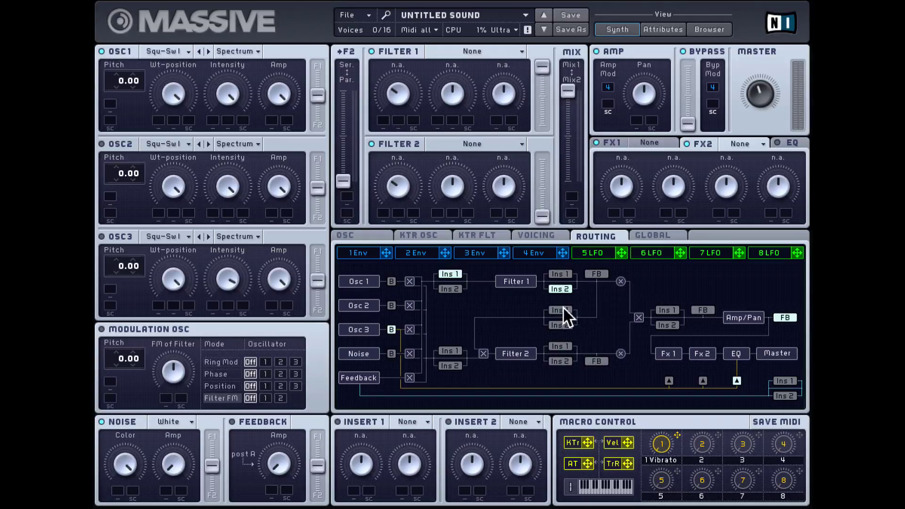
left_click(562, 310)
left_click(456, 348)
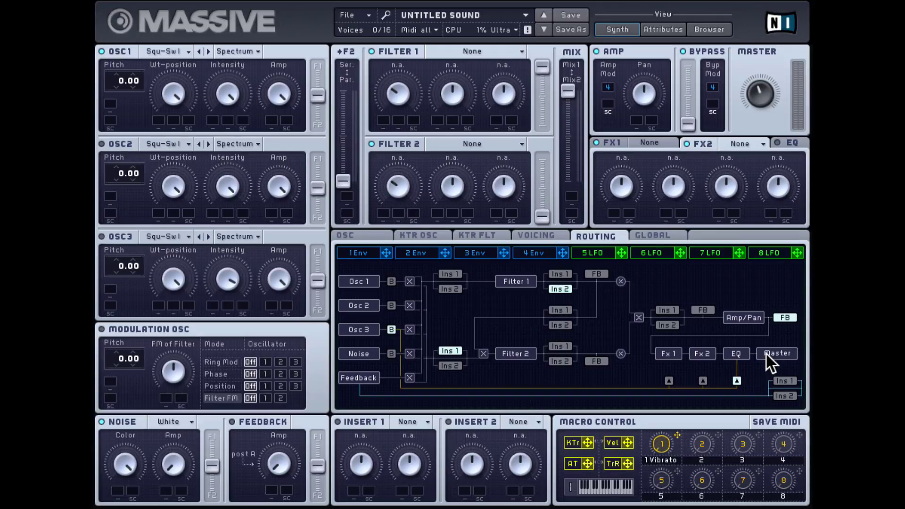
Load Reverb into FX1 and set OSC1's wavetable to Sin-Square
left_click(657, 140)
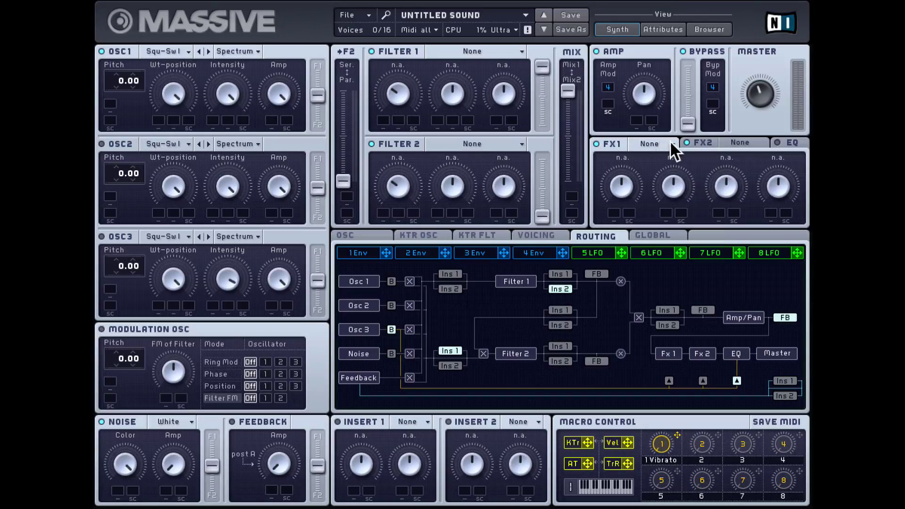
left_click(670, 141)
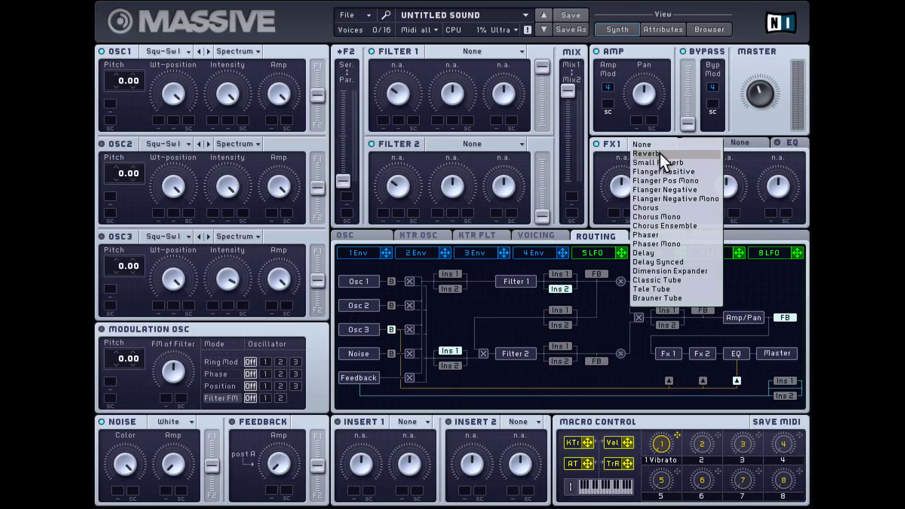
left_click(661, 154)
left_click(178, 53)
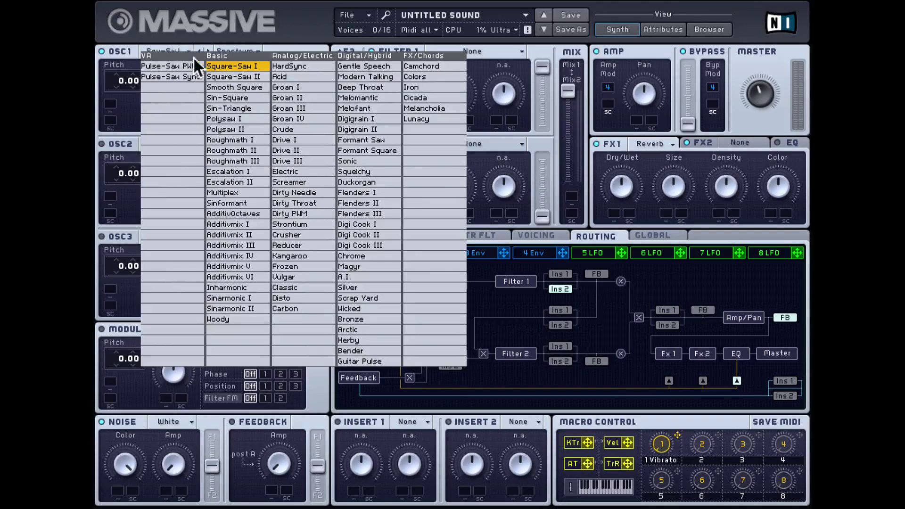
left_click(227, 86)
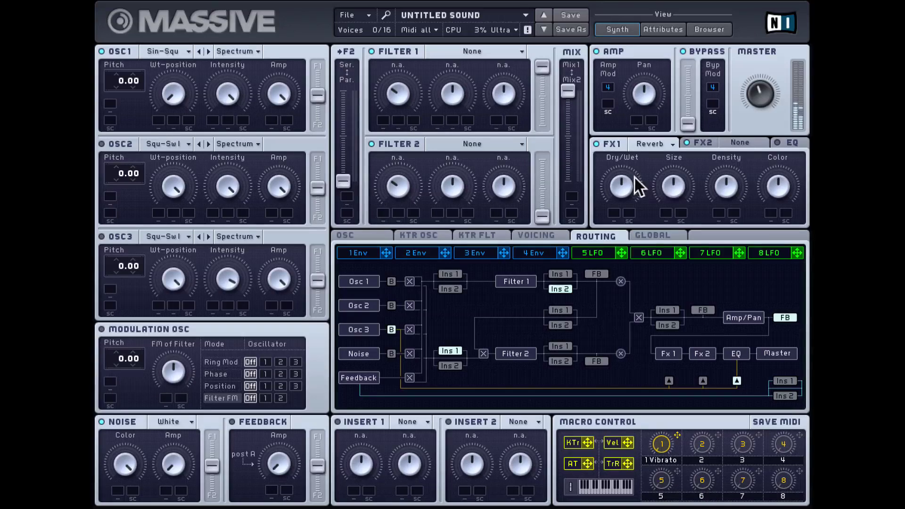
Raise the FX1 Reverb's Size, Density and Color to maximum, and try a higher Dry/Wet before setting it low
left_click_drag(675, 180, 713, 72)
left_click_drag(783, 182, 749, 38)
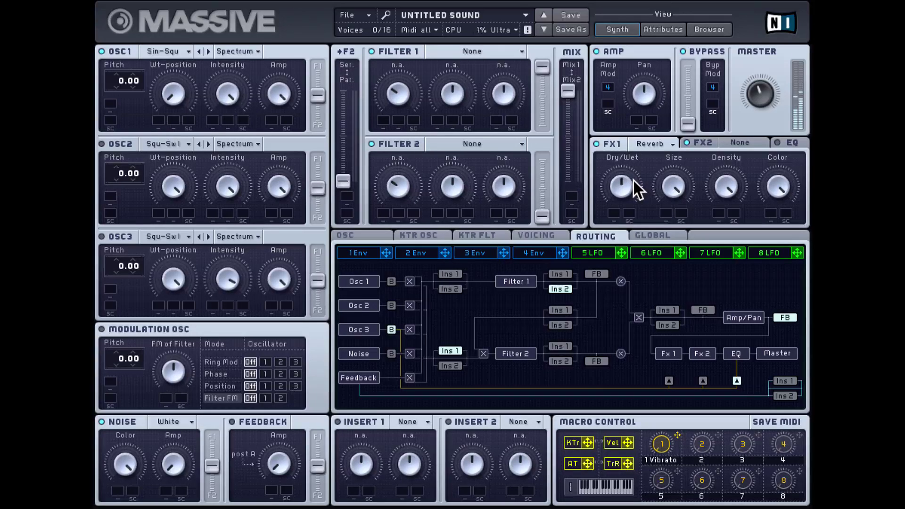
left_click_drag(620, 181, 613, 136)
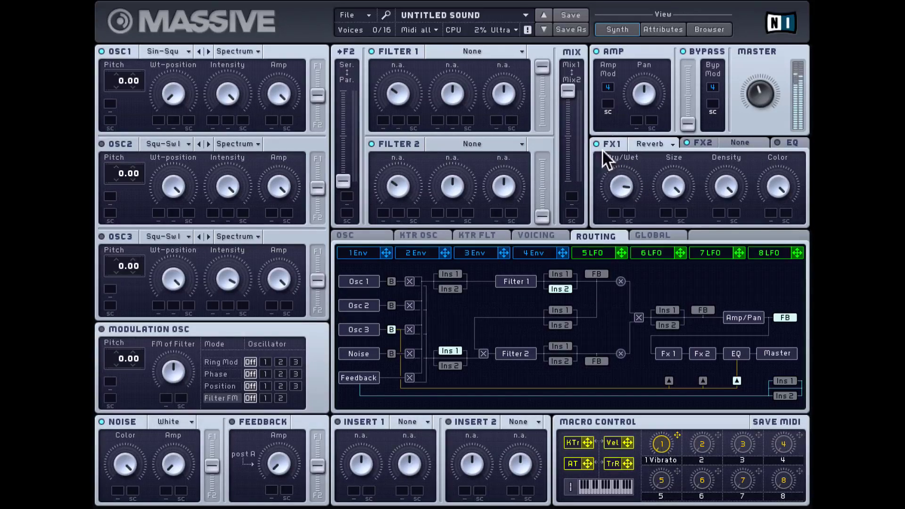
left_click_drag(630, 187, 634, 272)
Compare Small Reverb with Reverb in FX1, leaving Reverb selected
left_click(654, 145)
left_click(658, 158)
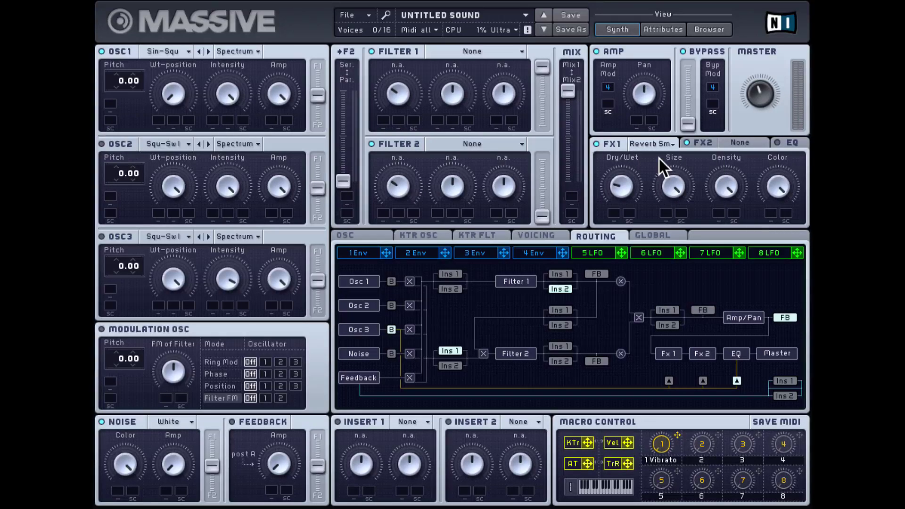
left_click(662, 142)
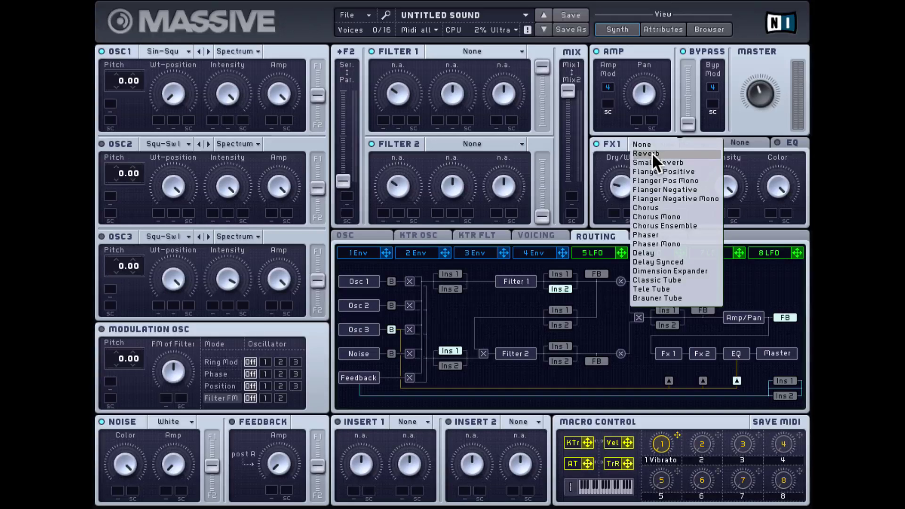
left_click(656, 163)
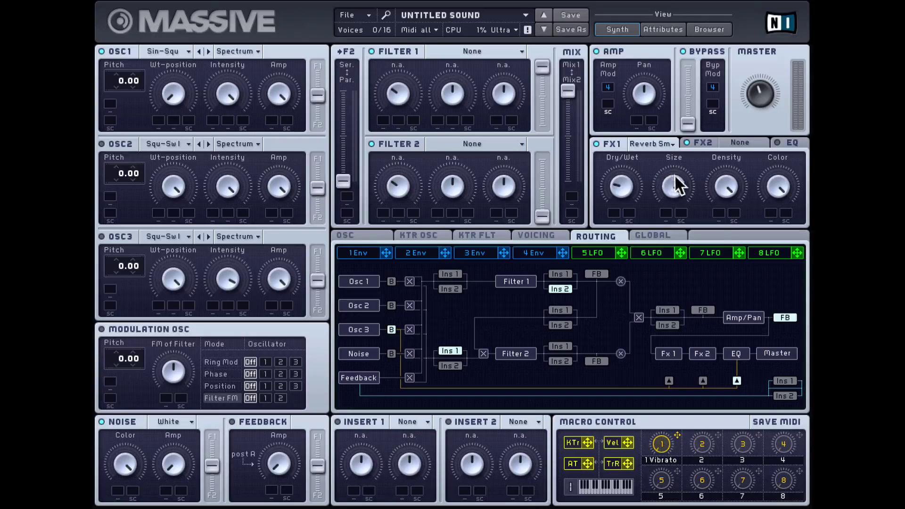
left_click(660, 144)
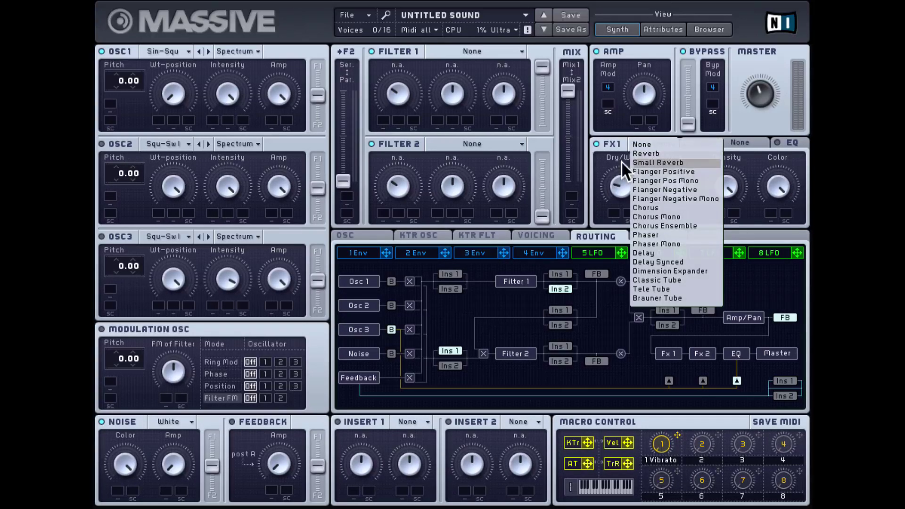
left_click(650, 162)
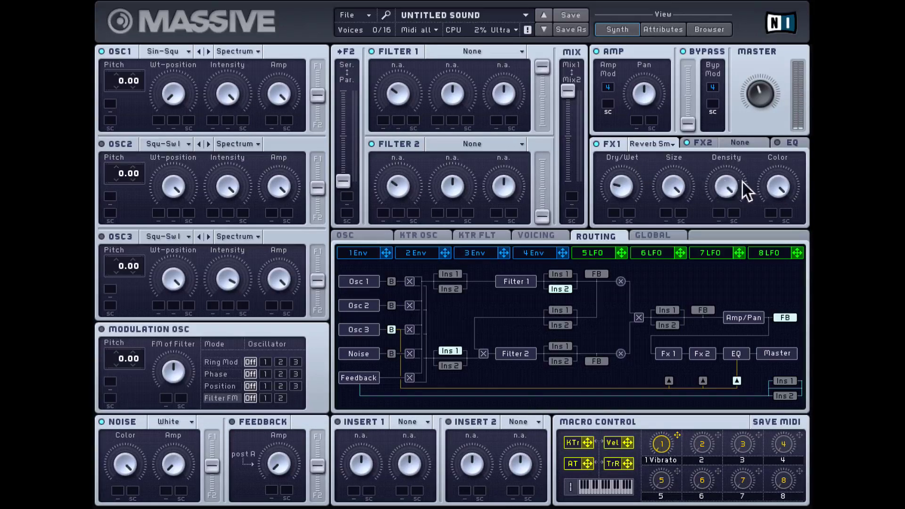
left_click(660, 143)
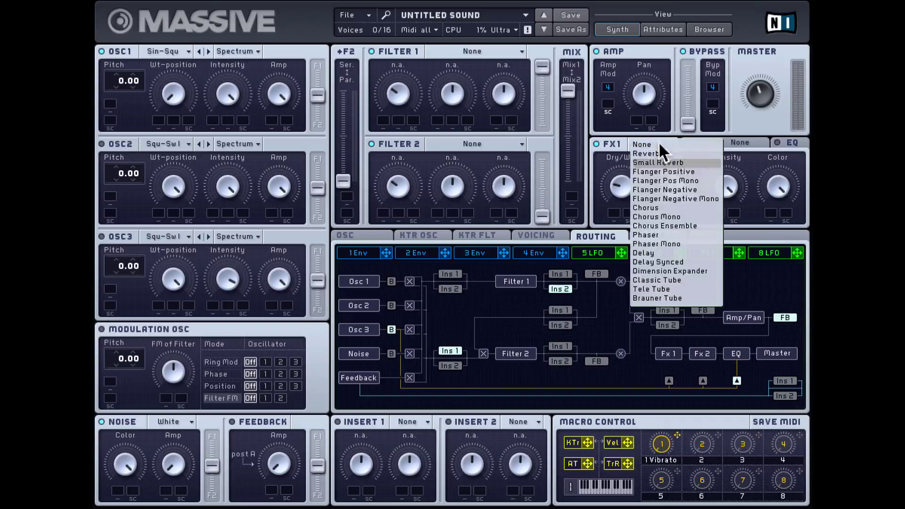
left_click(660, 156)
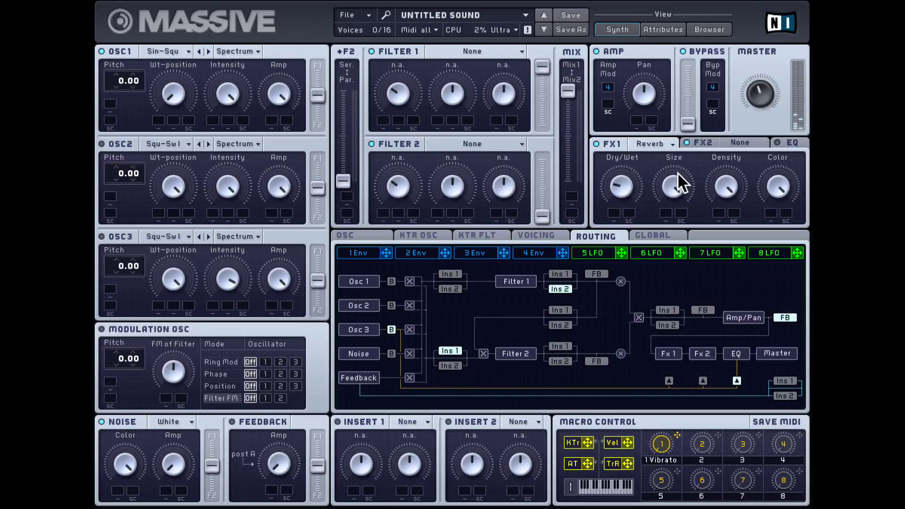
Load Flanger Positive into FX1 and lower its Feedback, Depth and Rate
left_click(665, 142)
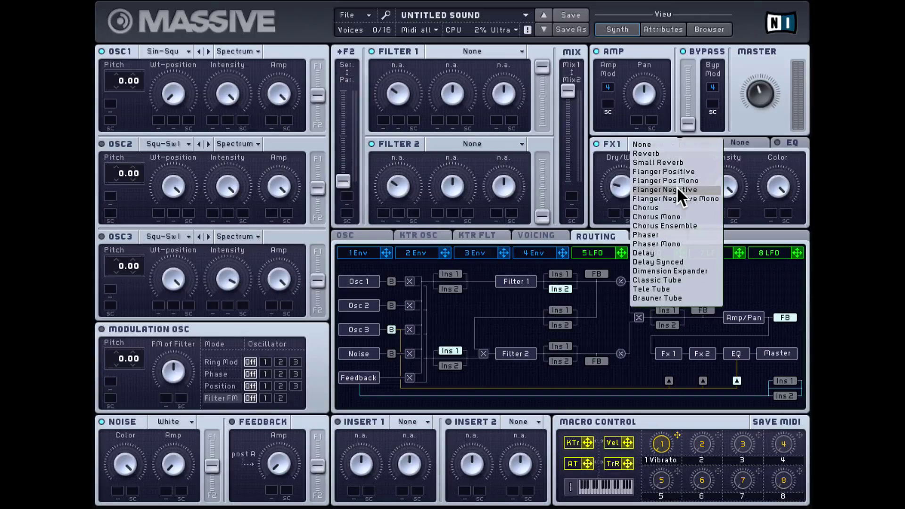
left_click(663, 170)
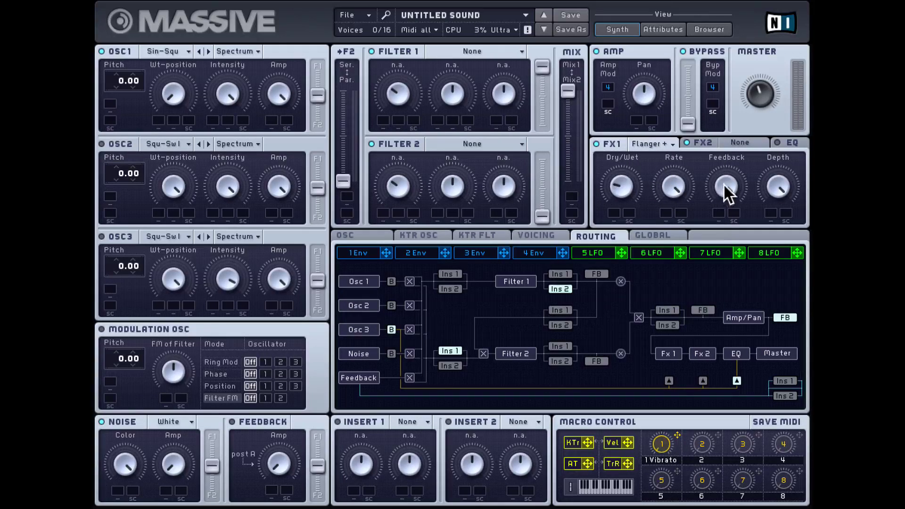
left_click_drag(724, 185, 729, 288)
left_click_drag(773, 173, 773, 269)
left_click_drag(672, 187, 673, 285)
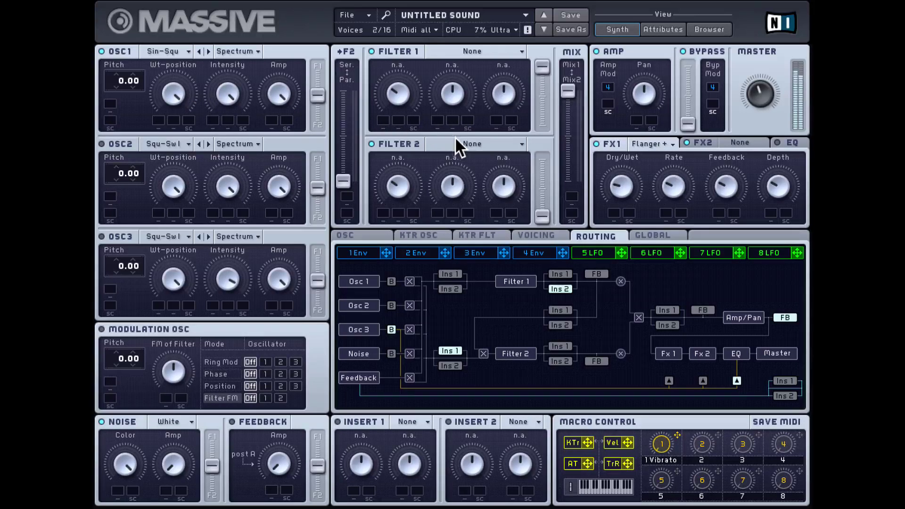
Raise the flanger's Dry/Wet, Feedback and Depth to around their midpoints
left_click_drag(625, 178, 626, 154)
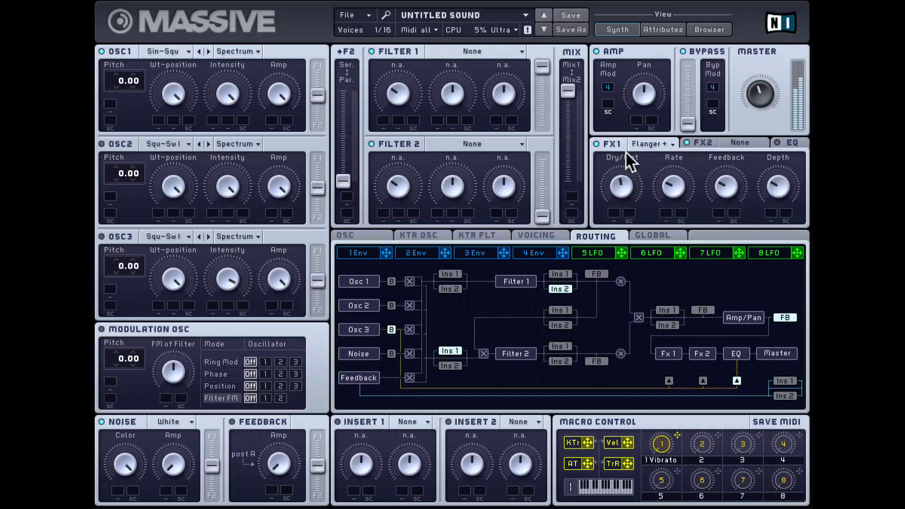
left_click_drag(731, 163, 732, 149)
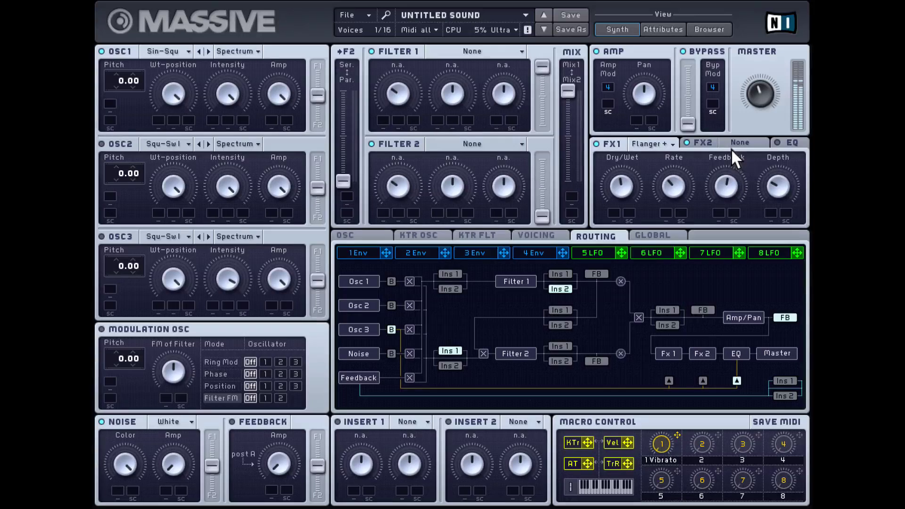
left_click_drag(781, 187, 780, 164)
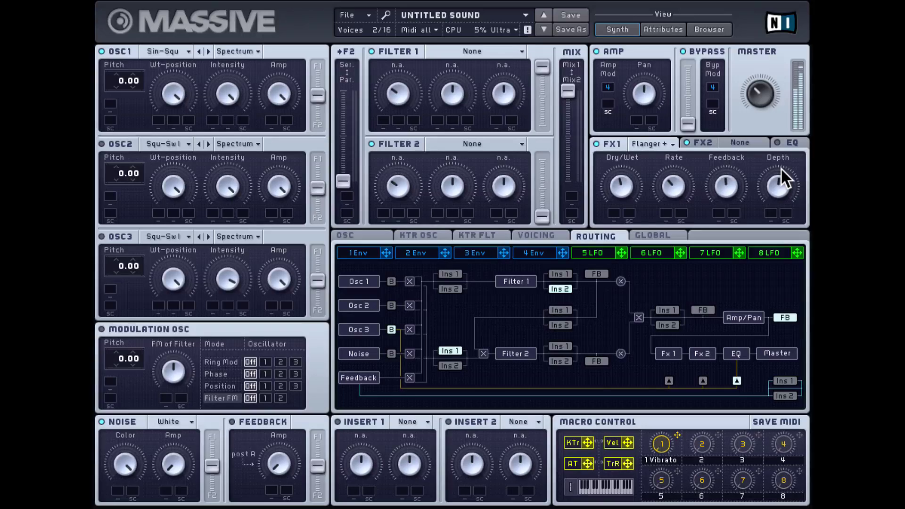
Try Flanger Pos Mono in FX1, replace it with Chorus and reduce the chorus Depth
left_click(665, 144)
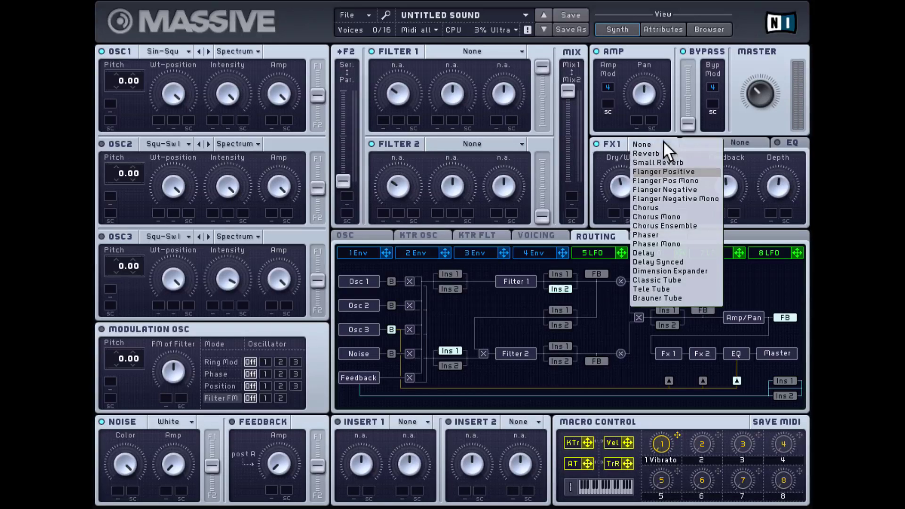
left_click(663, 181)
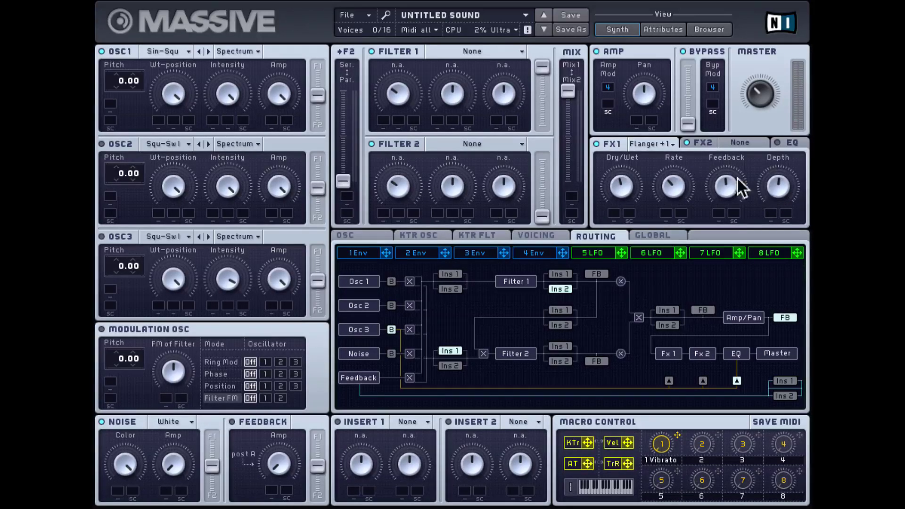
left_click(659, 144)
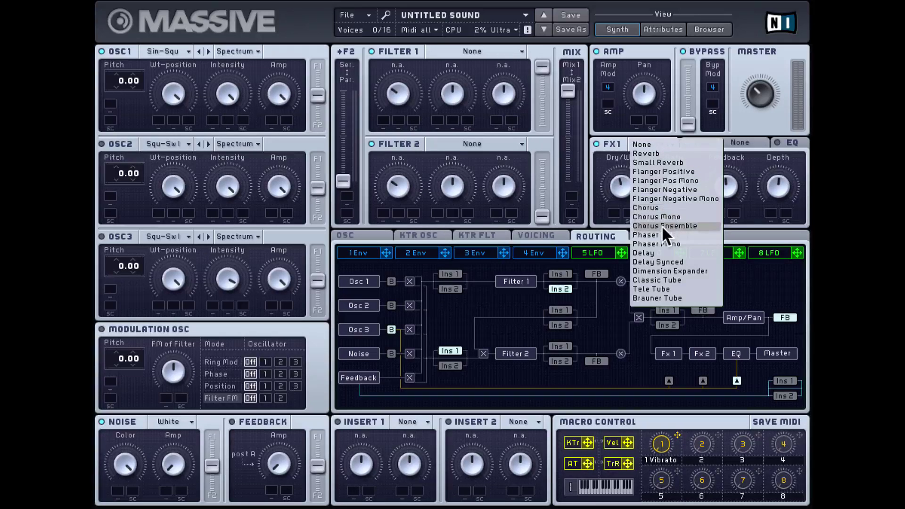
left_click(659, 207)
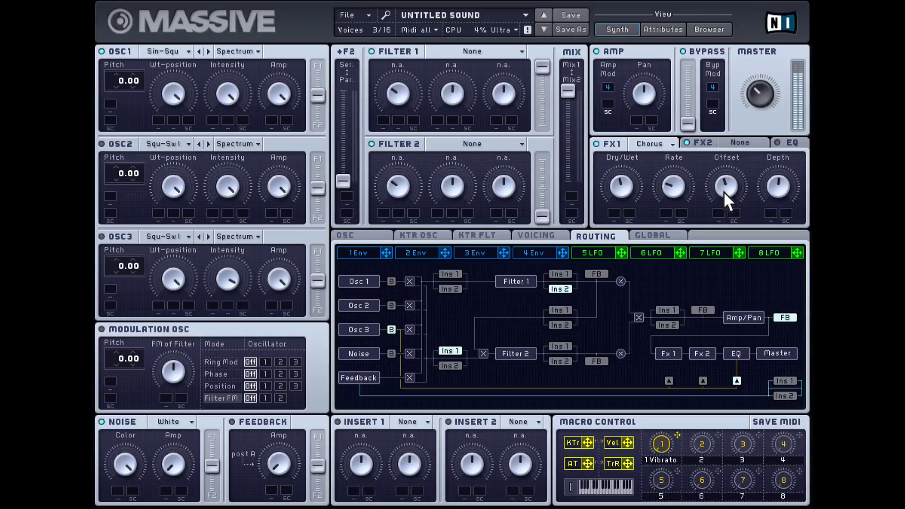
left_click_drag(776, 197, 778, 216)
Audition Chorus Mono and Chorus Ensemble in FX1
left_click(670, 146)
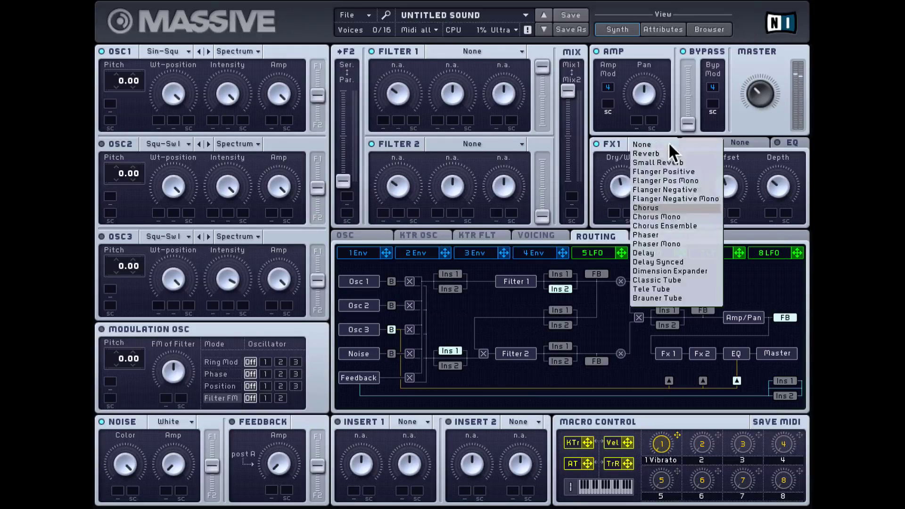
left_click(669, 215)
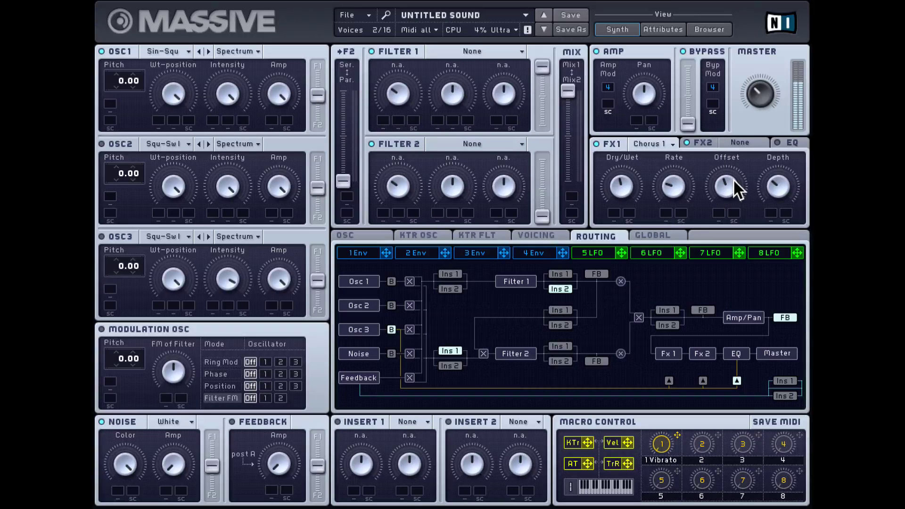
left_click(668, 145)
left_click(663, 225)
Load Phaser into FX1 and look at Allpass among Filter 1's types without choosing one
left_click(663, 142)
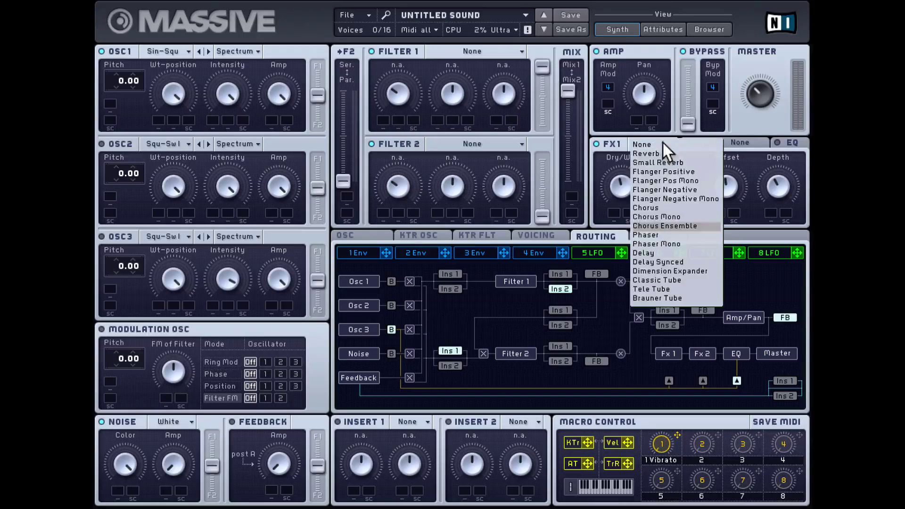
left_click(662, 234)
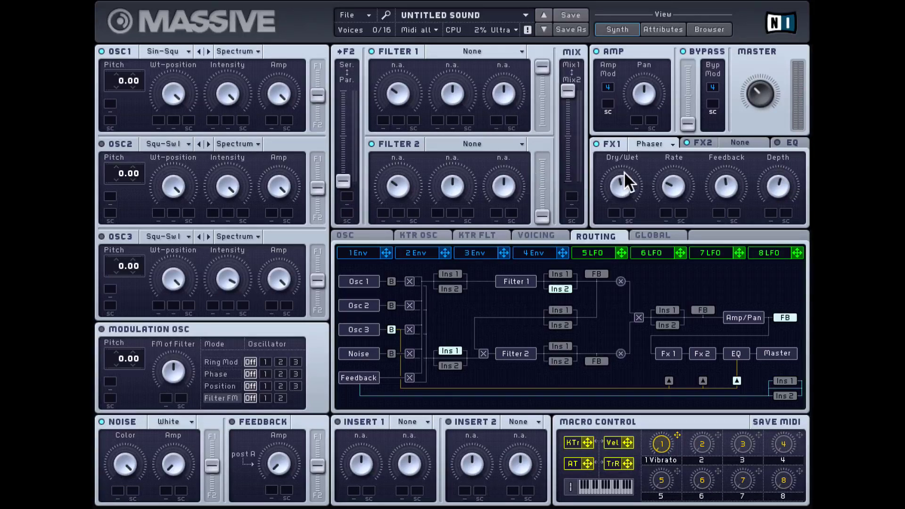
left_click(472, 48)
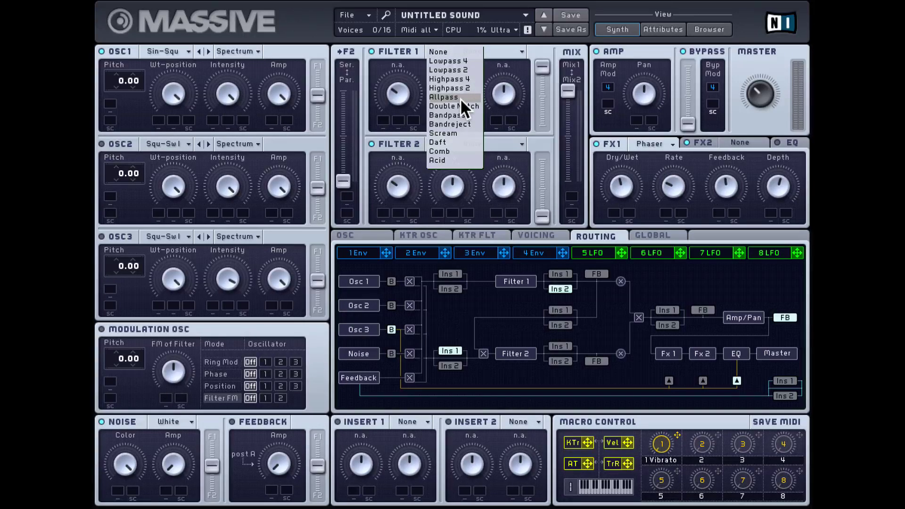
left_click(646, 178)
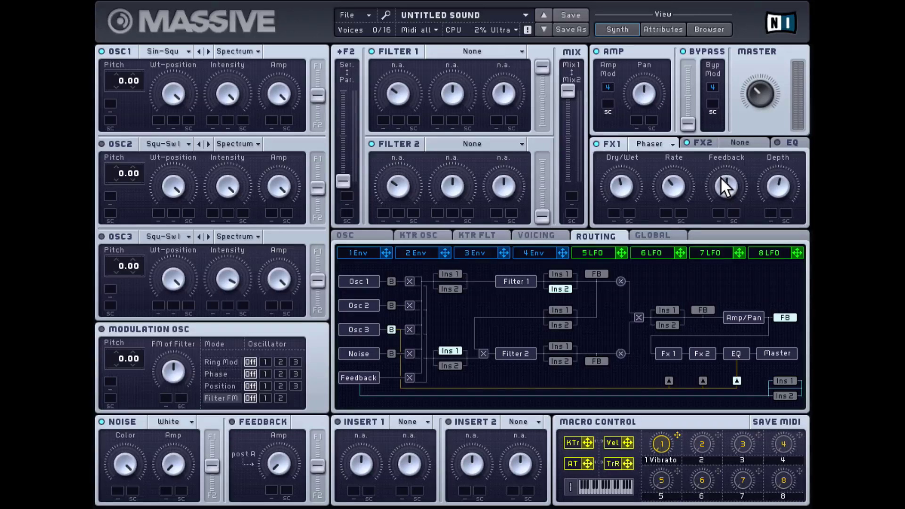
Raise the phaser's Feedback and Depth, and turn its Dry/Wet up to maximum
mouse_move(723, 184)
left_mouse_down()
mouse_move(722, 150)
mouse_move(722, 168)
left_mouse_up()
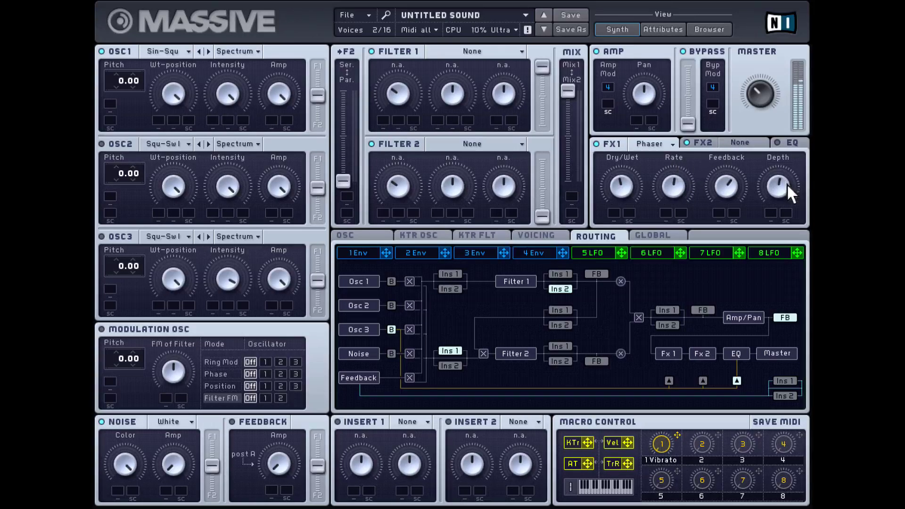
left_click_drag(786, 151, 785, 152)
left_click_drag(614, 184, 612, 93)
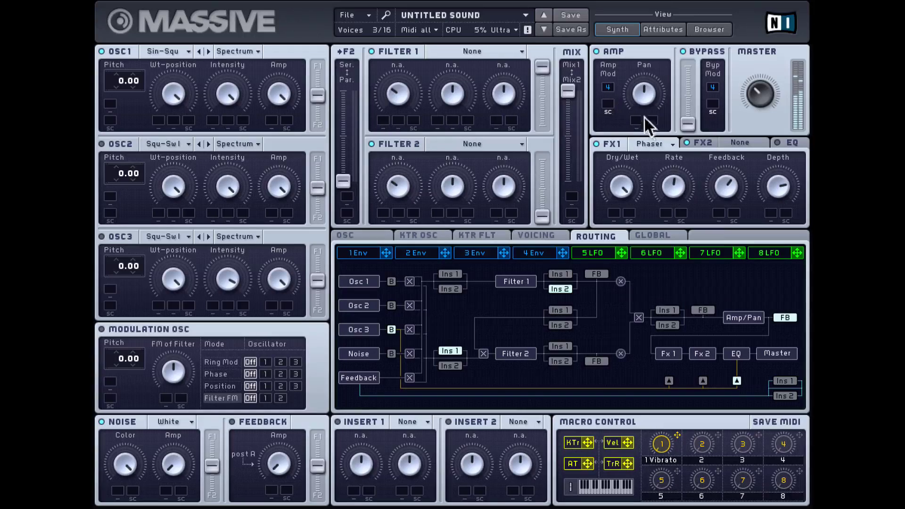
Try Phaser Mono in FX1, and replace it with Delay
left_click(657, 143)
left_click(670, 244)
left_click(653, 143)
left_click(655, 251)
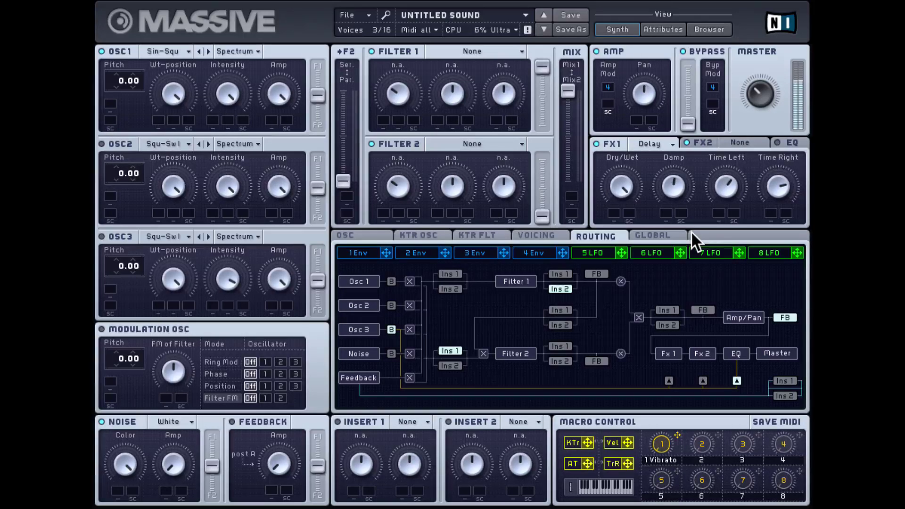
Lower the delay's Dry/Wet to about the midpoint, and try low Damp before setting it to maximum
left_click_drag(625, 183, 632, 255)
left_click_drag(673, 184, 702, 284)
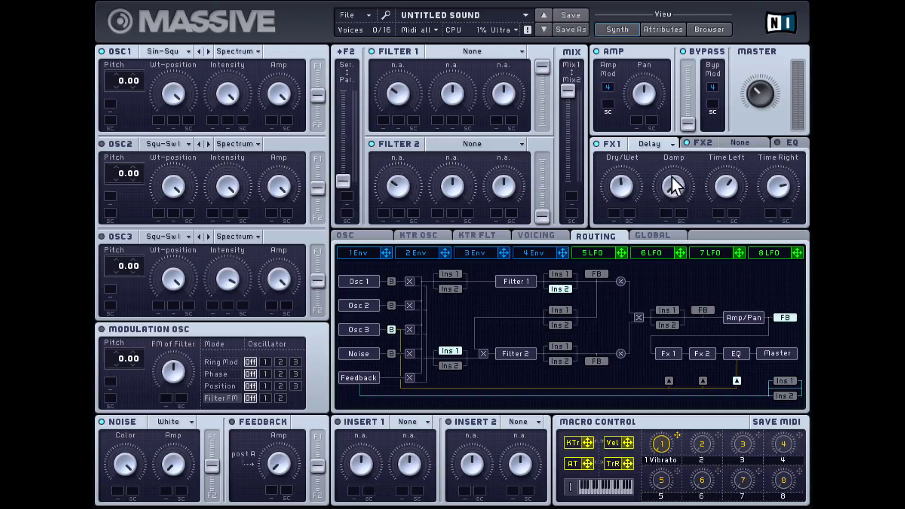
left_click_drag(672, 183, 673, 105)
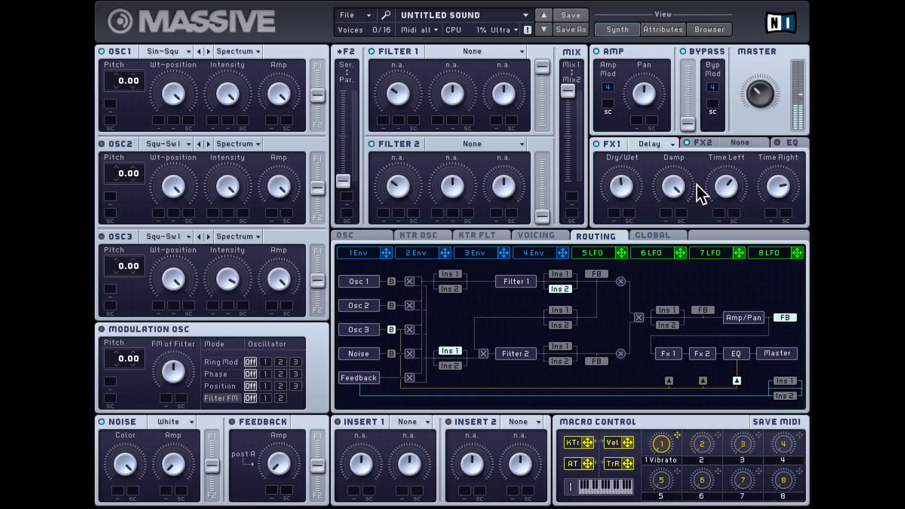
Offset the delay's channels by setting Time Left near the midpoint and Time Right slightly higher
left_click_drag(728, 183, 731, 203)
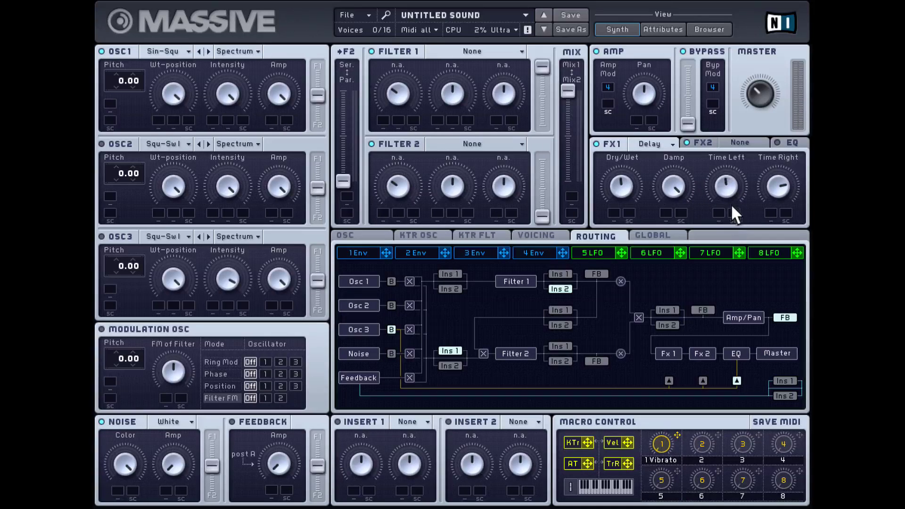
left_click_drag(789, 212, 787, 215)
left_click_drag(782, 175, 788, 230)
left_click_drag(783, 181, 783, 159)
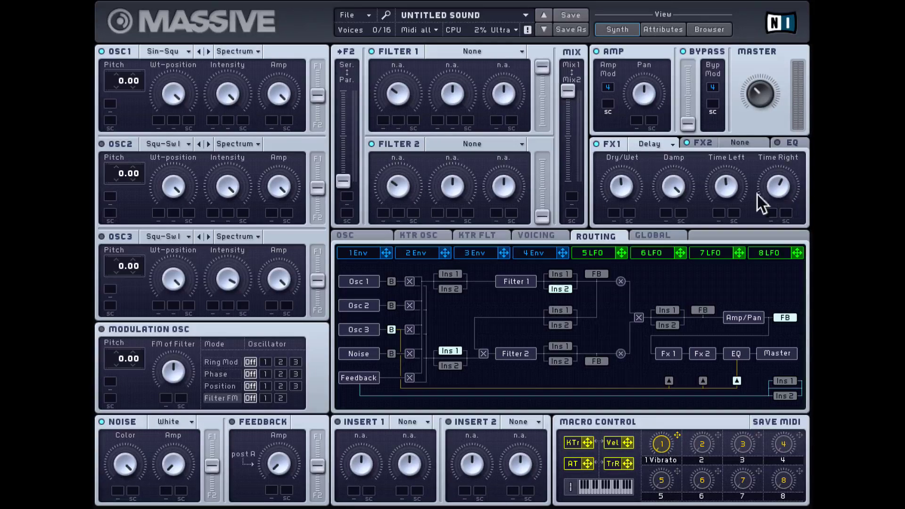
Switch FX1 to Delay Synced and set its Right delay time to 1/8
left_click(656, 144)
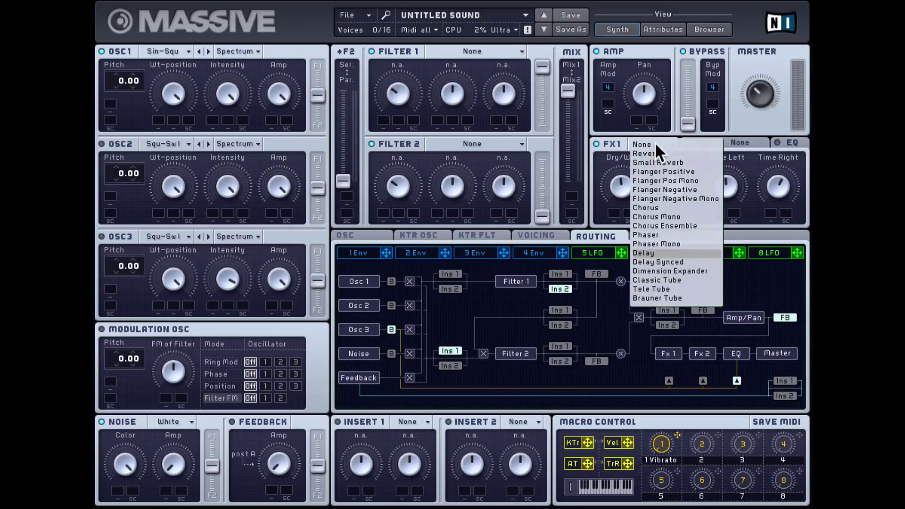
left_click(658, 262)
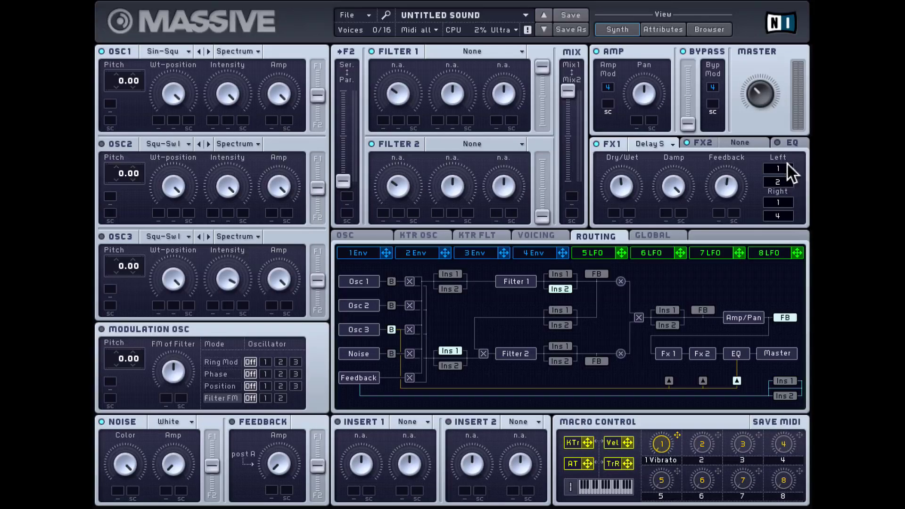
left_click_drag(784, 213, 785, 209)
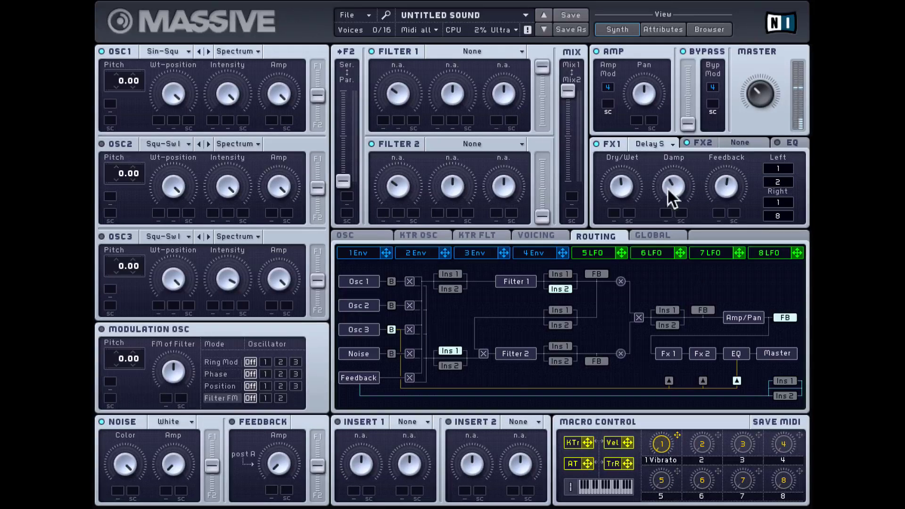
Try Dimension Expander in FX1 around mid Dry/Wet, toggling the effect off and on to compare the sound
left_click(663, 142)
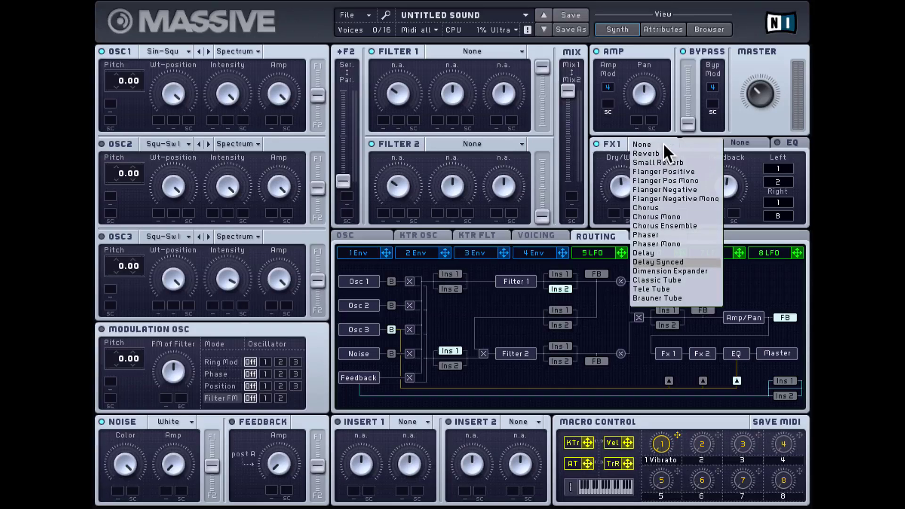
left_click(671, 270)
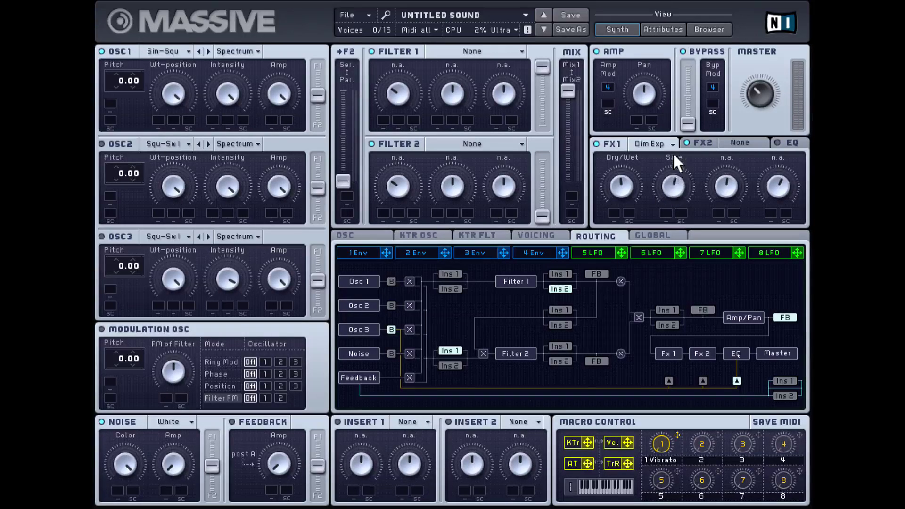
left_click_drag(621, 186, 631, 169)
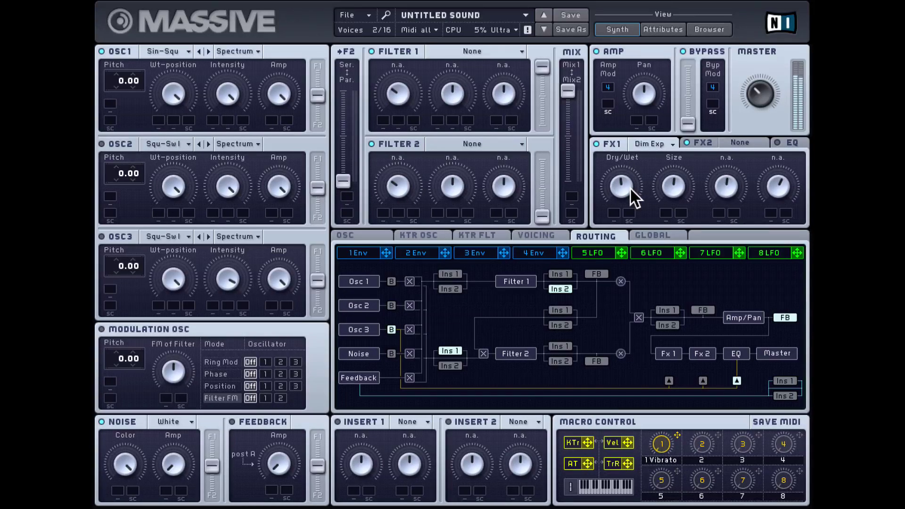
left_click(598, 142)
left_click(598, 142)
left_click(597, 143)
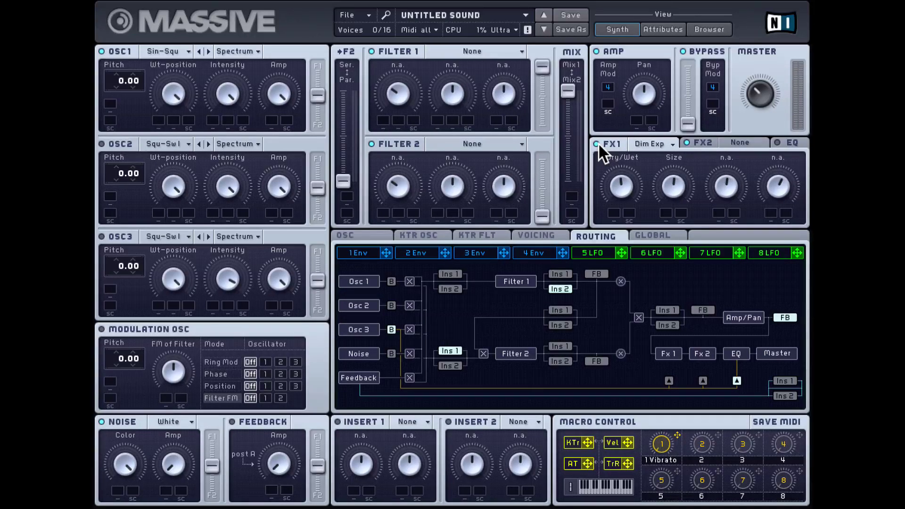
Switch the FX1 master effect to Classic Tube
left_click(647, 143)
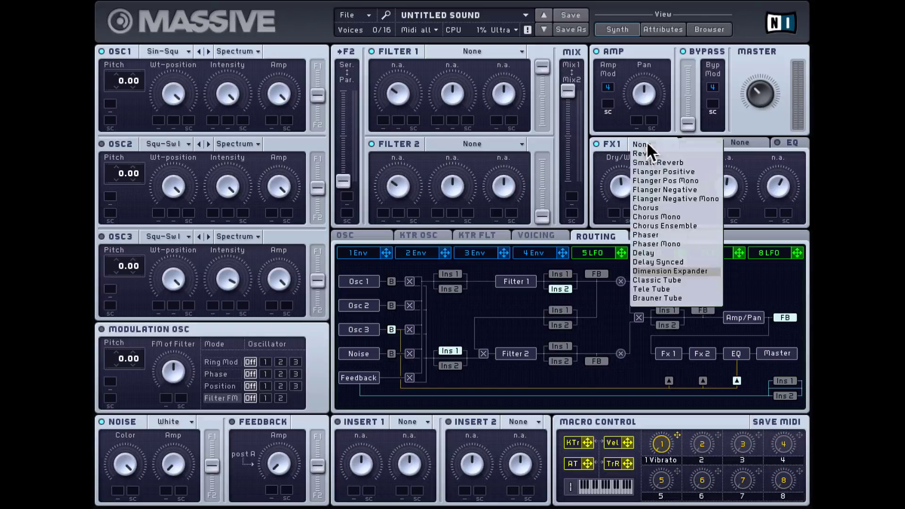
left_click(667, 280)
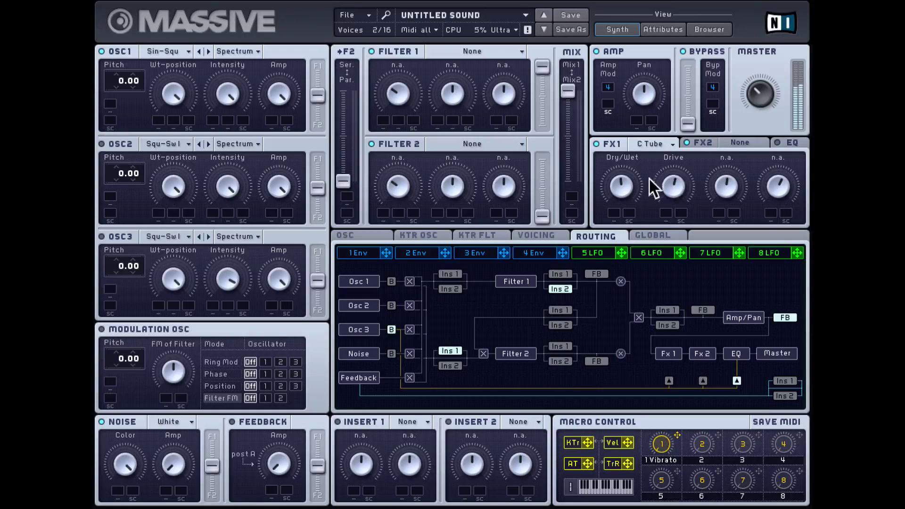
Vary the Drive of the Classic Tube effect in FX1 and lower OSC1's Wt-position to minimum
left_click_drag(671, 186, 667, 166)
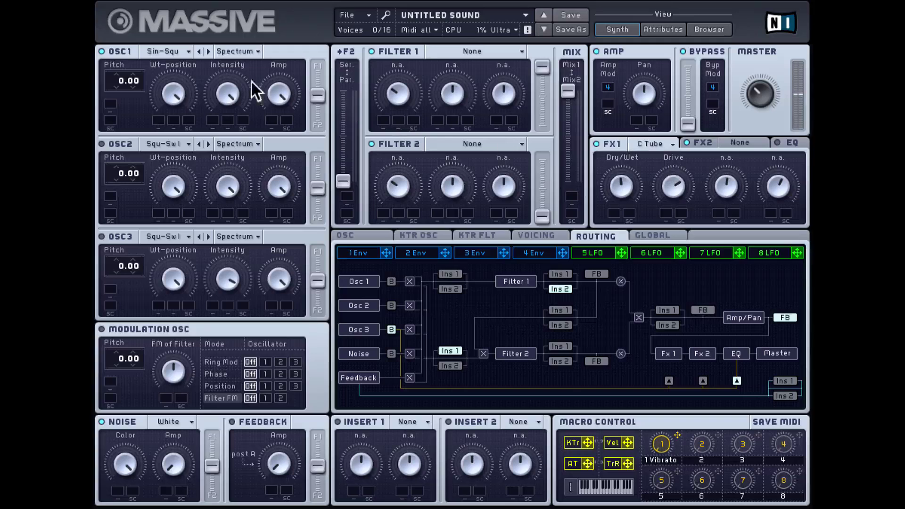
left_click_drag(184, 202, 185, 207)
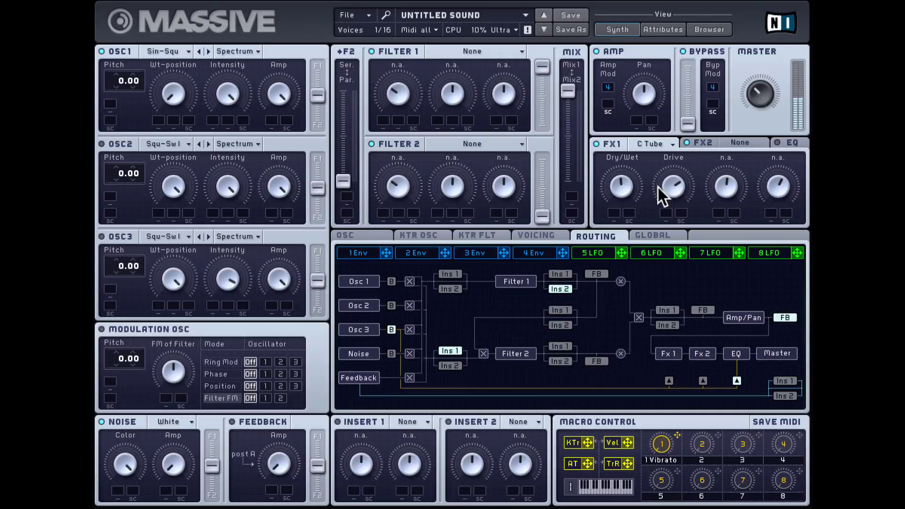
left_click_drag(671, 233, 681, 229)
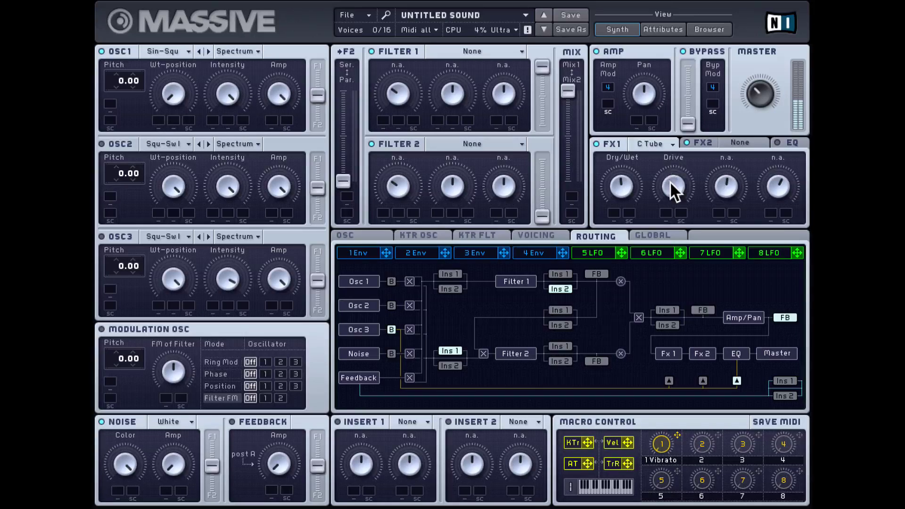
left_click_drag(671, 181, 681, 201)
Change the FX1 effect to Tele Tube and try different Drive amounts
left_click(656, 143)
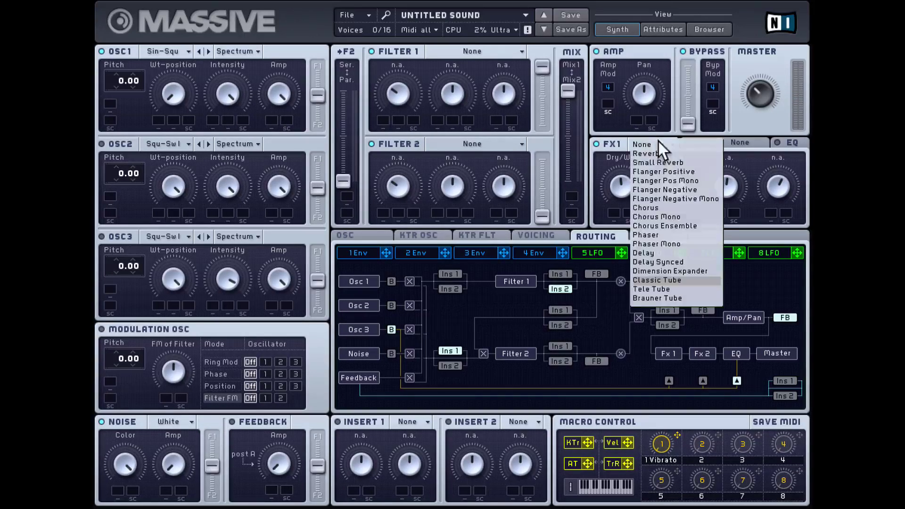
left_click(666, 288)
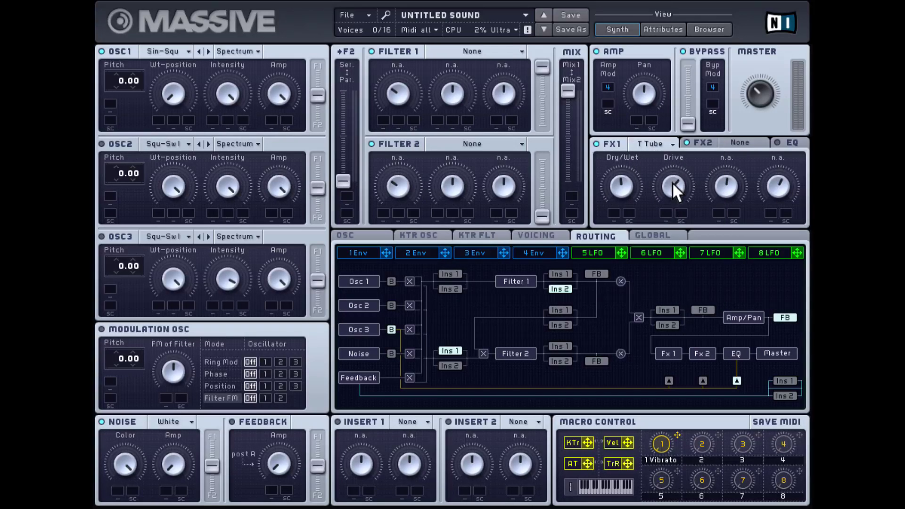
left_click_drag(673, 182, 688, 196)
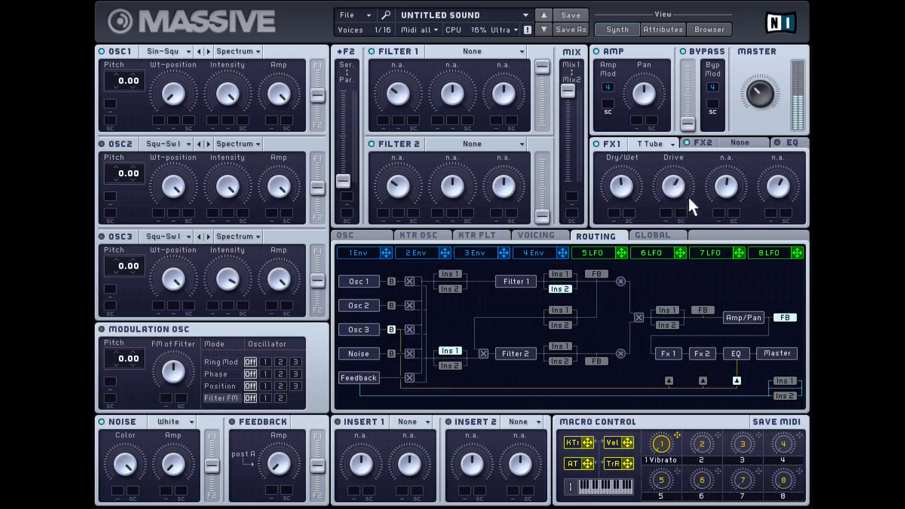
left_click_drag(686, 164, 690, 140)
Change the FX1 effect to Brauner Tube and vary its Drive, leaving it at a high setting
left_click(658, 140)
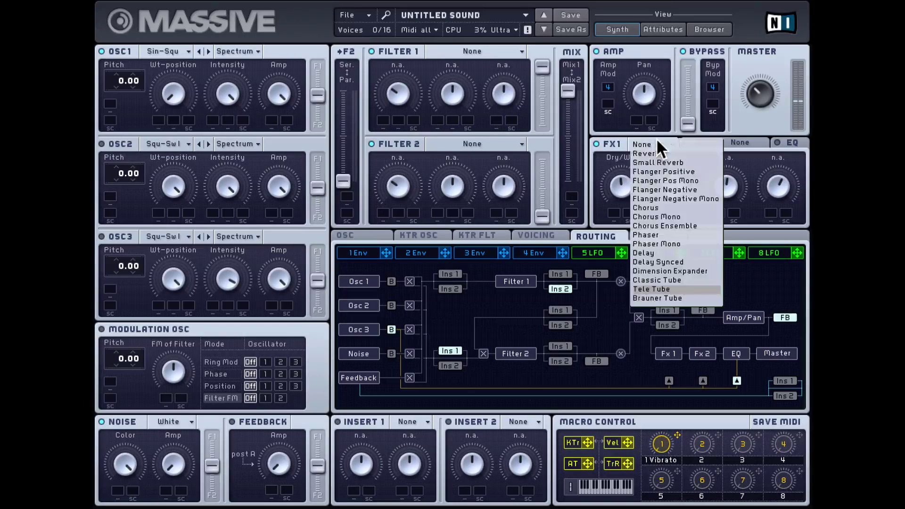
left_click(663, 298)
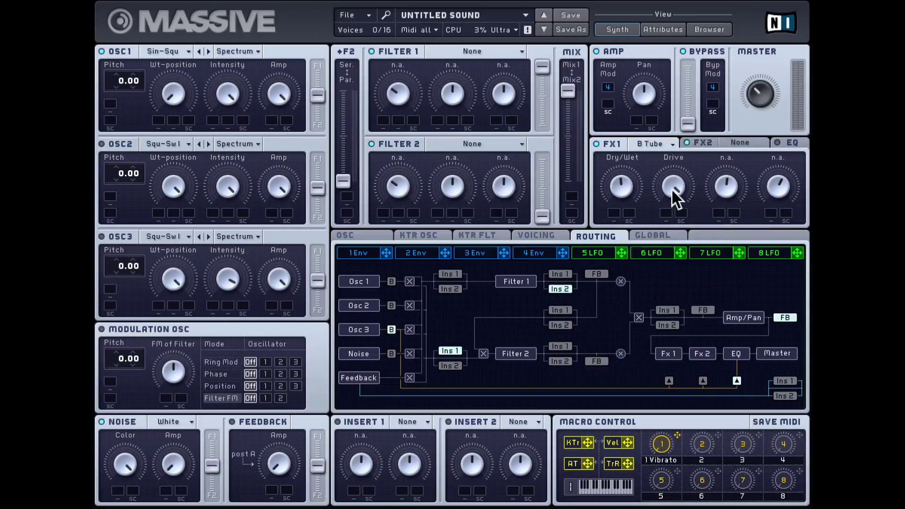
left_click_drag(671, 189, 676, 269)
Look through the effect types offered for FX1 and FX2 without changing either selection
left_click(657, 142)
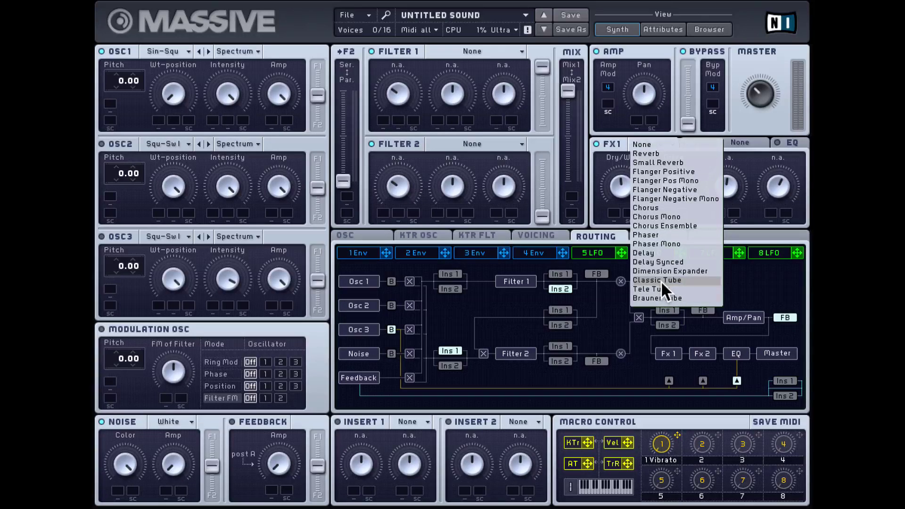
left_click(601, 204)
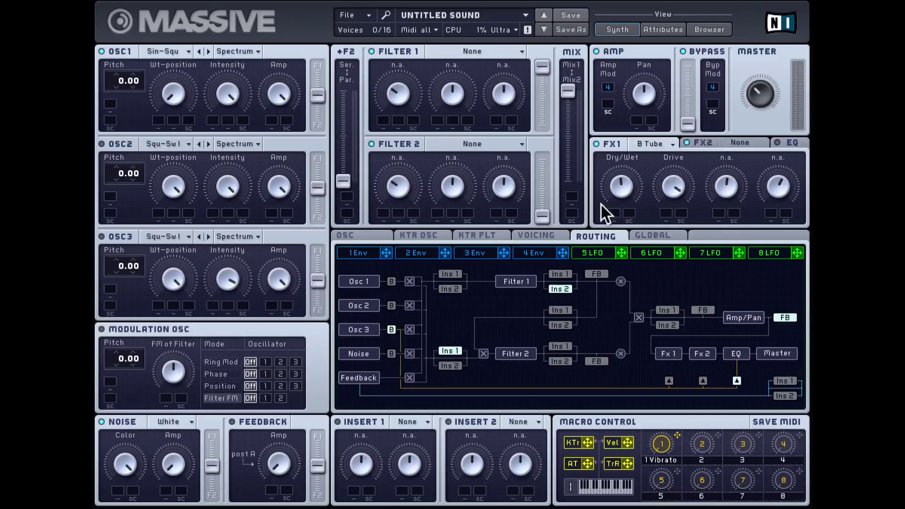
left_click(743, 142)
left_click(762, 141)
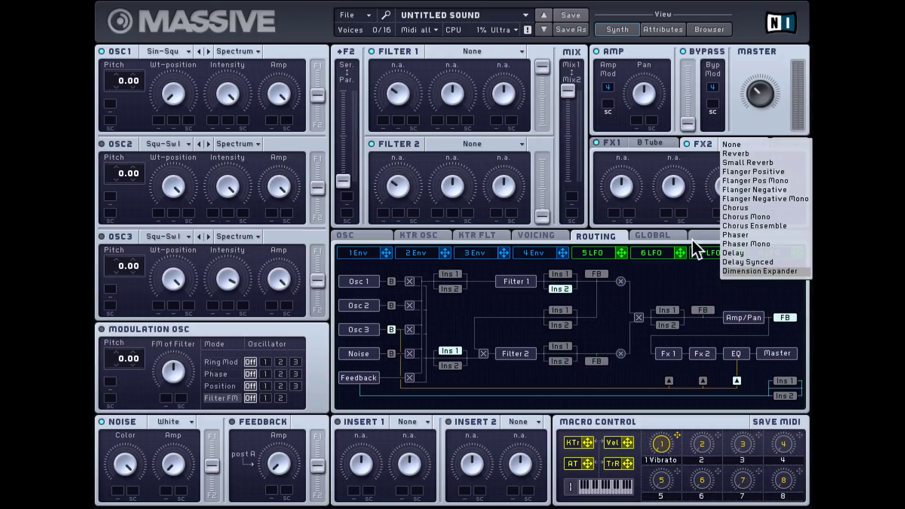
left_click(685, 212)
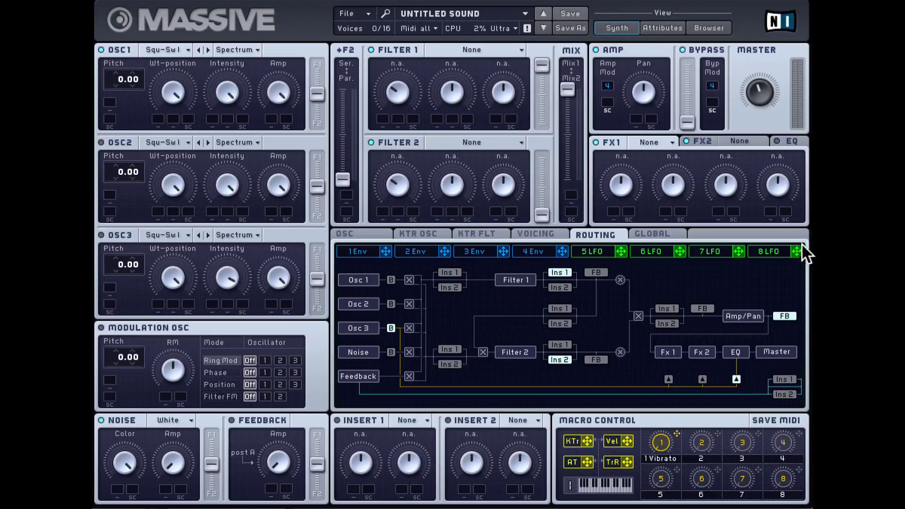
Switch modulator 8 from LFO to Performer, then set it to Stepper
left_click(779, 249)
left_click(762, 268)
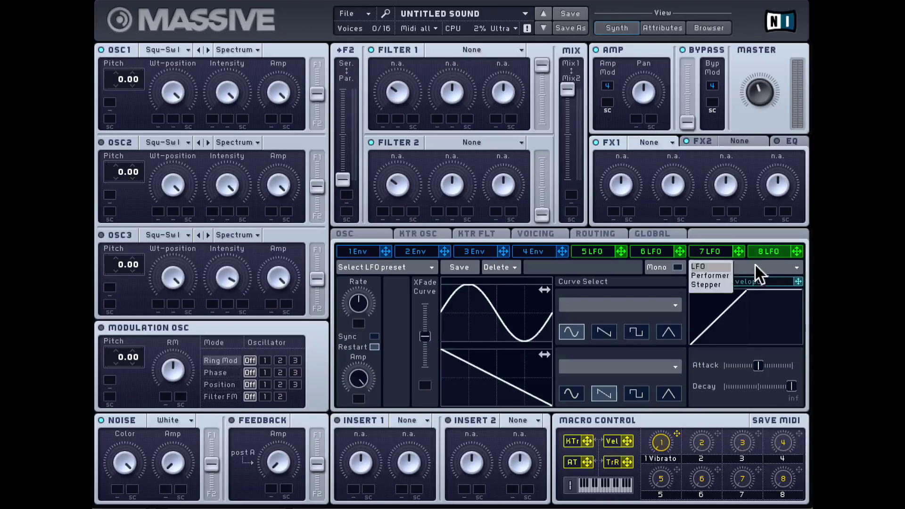
left_click(724, 275)
left_click(746, 267)
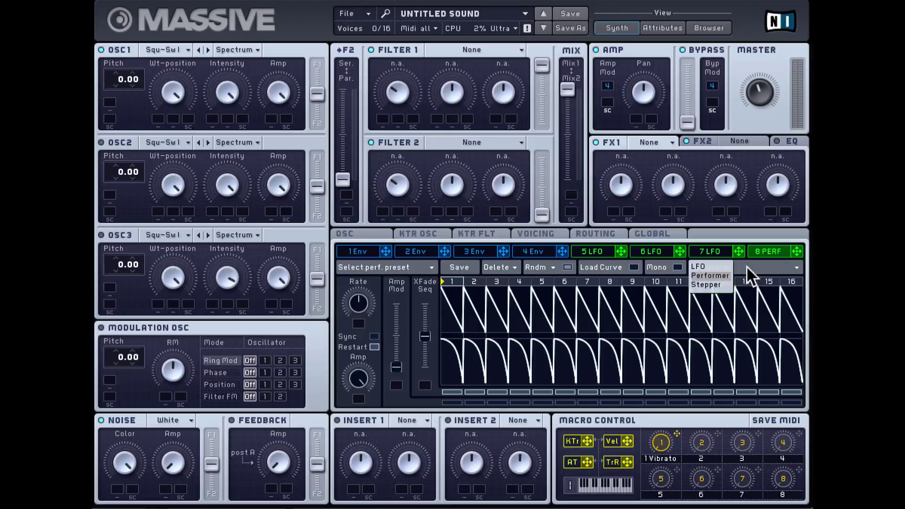
left_click(716, 283)
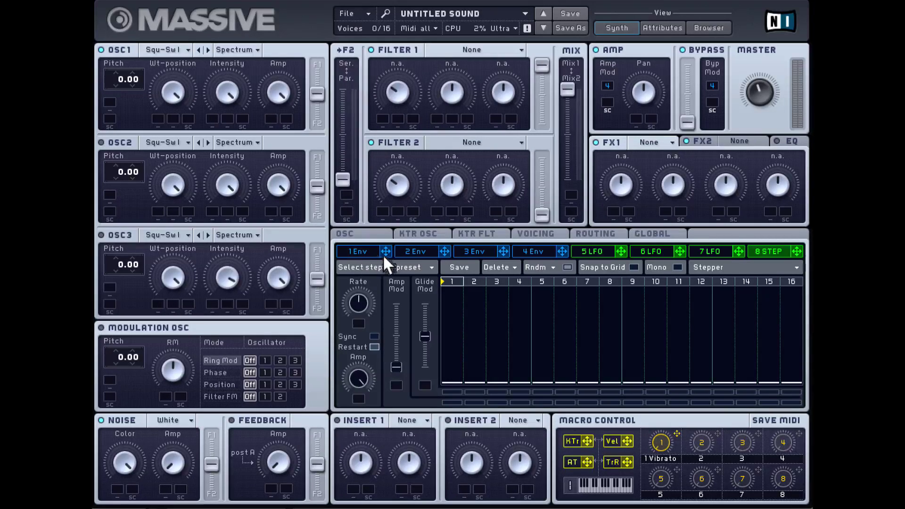
Assign envelope 1 to the first modulation slot of OSC3's Wt-position and set its range in both directions
left_click_drag(384, 251, 228, 305)
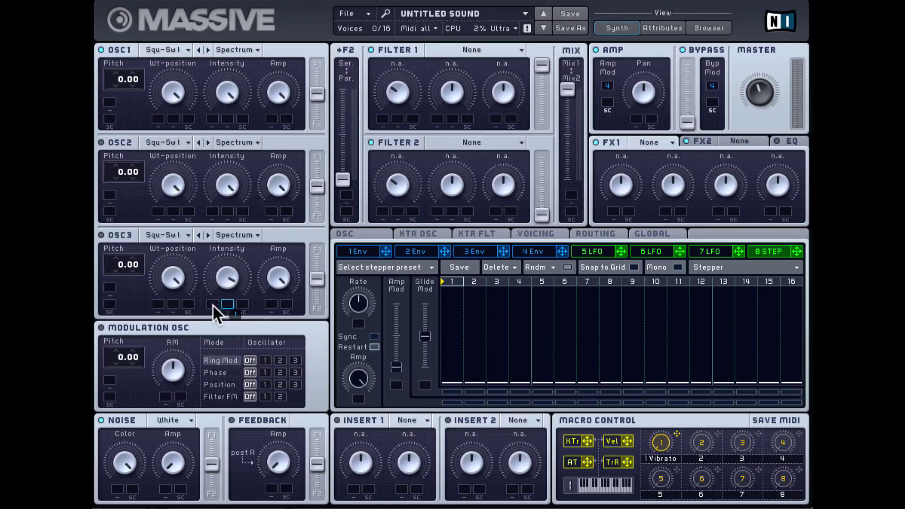
left_click_drag(162, 308, 182, 347)
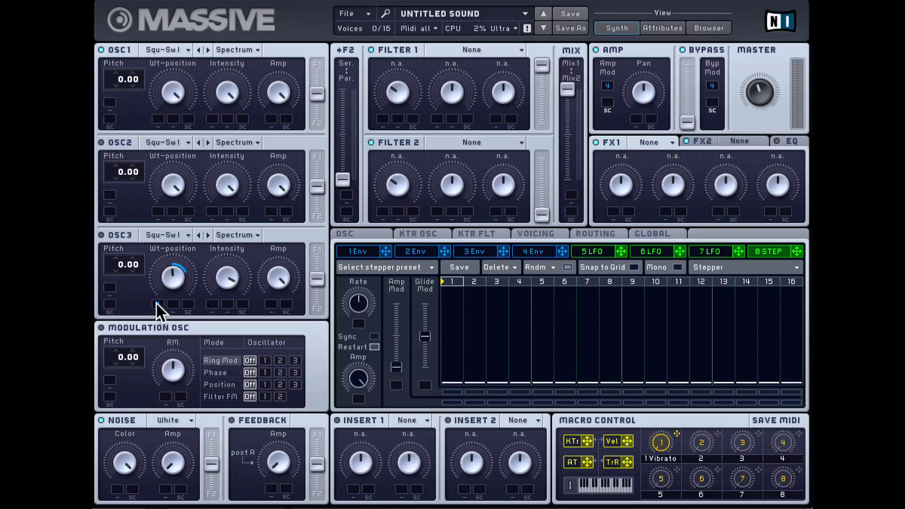
left_click_drag(157, 309, 162, 363)
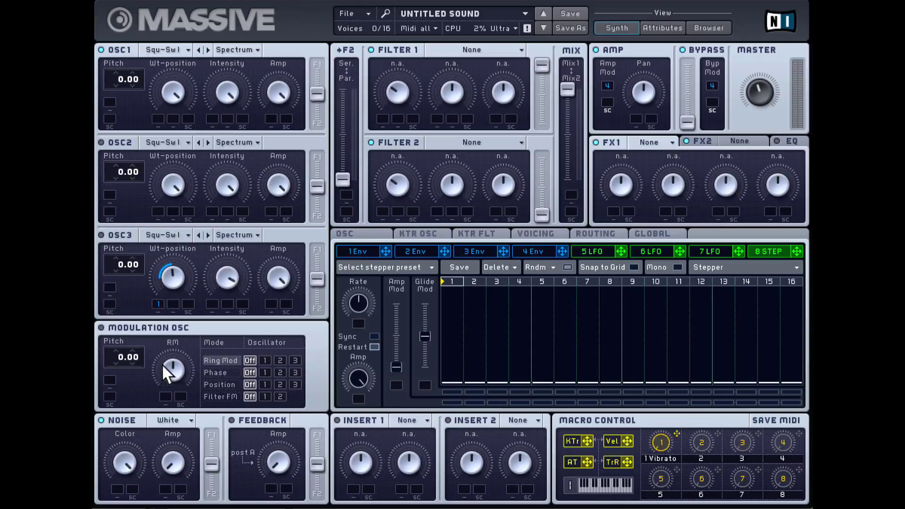
Replace the modulation source on OSC3's Wt-position with modulator 5 and adjust its modulation range
right_click(158, 302)
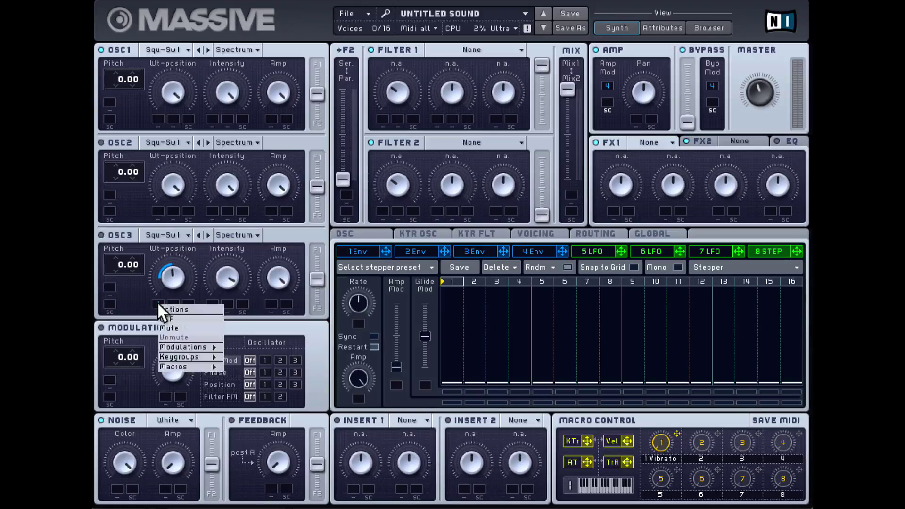
mouse_move(195, 346)
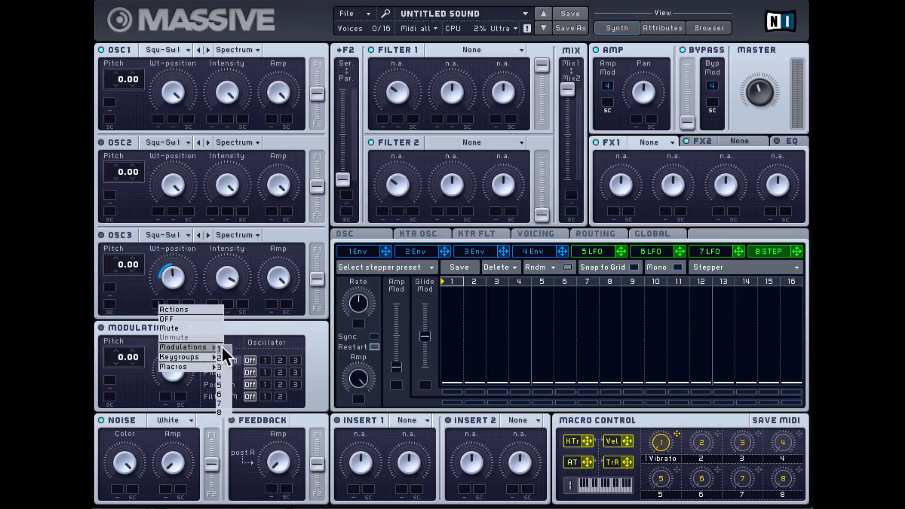
left_click(223, 385)
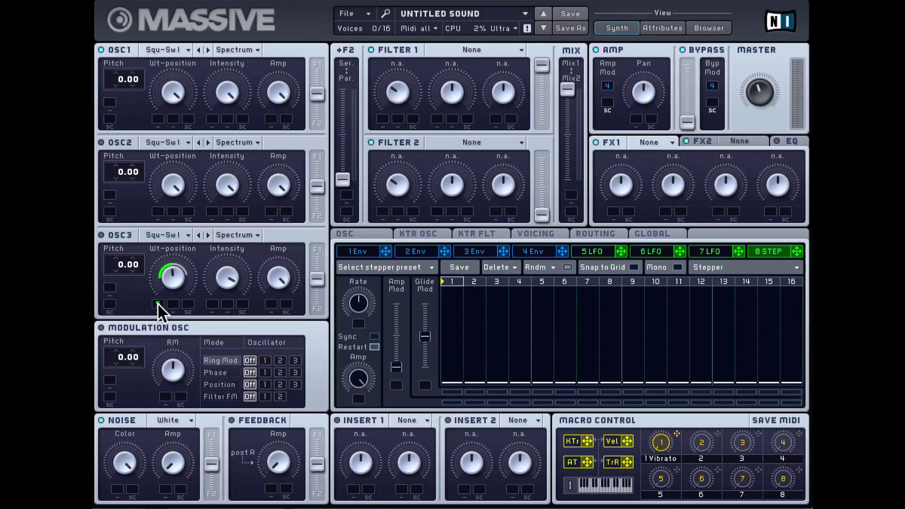
left_click_drag(158, 305, 158, 318)
left_click_drag(155, 274, 141, 258)
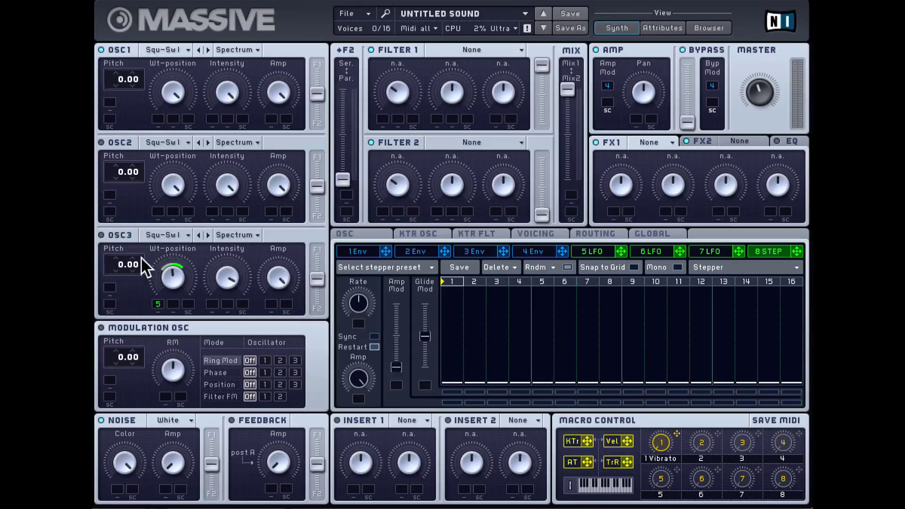
Mute the modulator 5 assignment on OSC3's Wt-position, then remove it by setting the slot to OFF
right_click(157, 303)
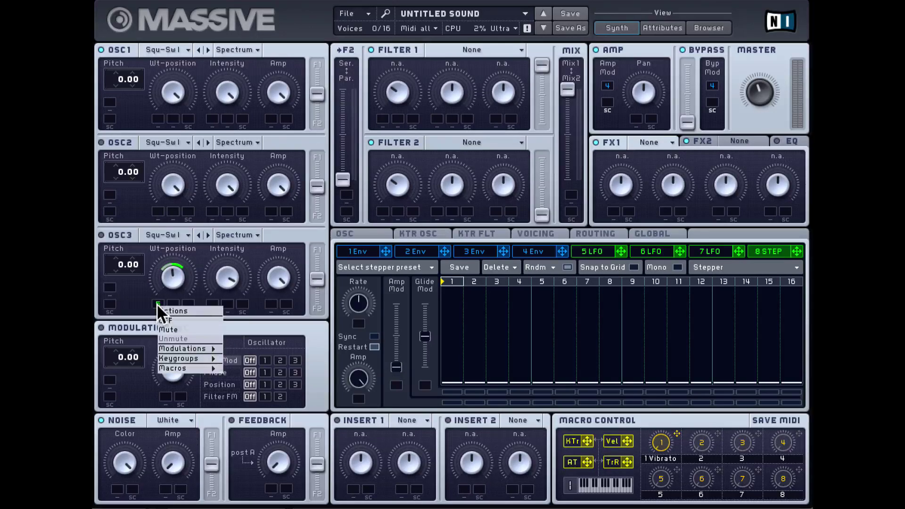
left_click(173, 326)
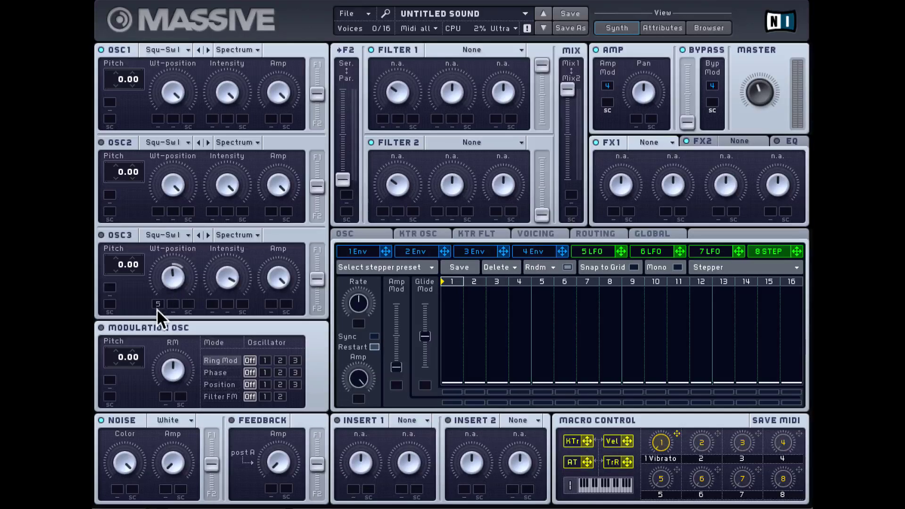
right_click(157, 310)
left_click(165, 315)
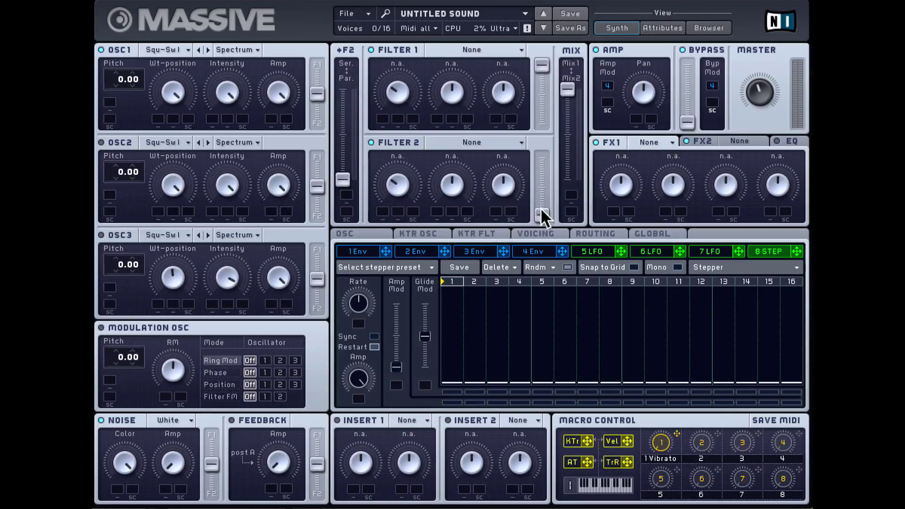
Show envelope 4 and shorten its Attack time
left_click(536, 248)
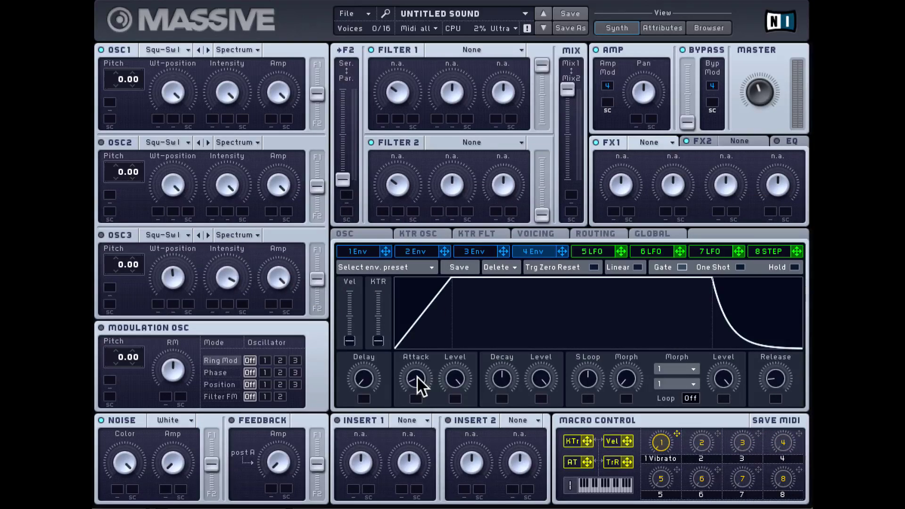
left_click_drag(417, 378, 429, 462)
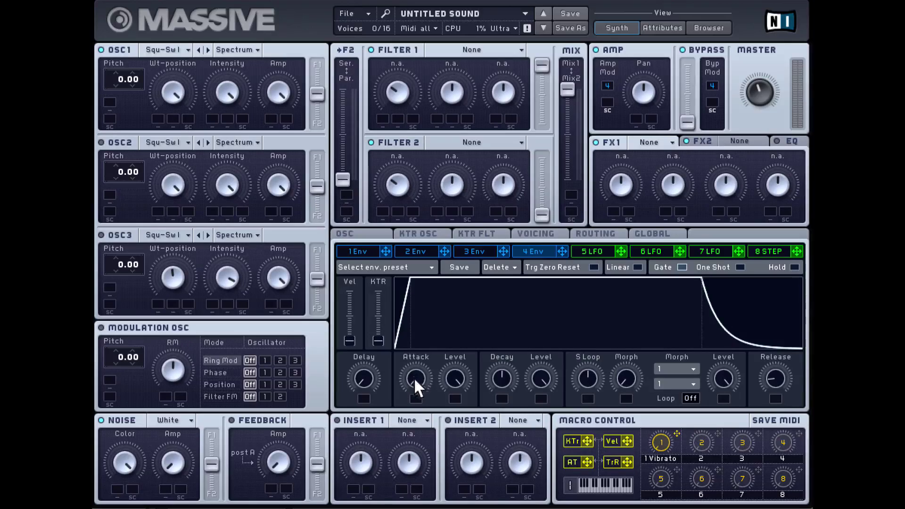
left_click_drag(414, 377, 479, 434)
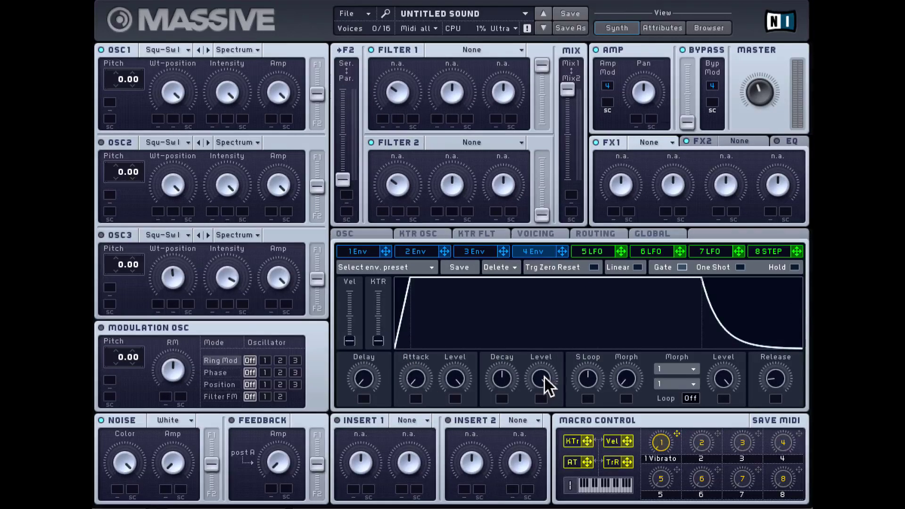
Vary envelope 4's Decay and Release times, lowering its Decay Level to zero and bringing it back to maximum
left_click_drag(542, 377, 558, 491)
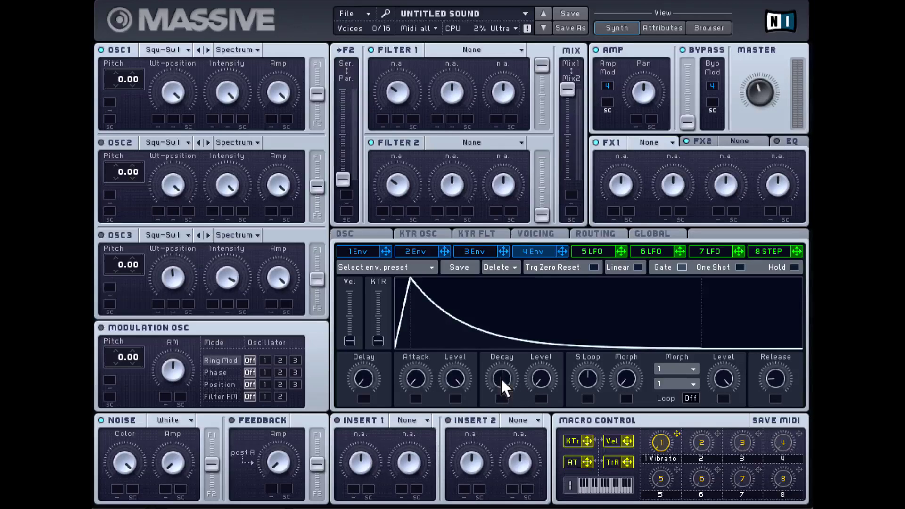
mouse_move(502, 377)
left_mouse_down()
mouse_move(504, 408)
mouse_move(501, 362)
mouse_move(504, 389)
left_mouse_up()
left_click_drag(773, 376, 770, 308)
left_click_drag(544, 374, 536, 254)
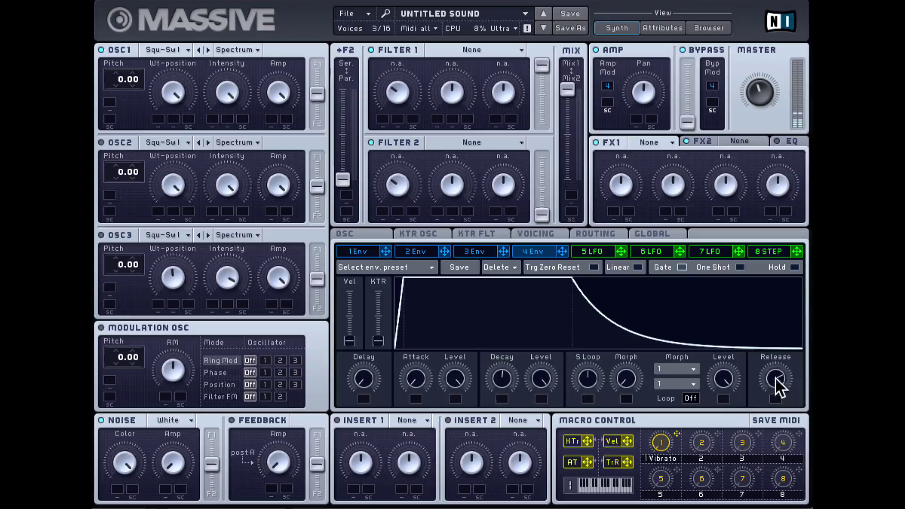
left_click_drag(777, 378, 777, 416)
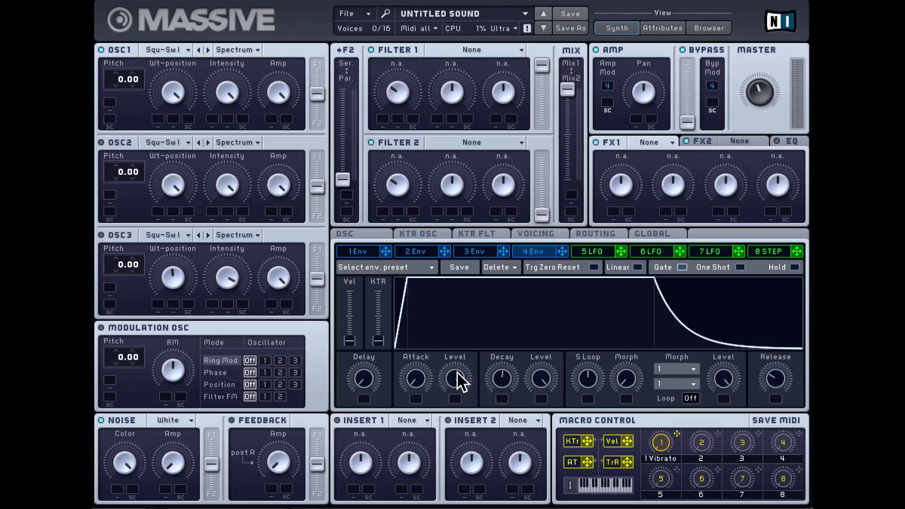
Lower envelope 4's Attack Level to zero and return it to maximum, reducing the Decay Level slightly
left_click_drag(457, 371, 463, 408)
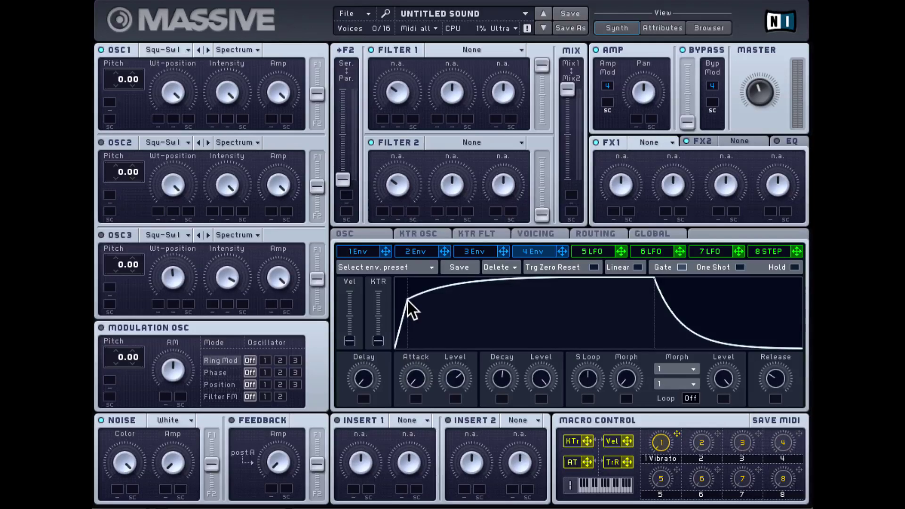
left_click_drag(407, 298, 409, 308)
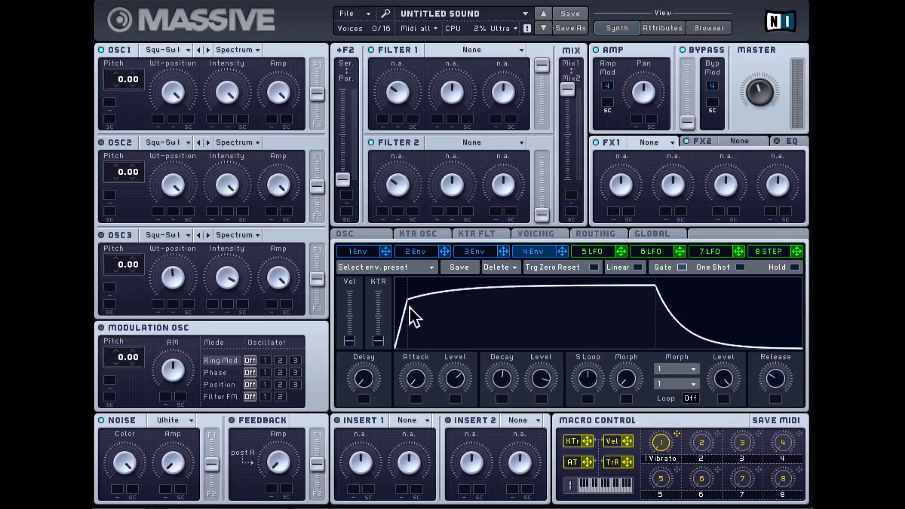
left_click_drag(459, 375, 462, 462)
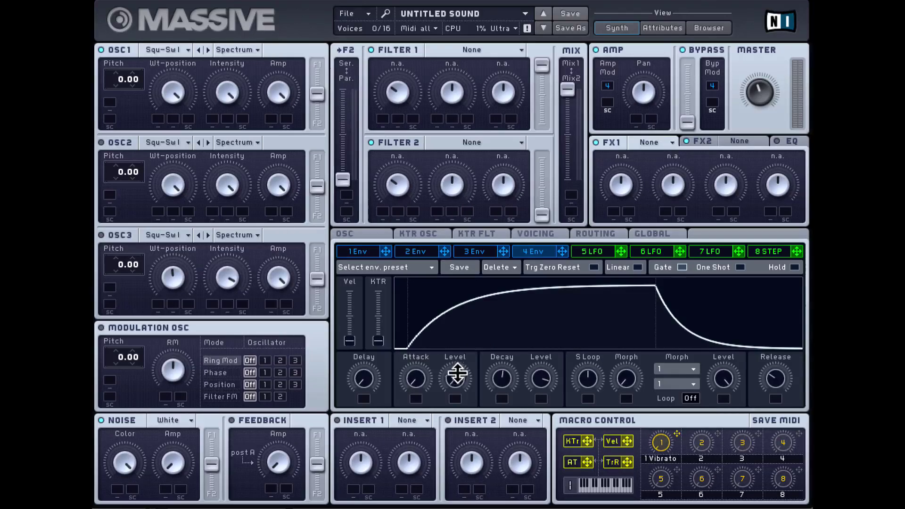
left_click_drag(456, 378, 447, 244)
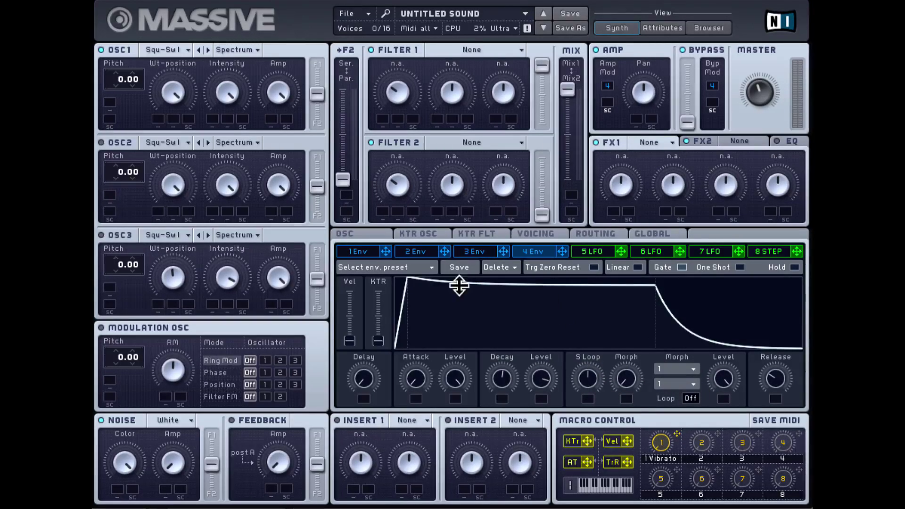
Assign envelope 1 as a modulator of Filter 1's first knob and set an upward modulation range
left_click(361, 254)
left_click_drag(362, 254, 452, 90)
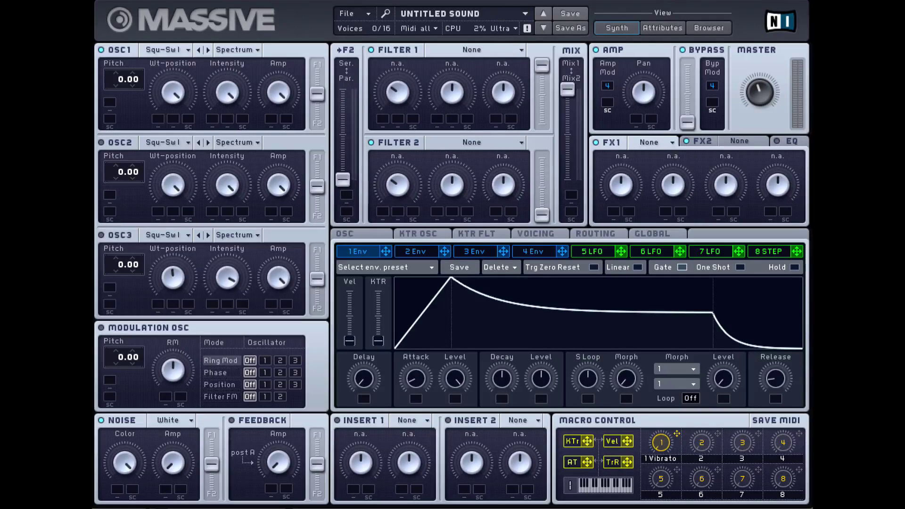
right_click(383, 116)
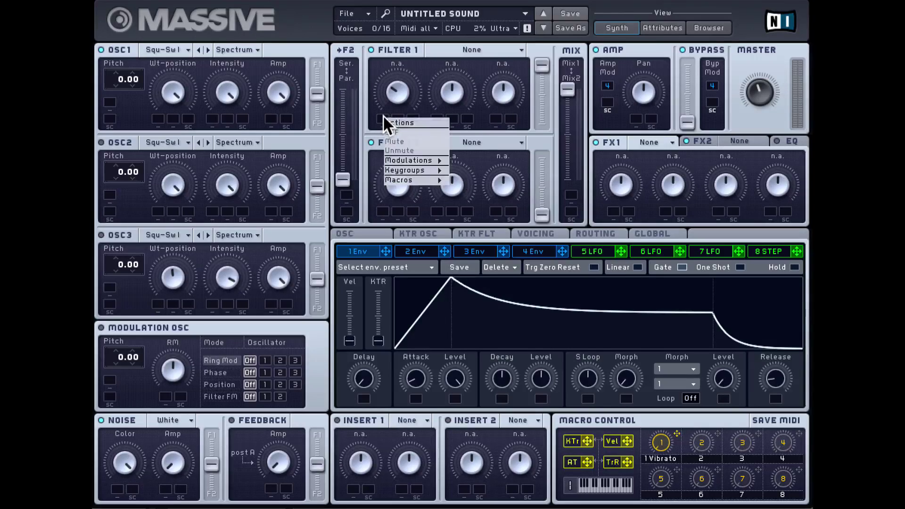
left_click(447, 162)
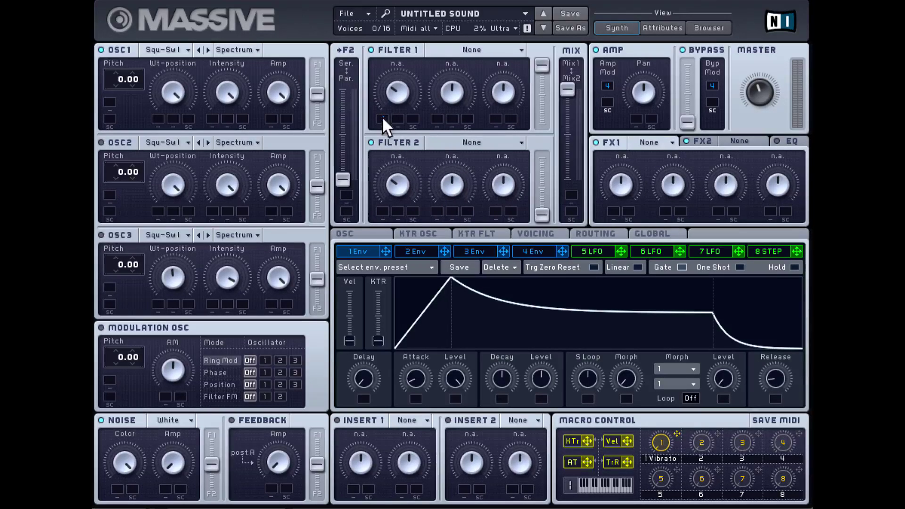
left_click_drag(379, 94, 378, 75)
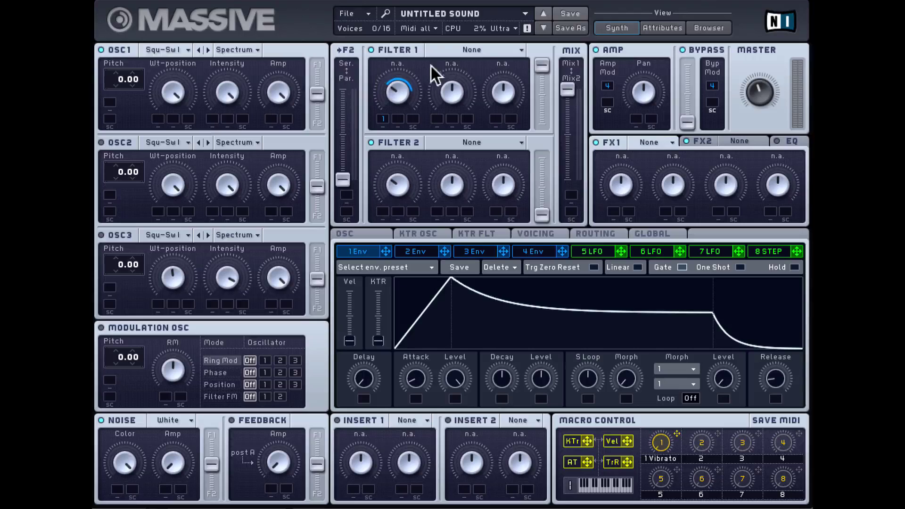
Set Filter 1 to Lowpass 4 and lower its Resonance to minimum
left_click(478, 47)
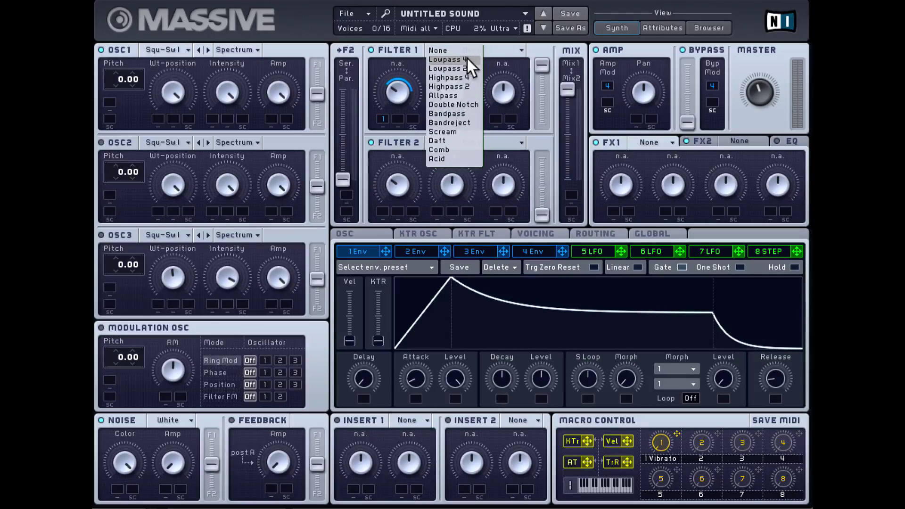
left_click(467, 57)
left_click_drag(504, 90, 504, 142)
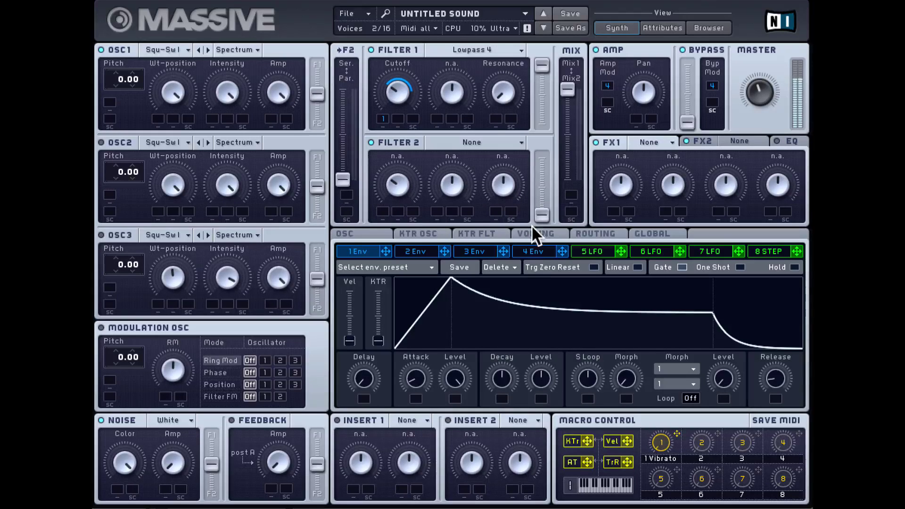
Raise envelope 4's Decay Level to maximum and shorten envelope 1's Attack time
left_click(538, 253)
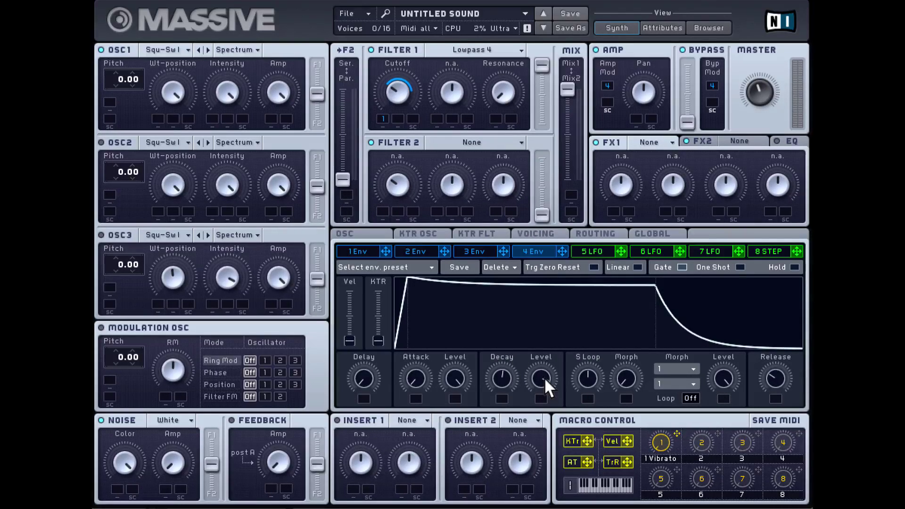
left_click_drag(545, 378, 537, 344)
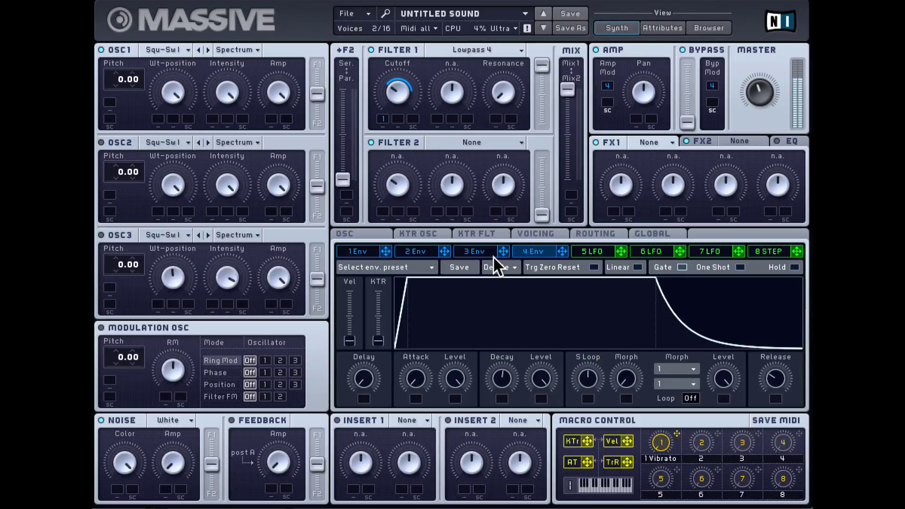
left_click(359, 251)
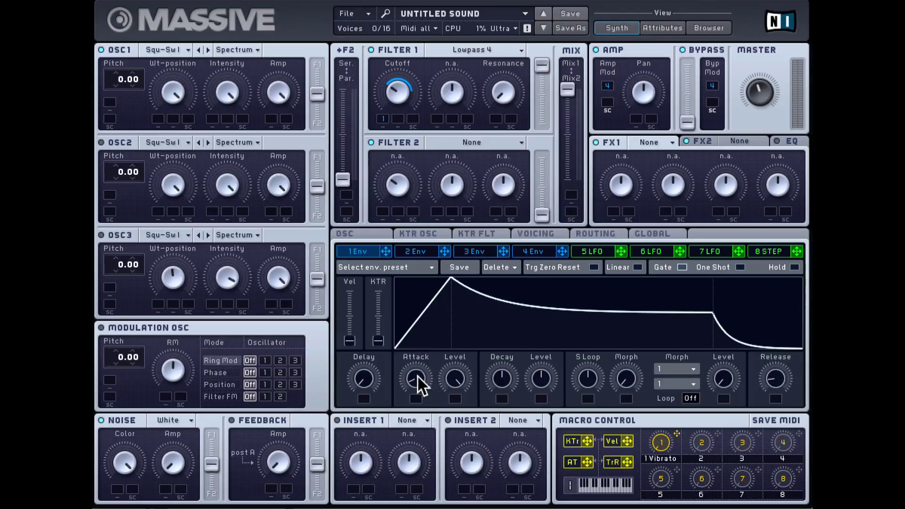
left_click_drag(416, 376, 422, 425)
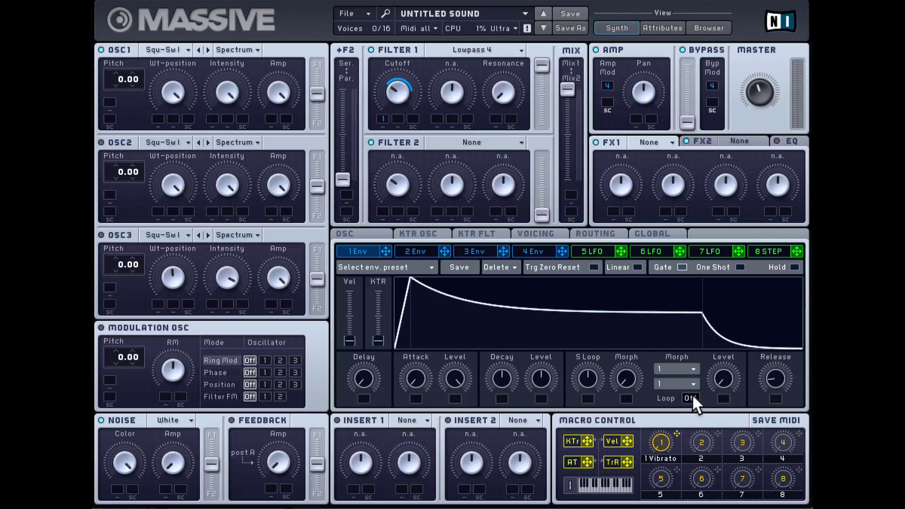
Try envelope 1's Loop count at inf, 32 and 5, ending on inf
left_click_drag(692, 393, 682, 258)
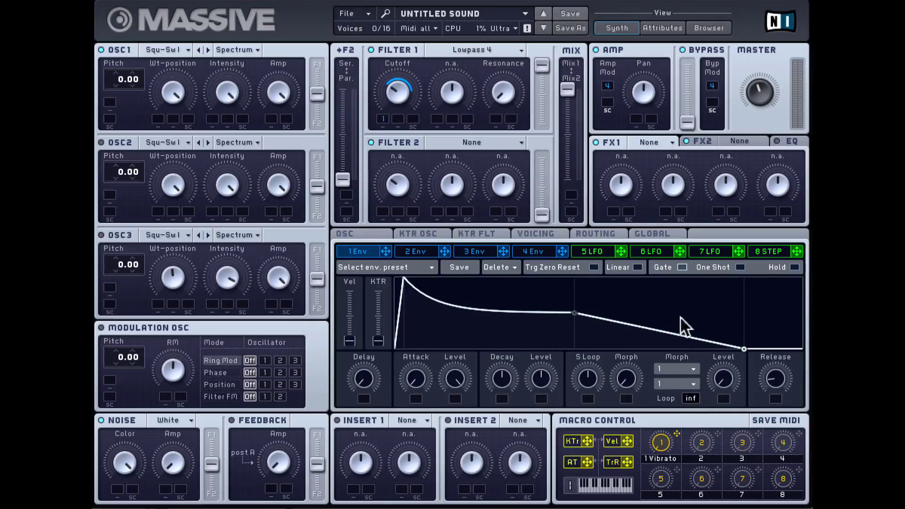
left_click_drag(693, 399, 694, 407)
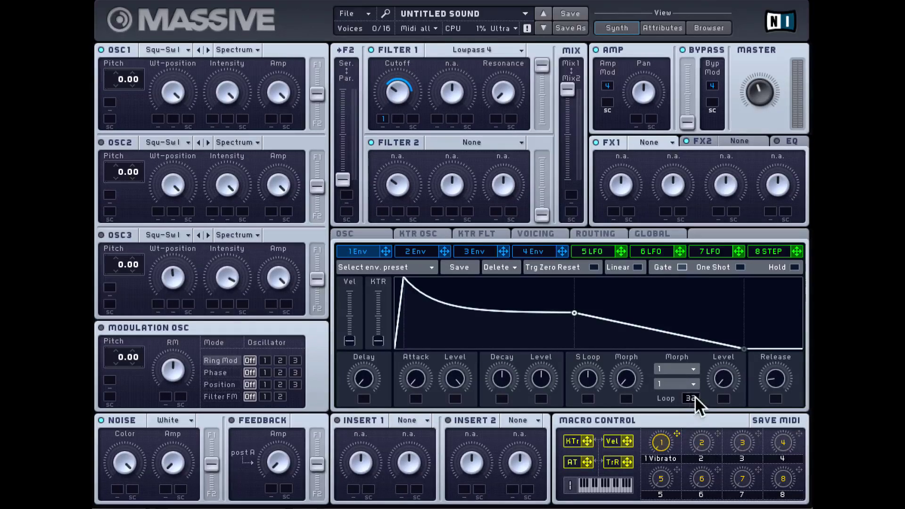
left_click_drag(693, 394, 694, 500)
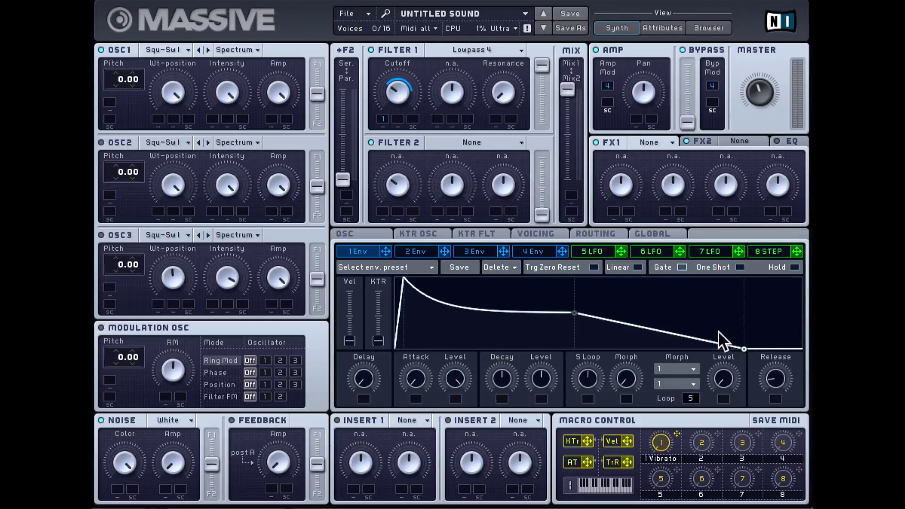
left_click_drag(692, 398, 677, 293)
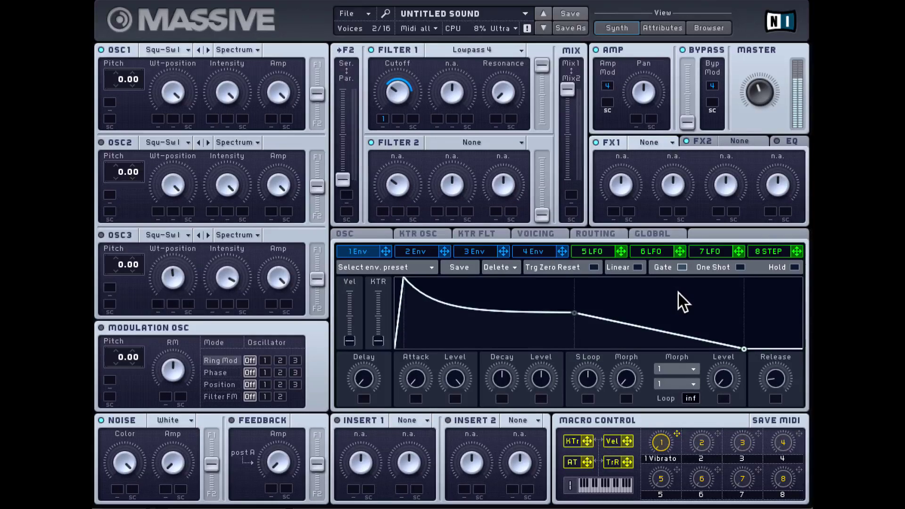
Reshape envelope 1's loop by reducing S Loop, raising the Morph Level to maximum and lowering the Decay Level to zero
left_click_drag(585, 378, 599, 395)
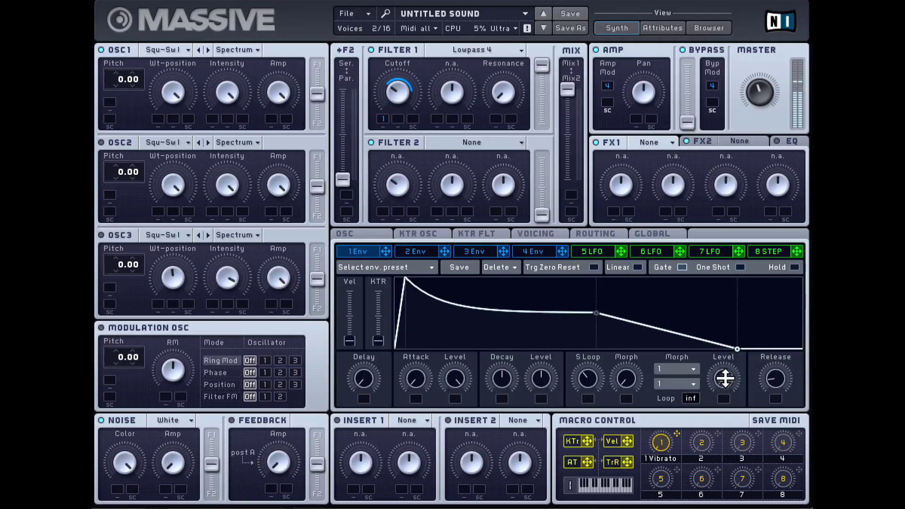
left_click_drag(725, 375, 723, 259)
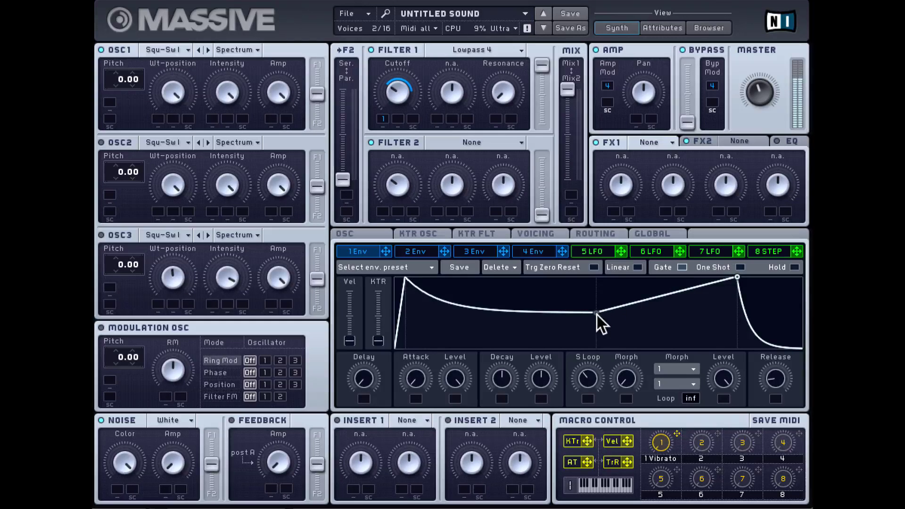
left_click_drag(541, 379, 542, 440)
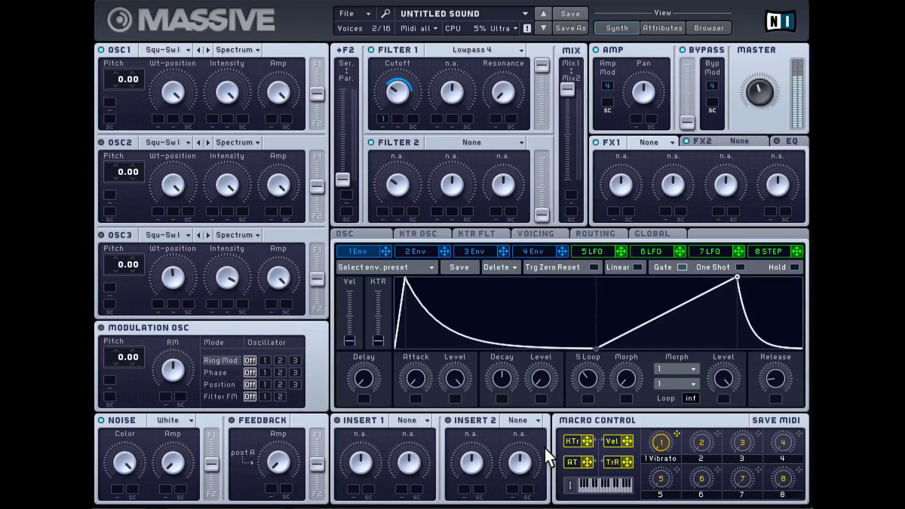
mouse_move(597, 376)
left_mouse_down()
mouse_move(586, 370)
mouse_move(590, 351)
mouse_move(586, 407)
mouse_move(590, 425)
mouse_move(589, 387)
mouse_move(598, 434)
mouse_move(595, 386)
left_mouse_up()
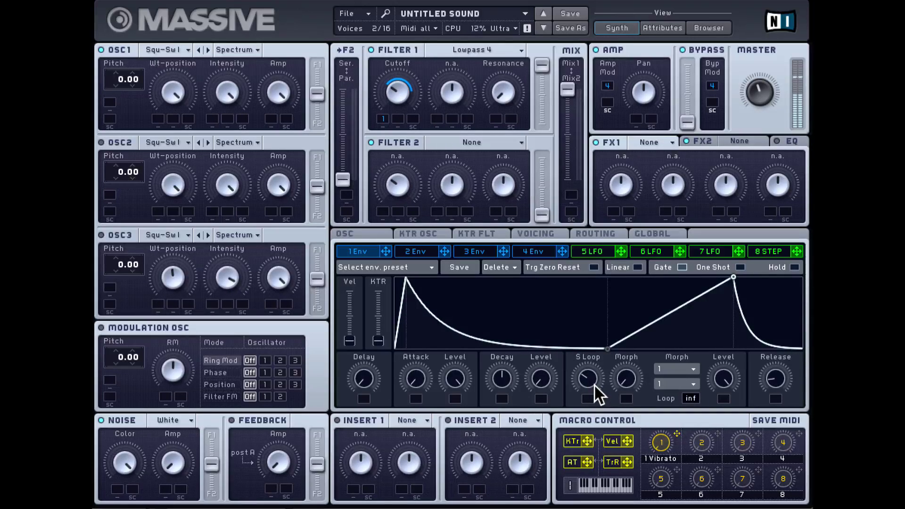
Try Peak Expo x2 as envelope 1's first Morph curve, ending on Curve 2
left_click(672, 368)
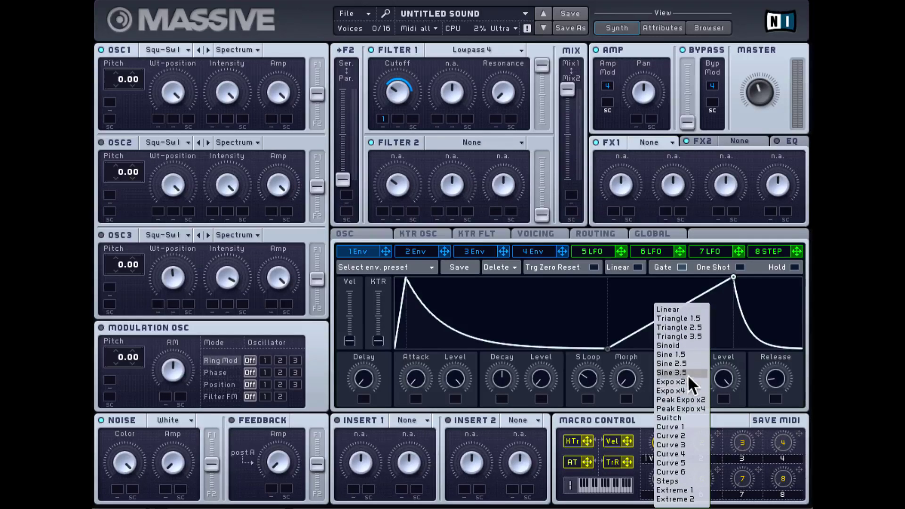
left_click(681, 401)
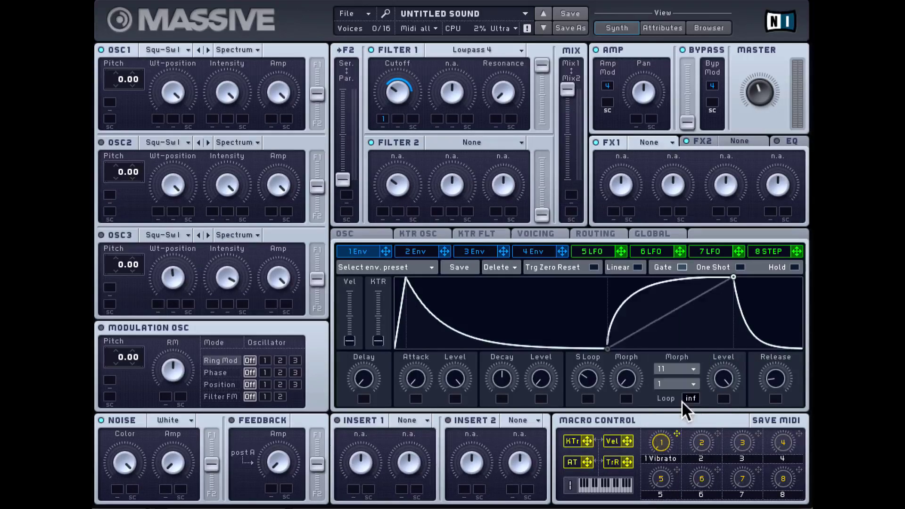
left_click(675, 368)
left_click(679, 435)
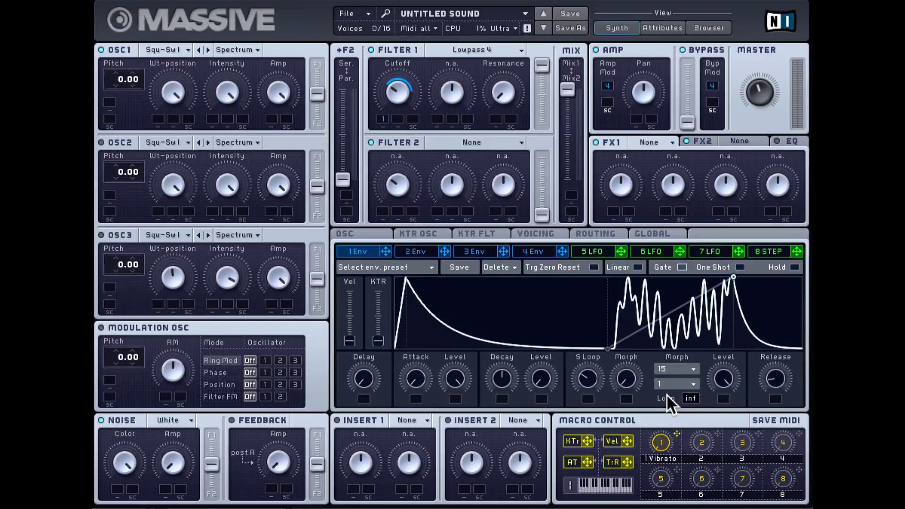
Raise envelope 1's S Loop and turn its Morph amount up to maximum, blending from the first curve to the second
left_click_drag(592, 379, 592, 333)
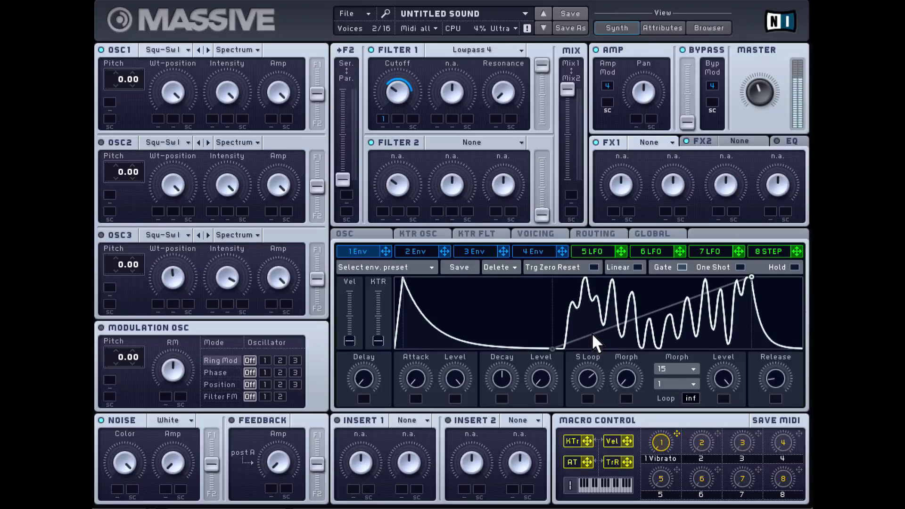
mouse_move(593, 333)
left_mouse_down()
mouse_move(591, 363)
mouse_move(591, 341)
left_mouse_up()
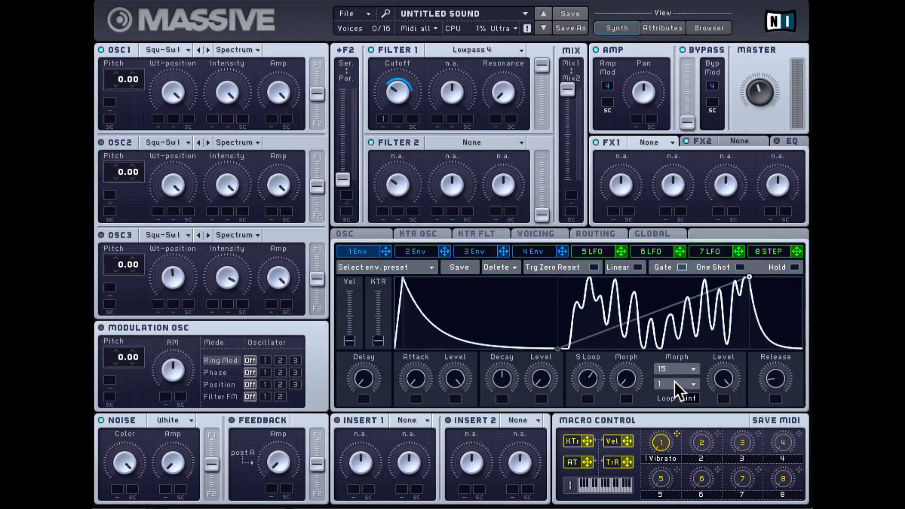
left_click_drag(626, 379, 612, 297)
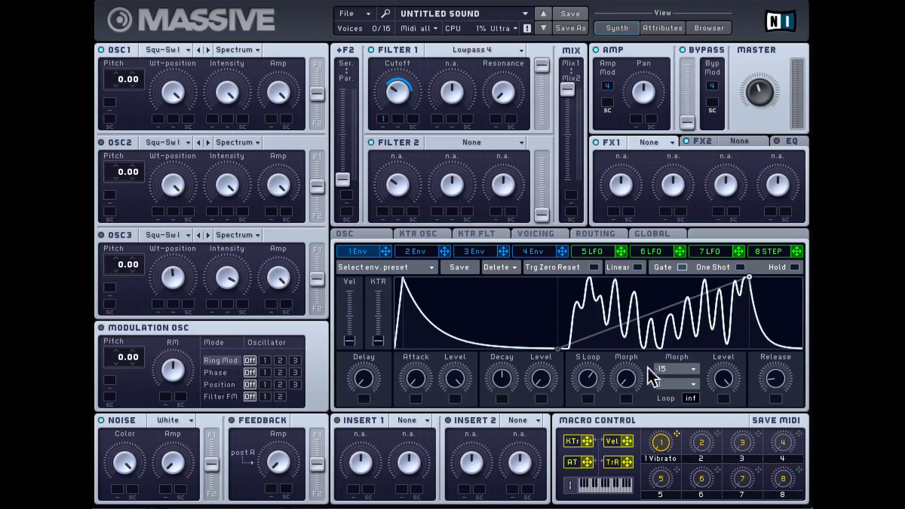
left_click_drag(627, 377, 619, 223)
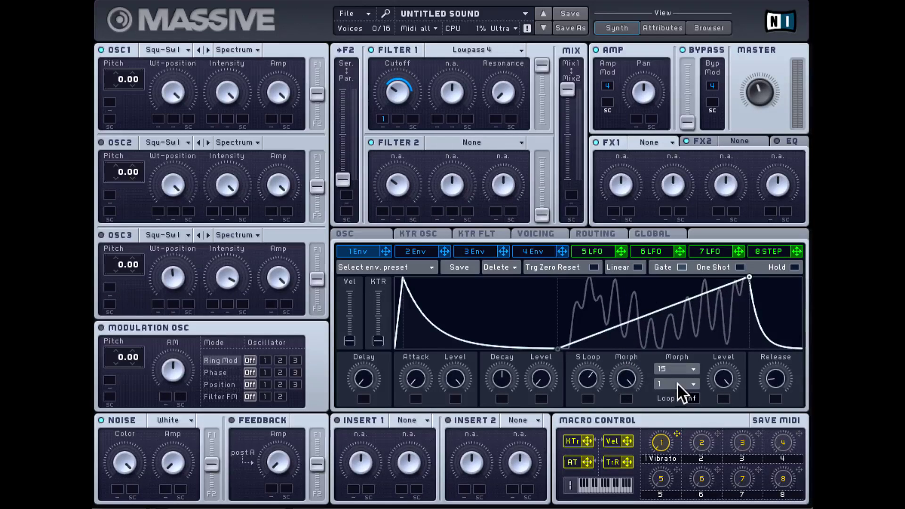
mouse_move(627, 380)
left_mouse_down()
mouse_move(642, 503)
mouse_move(627, 378)
left_mouse_up()
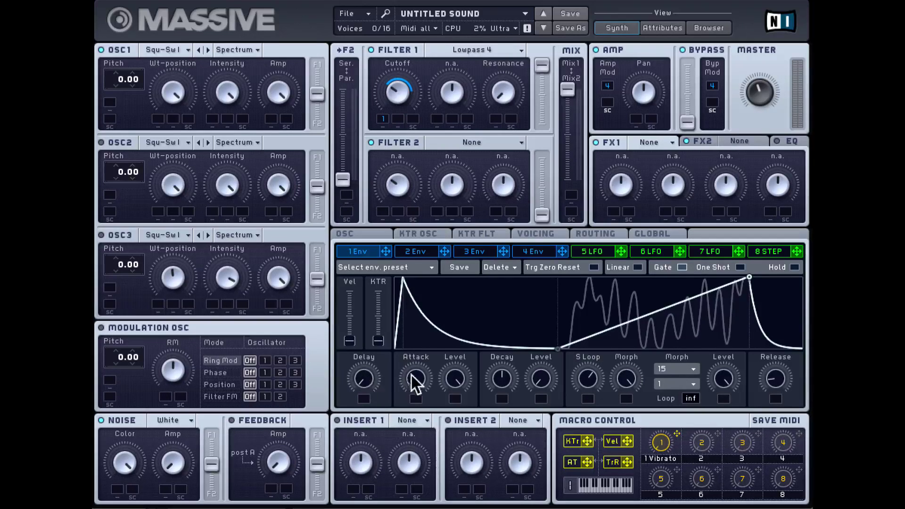
Vary envelope 1's Delay time and Vel amount, returning both to minimum
left_click_drag(364, 374, 353, 298)
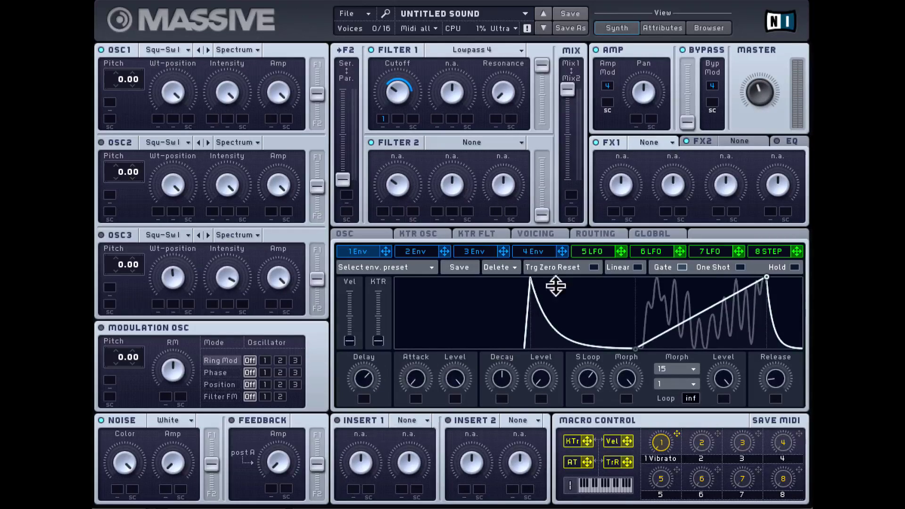
left_click_drag(364, 380, 364, 370)
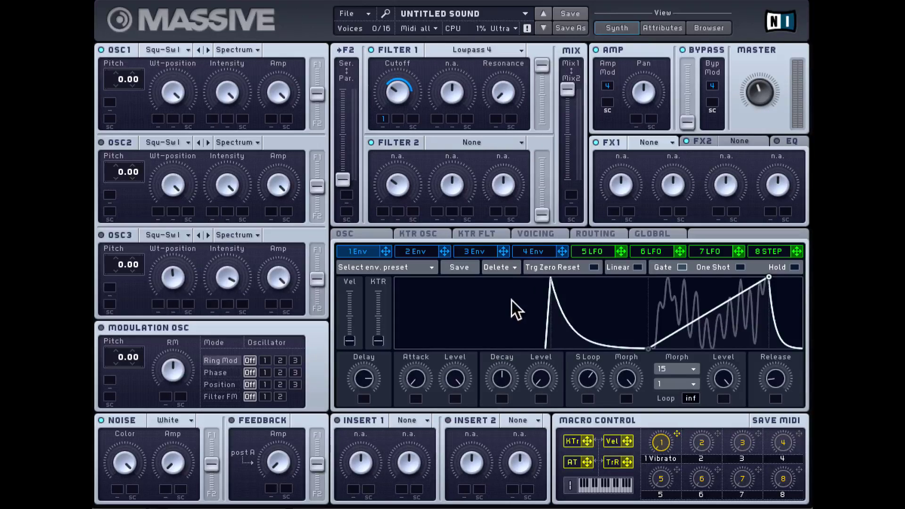
left_click_drag(366, 374, 400, 465)
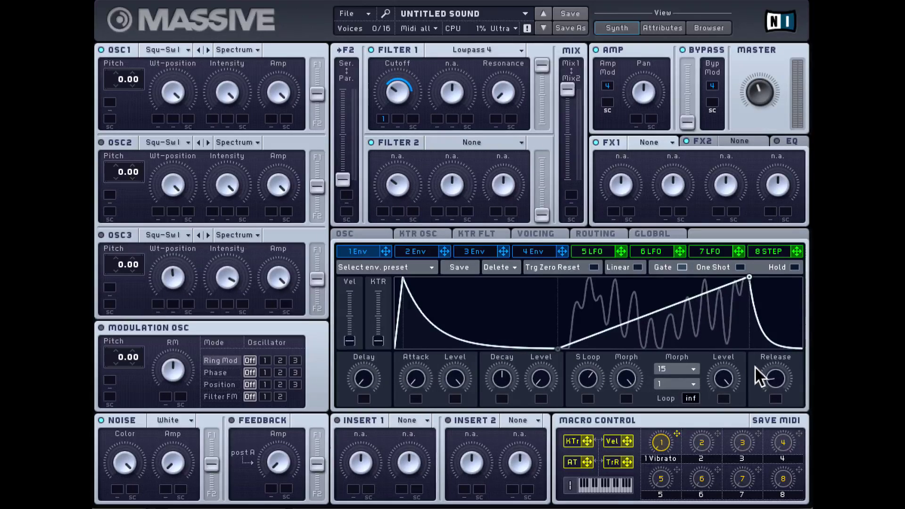
left_click_drag(349, 341, 347, 293)
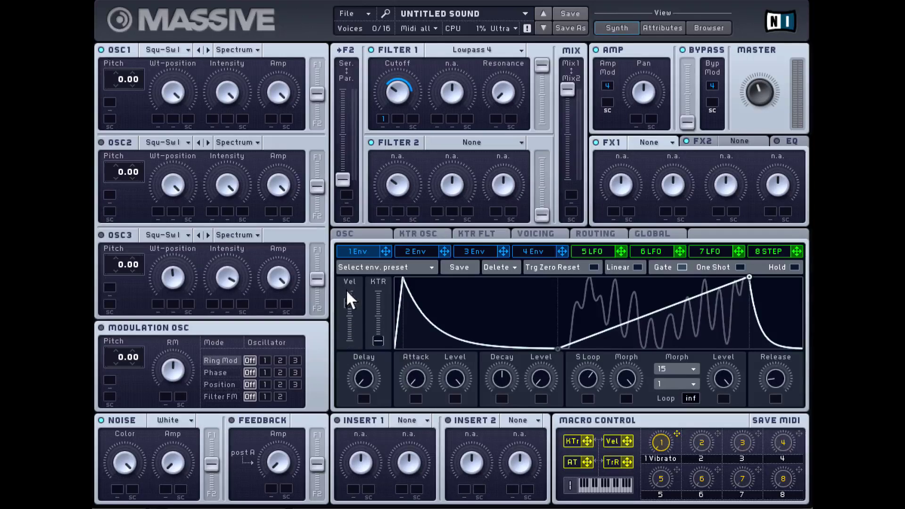
left_click_drag(348, 329, 355, 372)
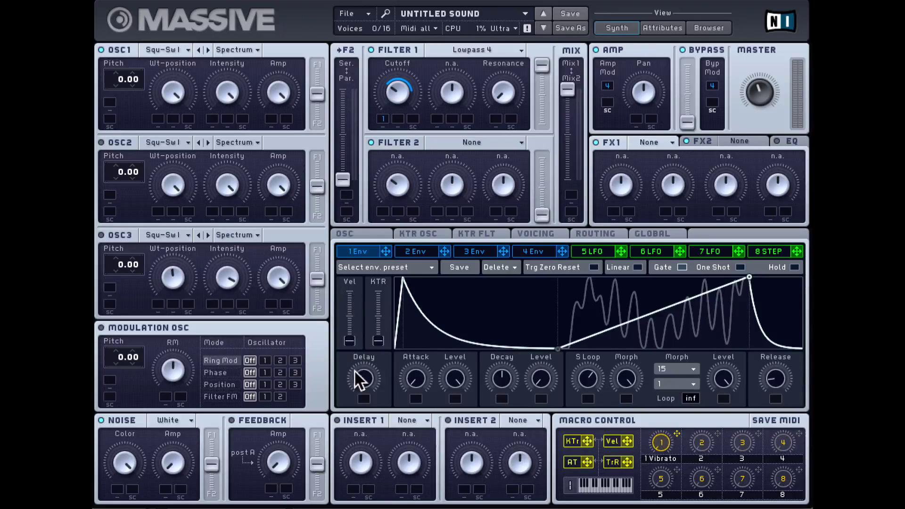
Show envelope 4 and vary its Vel and KTR amounts, bringing each back down from maximum
left_click(536, 251)
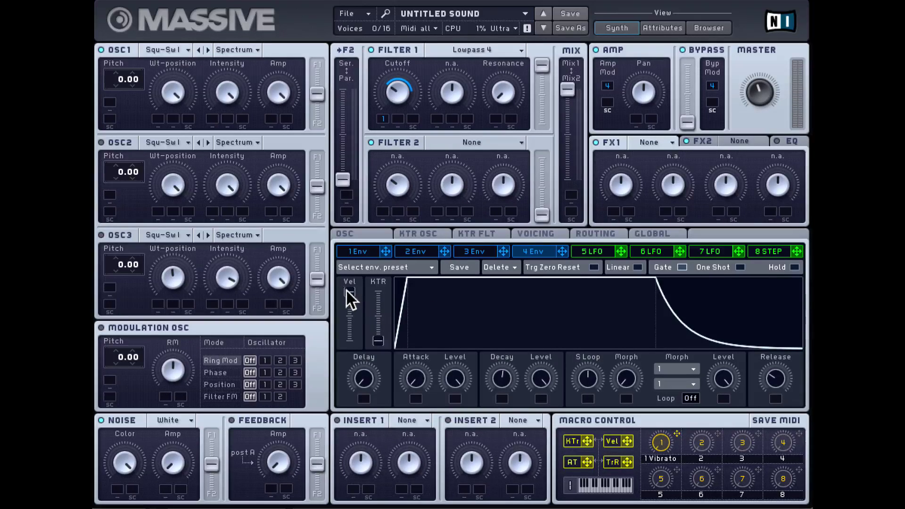
left_click_drag(349, 308, 357, 350)
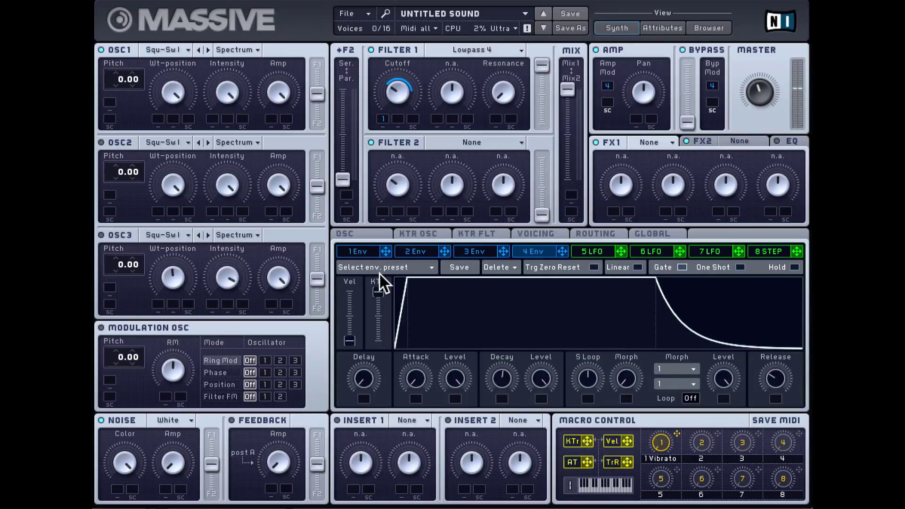
left_click_drag(378, 290, 381, 334)
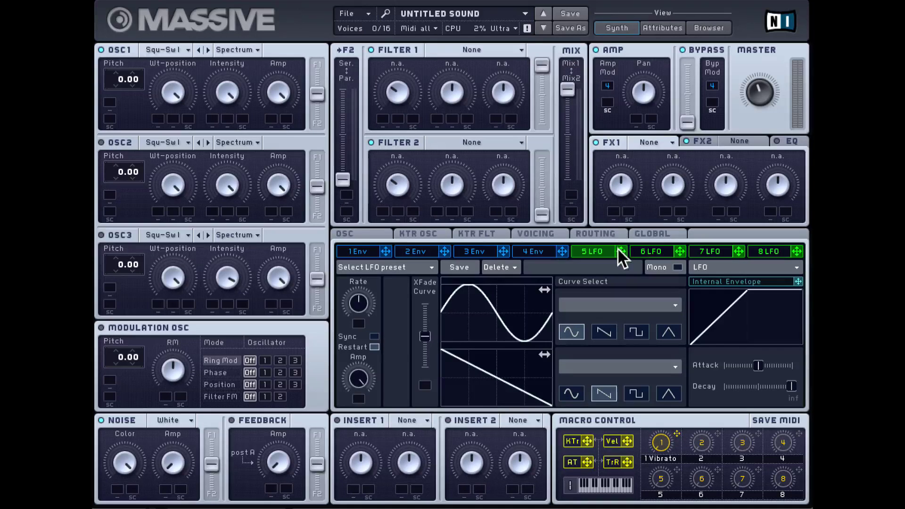
Assign LFO 5 as a modulator of Filter 1's first knob and set its modulation range
mouse_move(621, 251)
left_mouse_down()
mouse_move(452, 115)
mouse_move(380, 115)
mouse_move(379, 95)
mouse_move(401, 75)
left_mouse_up()
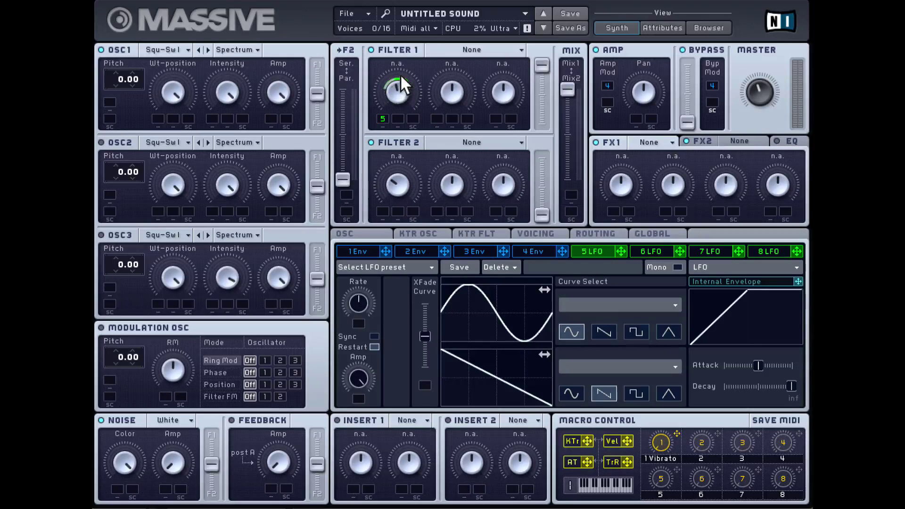
Set Filter 1 to Lowpass 4 and turn its Resonance down to minimum
left_click(476, 50)
left_click(461, 60)
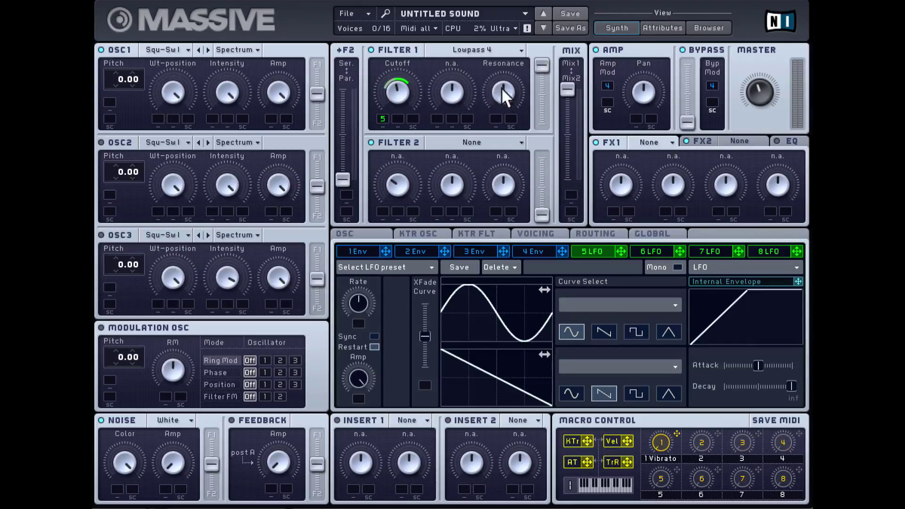
left_click_drag(503, 90, 509, 208)
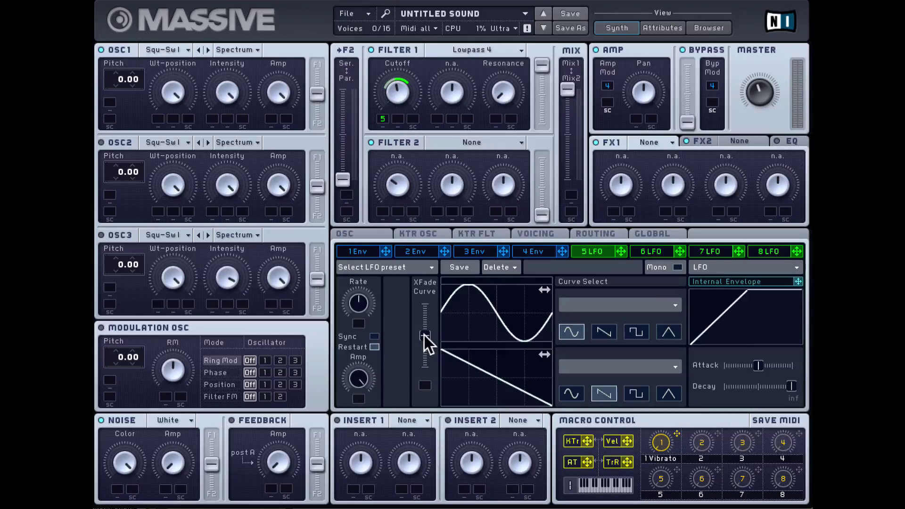
Crossfade LFO 5 between both XFade Curve extremes, ending on the first curve, and shift the phase of both curves
left_click_drag(424, 333, 424, 305)
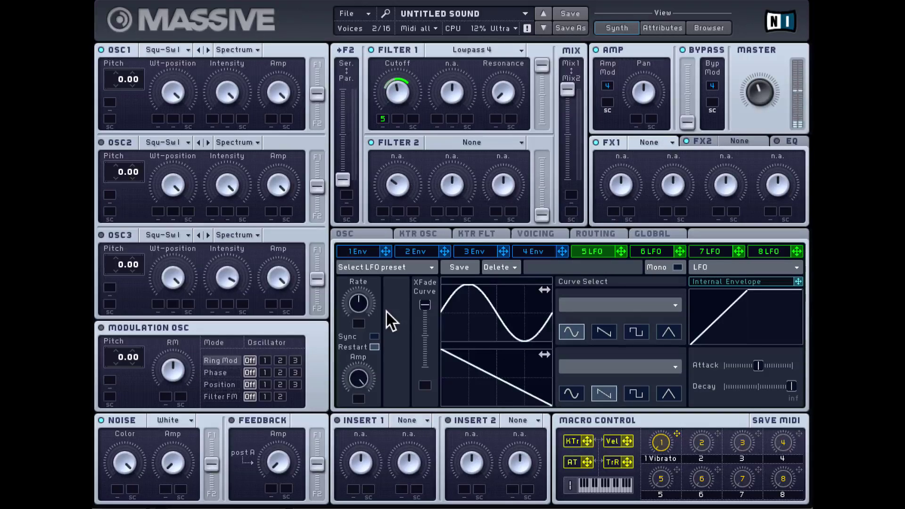
left_click_drag(424, 305, 441, 435)
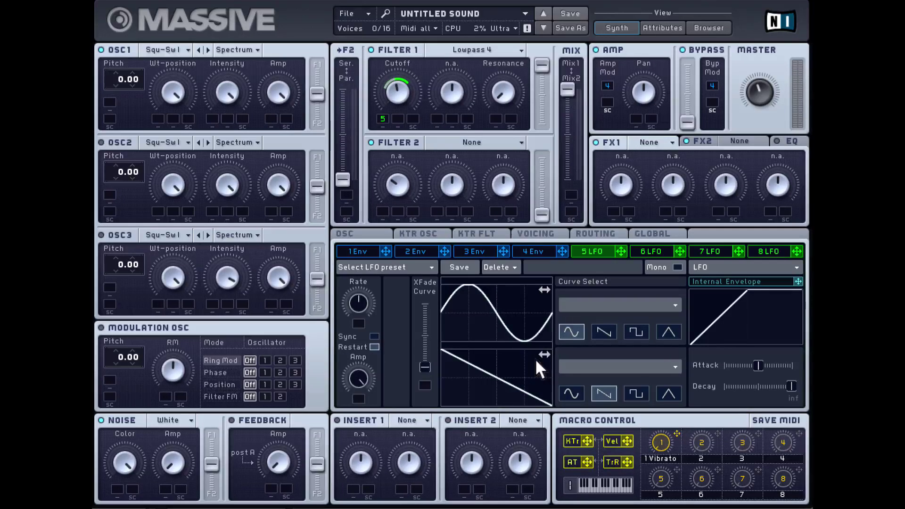
left_click_drag(536, 358, 516, 378)
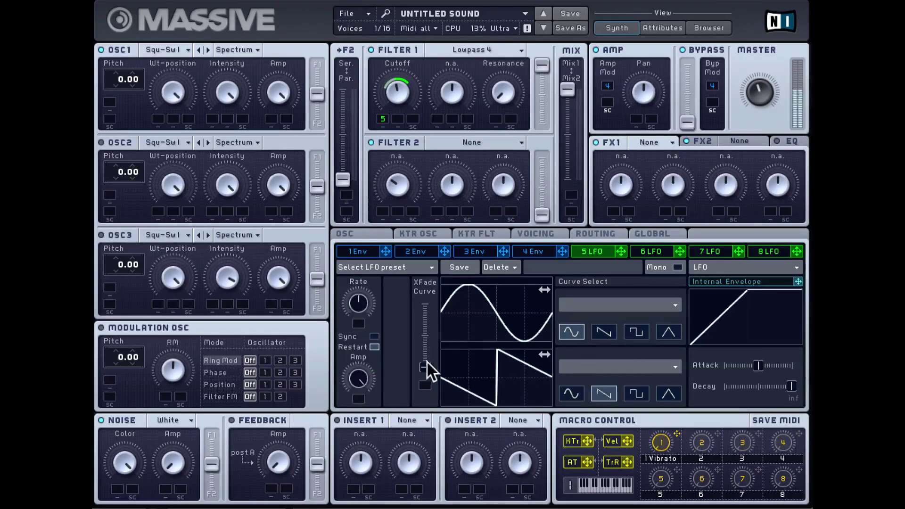
left_click_drag(425, 367, 423, 285)
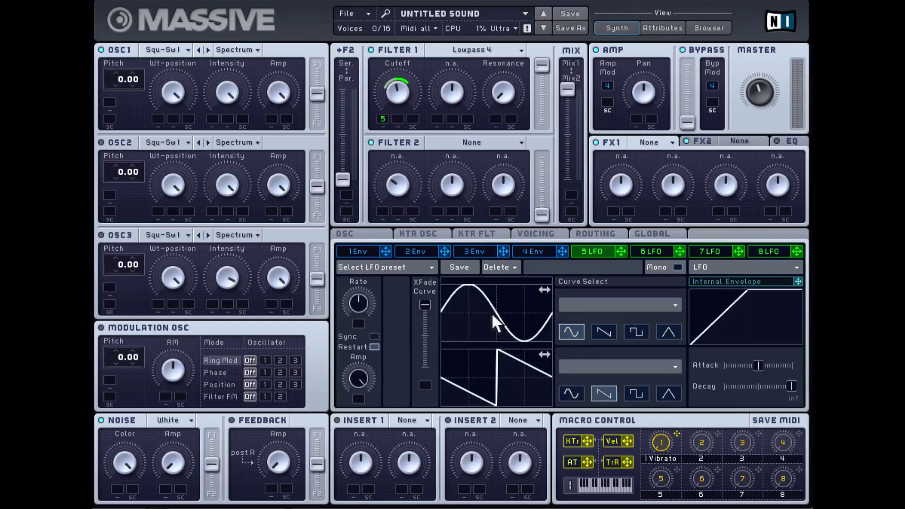
left_click_drag(492, 312, 462, 311)
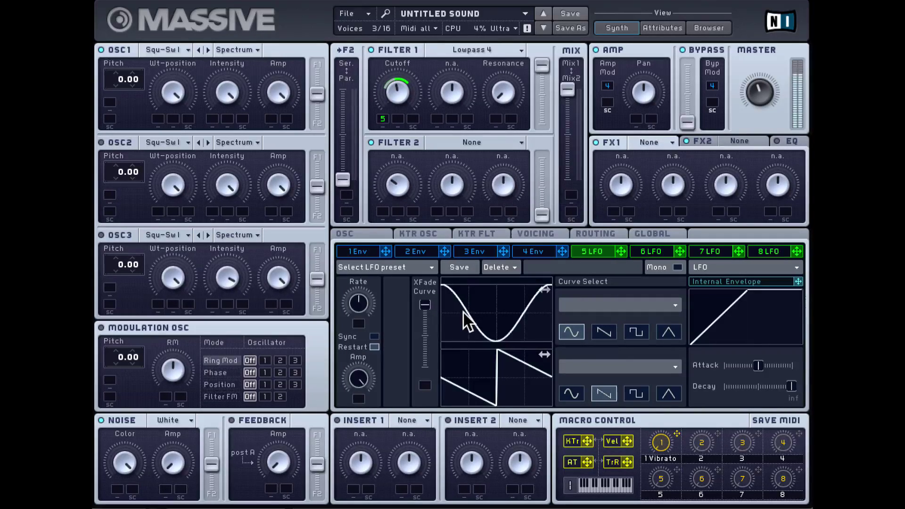
Try the sawtooth, square, triangle and sine shapes on LFO 5's first curve, shifting the square's phase and ending on the triangle
left_click(603, 329)
left_click(635, 332)
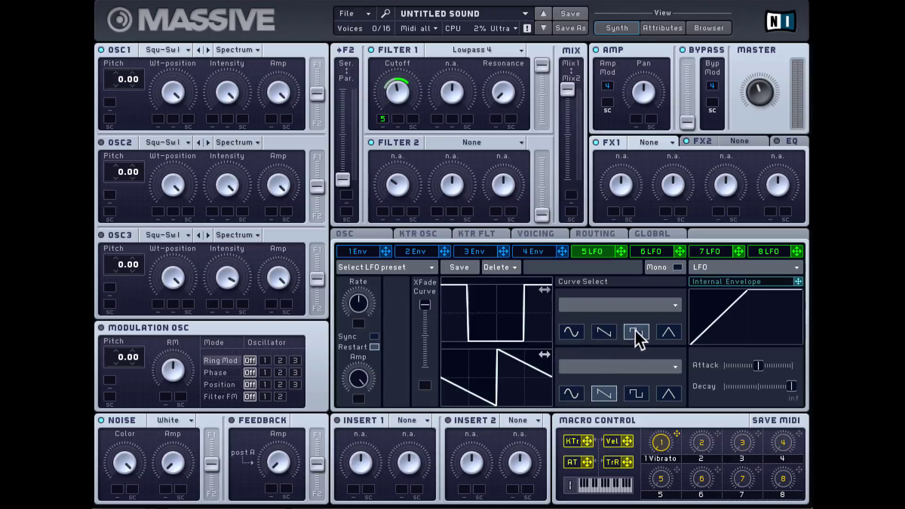
left_click(665, 334)
left_click(572, 333)
left_click(603, 334)
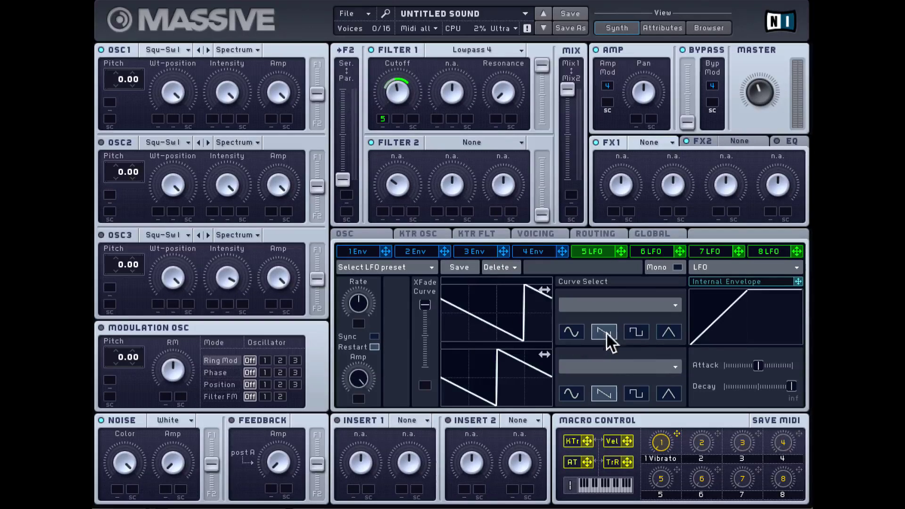
left_click(640, 333)
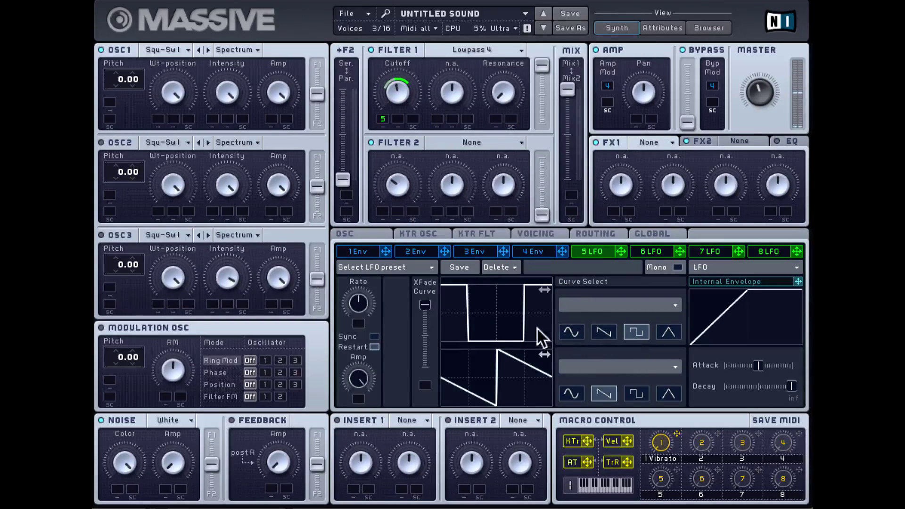
left_click_drag(538, 329, 494, 320)
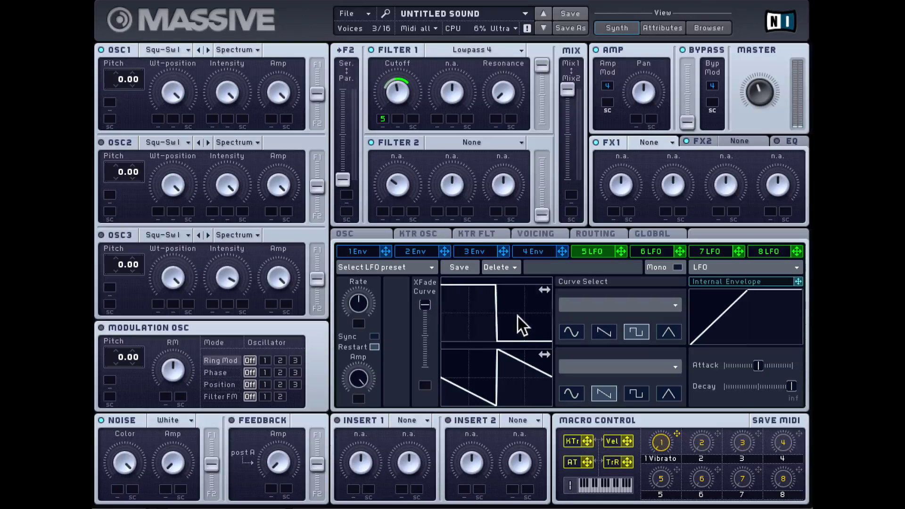
left_click(668, 331)
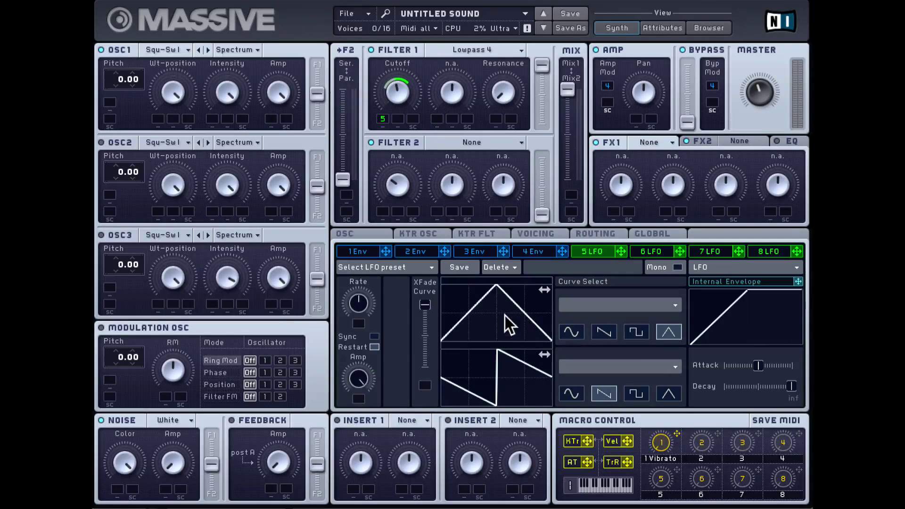
mouse_move(504, 314)
left_mouse_down()
mouse_move(463, 314)
mouse_move(495, 305)
left_mouse_up()
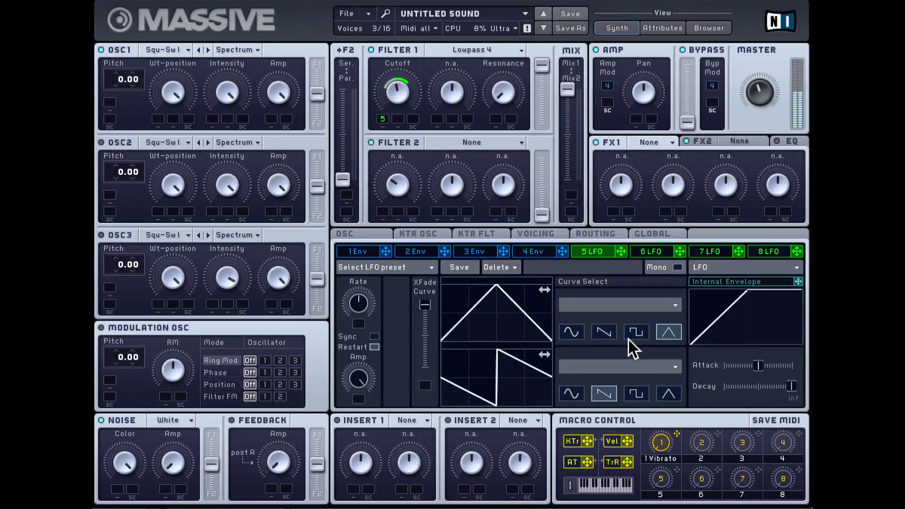
Try Triplet Ramps, Chineese Roof and Random Steps 1 as LFO 5's first curve, and restore the basic sine
left_click(638, 305)
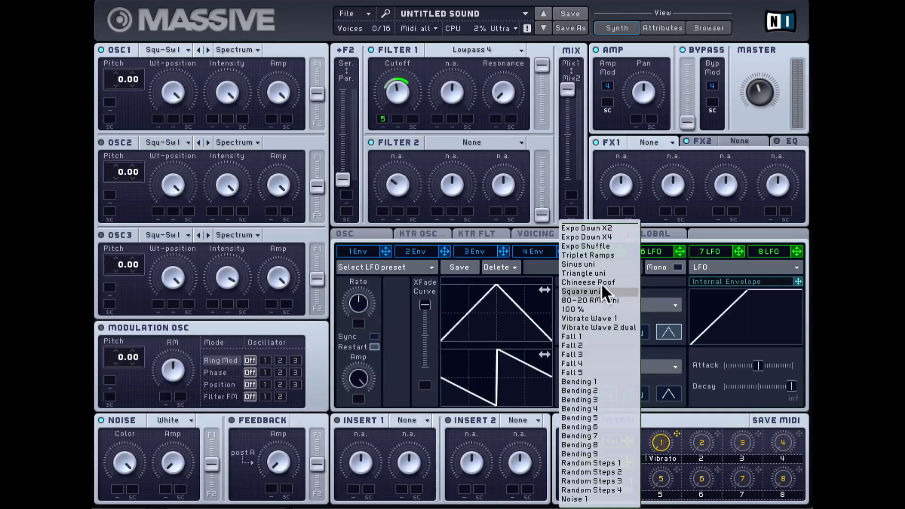
left_click(598, 255)
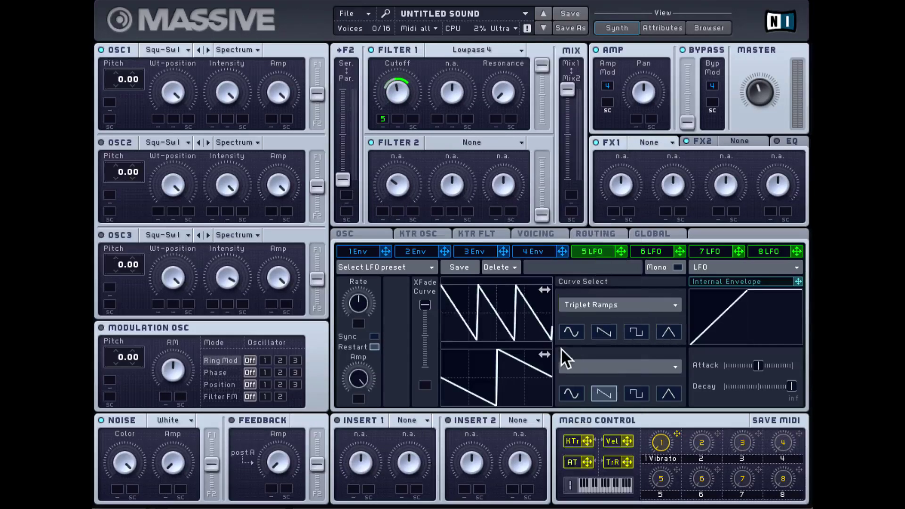
left_click(604, 304)
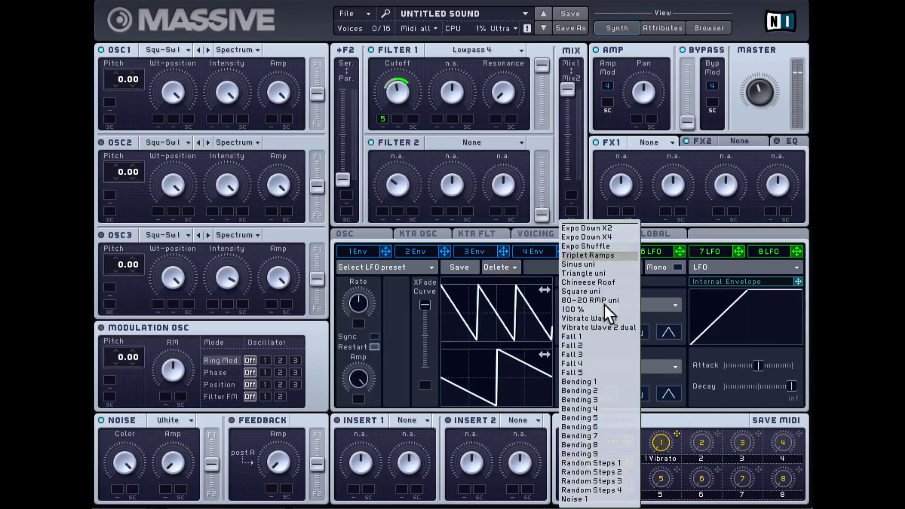
left_click(599, 280)
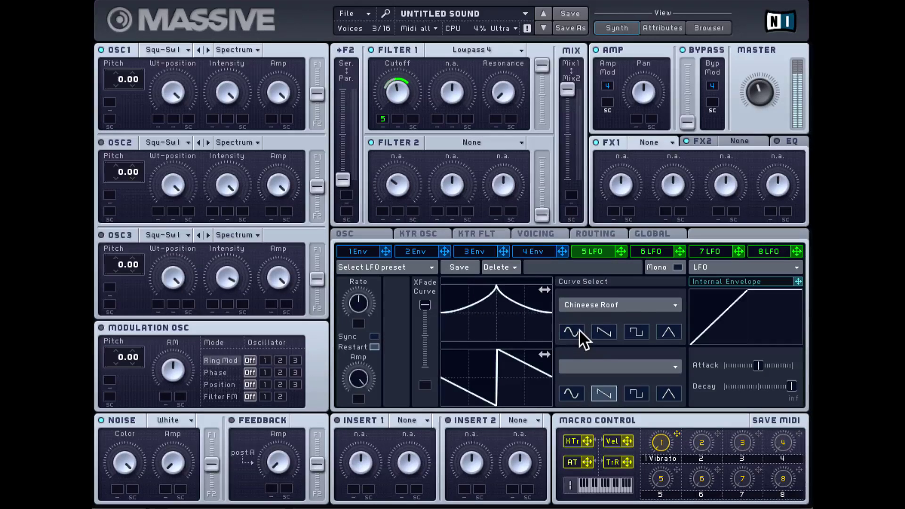
left_click(602, 306)
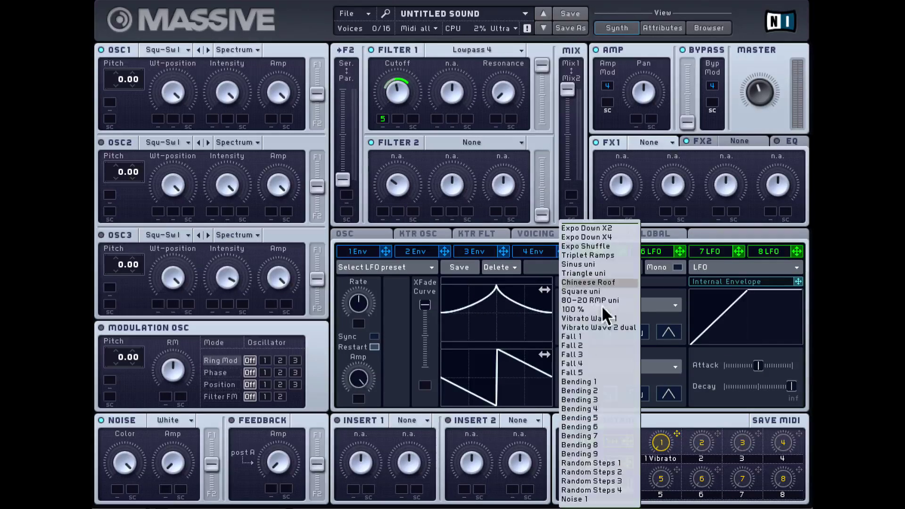
left_click(596, 463)
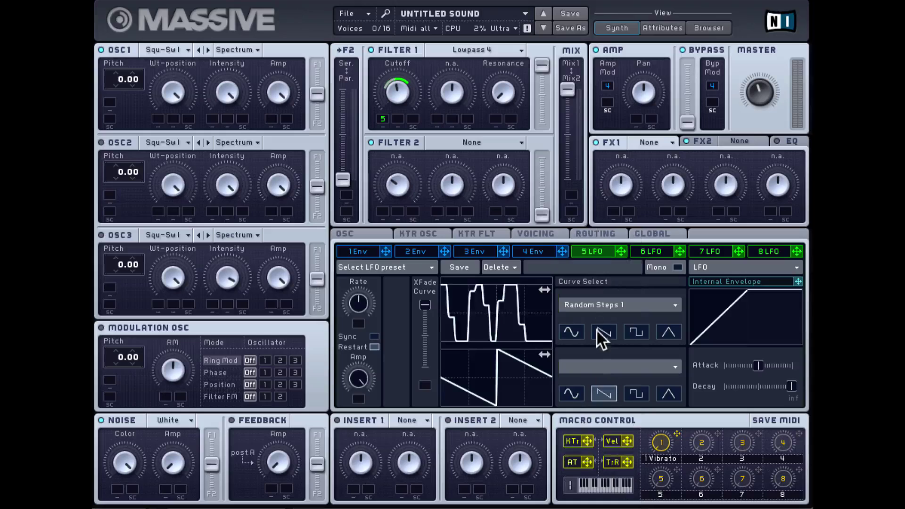
left_click(607, 300)
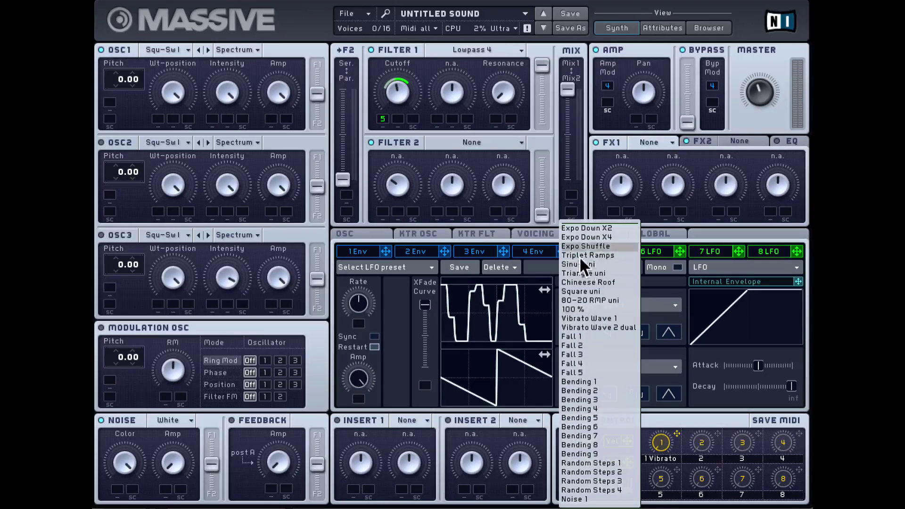
left_click(549, 287)
left_click(573, 330)
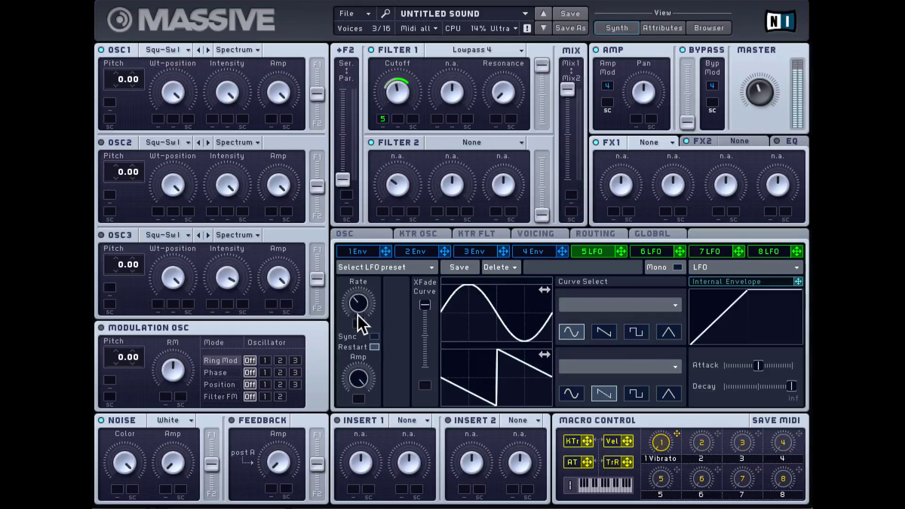
Sync LFO 5 with a ratio of 1/12 and switch Sync off again
left_click(374, 337)
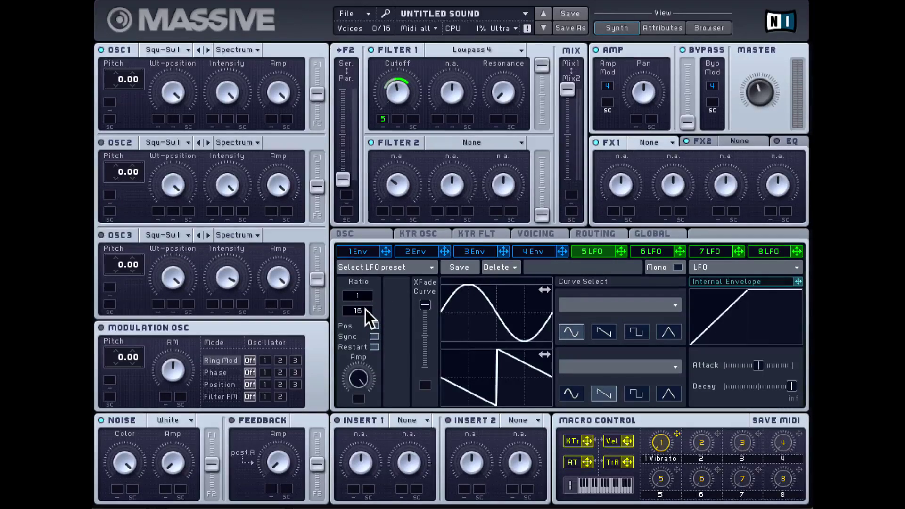
left_click_drag(365, 308, 366, 314)
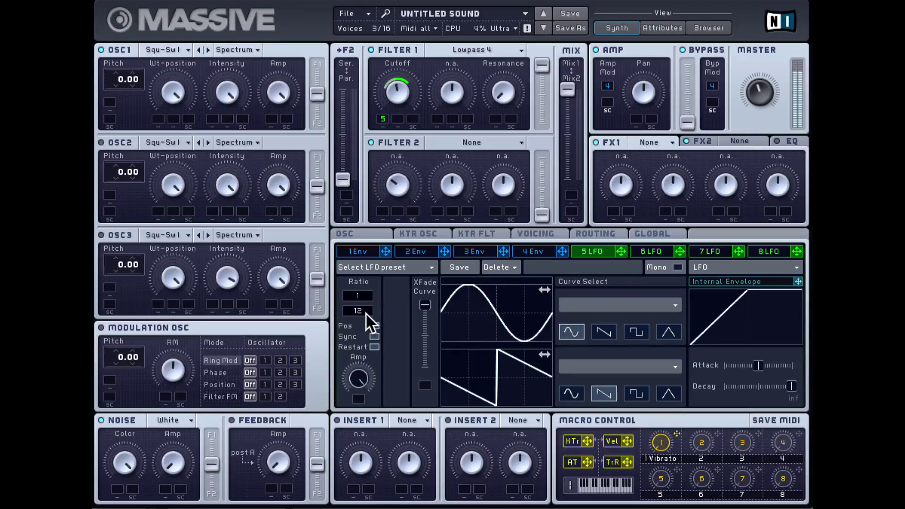
left_click(374, 336)
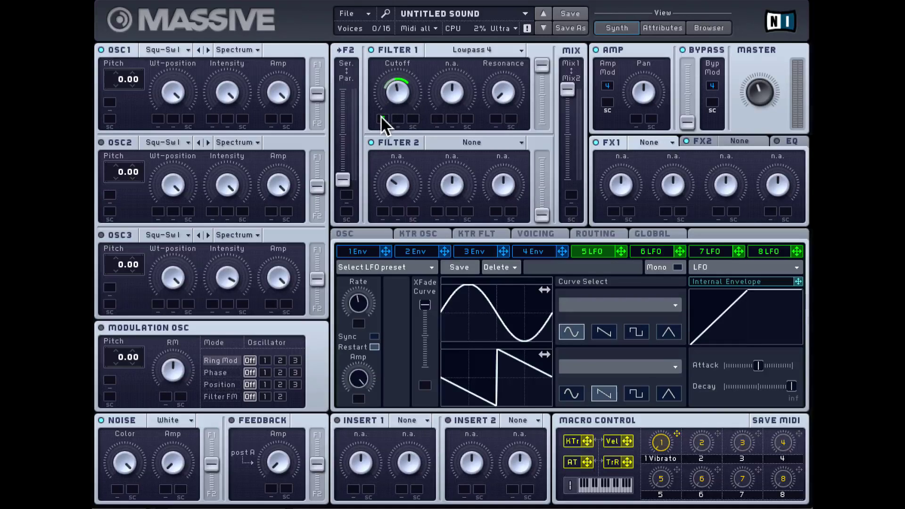
Vary LFO 5's range on Filter 1's Cutoff, and temporarily assign LFO 5 to OSC1's Wt-position before removing that assignment
mouse_move(381, 115)
left_mouse_down()
mouse_move(381, 136)
mouse_move(378, 118)
left_mouse_up()
left_click_drag(621, 247, 188, 89)
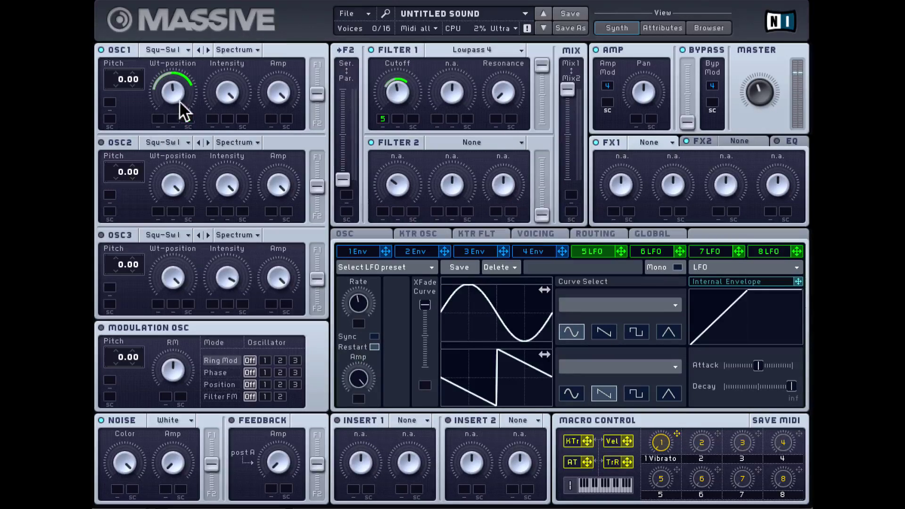
right_click(188, 116)
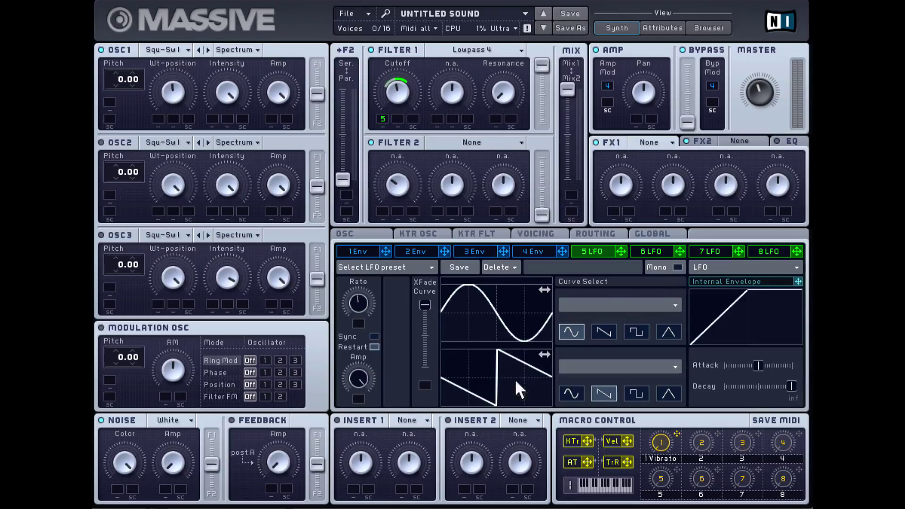
Shift LFO 5's second curve back to a single descending ramp and crossfade fully to it
left_click_drag(516, 390, 424, 353)
left_click_drag(426, 307, 425, 366)
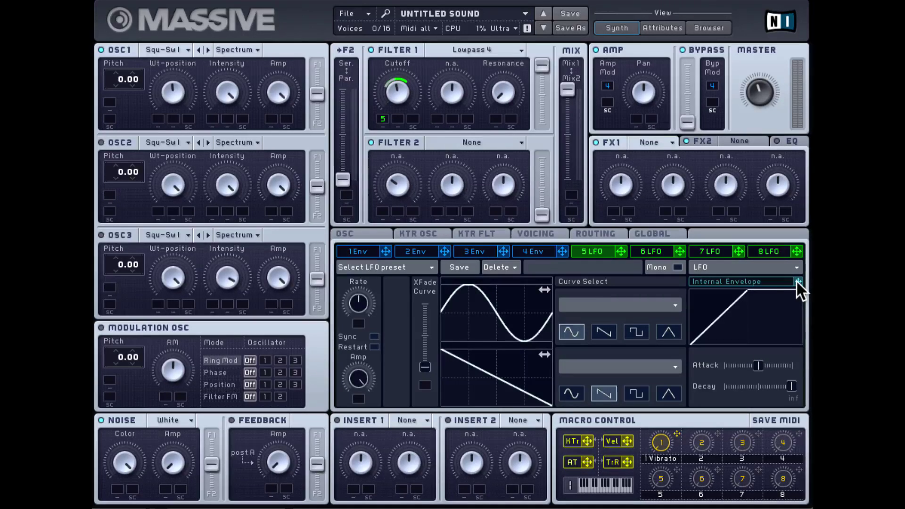
Assign LFO 5's Internal Envelope to its Rate with a modulation range, setting Attack to minimum and Decay to about halfway
left_click_drag(797, 280, 430, 382)
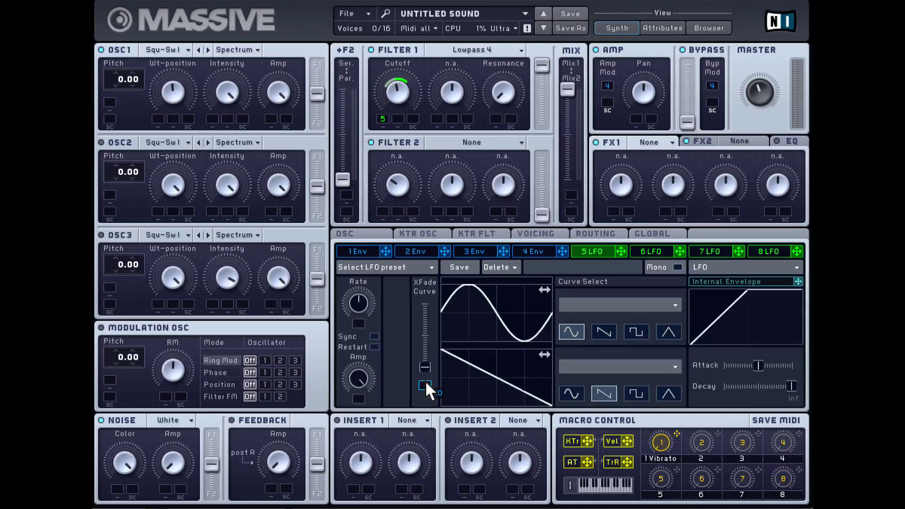
left_click_drag(426, 383, 355, 293)
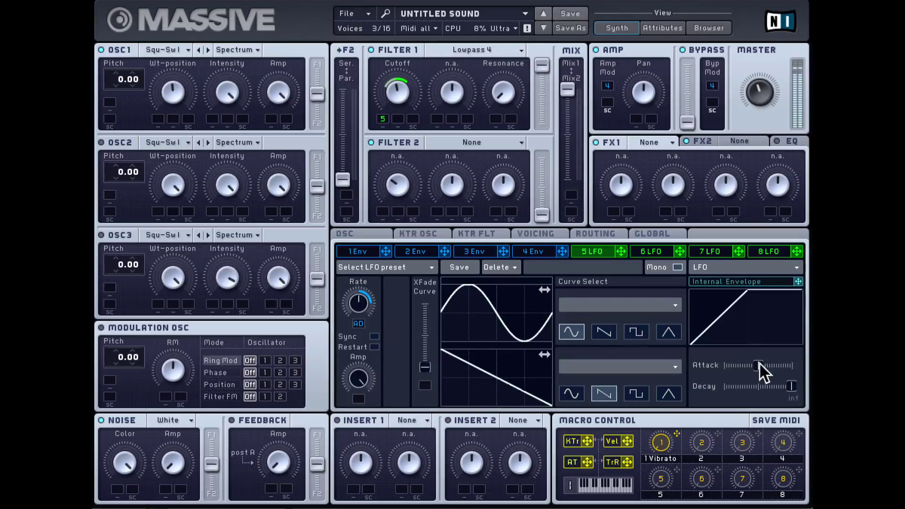
left_click_drag(759, 364, 769, 364)
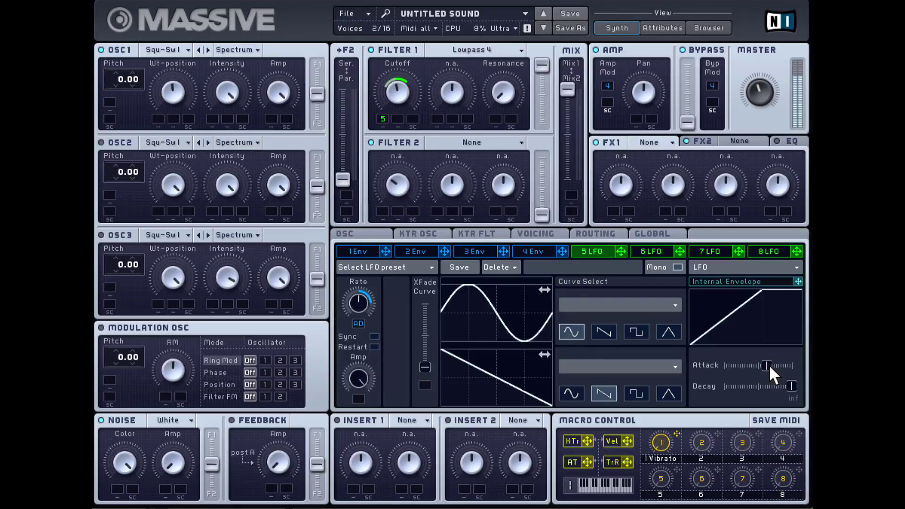
left_click_drag(768, 364, 715, 366)
left_click_drag(792, 386, 760, 384)
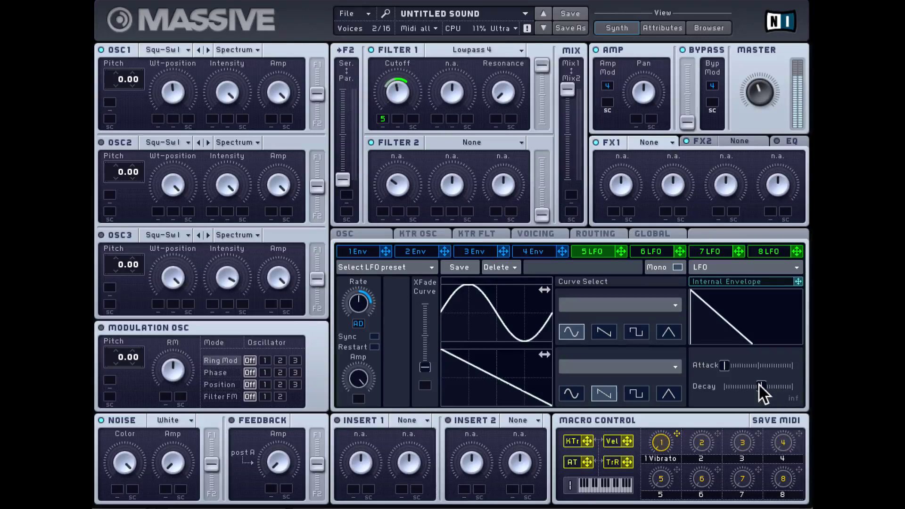
Raise LFO 5's Rate and vary its modulation range on Filter 1's Cutoff
left_click_drag(362, 299, 359, 286)
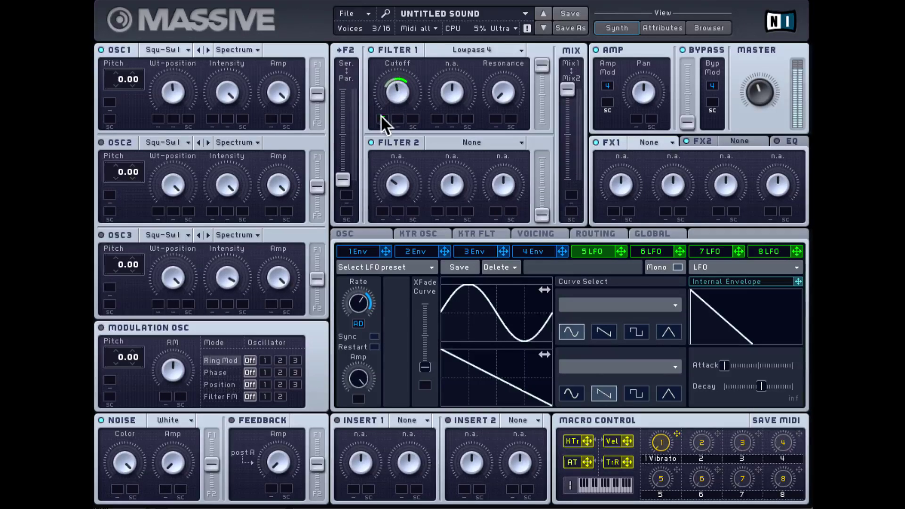
left_click_drag(381, 116, 381, 101)
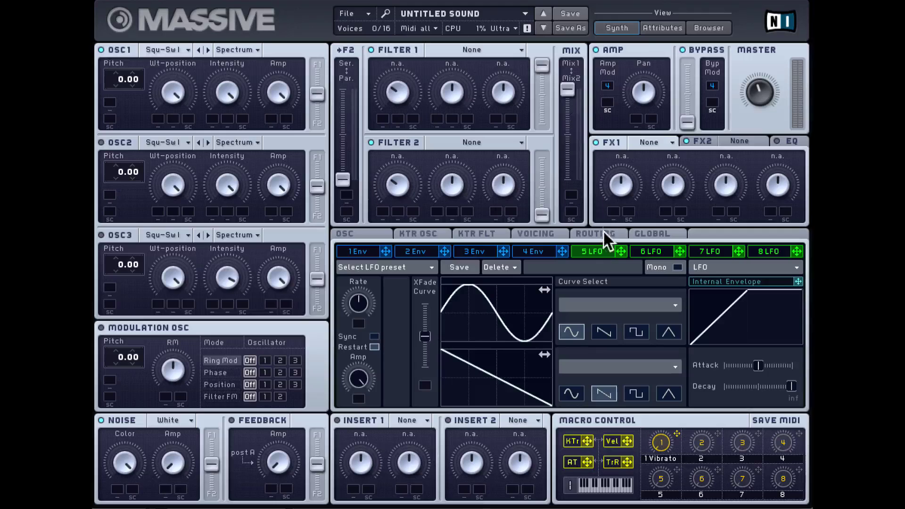
Change modulator 5 from LFO to Performer
left_click(724, 267)
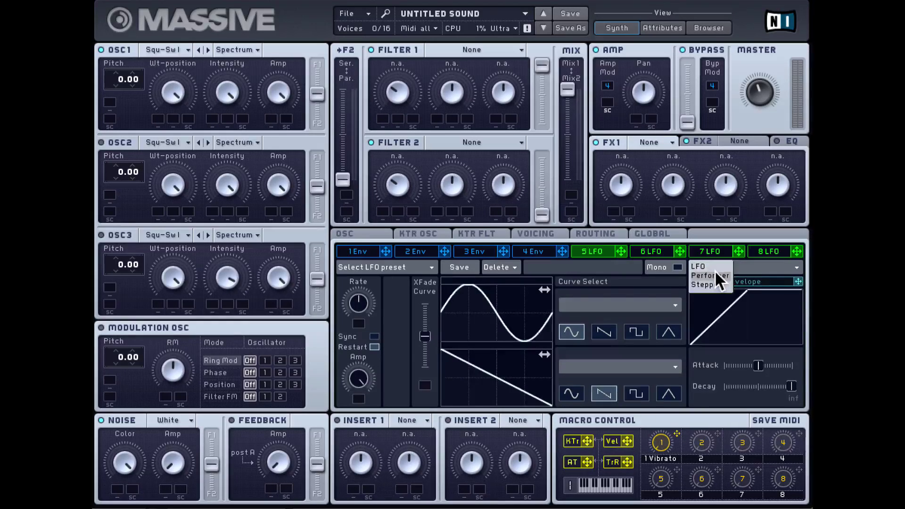
left_click(715, 273)
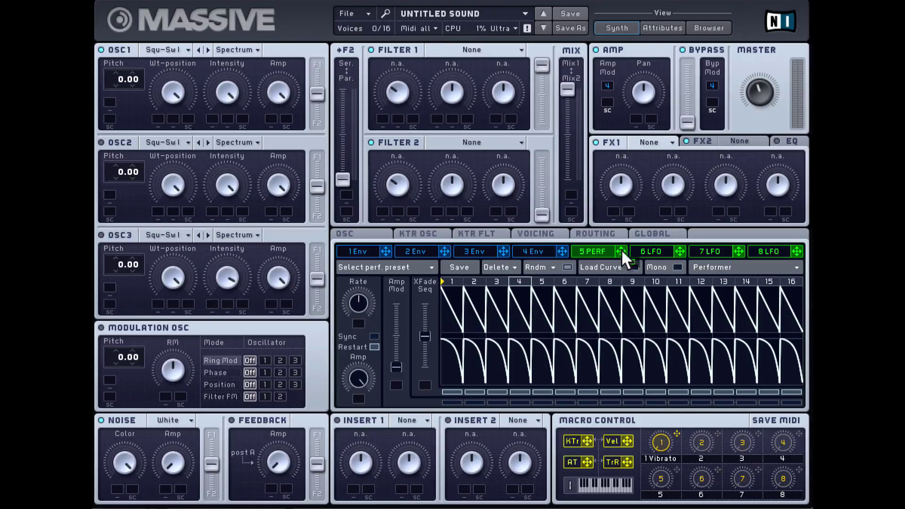
Assign Performer 5 to Filter 1's Cutoff with an upward modulation range, using the Lowpass 4 filter with Resonance at minimum
left_click_drag(622, 251, 380, 115)
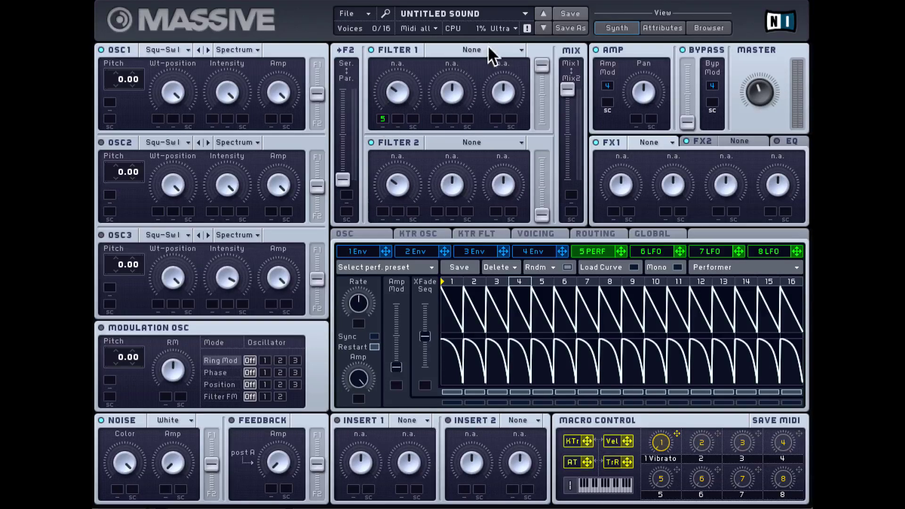
left_click(486, 49)
left_click(470, 56)
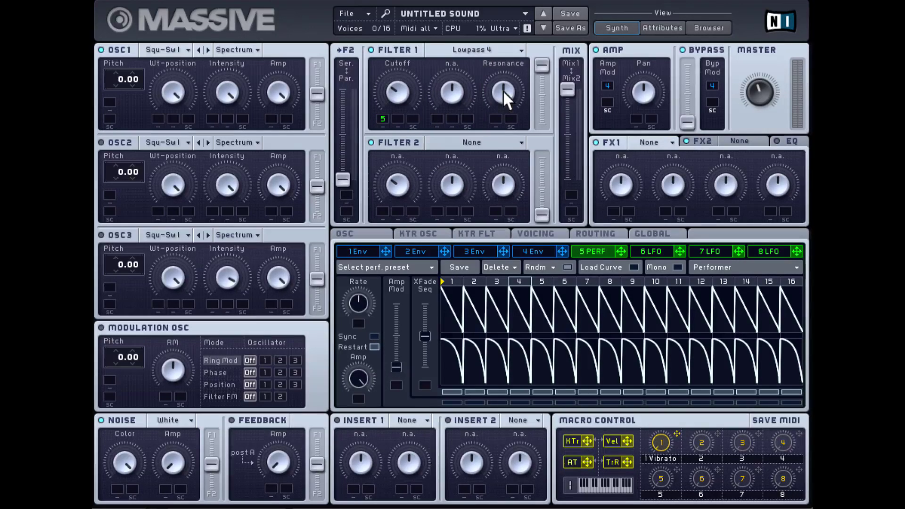
left_click_drag(502, 90, 502, 187)
left_click_drag(383, 115, 379, 81)
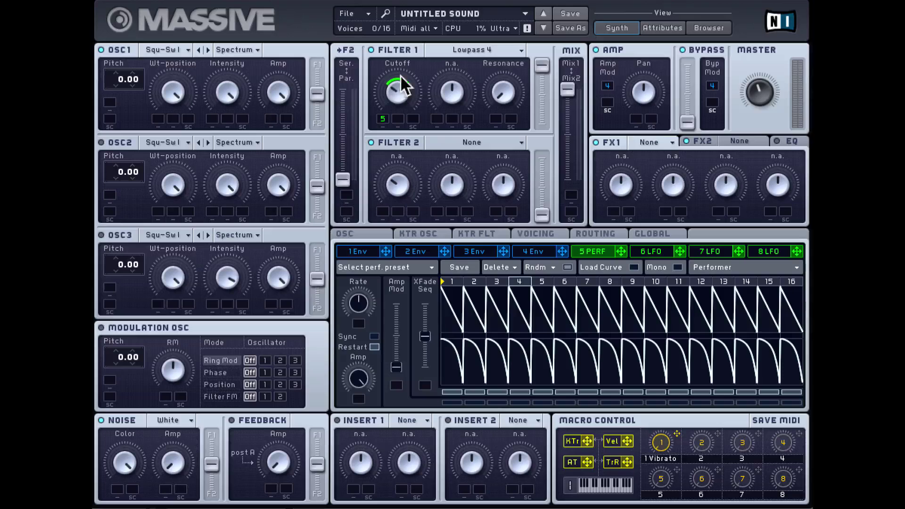
mouse_move(382, 115)
left_mouse_down()
mouse_move(384, 209)
mouse_move(367, 120)
left_mouse_up()
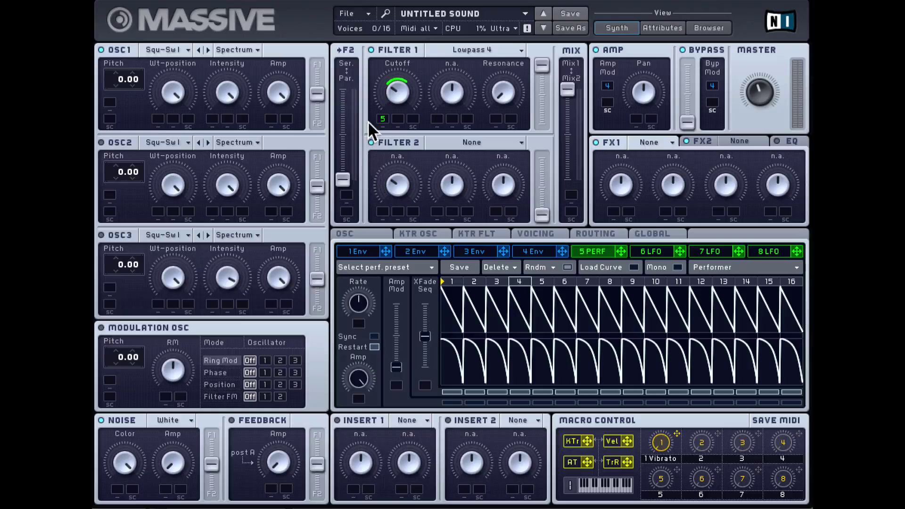
Switch modulator 5 to LFO and back to Performer
left_click(748, 262)
left_click(725, 265)
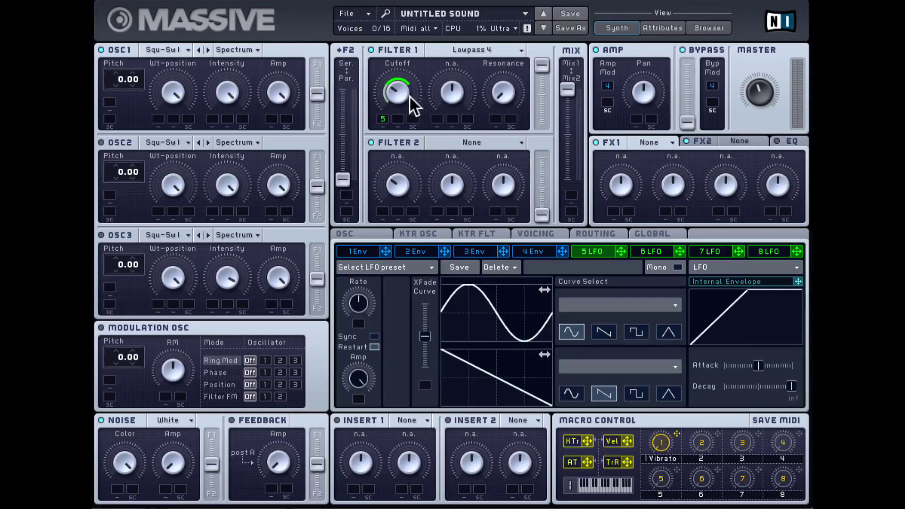
left_click(723, 268)
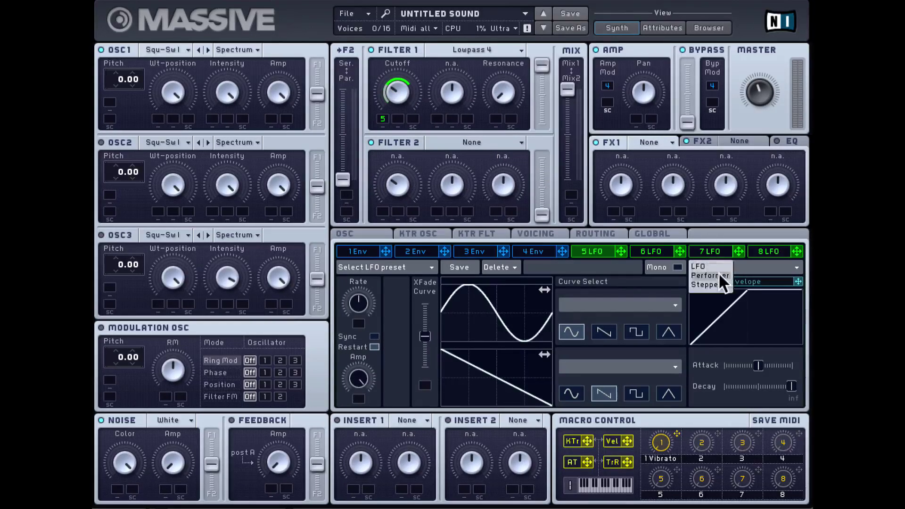
left_click(712, 276)
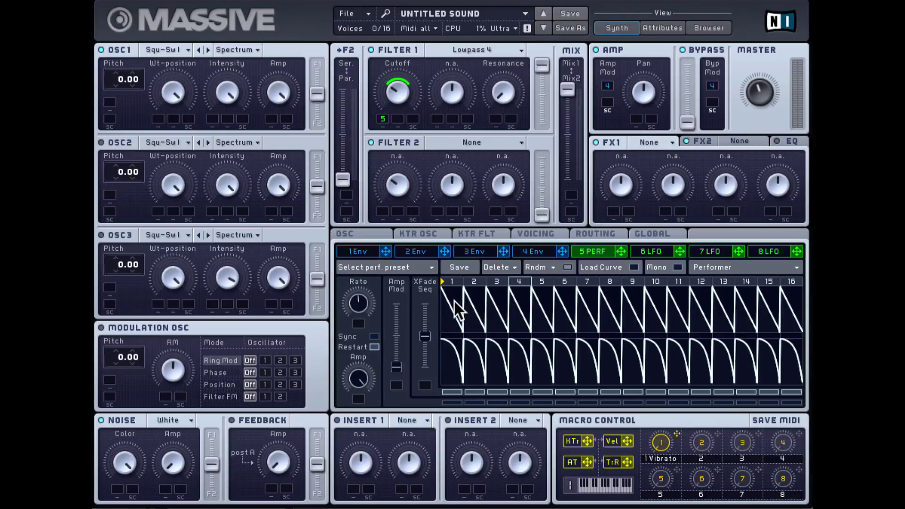
Draw varied step heights across both Performer 5 sequences and crossfade fully to the upper sequence
mouse_move(465, 307)
left_mouse_down()
mouse_move(487, 315)
mouse_move(546, 298)
mouse_move(648, 319)
mouse_move(759, 296)
left_mouse_up()
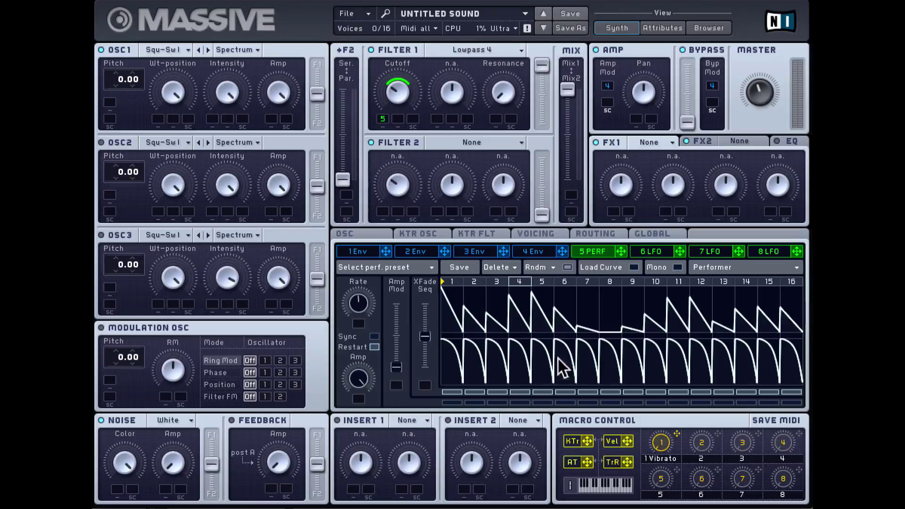
mouse_move(556, 363)
left_mouse_down()
mouse_move(487, 366)
mouse_move(616, 334)
mouse_move(704, 385)
mouse_move(753, 356)
left_mouse_up()
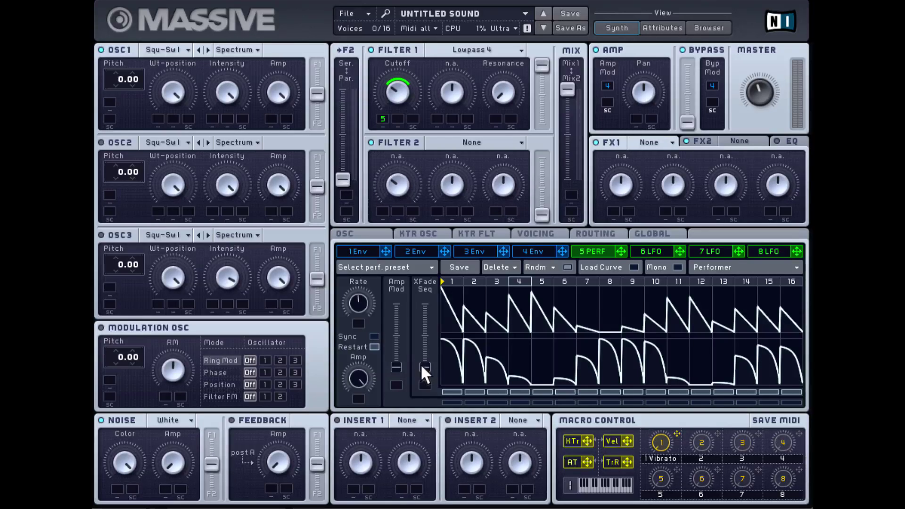
left_click_drag(421, 365, 435, 271)
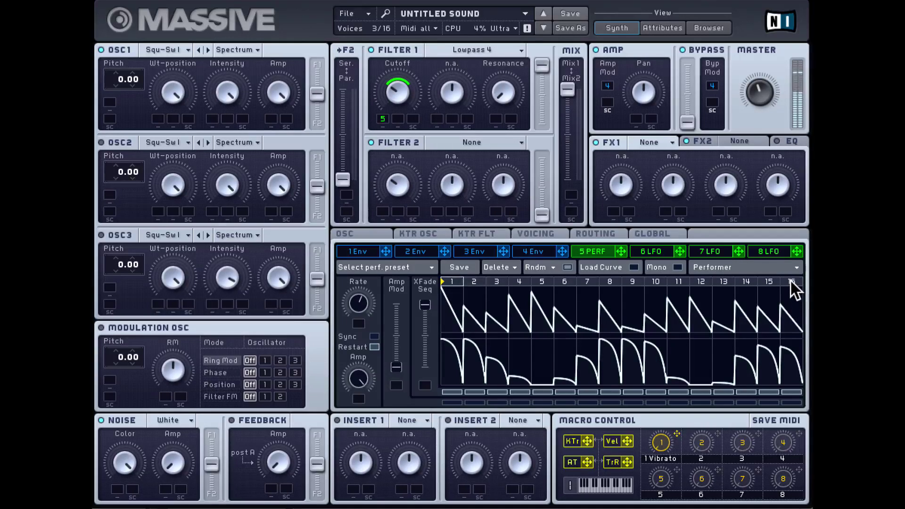
Adjust the Performer's end point, move its start marker to step 6, and crossfade fully to the lower sequence
left_click_drag(790, 281, 660, 292)
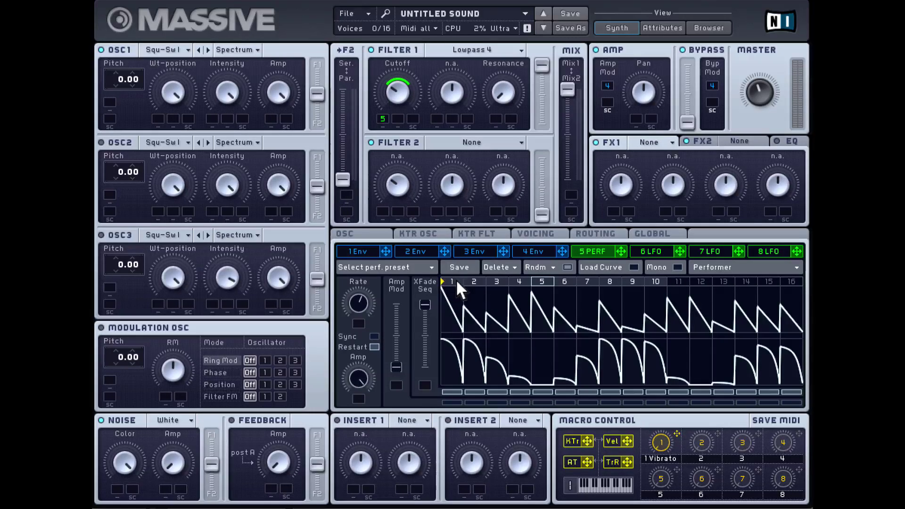
left_click_drag(456, 282, 488, 282)
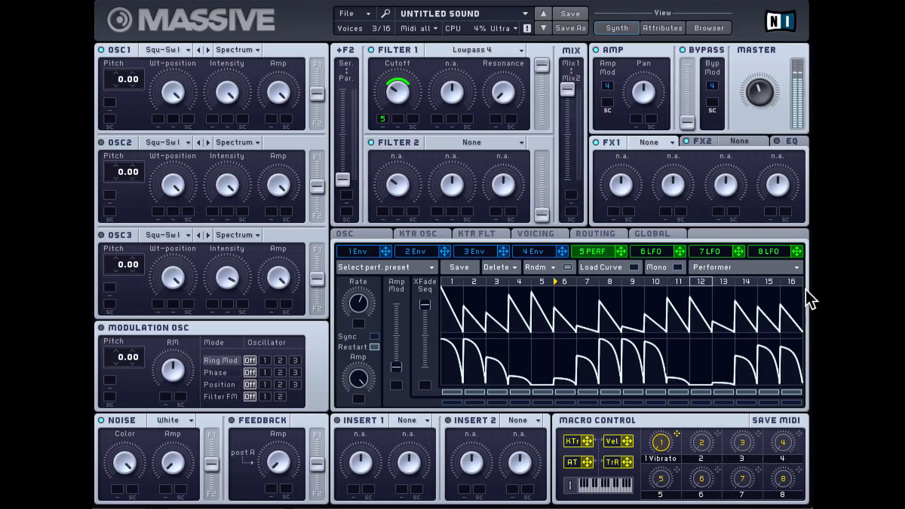
left_click_drag(426, 305, 429, 390)
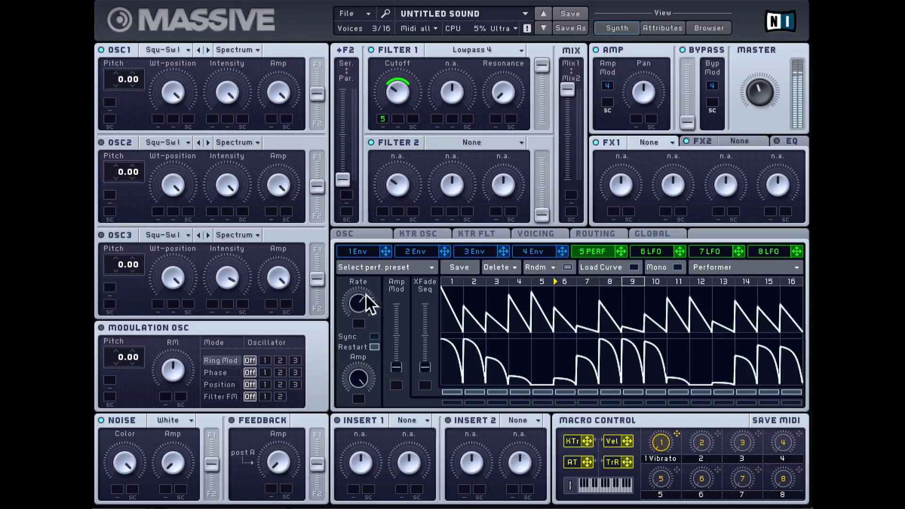
left_click_drag(425, 365, 422, 387)
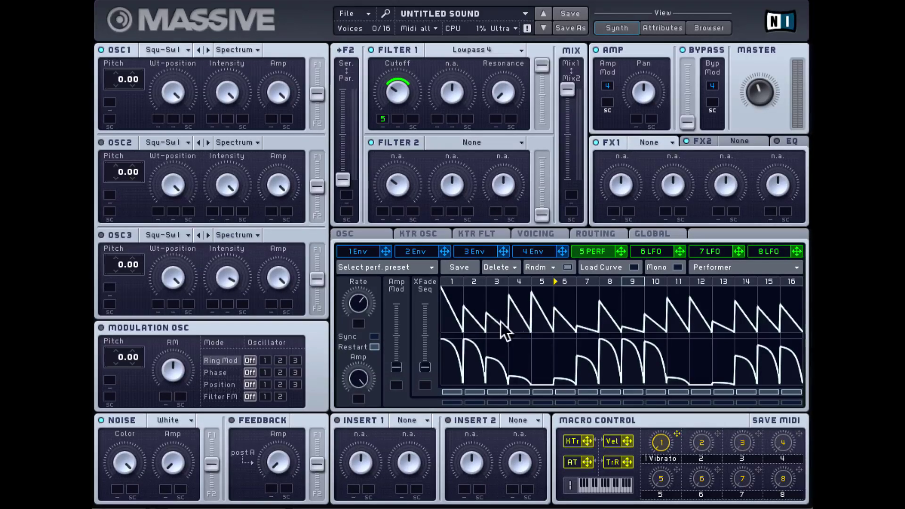
Disable the crossfade switches for Performer steps 2, 5, 7, 9, 11, 13 and 15
left_click(488, 386)
left_click(474, 390)
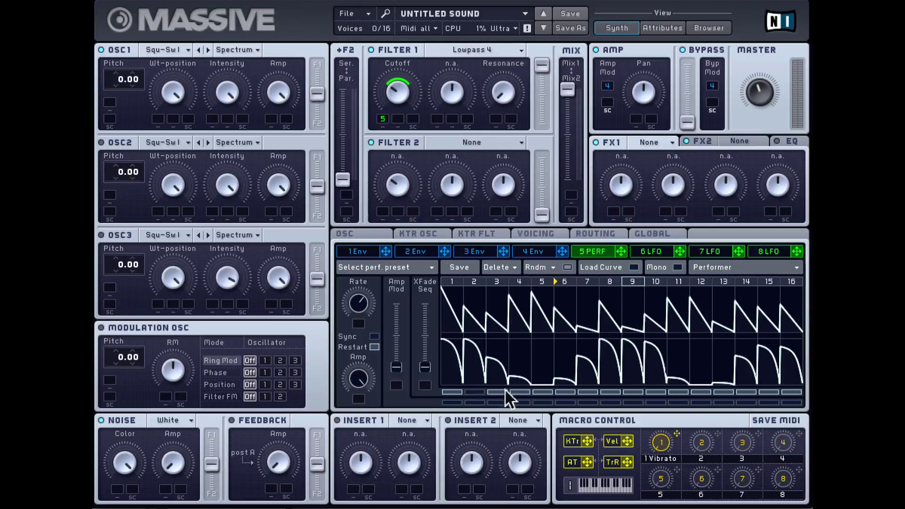
left_click(543, 392)
left_click(588, 392)
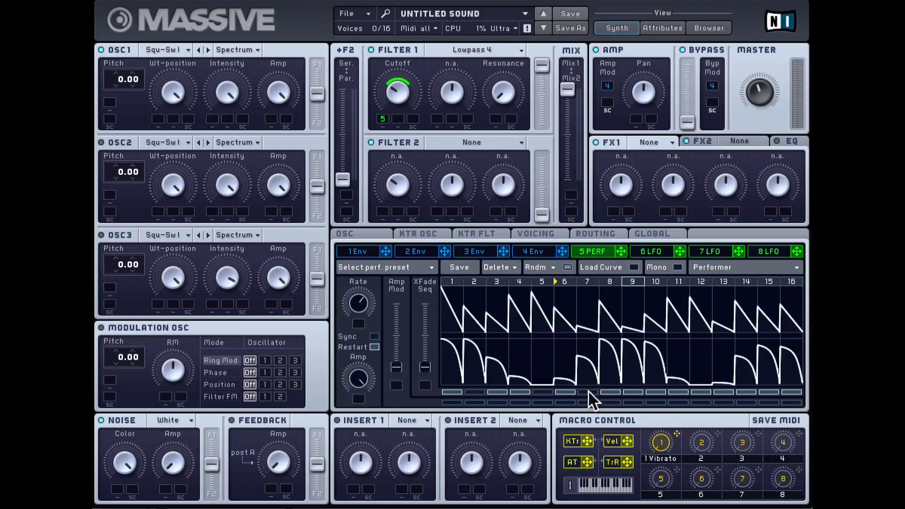
left_click(633, 392)
left_click(681, 391)
left_click(720, 391)
left_click(764, 391)
Raise upper-sequence step 13 partway and step 2 to full height, and lower step 2 of the lower sequence to zero
left_click(721, 308)
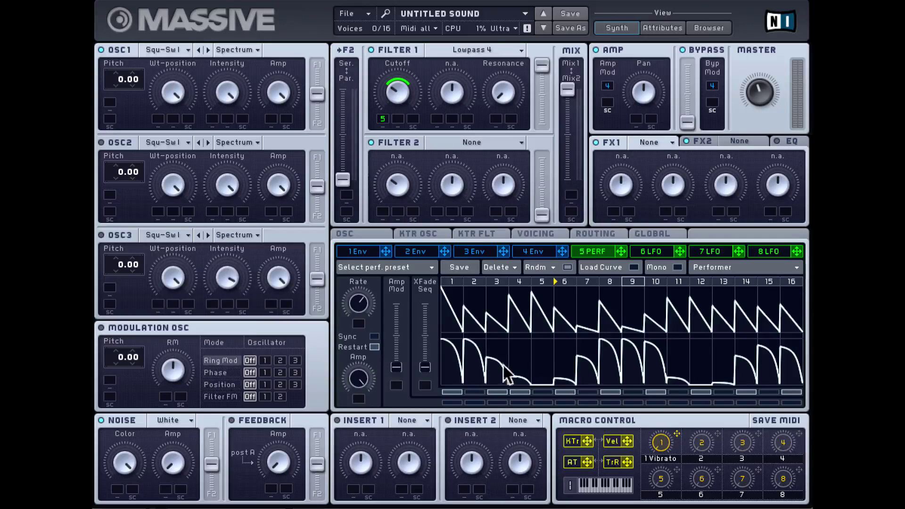
left_click(478, 333)
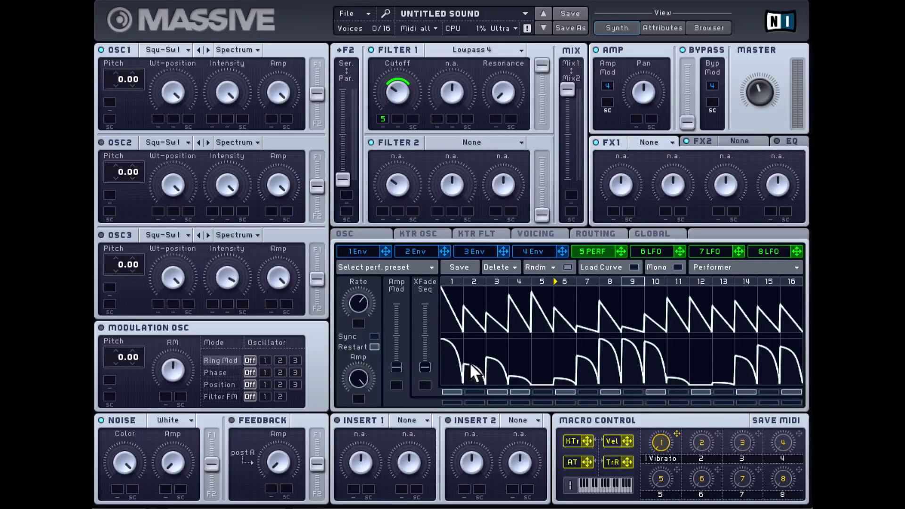
left_click(474, 313)
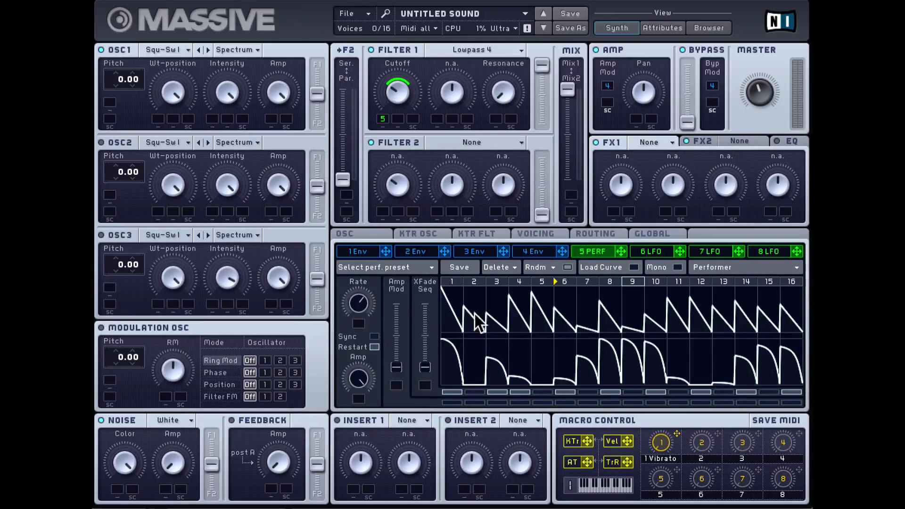
left_click(461, 299)
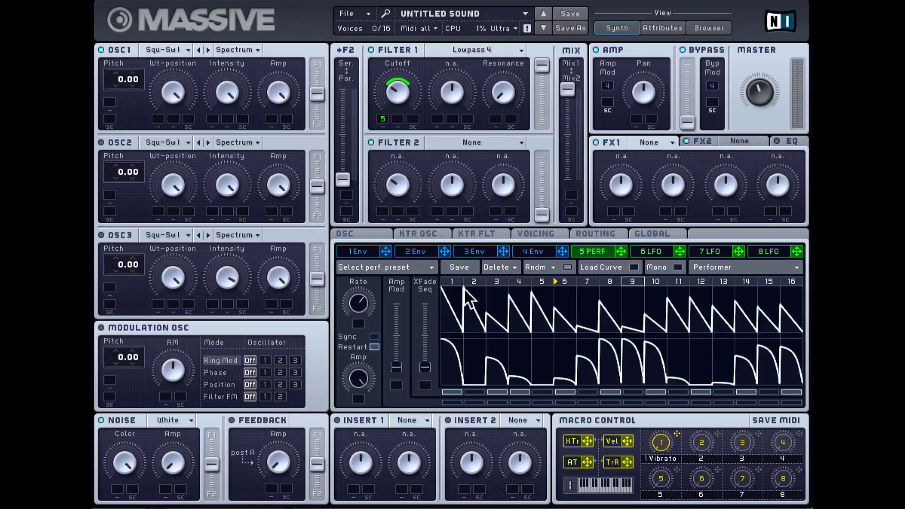
left_click(487, 327)
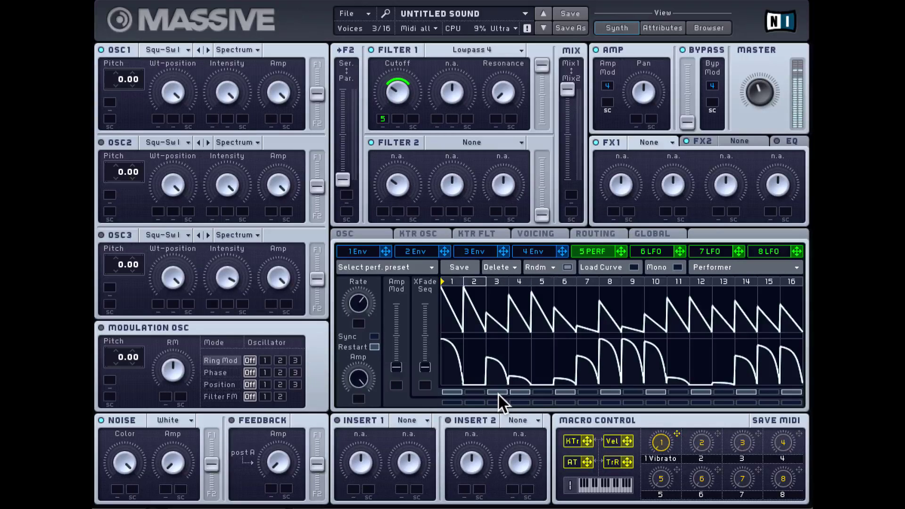
Turn the crossfade switches back on for all the disabled Performer steps
left_click(473, 392)
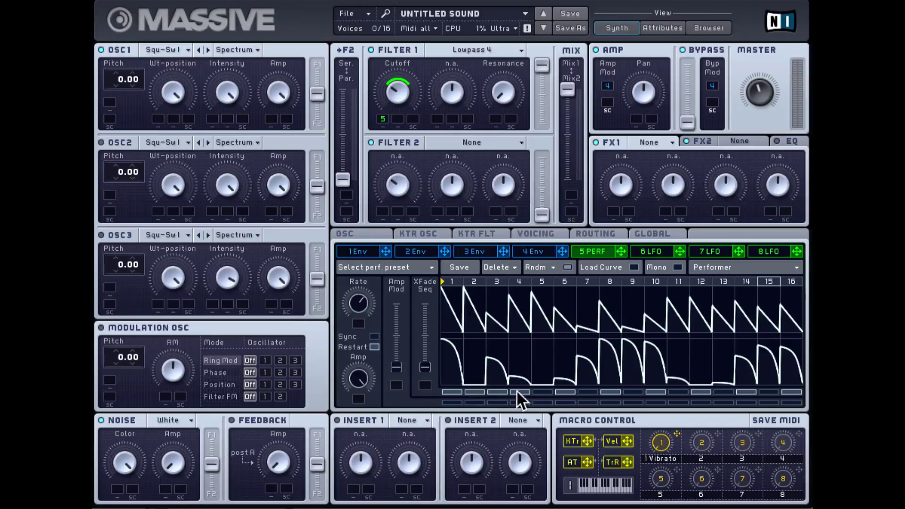
left_click(542, 392)
left_click(634, 392)
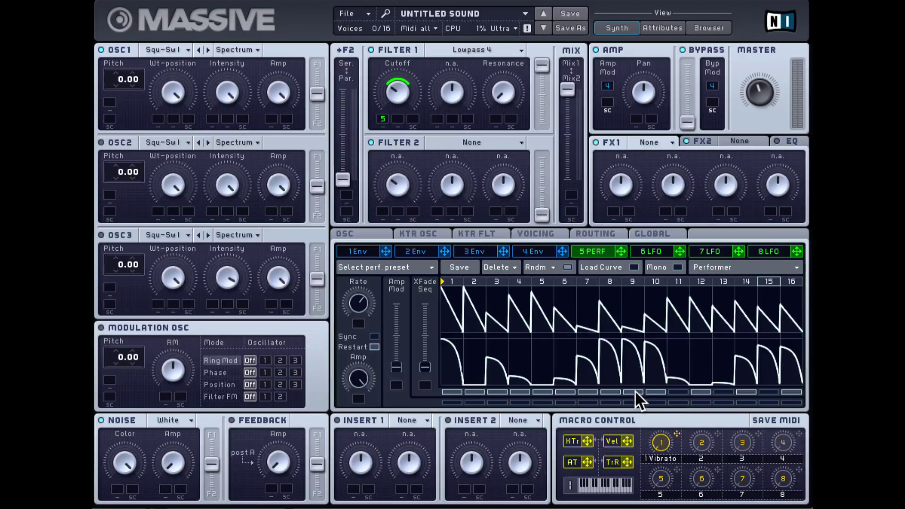
left_click(728, 390)
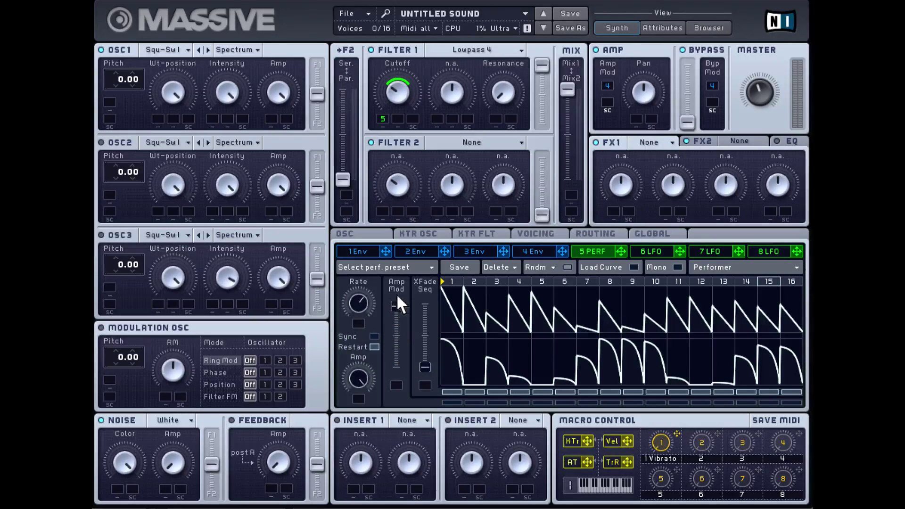
Set the Performer's Amp Mod to minimum and enable its switches on steps 3, 5, 7, 9, 11 and 13
left_click_drag(398, 297, 401, 386)
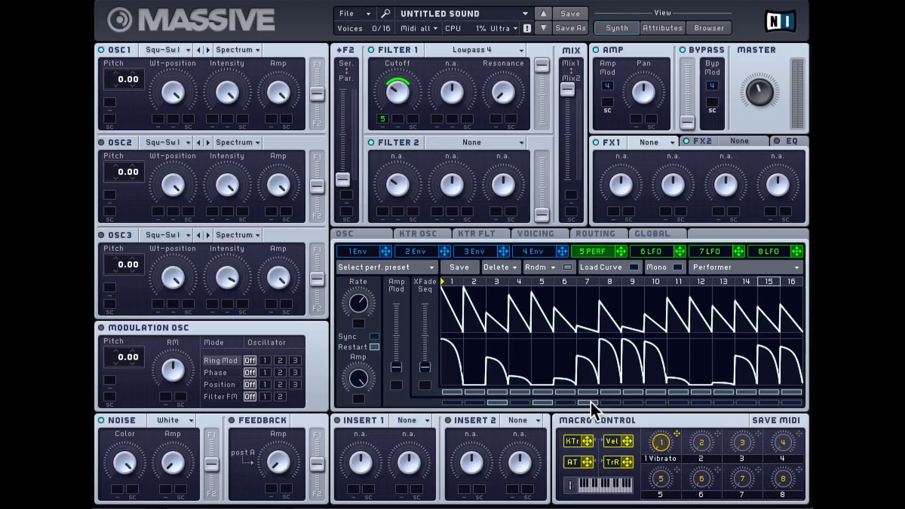
left_click(677, 402)
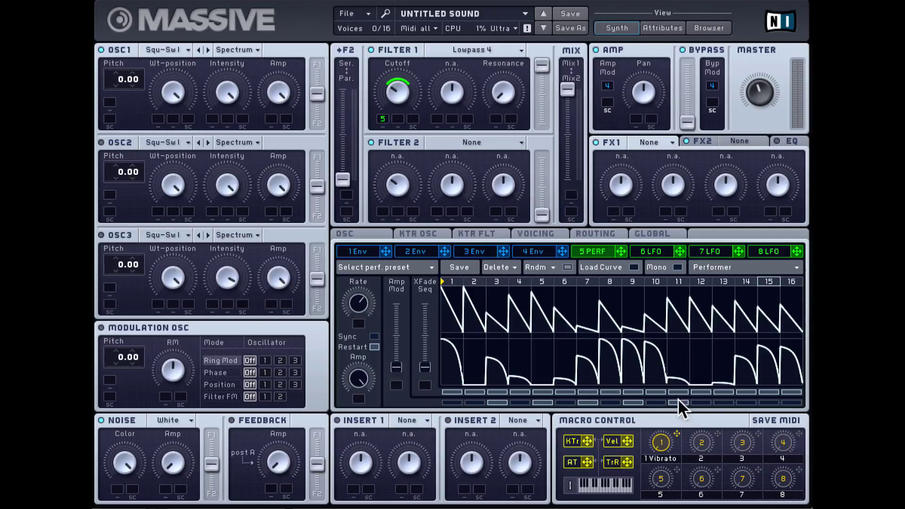
left_click(722, 402)
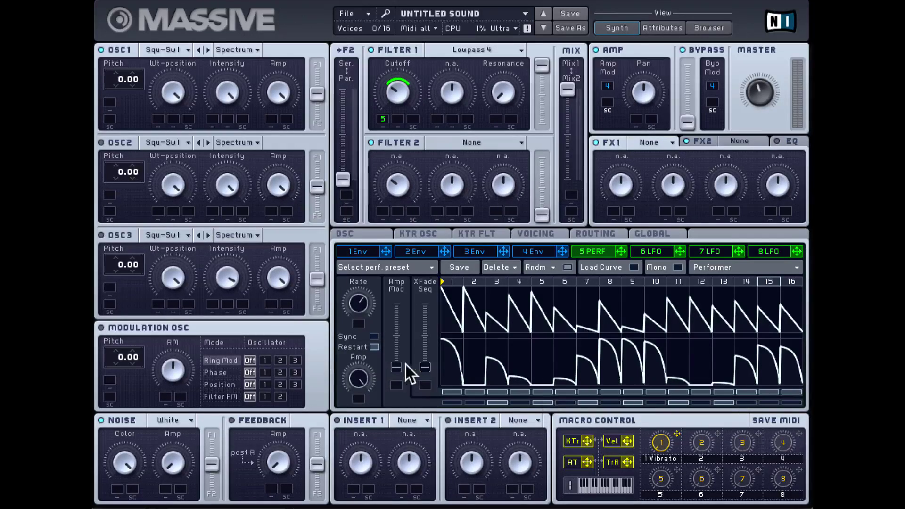
mouse_move(400, 364)
left_mouse_down()
mouse_move(398, 319)
mouse_move(403, 375)
left_mouse_up()
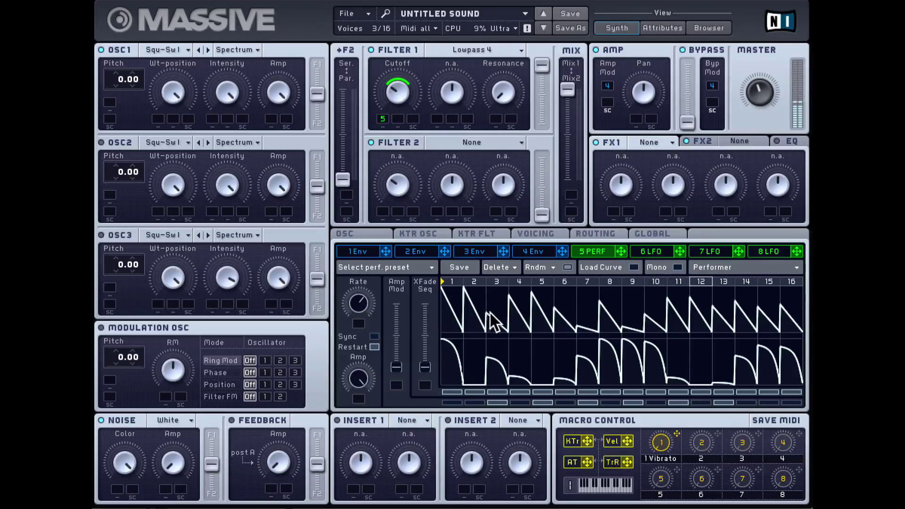
Restore every lower-sequence step to full height and turn off all Amp Mod switches, with Amp Mod at minimum
mouse_move(537, 353)
left_mouse_down()
mouse_move(681, 314)
mouse_move(744, 343)
mouse_move(750, 303)
mouse_move(717, 318)
mouse_move(430, 306)
mouse_move(392, 287)
left_mouse_up()
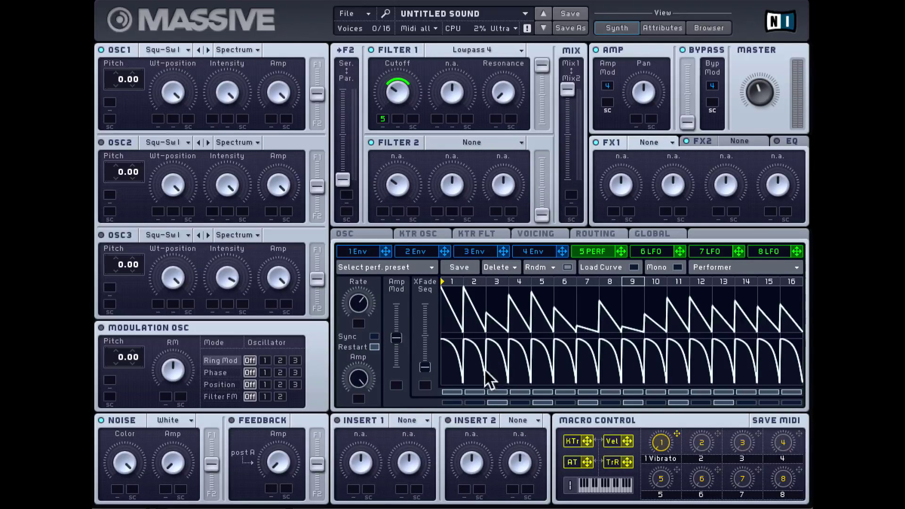
left_click_drag(499, 402, 734, 401)
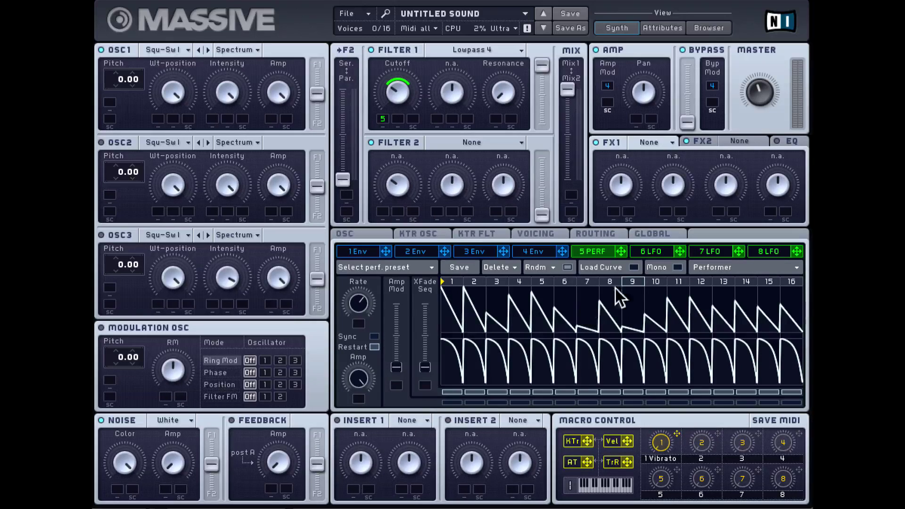
Load the falling exponential curve into all 16 upper-sequence steps at varied heights
left_click(633, 267)
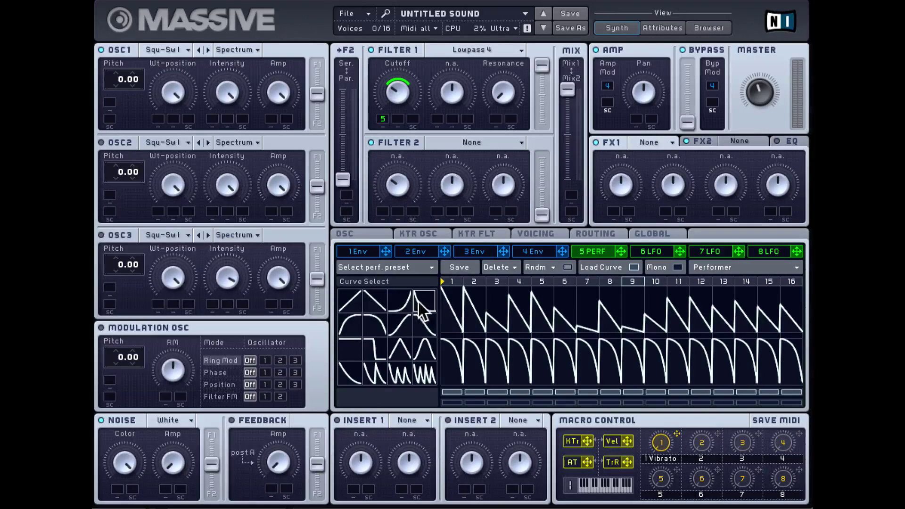
mouse_move(418, 302)
left_mouse_down()
mouse_move(459, 308)
mouse_move(450, 303)
mouse_move(480, 276)
mouse_move(569, 305)
mouse_move(748, 295)
mouse_move(795, 279)
left_mouse_up()
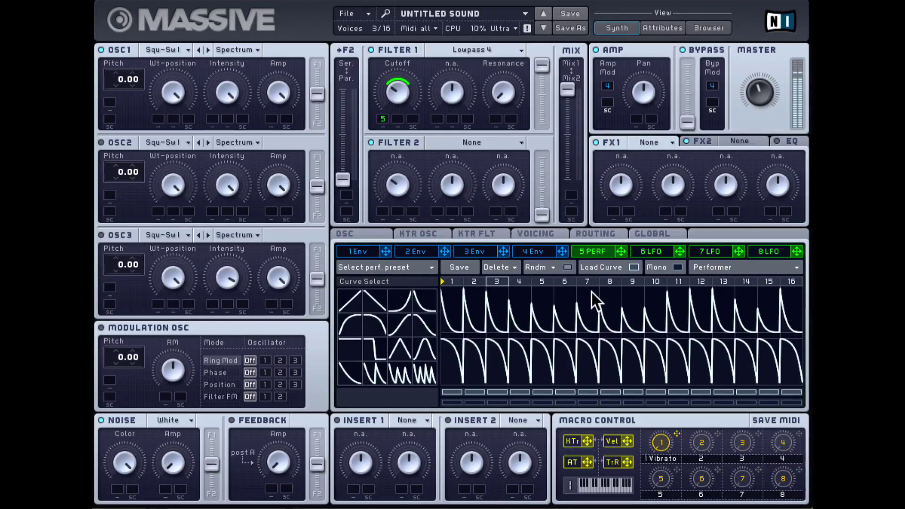
left_click(634, 267)
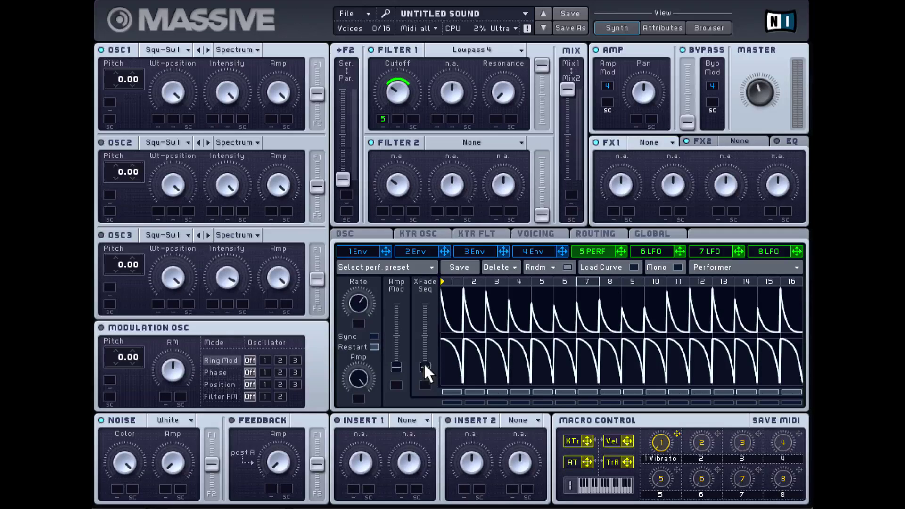
Raise XFade Seq to maximum and load double-, triple- and quadruple-spike curves into upper steps 4, 7 and 11, and a rounded peak into step 14
left_click_drag(424, 367, 426, 271)
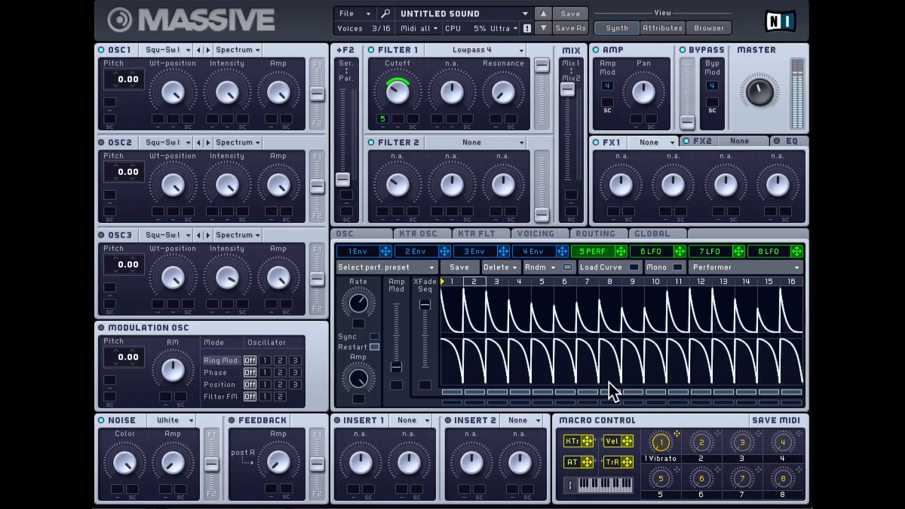
left_click(634, 268)
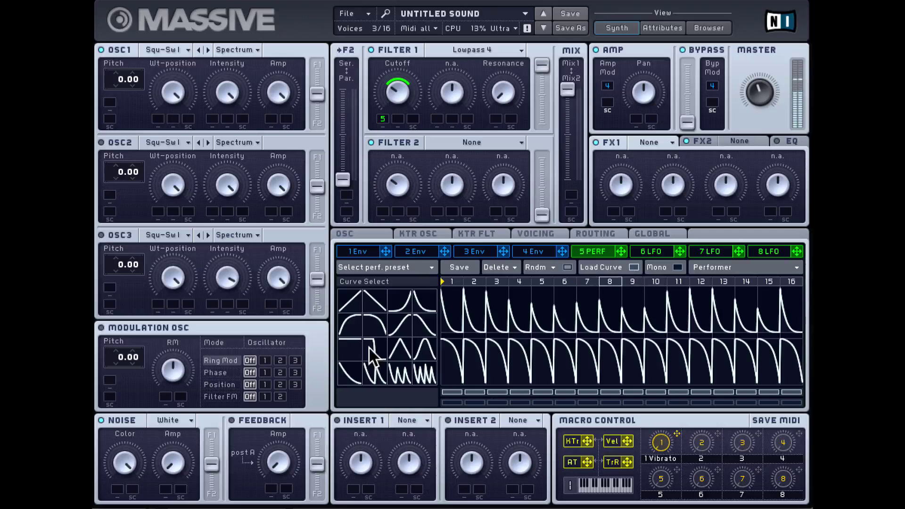
left_click_drag(400, 372, 585, 302)
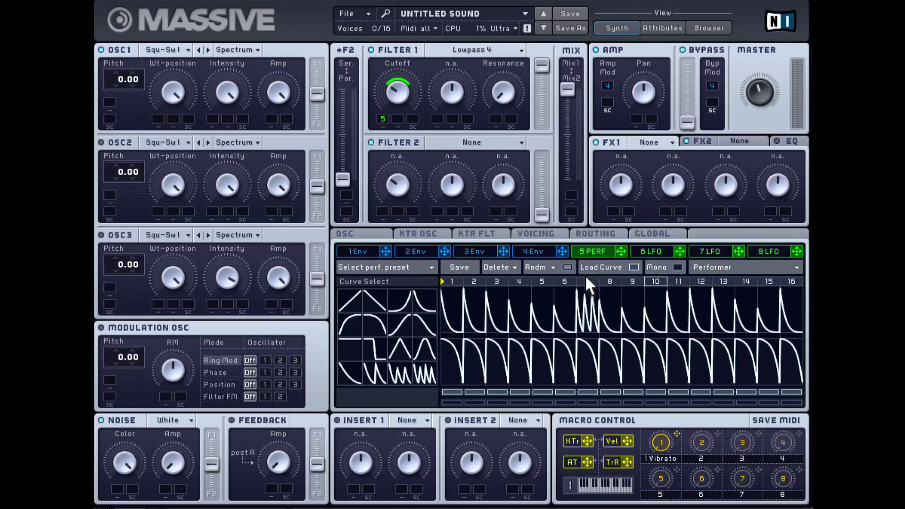
left_click_drag(426, 372, 678, 293)
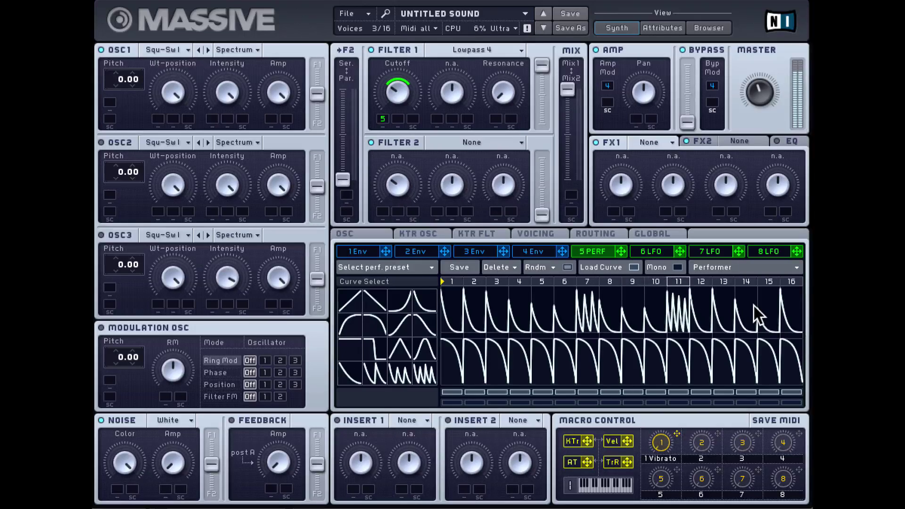
left_click_drag(375, 372, 515, 290)
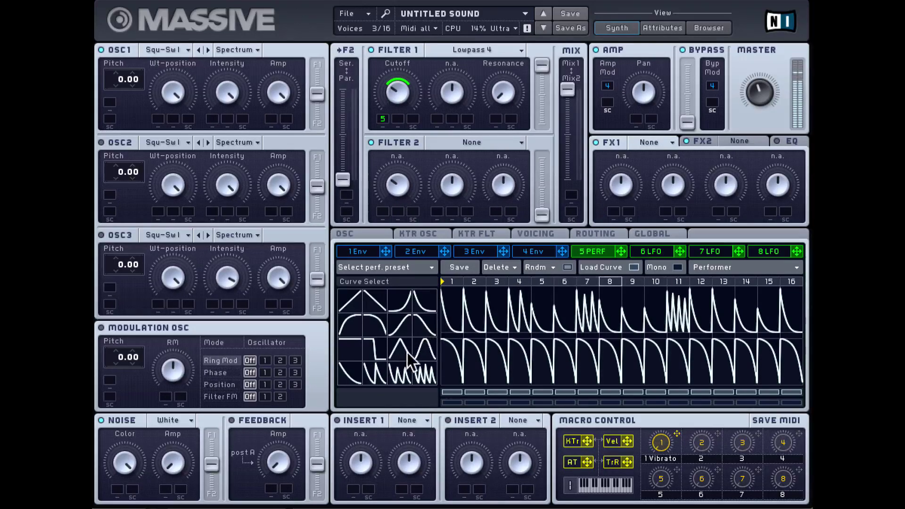
left_click_drag(408, 354, 744, 293)
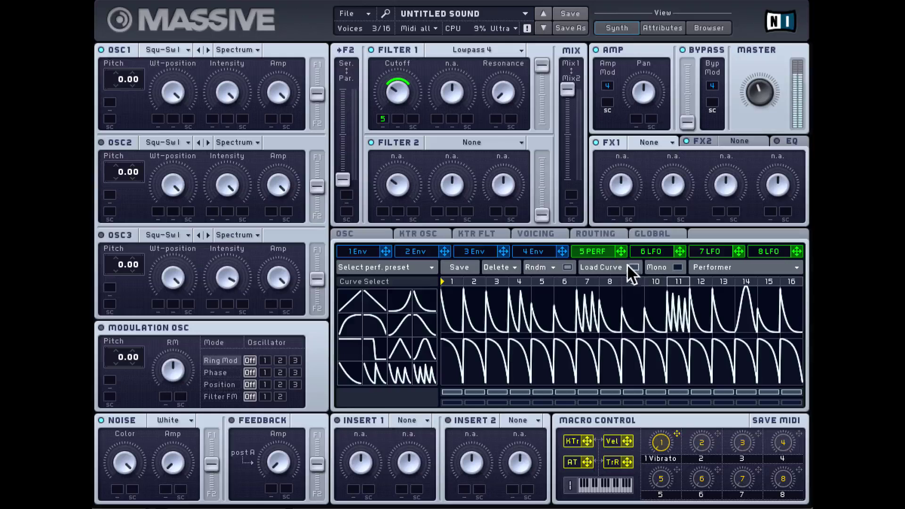
Randomize all levels and curves of the Performer, repeat the randomization several times, and close the curve selection
left_click(552, 267)
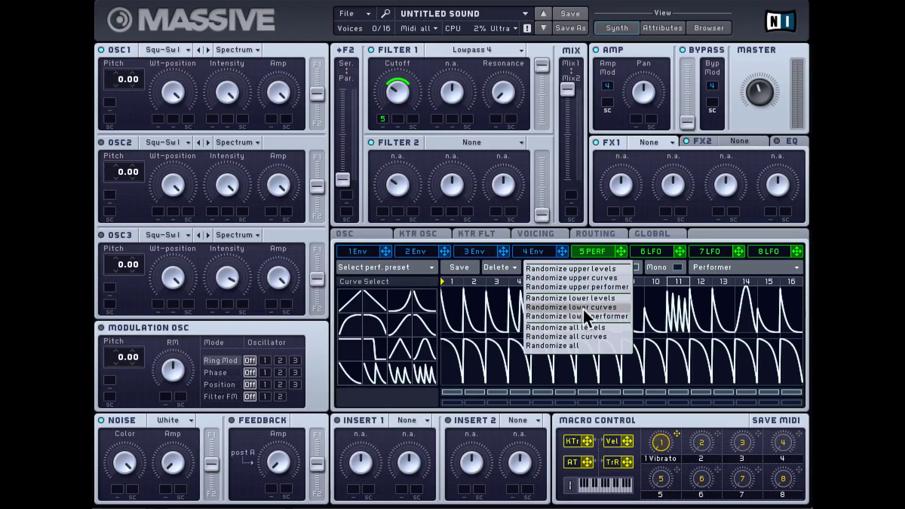
left_click(566, 345)
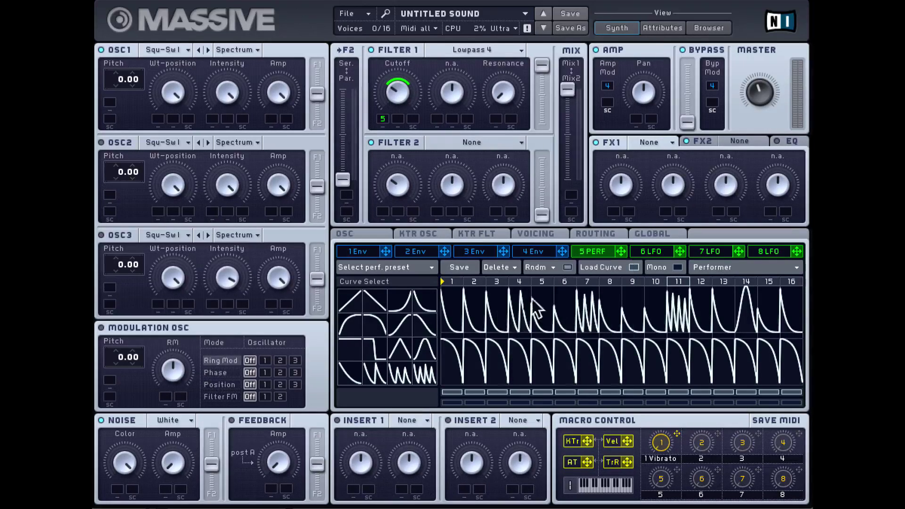
left_click(568, 266)
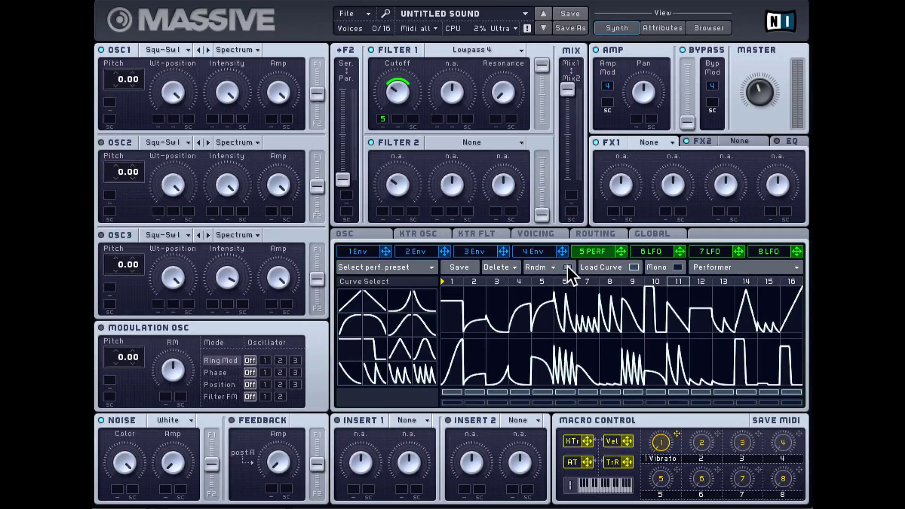
left_click(567, 266)
left_click(568, 266)
left_click(568, 266)
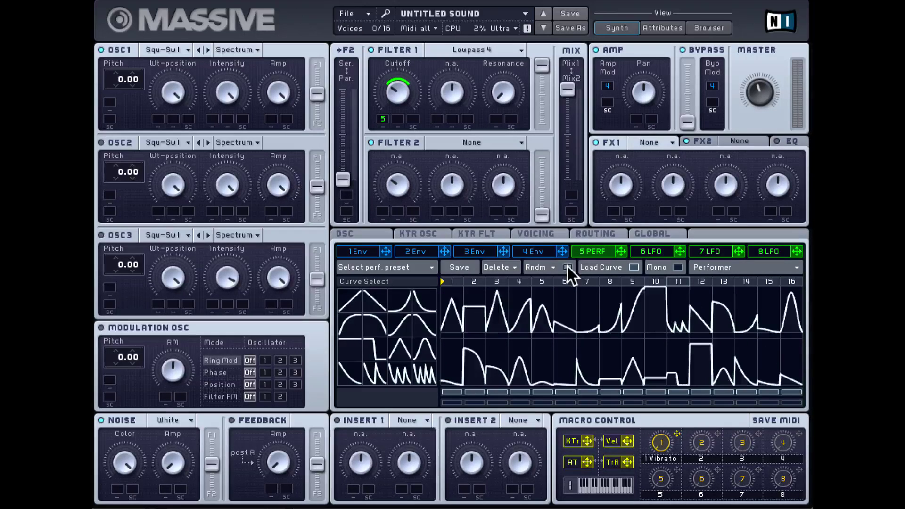
left_click(568, 266)
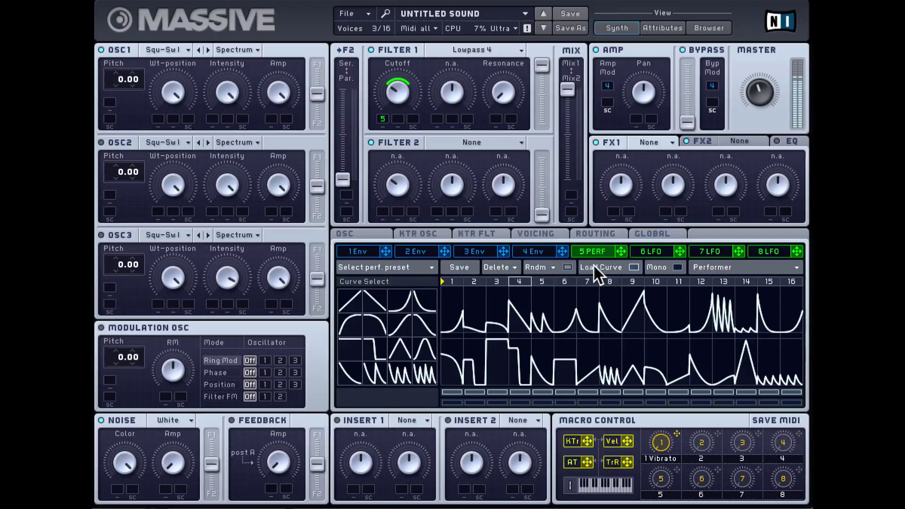
left_click(634, 266)
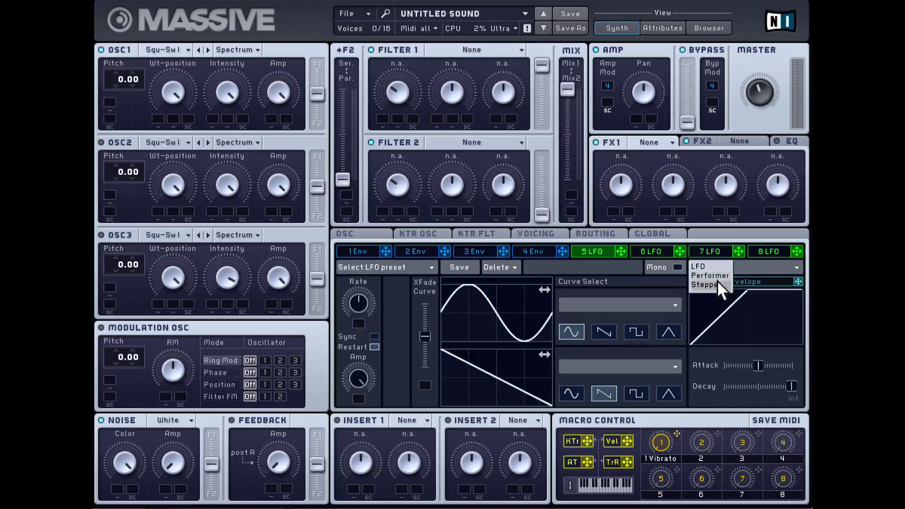
Set up modulation source 5 as a Stepper with varied heights on all 16 steps and assign it to OSC1 Pitch with a 12.00 range
left_click(717, 282)
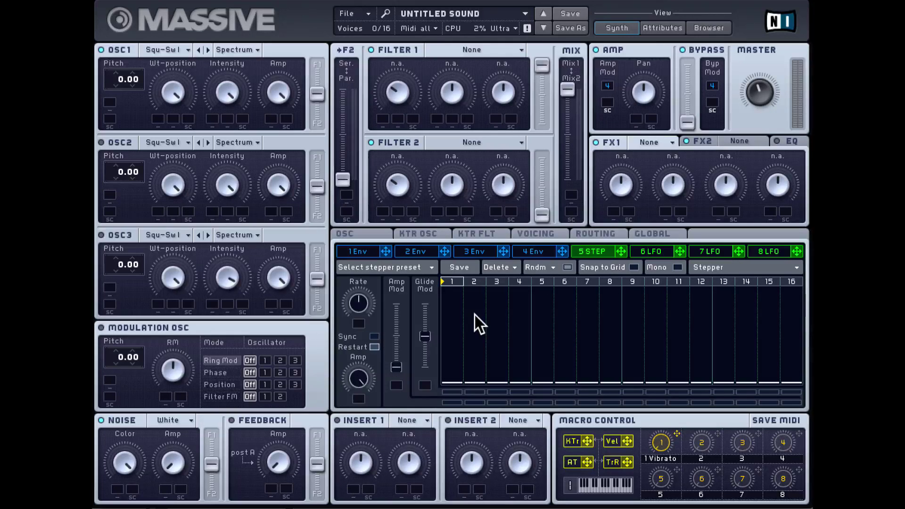
mouse_move(452, 326)
left_mouse_down()
mouse_move(532, 358)
mouse_move(650, 293)
mouse_move(677, 332)
mouse_move(734, 353)
mouse_move(804, 307)
left_mouse_up()
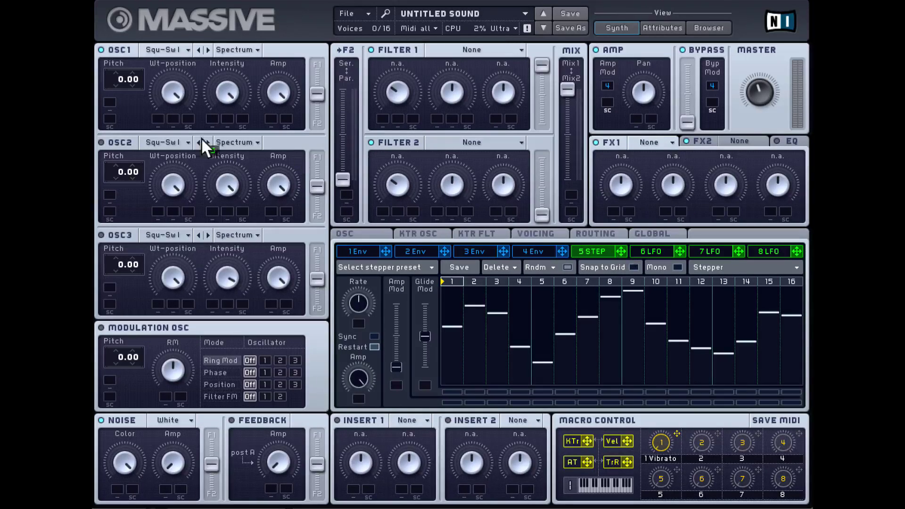
left_click_drag(202, 137, 110, 101)
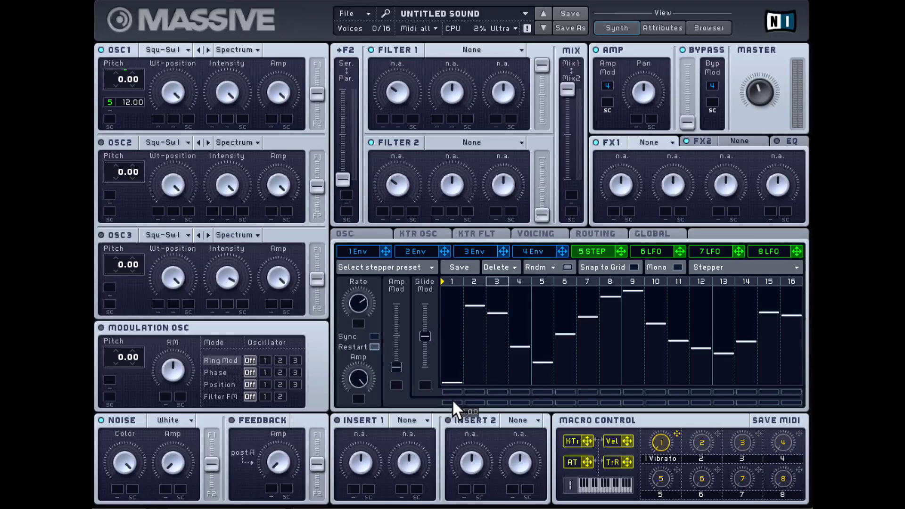
Adjust the Stepper heights with Snap to Grid on, setting steps 2, 8, 12 and 14 to maximum and 1, 6, 9 and 13 to minimum
left_click_drag(445, 275, 446, 314)
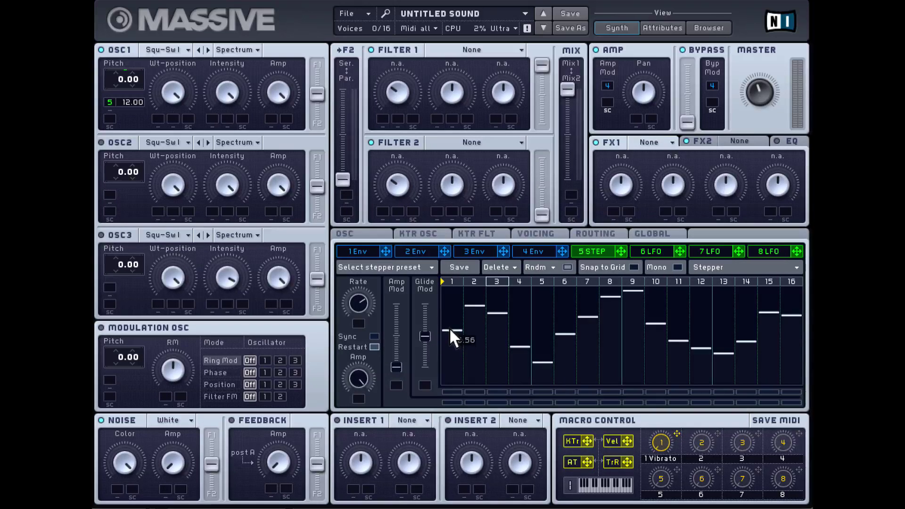
left_click_drag(449, 328, 450, 326)
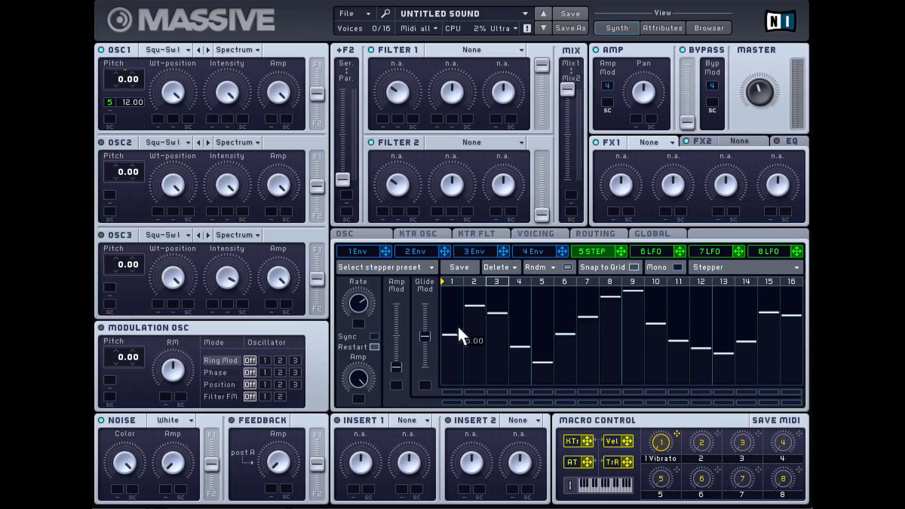
left_click_drag(458, 324, 461, 300)
mouse_move(457, 340)
left_mouse_down()
mouse_move(476, 319)
mouse_move(492, 343)
mouse_move(570, 326)
mouse_move(701, 261)
mouse_move(742, 320)
mouse_move(732, 331)
mouse_move(745, 277)
left_mouse_up()
mouse_move(801, 324)
left_mouse_down()
mouse_move(608, 353)
mouse_move(527, 331)
mouse_move(454, 349)
mouse_move(443, 310)
mouse_move(499, 303)
mouse_move(503, 312)
mouse_move(457, 338)
mouse_move(460, 391)
mouse_move(478, 327)
mouse_move(479, 274)
mouse_move(493, 299)
mouse_move(512, 308)
mouse_move(527, 353)
mouse_move(560, 353)
mouse_move(572, 365)
mouse_move(573, 392)
mouse_move(594, 342)
mouse_move(593, 305)
mouse_move(612, 312)
mouse_move(614, 266)
mouse_move(638, 412)
mouse_move(654, 337)
mouse_move(703, 312)
mouse_move(702, 284)
mouse_move(729, 305)
mouse_move(756, 276)
mouse_move(757, 345)
mouse_move(730, 364)
mouse_move(729, 387)
mouse_move(790, 345)
mouse_move(791, 366)
left_mouse_up()
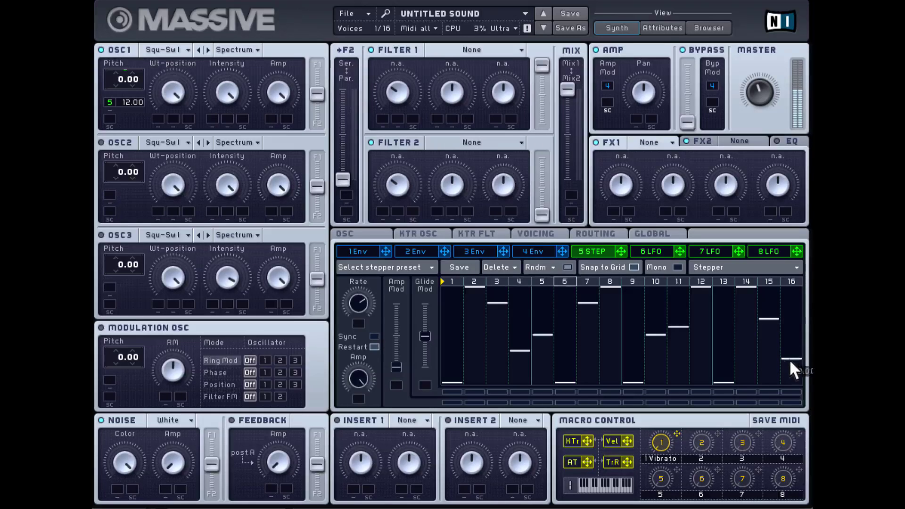
left_click(663, 342)
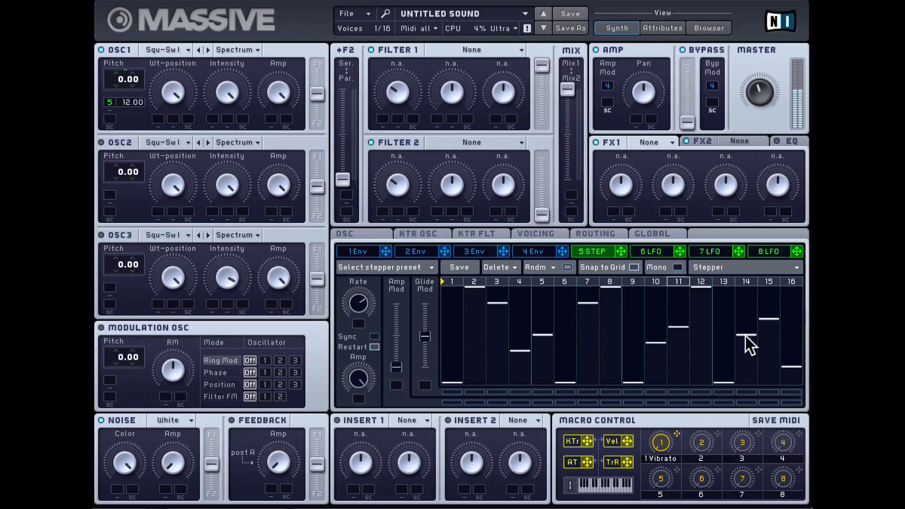
left_click(746, 311)
left_click_drag(746, 293, 745, 282)
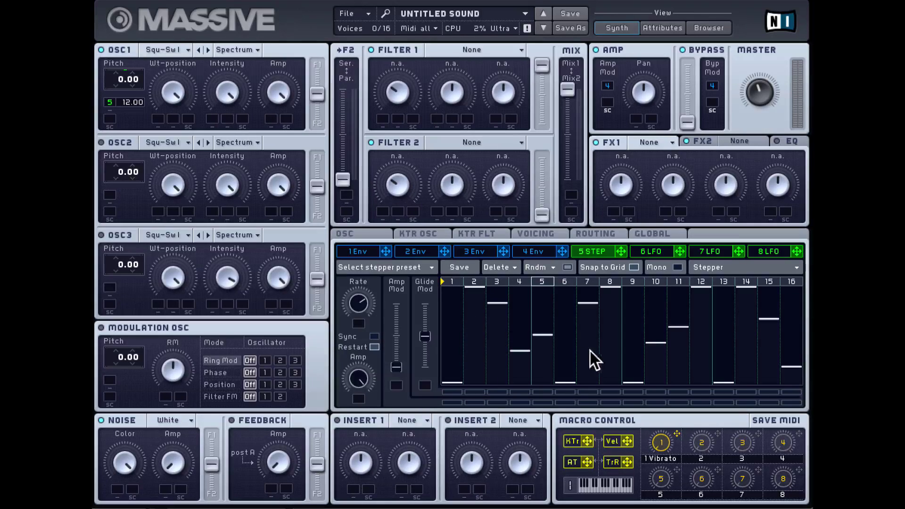
Enable the Stepper's glide switches on steps 2, 4, 7, 10, 13 and 15, and lower Glide Mod slightly
left_click(476, 392)
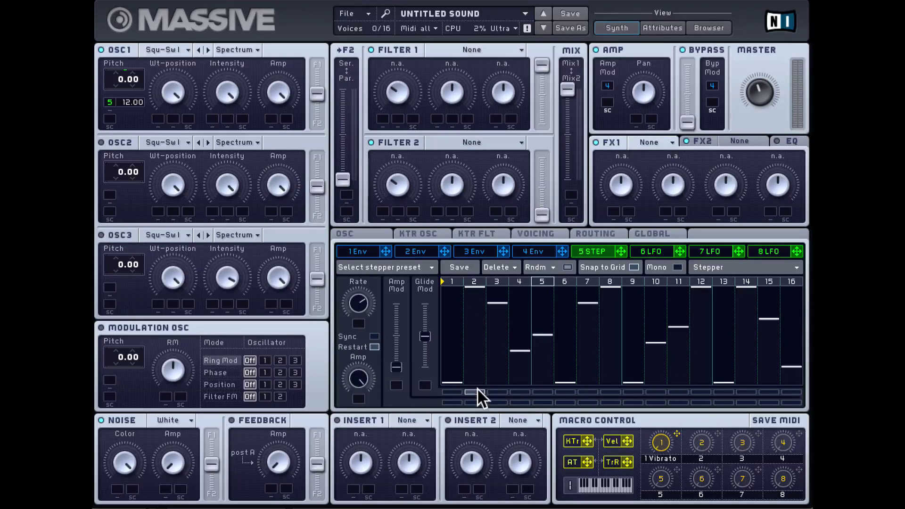
left_click(525, 392)
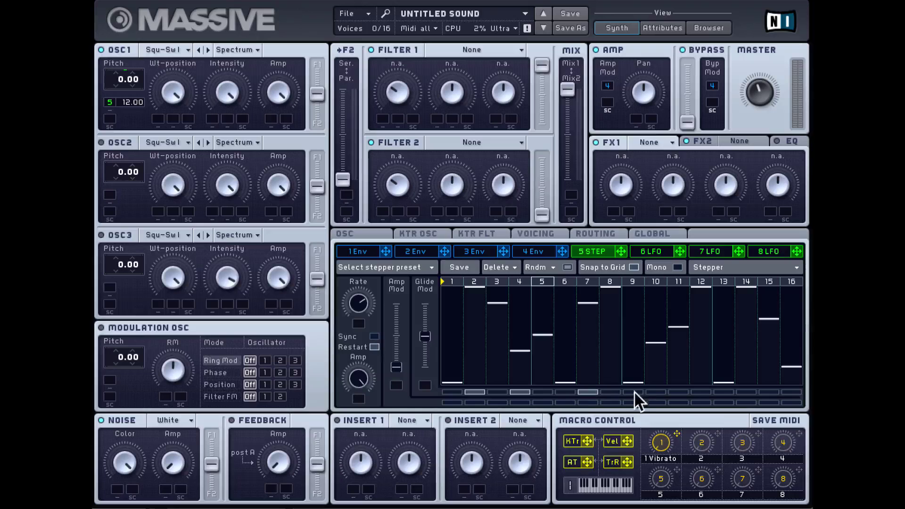
left_click(724, 392)
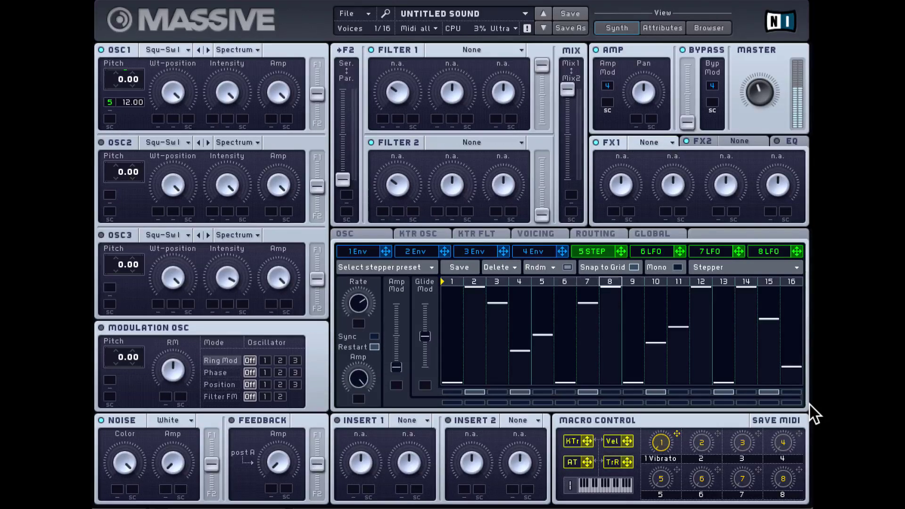
mouse_move(424, 336)
left_mouse_down()
mouse_move(423, 349)
mouse_move(425, 313)
mouse_move(429, 348)
left_mouse_up()
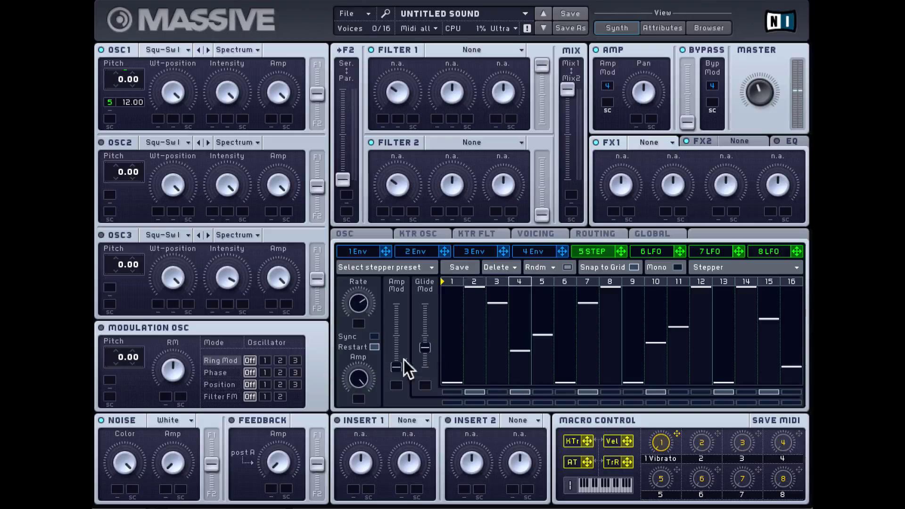
Enable the Amp Mod switches on steps 2, 5, 8, 12 and 15 with Amp Mod slightly raised, and return Amp Mod to minimum
left_click_drag(397, 365, 401, 351)
left_click(544, 402)
left_click(611, 403)
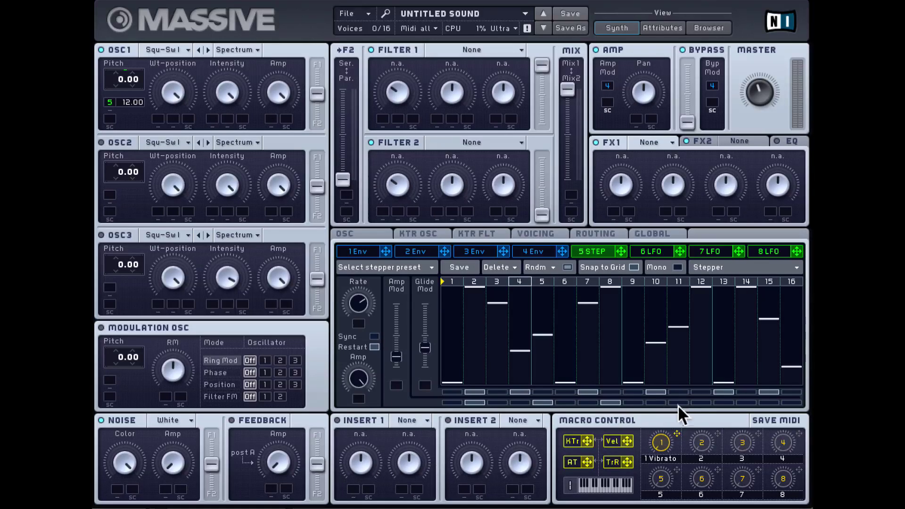
left_click(701, 402)
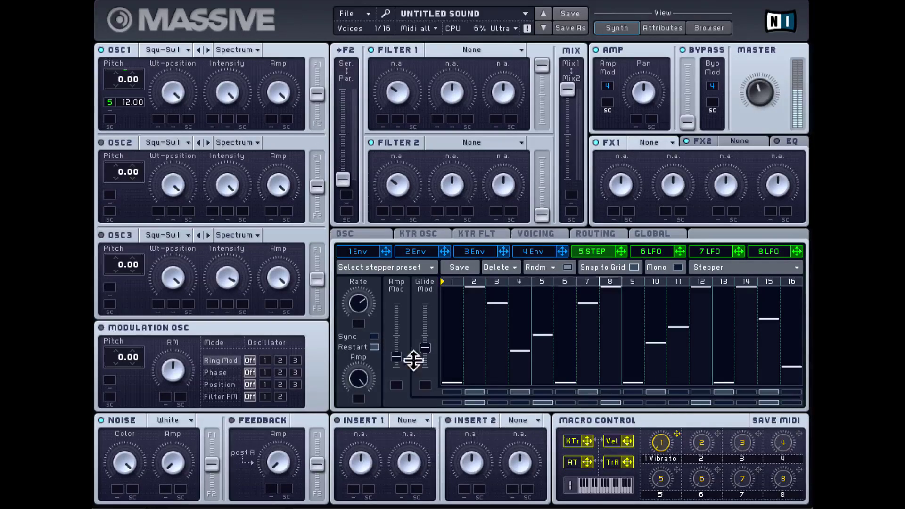
left_click_drag(394, 356, 395, 382)
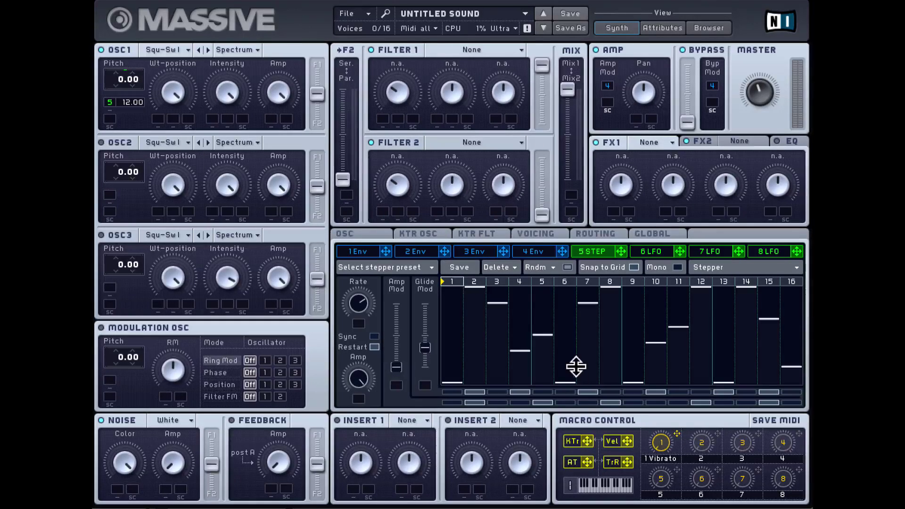
Randomize the Stepper's step heights and switches several times in a row
left_click(572, 267)
left_click(570, 268)
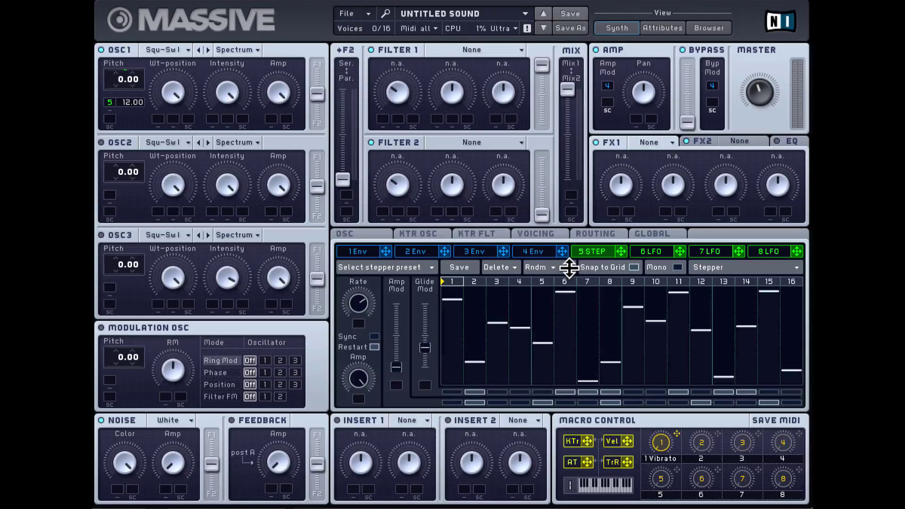
left_click(569, 267)
left_click(570, 268)
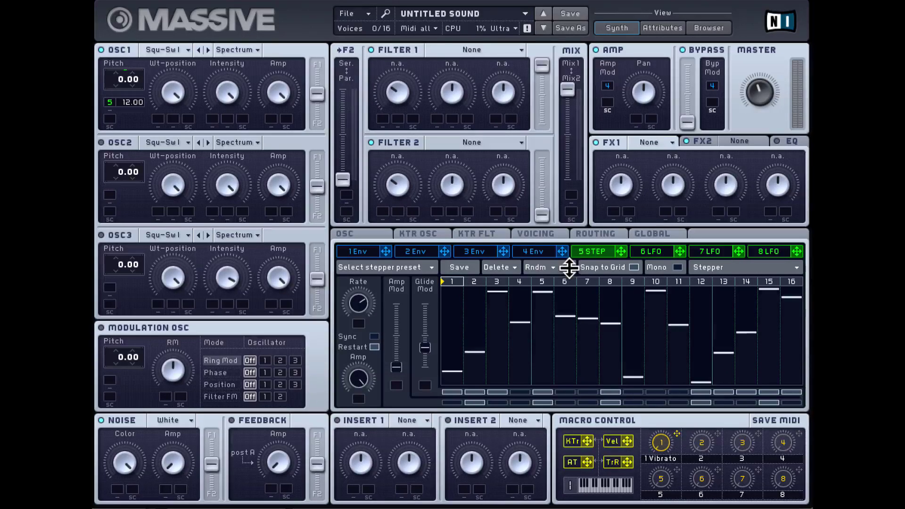
Snap the heights of Stepper steps 5 and 6 to the grid, turn Snap to Grid off, and open the randomize options
left_click(547, 293)
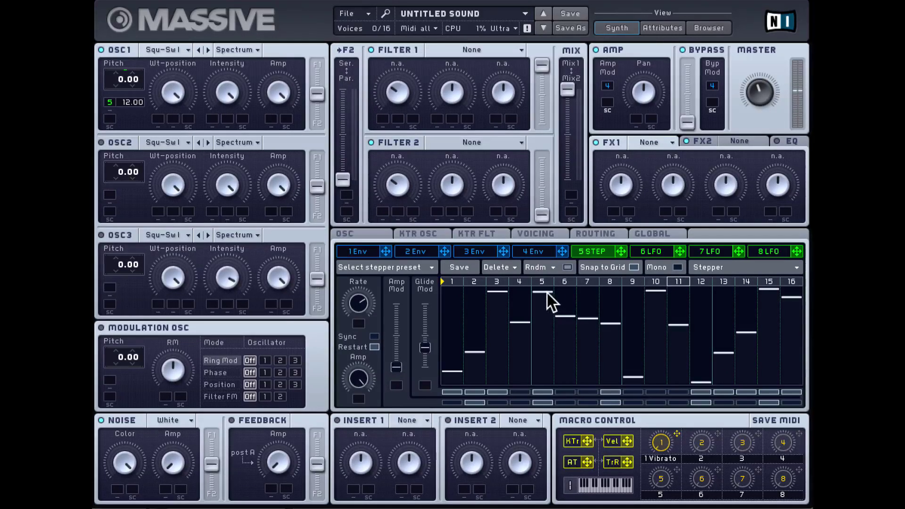
left_click(565, 315)
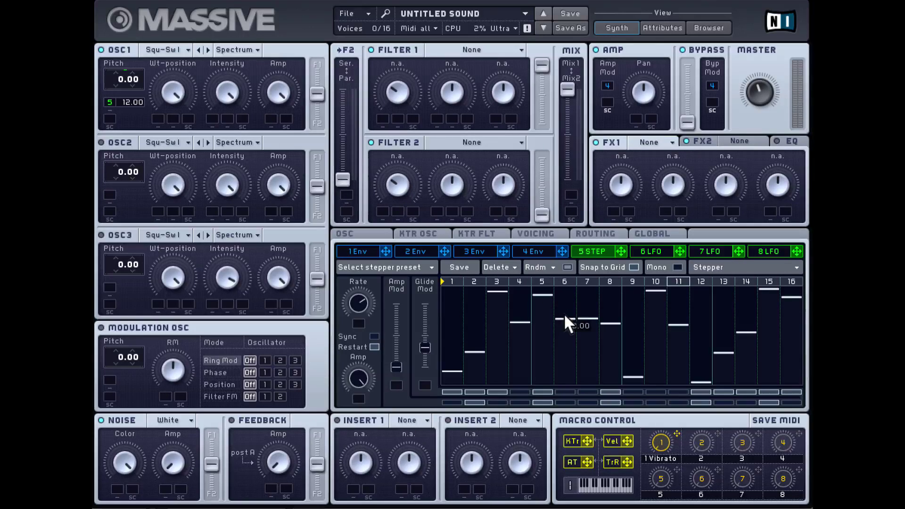
left_click_drag(564, 313, 564, 314)
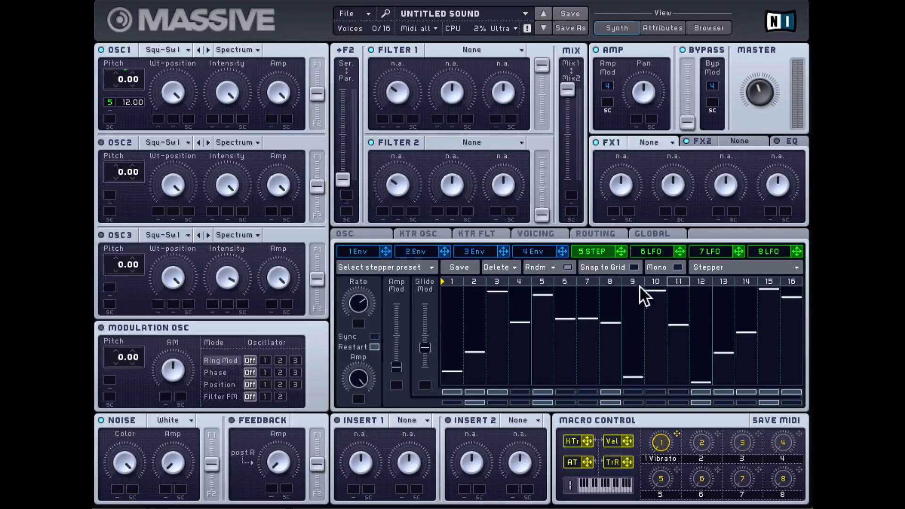
left_click(553, 267)
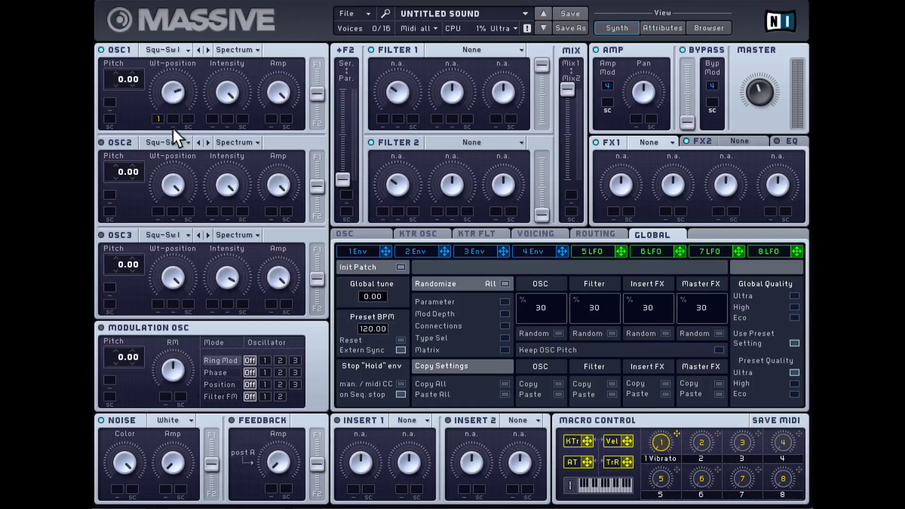
Give Macro 1 a positive modulation range on OSC1 Wt-position and show the oscillator page with the vibrato settings
left_click_drag(158, 116, 154, 85)
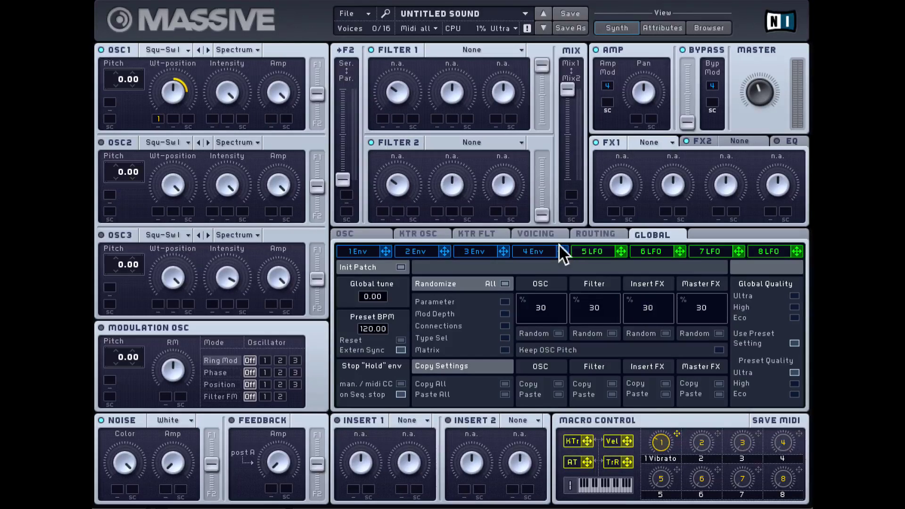
left_click(377, 231)
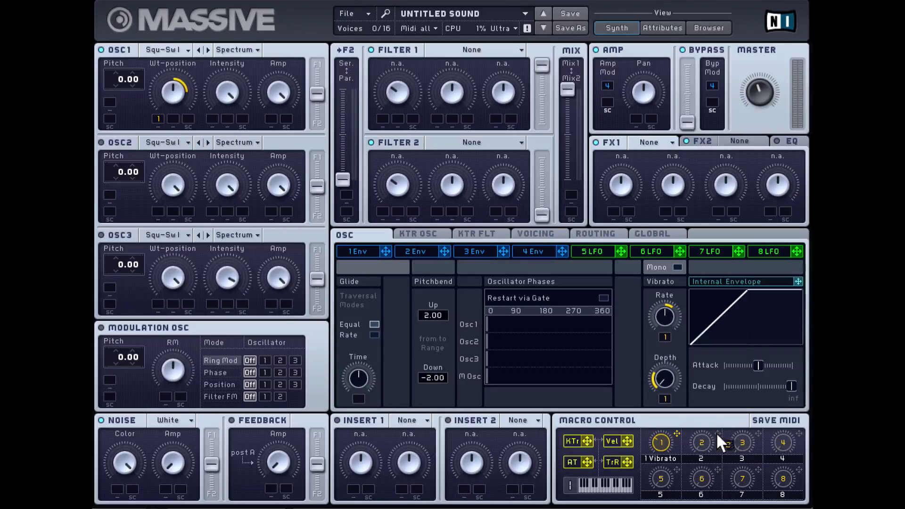
Assign Macro 2 to Filter 1's first knob, choose Lowpass 4, minimize Resonance and give Macro 2 a positive modulation range on Cutoff
left_click_drag(717, 432, 383, 119)
left_click(473, 50)
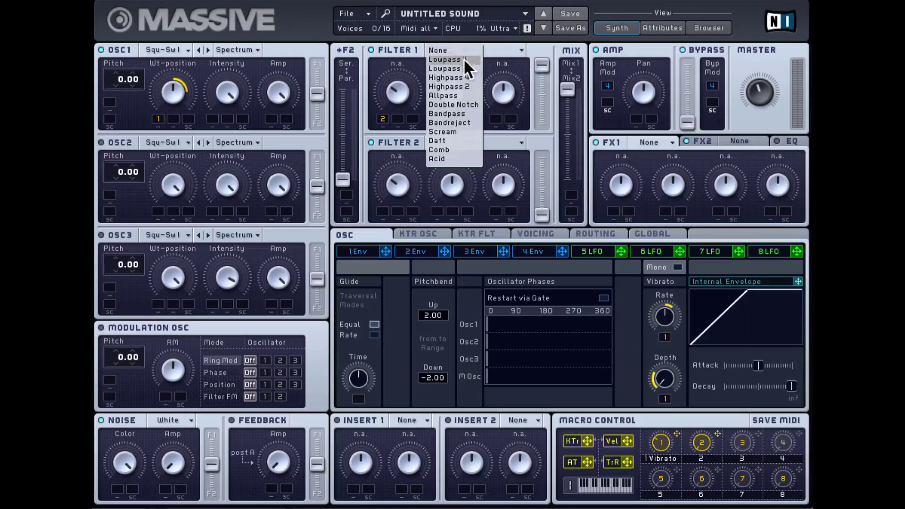
left_click(464, 60)
left_click_drag(503, 86, 504, 175)
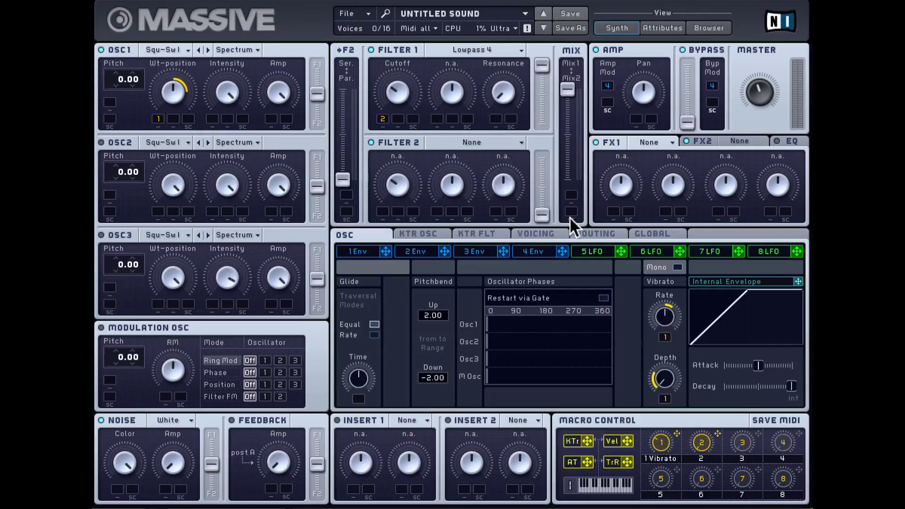
left_click_drag(382, 104, 377, 78)
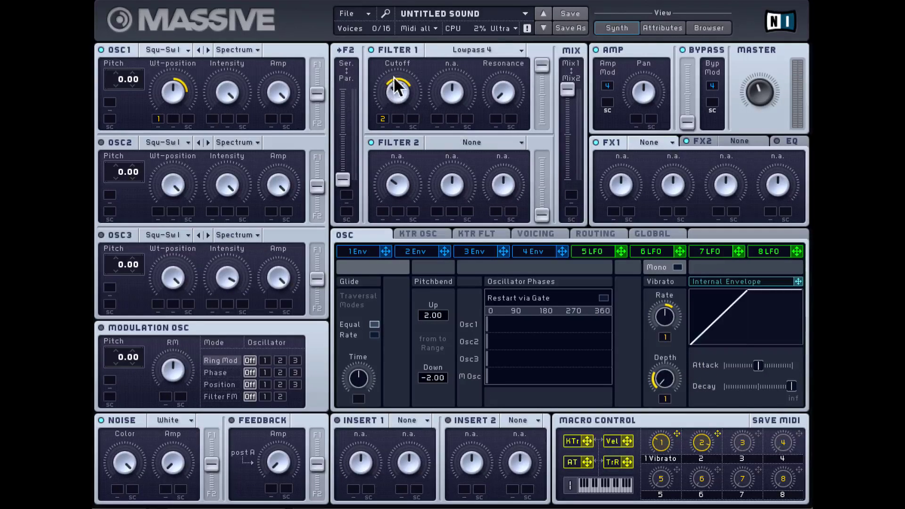
left_click_drag(396, 86, 414, 81)
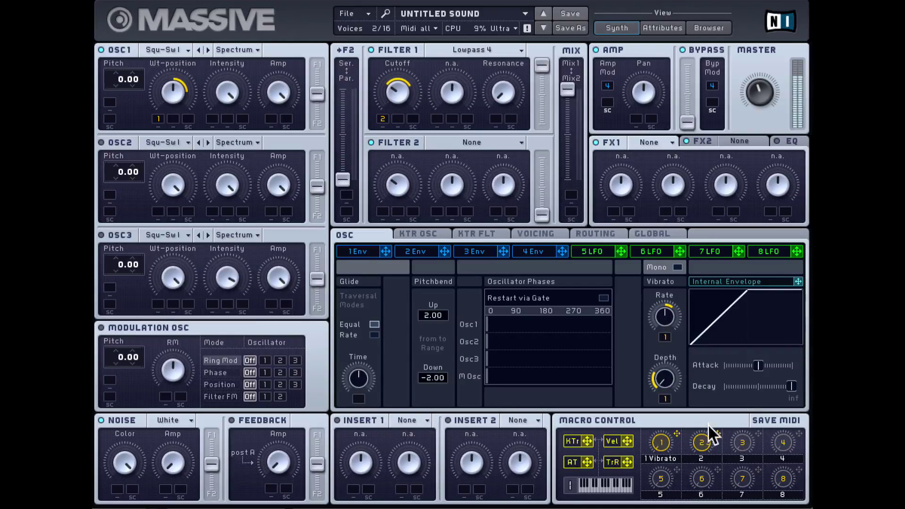
Show Macro 2's MIDI options and name the macro Cutoff
right_click(704, 440)
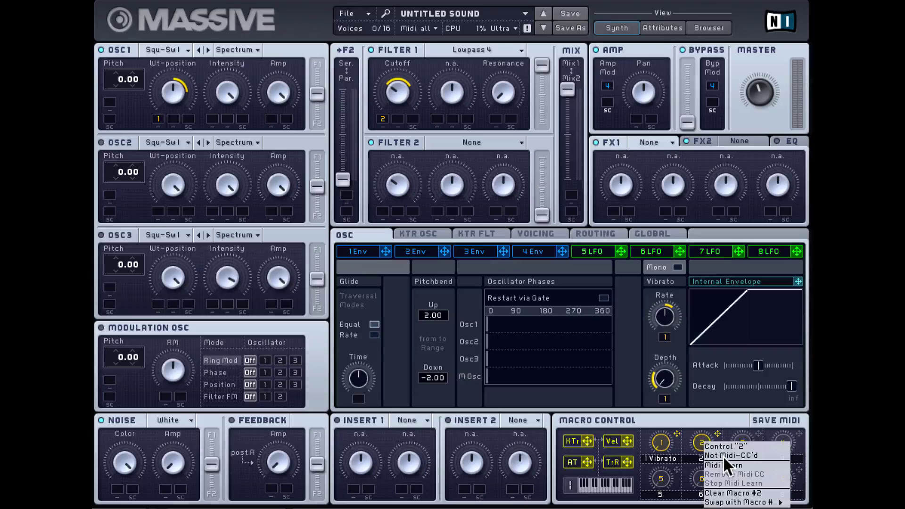
left_click(691, 458)
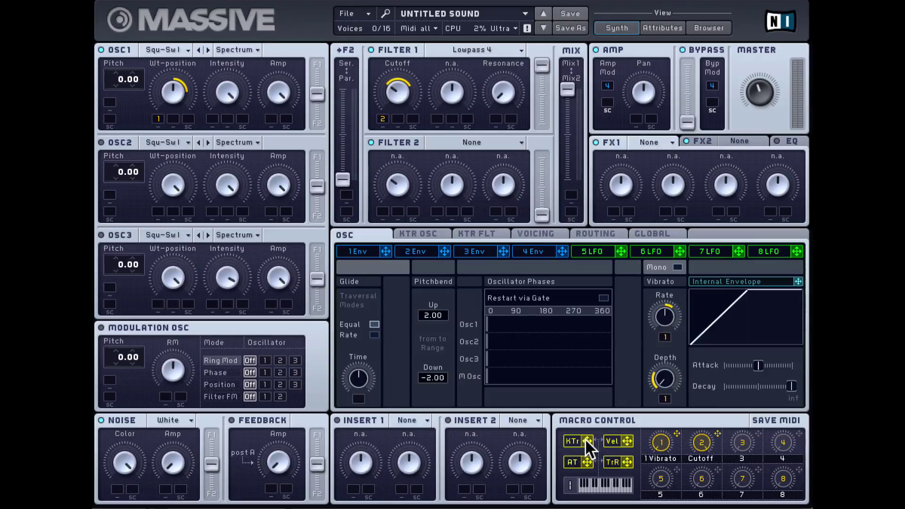
Assign key tracking (KTr) to OSC1 Wt-position over the full range, using the Herby wavetable with Wt-position at minimum
mouse_move(585, 439)
left_mouse_down()
mouse_move(410, 114)
mouse_move(379, 117)
mouse_move(330, 97)
mouse_move(229, 98)
left_mouse_up()
left_click_drag(379, 120, 397, 118)
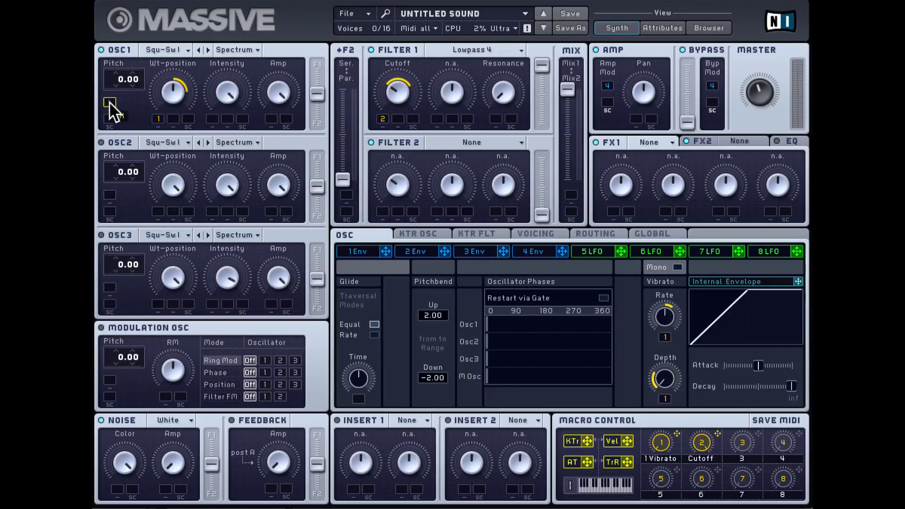
mouse_move(110, 103)
left_mouse_down()
mouse_move(172, 119)
mouse_move(157, 117)
left_mouse_up()
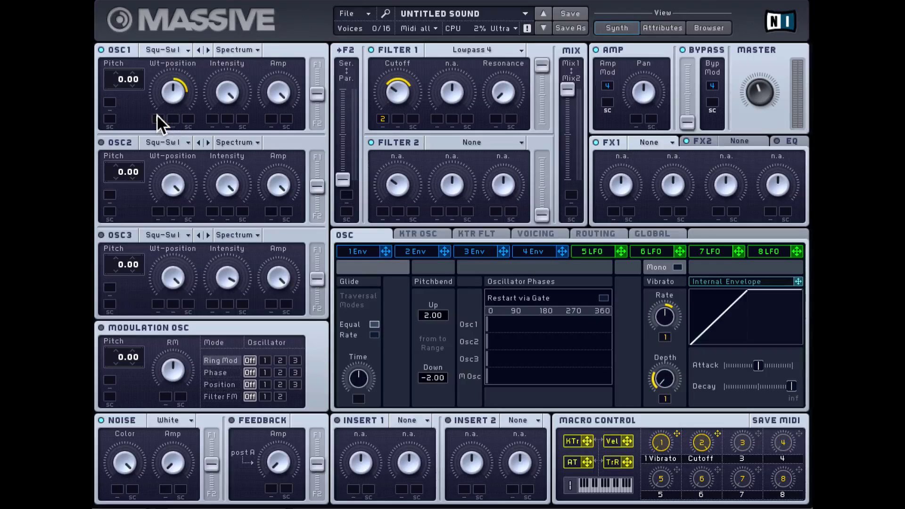
left_click(173, 49)
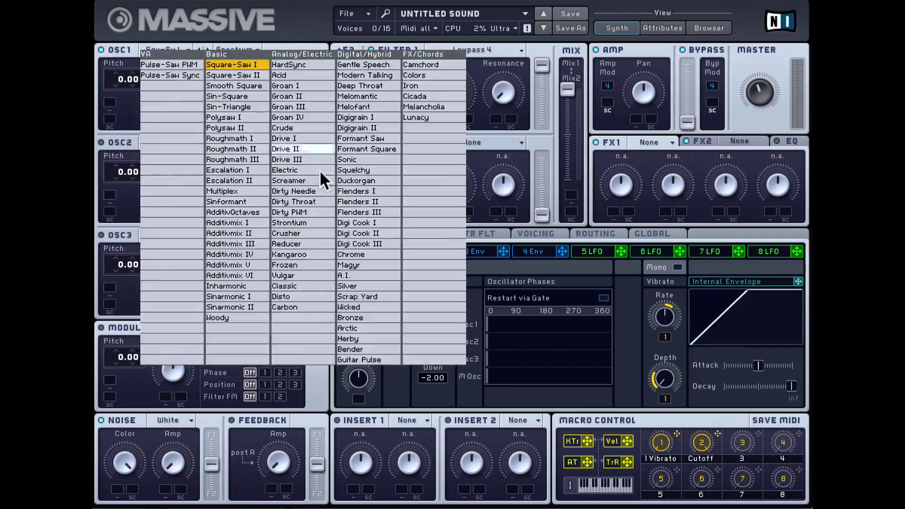
left_click(361, 339)
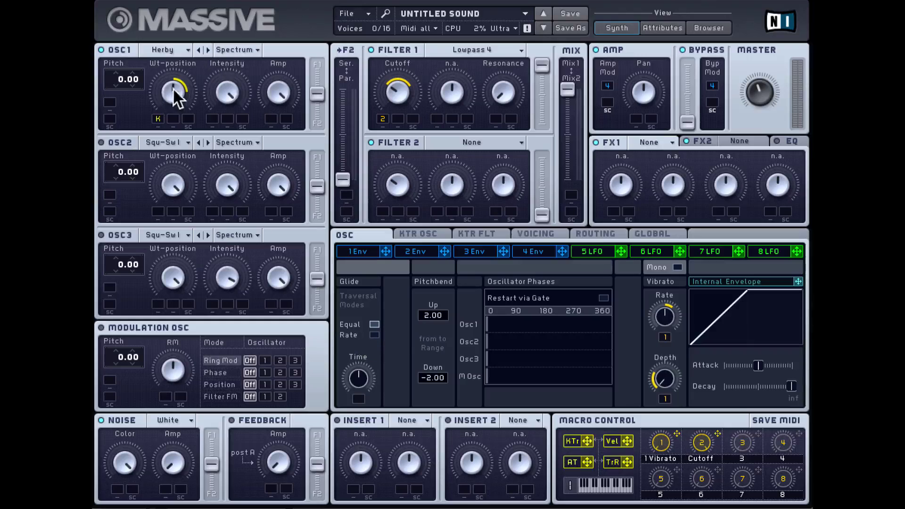
left_click_drag(159, 105, 155, 35)
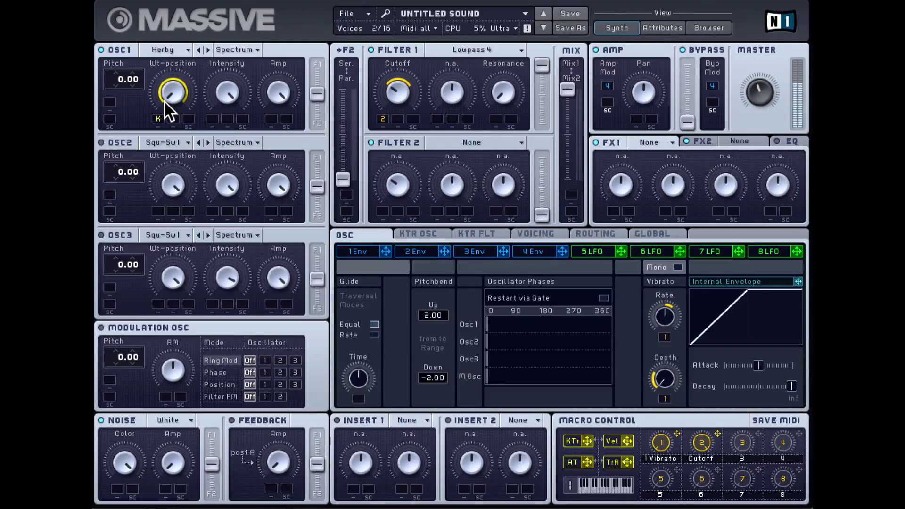
Switch OSC1 to the Chrome wavetable and remove the KTr modulation from its Wt-position
left_click(173, 48)
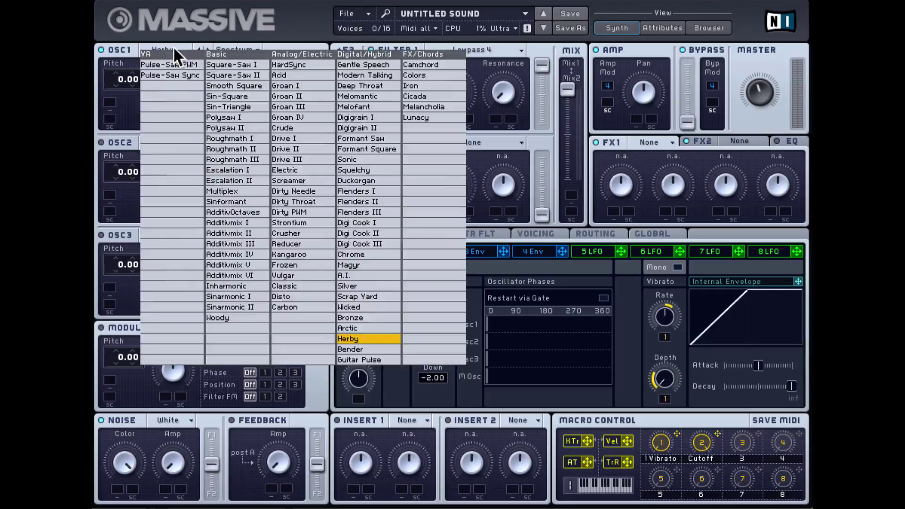
left_click(356, 265)
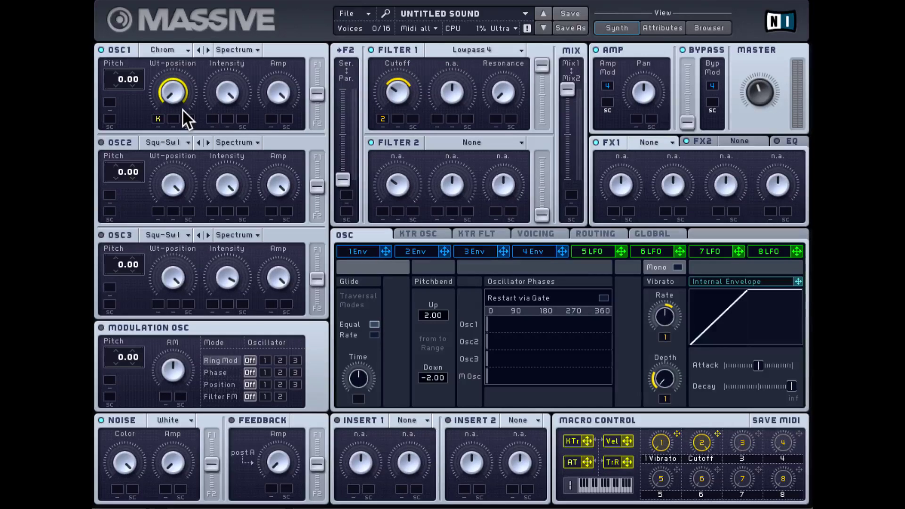
right_click(155, 117)
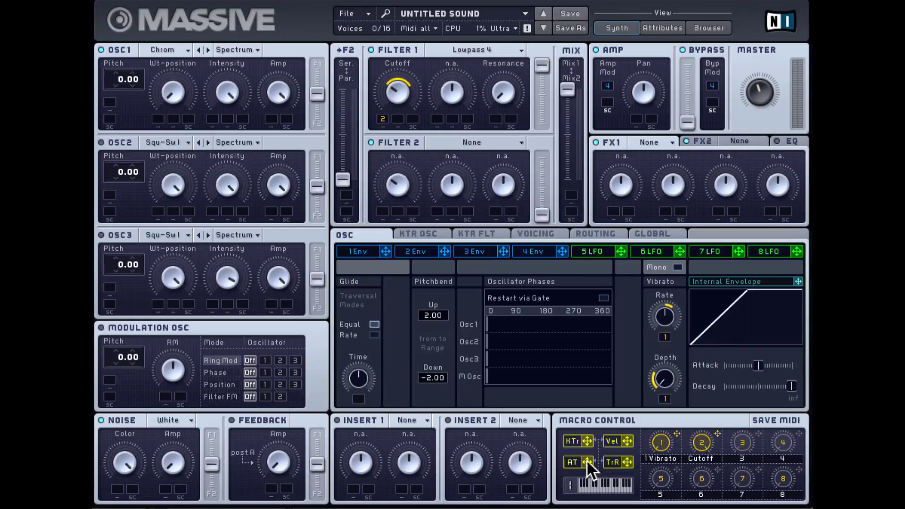
Assign TrR to OSC1 Wt-position over the full range, raise Wt-position slightly and reduce the modulation range to nothing
left_click_drag(627, 460, 157, 113)
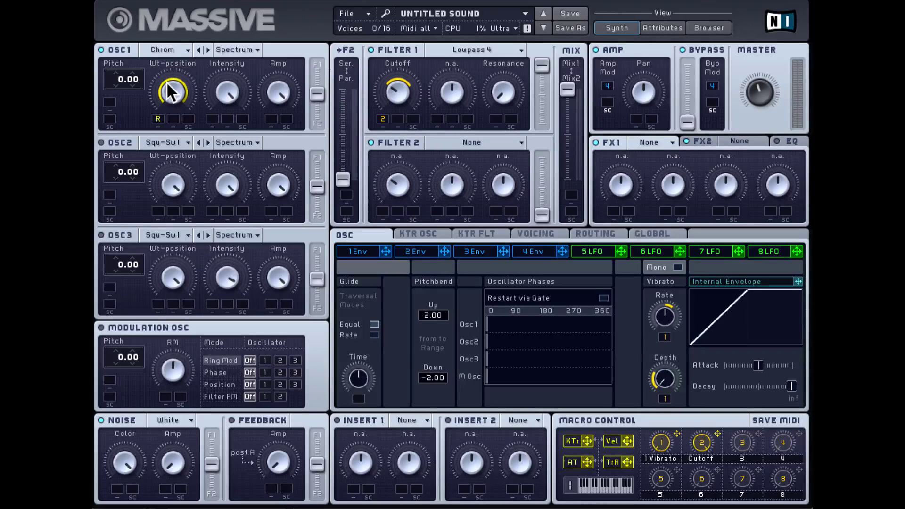
left_click_drag(171, 91, 186, 92)
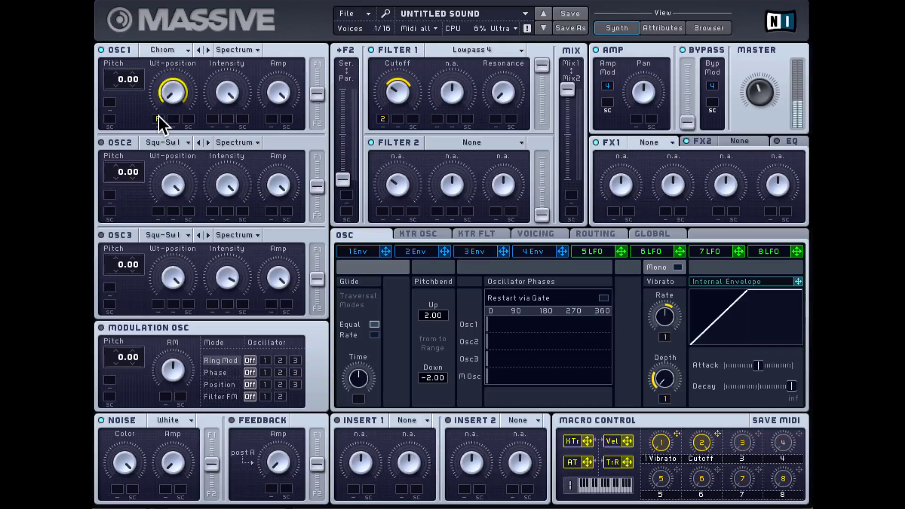
left_click_drag(157, 115, 162, 185)
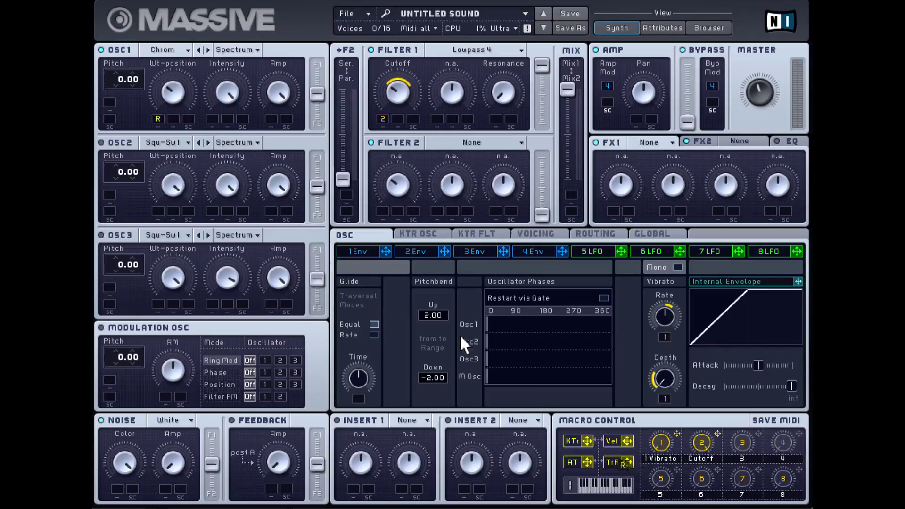
Assign TrR to OSC1 Pitch with a range of 0.17, enable OSC2 and switch OSC1 to the Square-Saw I wavetable
mouse_move(106, 98)
left_click_drag(106, 98, 108, 100)
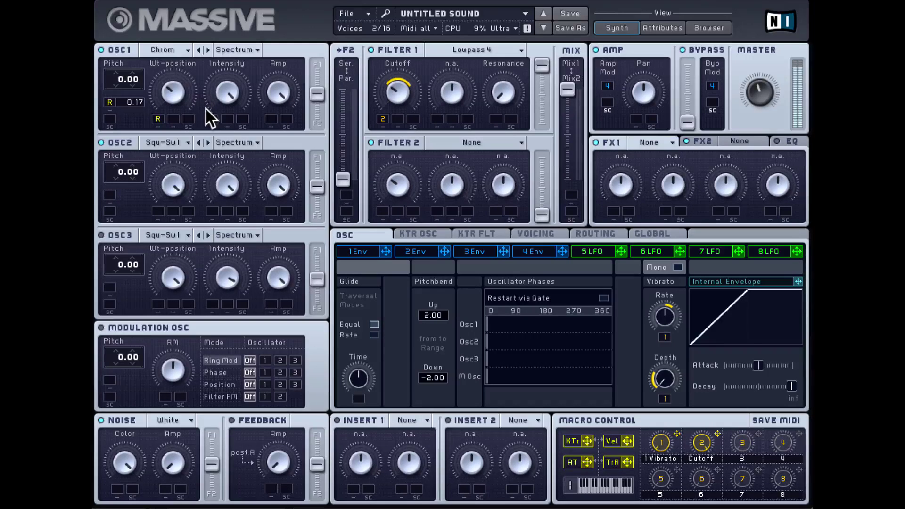
left_click(174, 48)
left_click(226, 62)
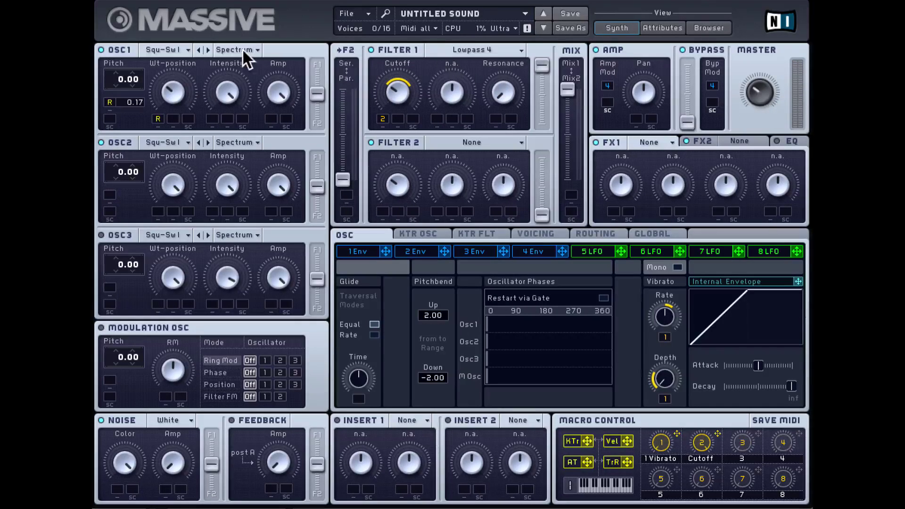
Widen the TrR range on OSC1 Pitch to 0.27, raise Filter 1's Cutoff, and widen the pitch range to 12.00
left_click_drag(139, 100, 140, 88)
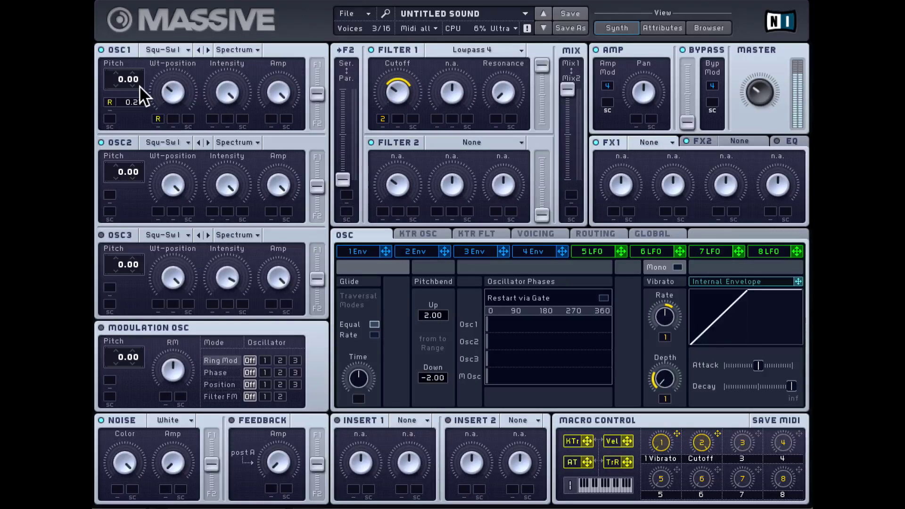
left_click_drag(396, 93, 392, 55)
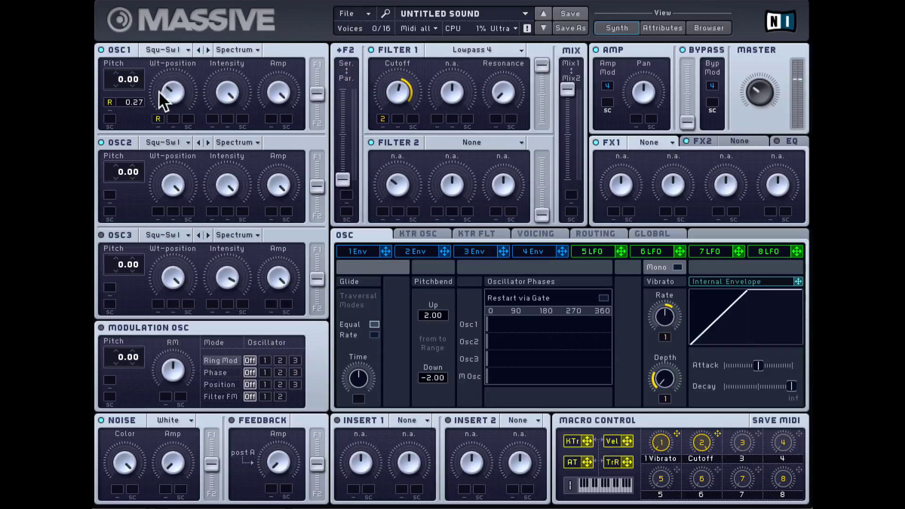
left_click_drag(128, 100, 123, 81)
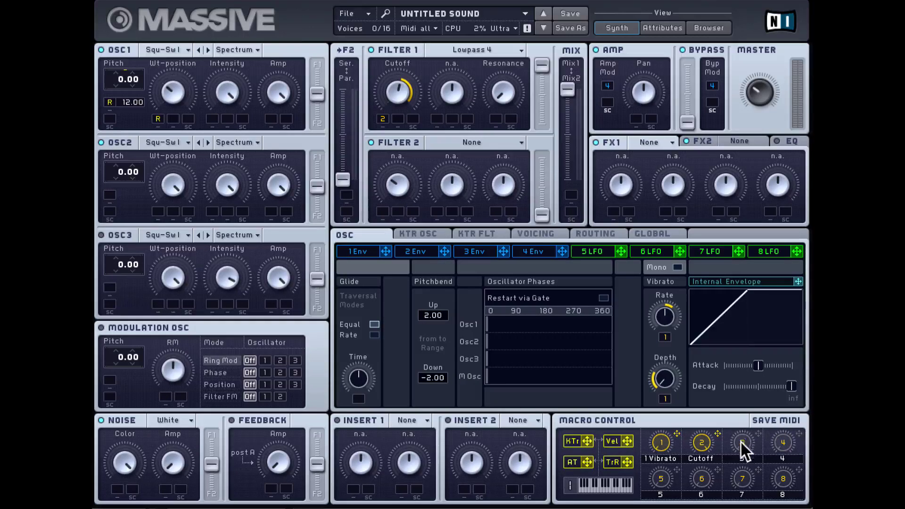
Examine the MIDI options of the Cutoff macro and close them
right_click(700, 442)
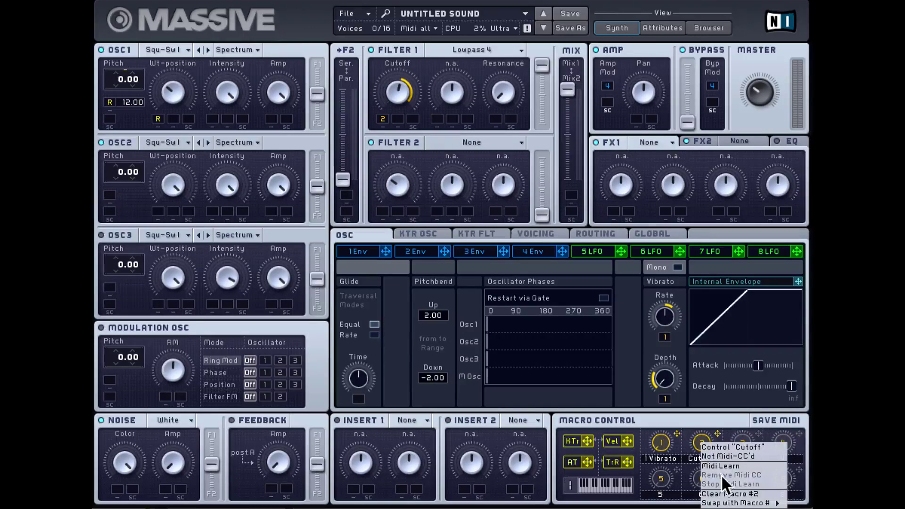
left_click(693, 473)
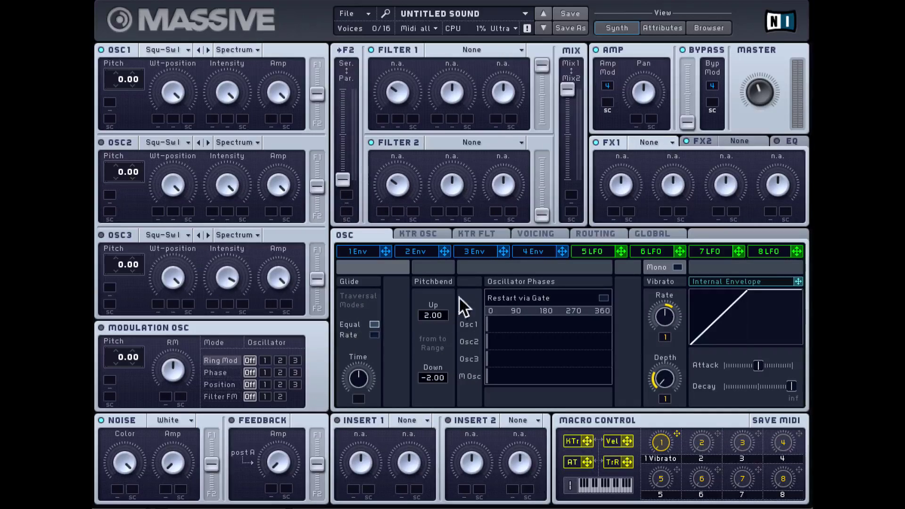
Set the voicing to Monophon and try shorter and longer Glide Time settings for the oscillators
left_click(539, 233)
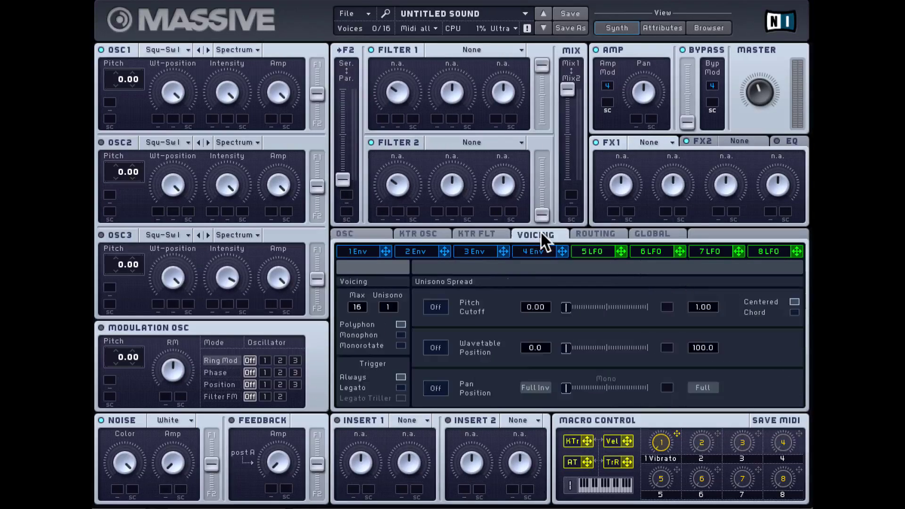
left_click(400, 334)
left_click(361, 233)
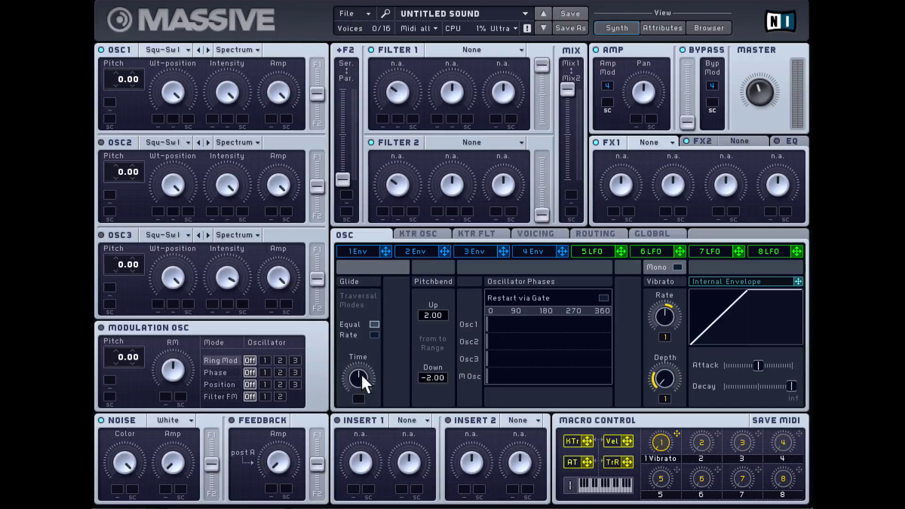
left_click_drag(361, 397, 363, 405)
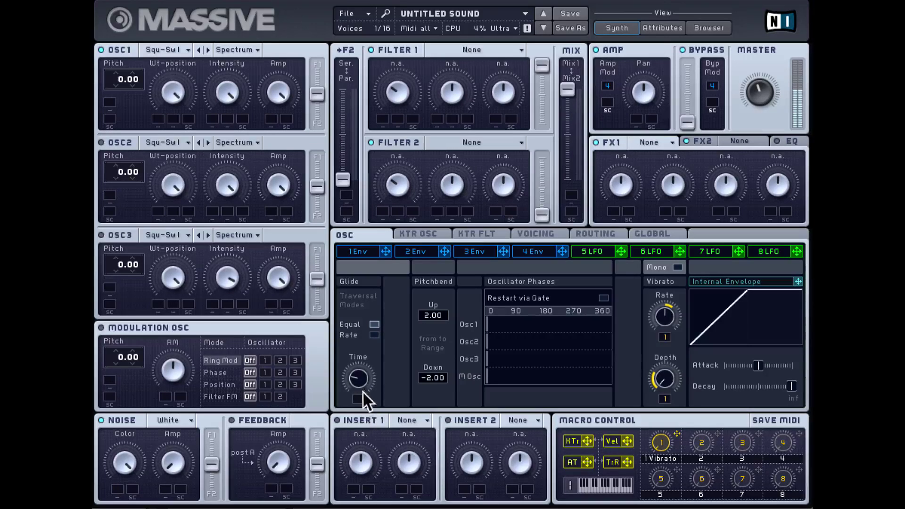
left_click_drag(358, 374, 358, 328)
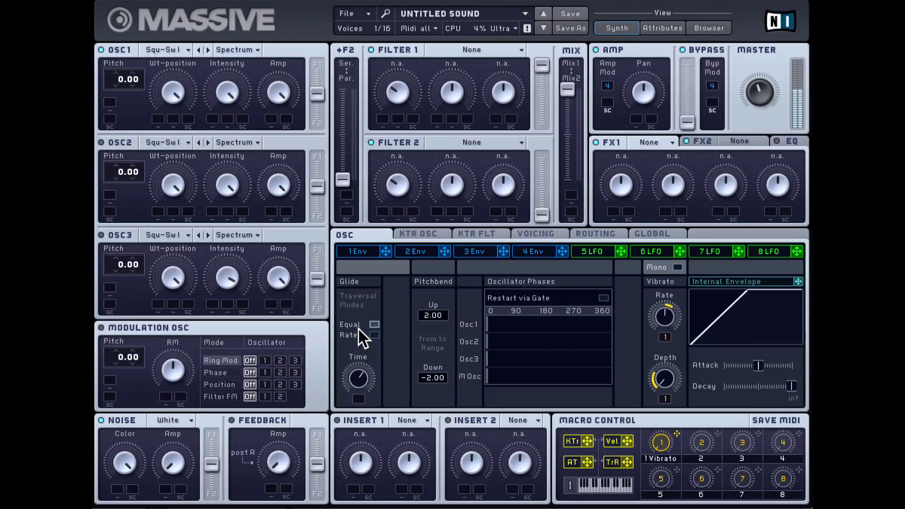
Compare the Equal and Rate glide modes, keep Rate selected and adjust the Glide Time
left_click(374, 325)
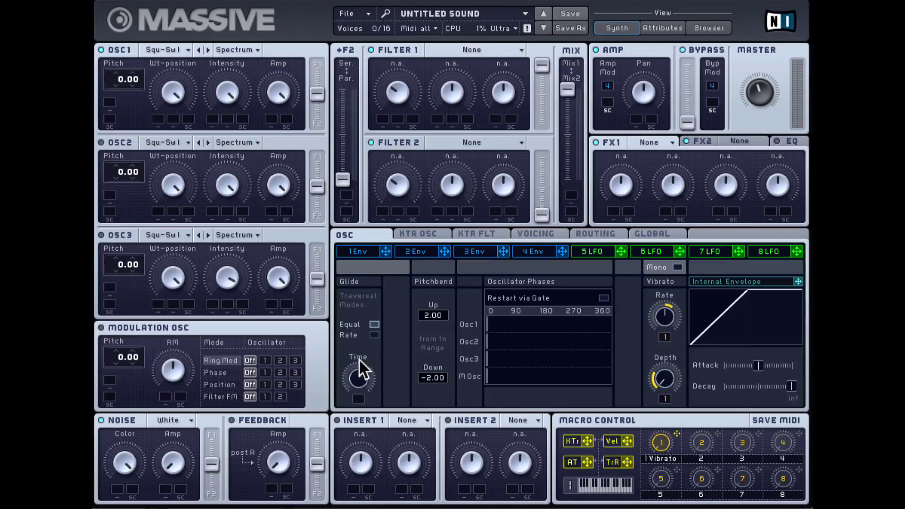
left_click(375, 334)
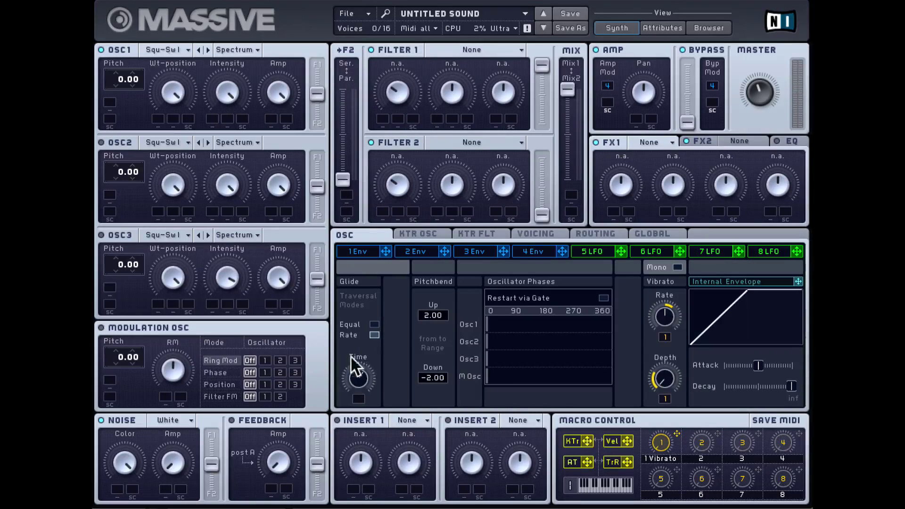
left_click_drag(361, 364, 349, 381)
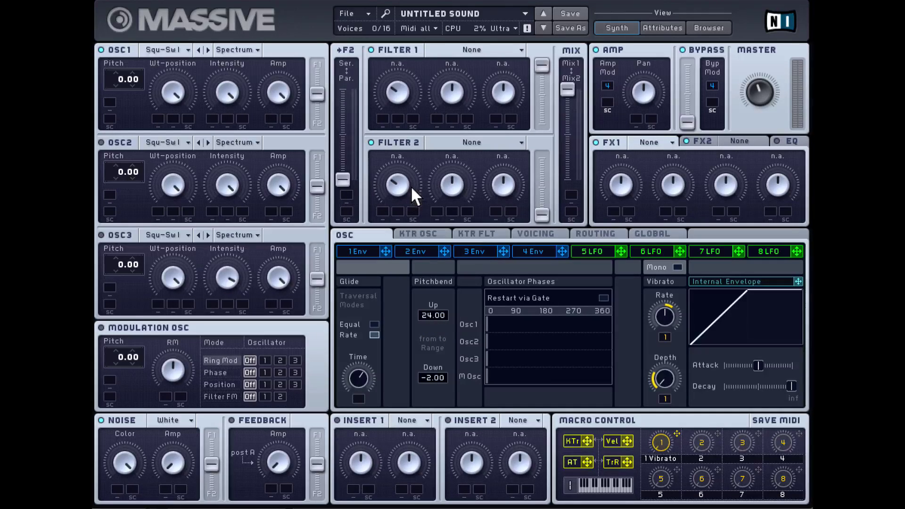
Set the Pitchbend Up and Down ranges to 0.00 and enable Restart via Gate for the oscillator phases
left_click_drag(411, 185, 429, 316)
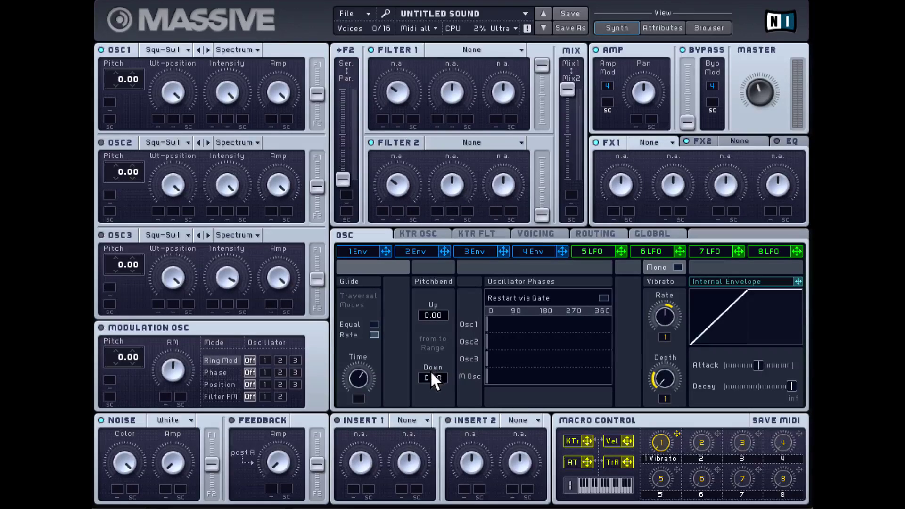
left_click_drag(431, 373, 432, 378)
left_click(605, 298)
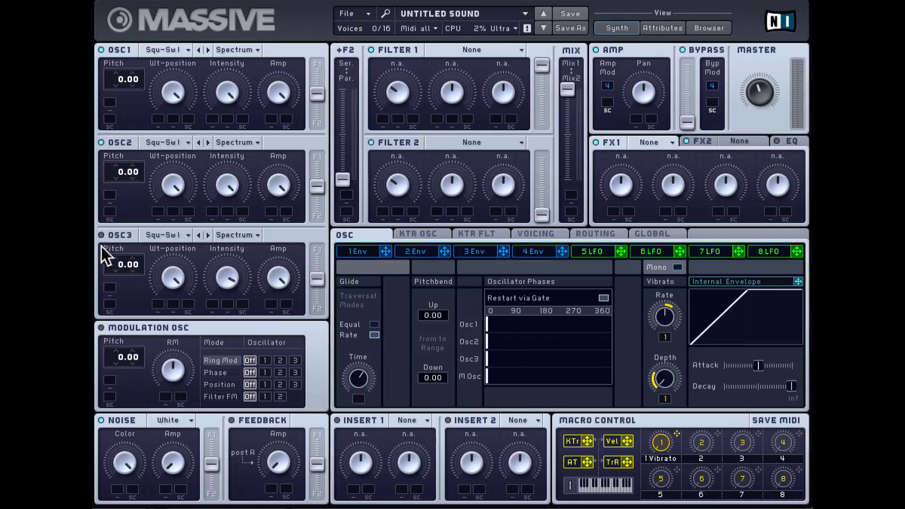
Enable OSC3, detune its Pitch to -0.05, and try small pitch changes on OSC2 and OSC1
left_click_drag(134, 262, 134, 271)
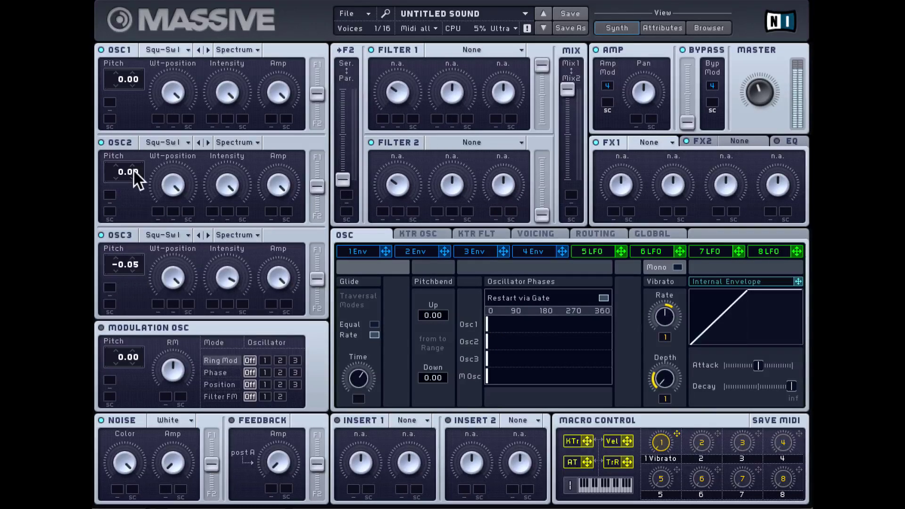
left_click_drag(134, 161, 134, 149)
left_click_drag(134, 75, 135, 89)
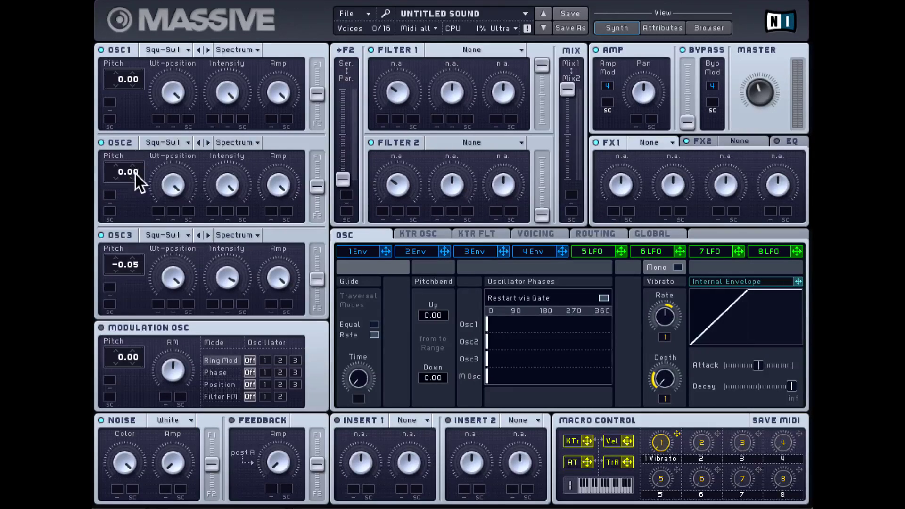
Reset OSC3's Pitch to 0.00 and try staggered phases for Osc1, Osc2 and Osc3, toggling Restart via Gate
double_click(131, 261)
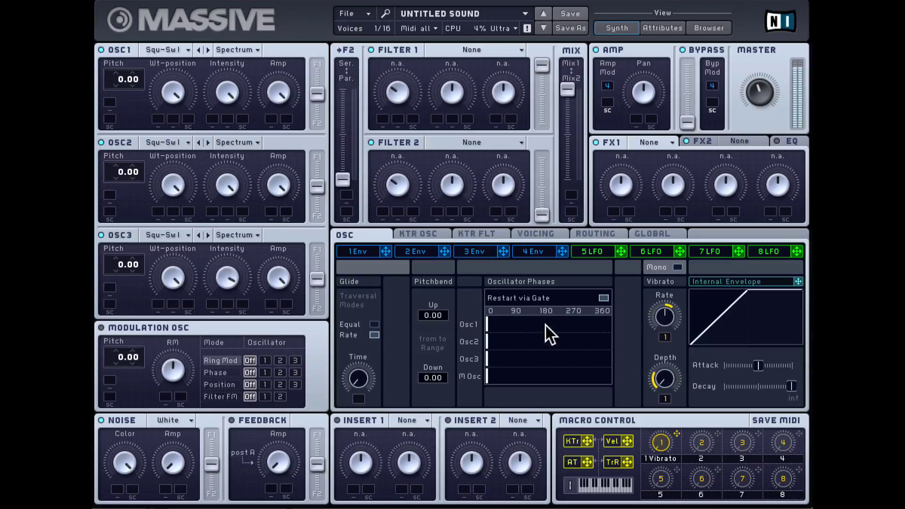
left_click(603, 298)
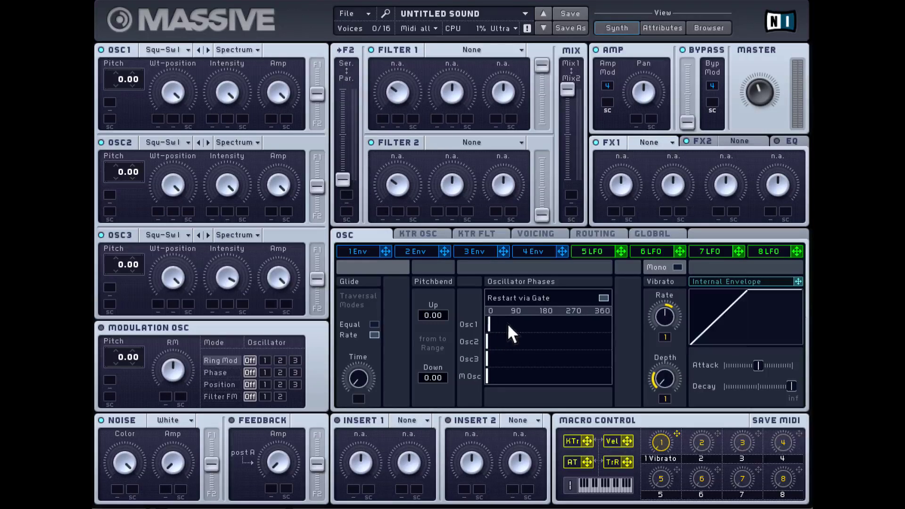
left_click(509, 342)
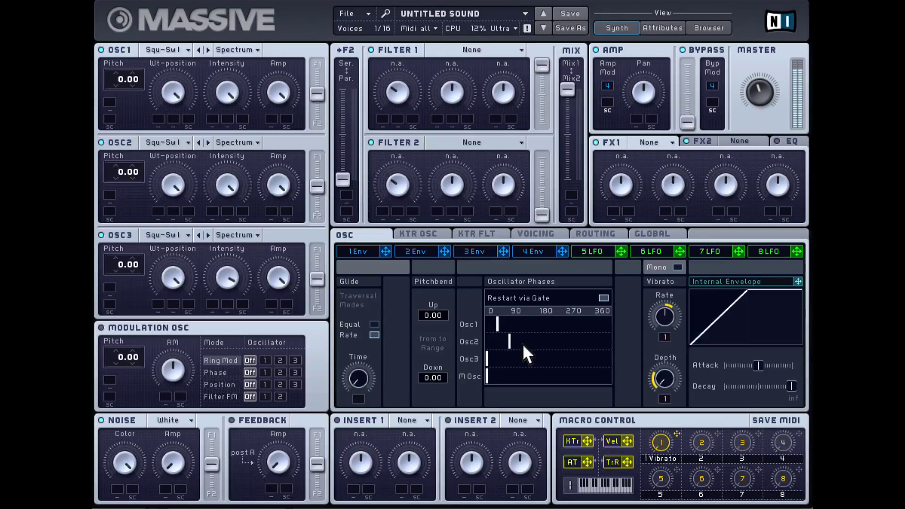
left_click(528, 359)
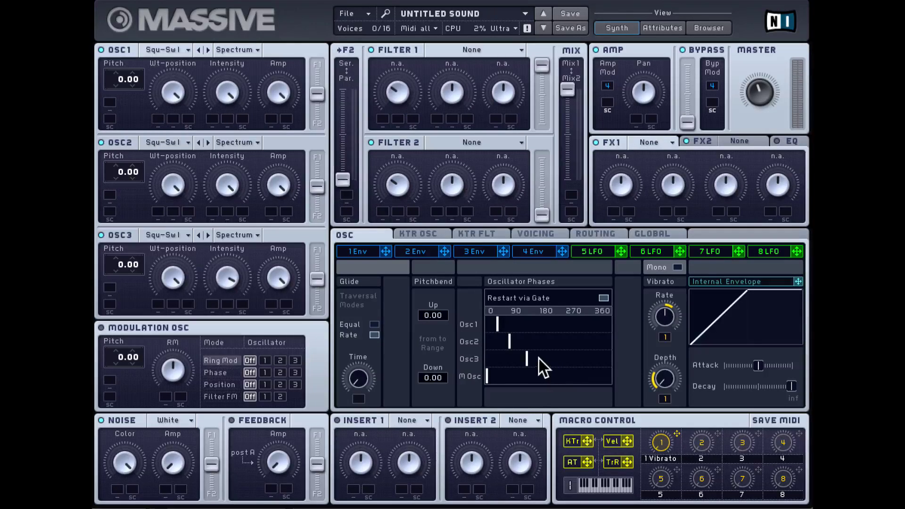
left_click_drag(539, 357, 542, 357)
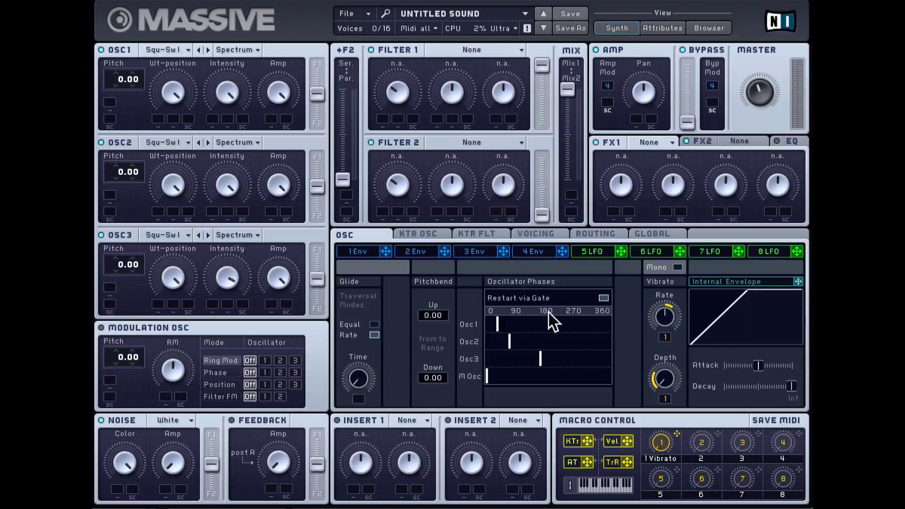
left_click(604, 298)
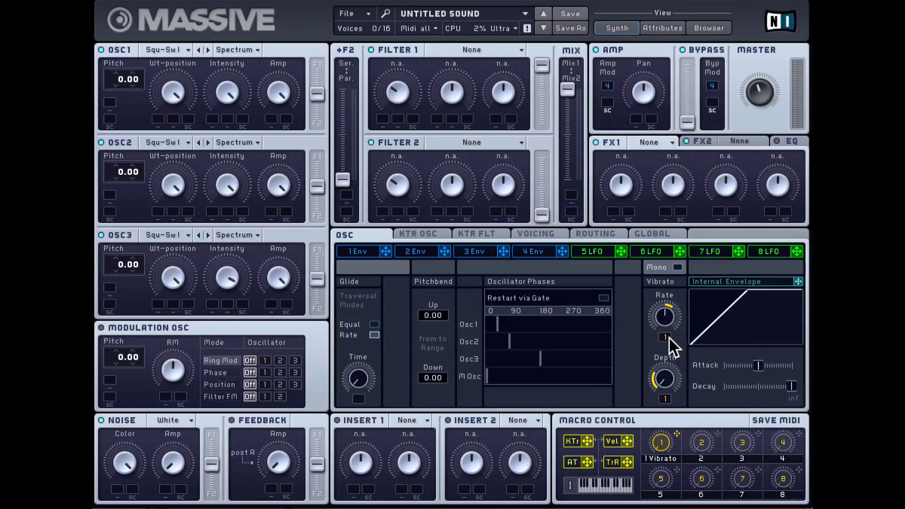
Start a new sound to restore the default oscillator, pitchbend and phase settings
left_click(350, 10)
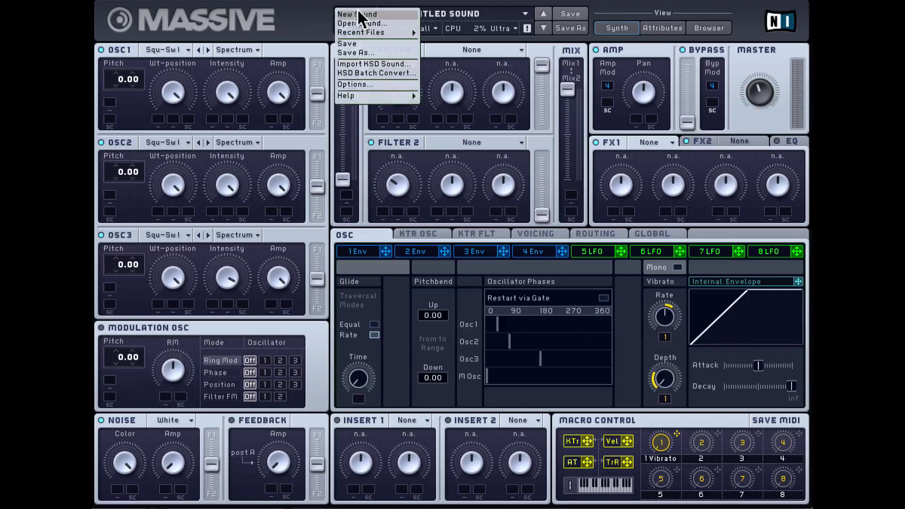
left_click(359, 13)
left_click(353, 13)
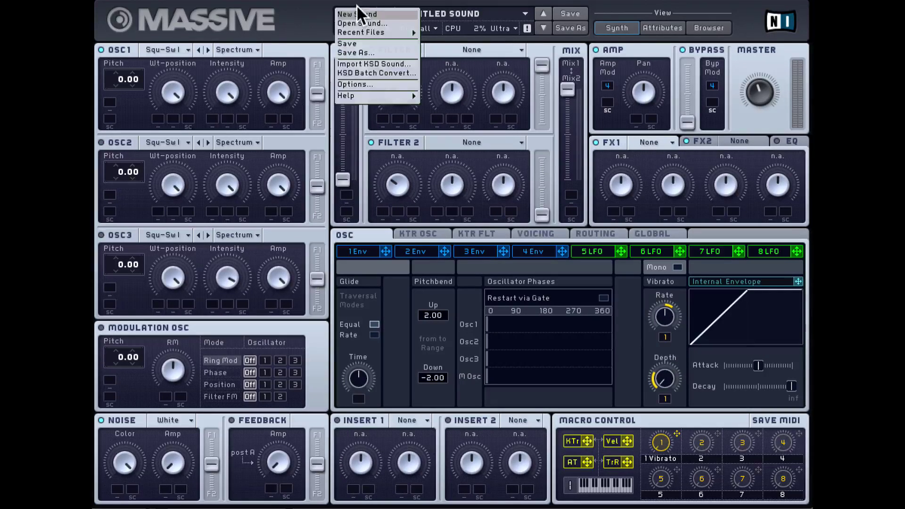
left_click(363, 10)
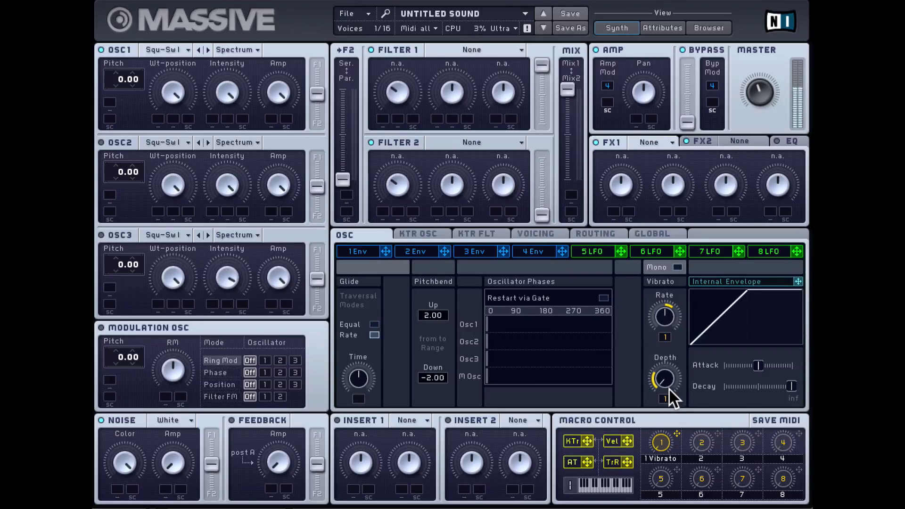
Check LFO 5's settings, return to the oscillator settings and try a higher and a lower vibrato Depth
left_click(592, 254)
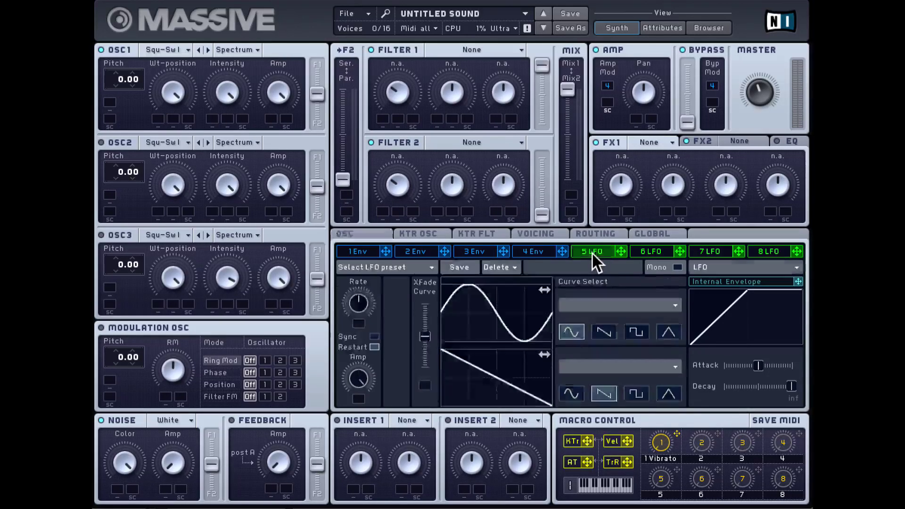
left_click(354, 235)
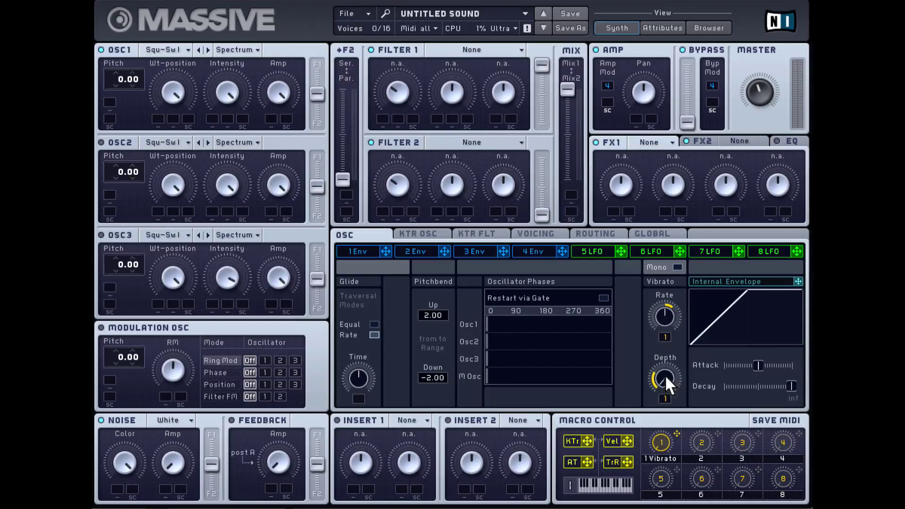
left_click_drag(665, 374, 665, 363)
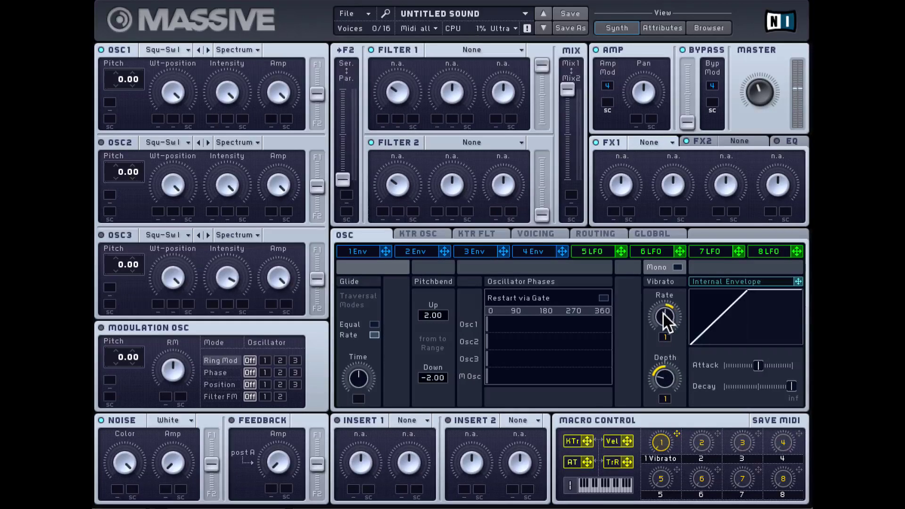
left_click_drag(669, 377, 667, 400)
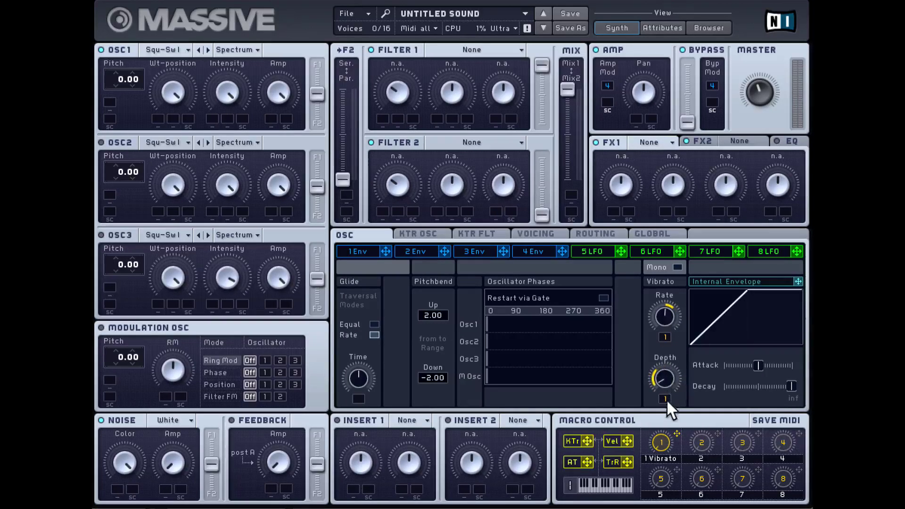
Switch modulation source 5 from LFO to Performer and finally to Stepper, locating its Mono option
left_click(679, 267)
left_click(599, 252)
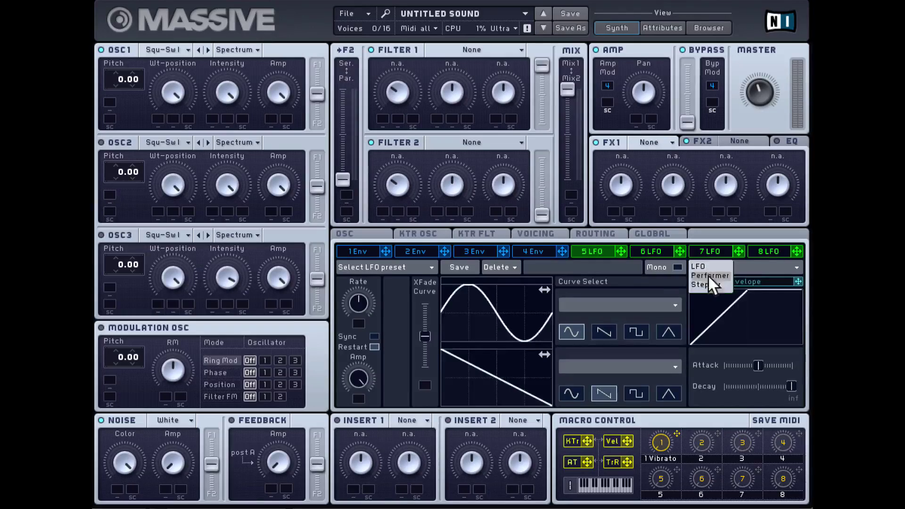
left_click(709, 277)
left_click(709, 267)
left_click(705, 284)
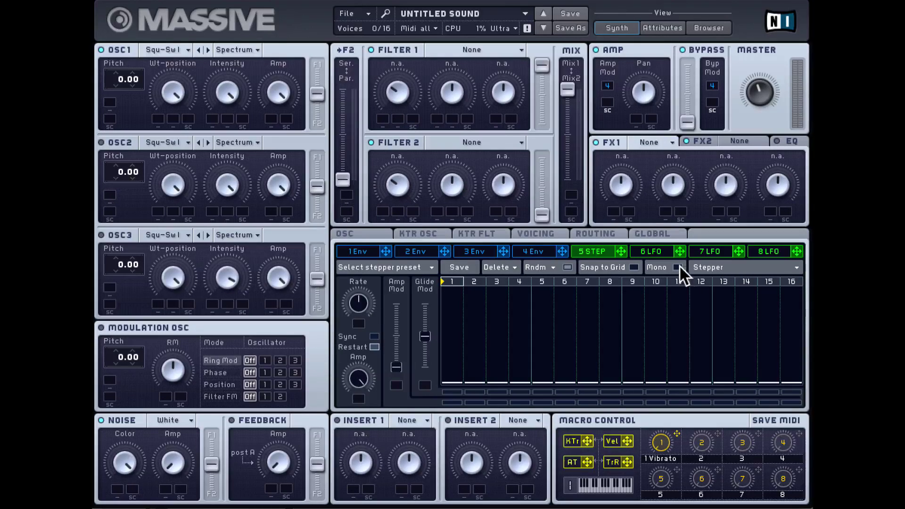
Assign the internal AD envelope to the vibrato Rate and Depth and lengthen its Attack
left_click(361, 234)
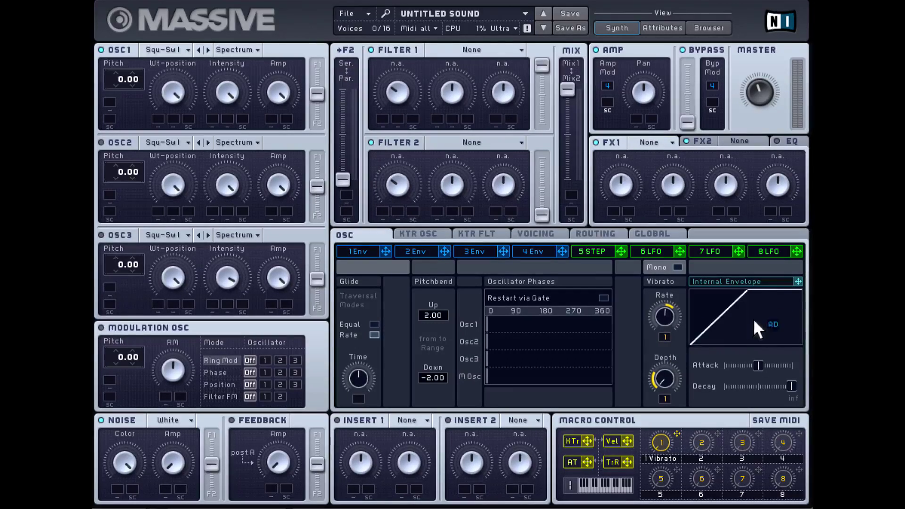
left_click(665, 399)
left_click(664, 338)
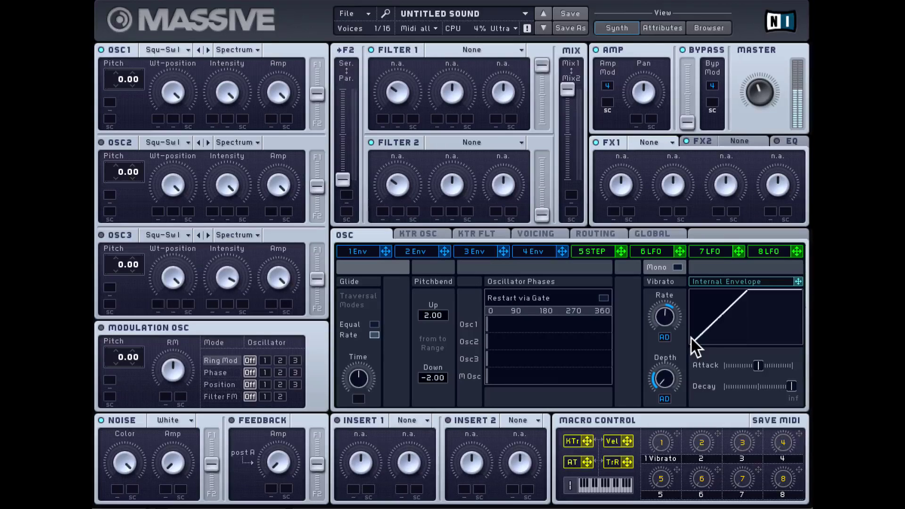
left_click_drag(757, 362, 768, 367)
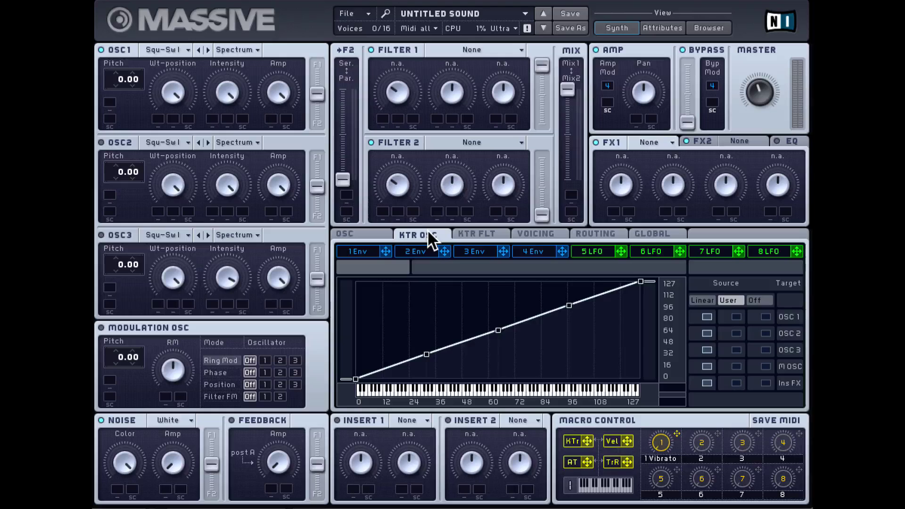
Set OSC 1's key tracking source to User and try different curve shapes by moving the two points around keys 32 and 64
left_click(490, 234)
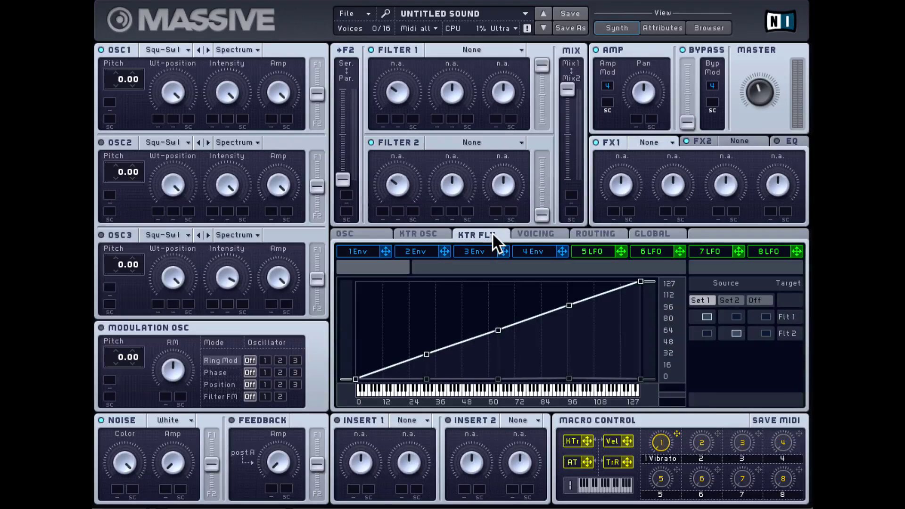
left_click(432, 231)
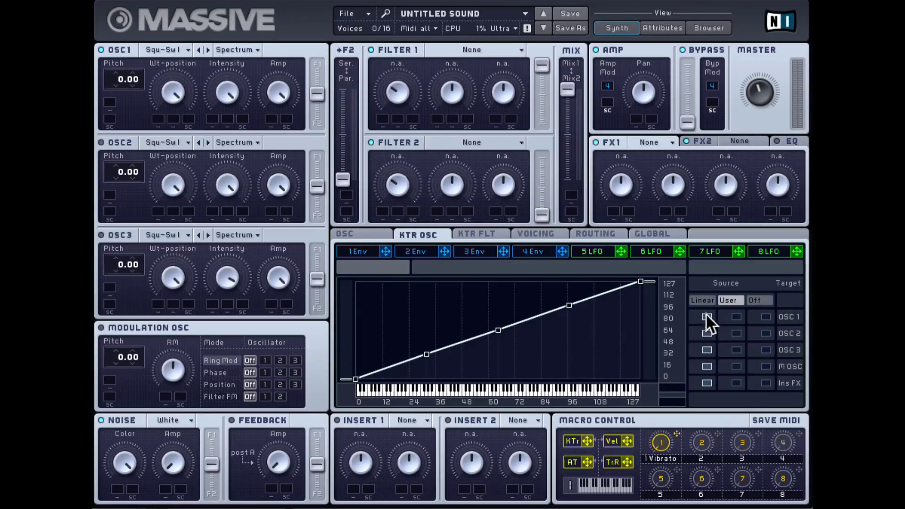
left_click(735, 316)
left_click_drag(499, 330, 499, 358)
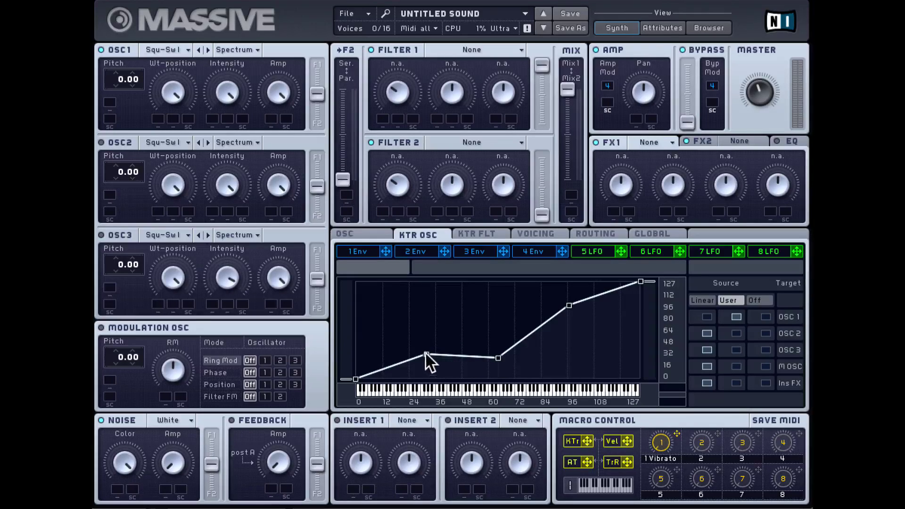
left_click_drag(427, 355, 426, 336)
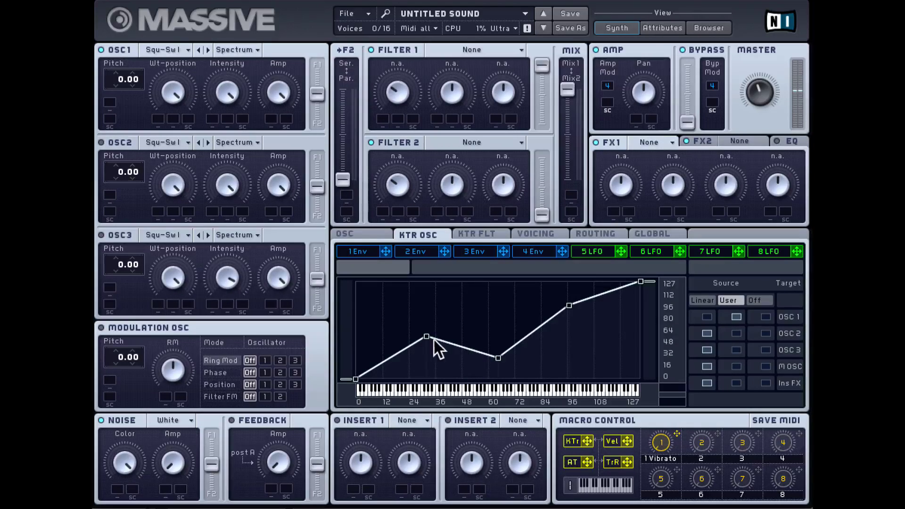
left_click_drag(498, 358, 488, 277)
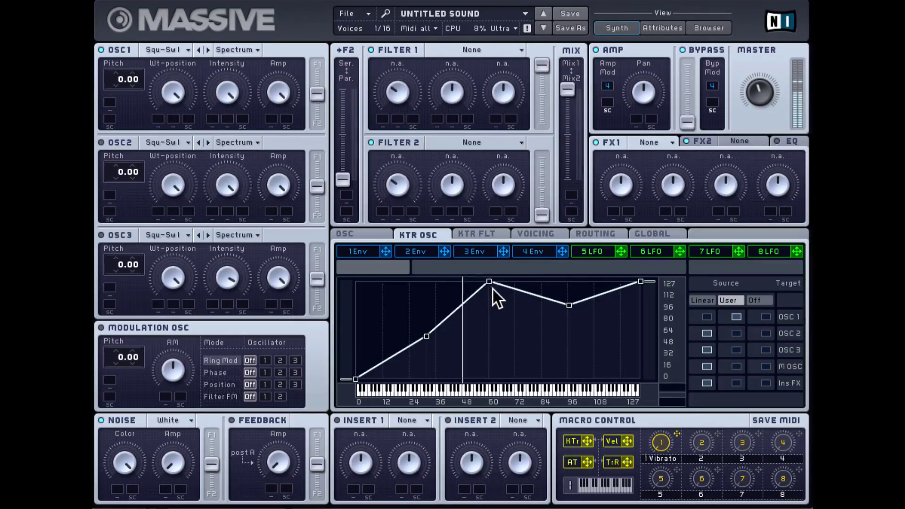
left_click_drag(489, 282, 489, 320)
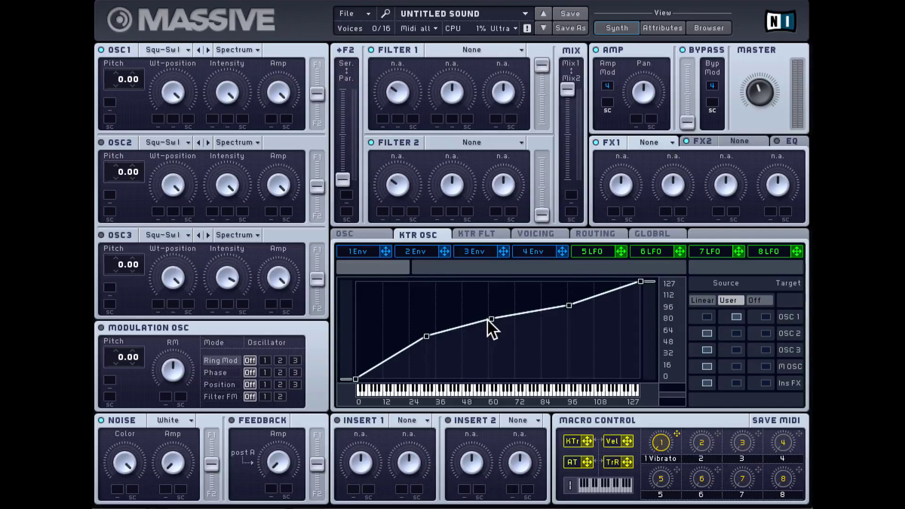
Return OSC 1 to Linear key tracking and load the Frequency Shifter into Insert 1
left_click(707, 316)
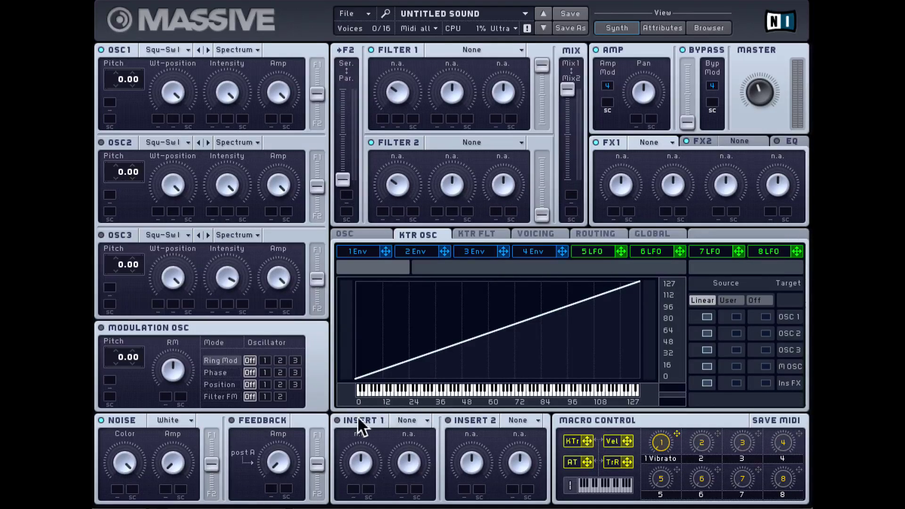
left_click(408, 420)
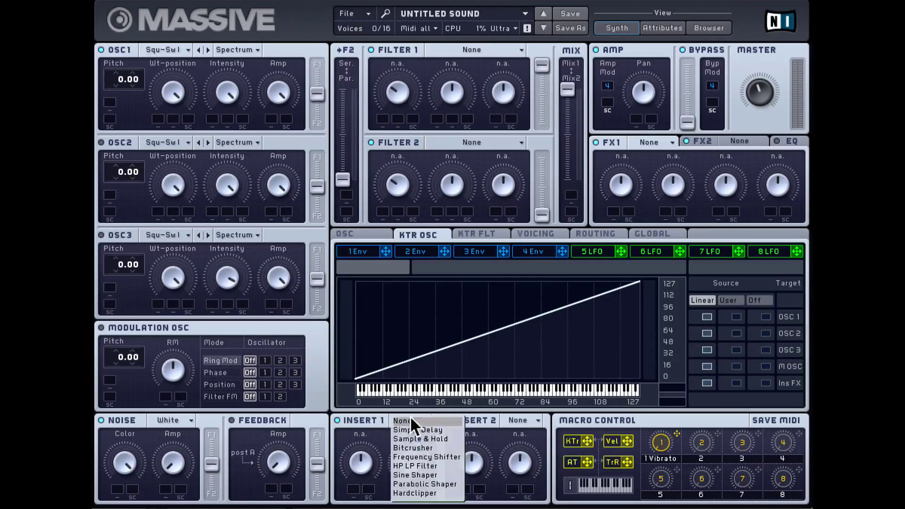
left_click(429, 456)
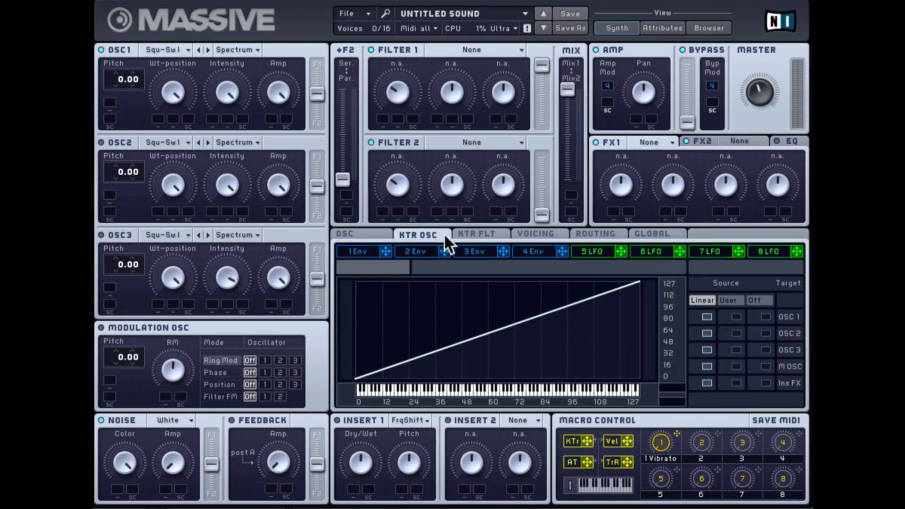
Load Lowpass 4 into Filter 1 and raise the middle point of the Set 1 filter key tracking curve to about 116
left_click(489, 234)
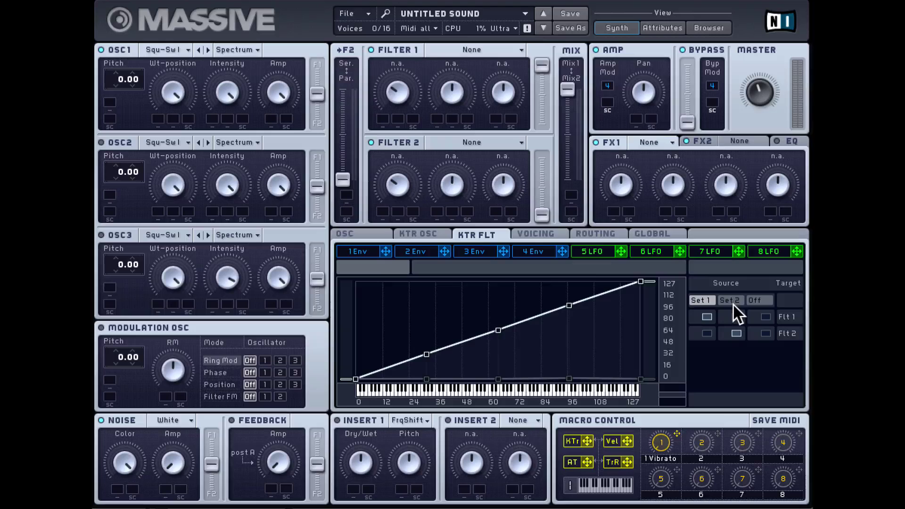
left_click(460, 50)
left_click(462, 59)
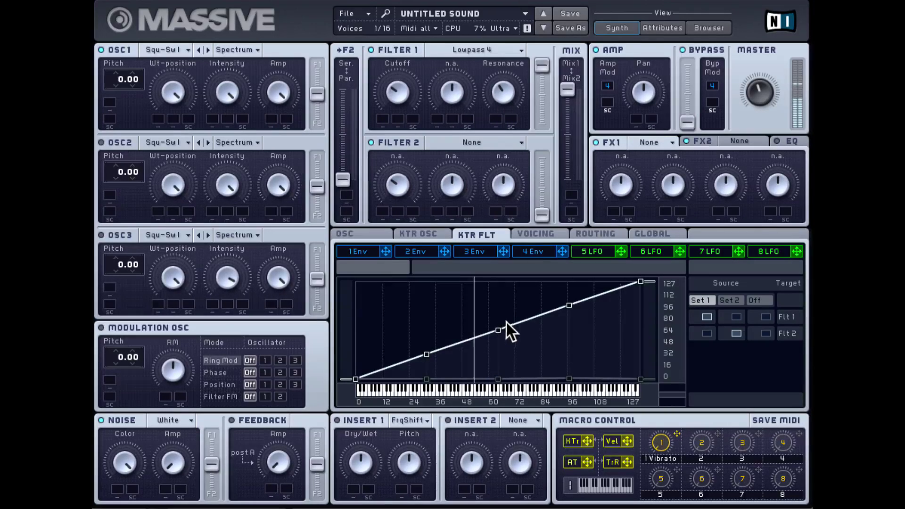
mouse_move(498, 330)
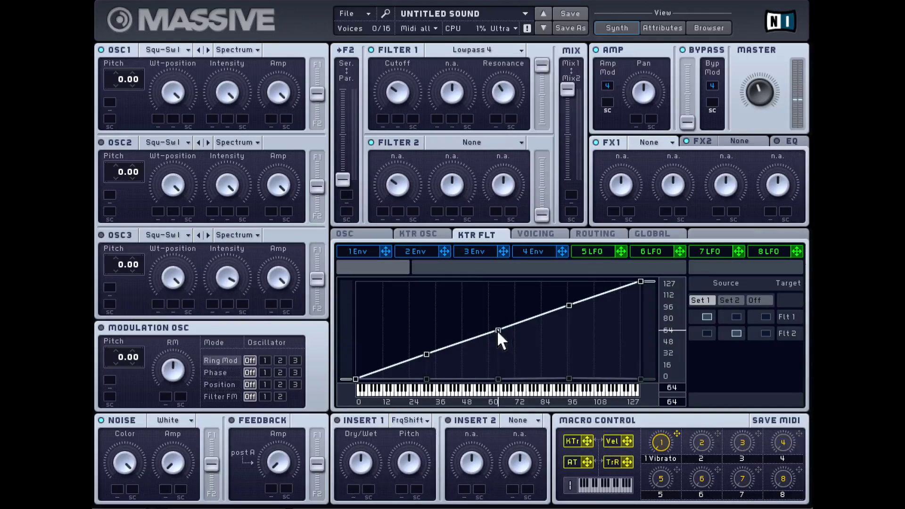
left_click_drag(497, 331, 507, 292)
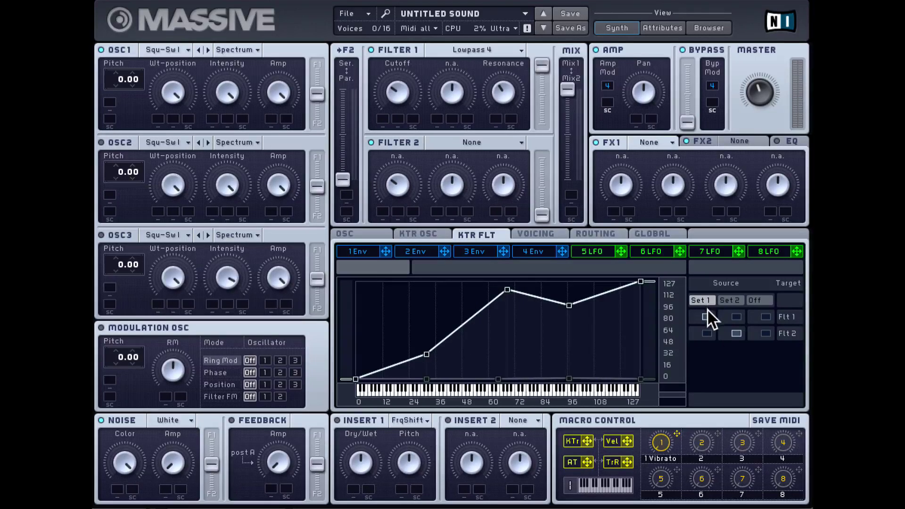
Assign Filter 1 to key tracking Set 2 and shape its curve with a peak near key 32 and a dip near key 64
left_click(731, 301)
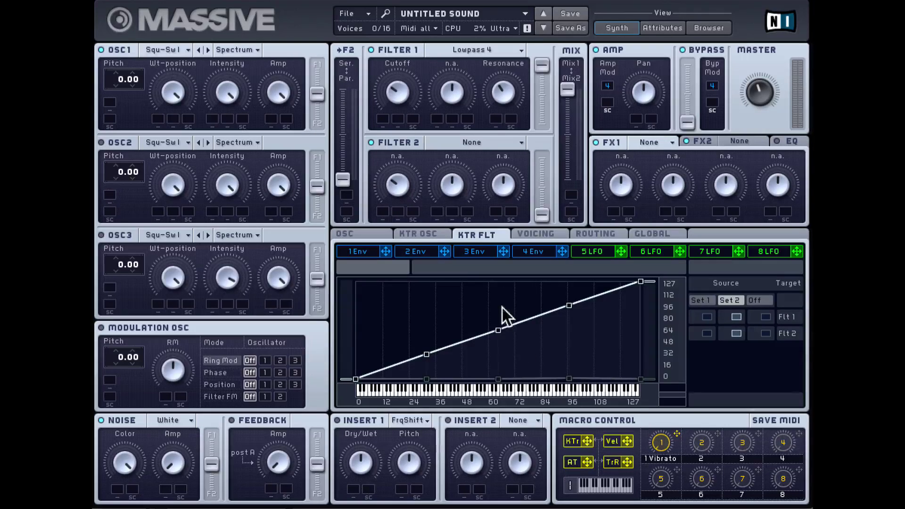
left_click_drag(498, 330, 495, 366)
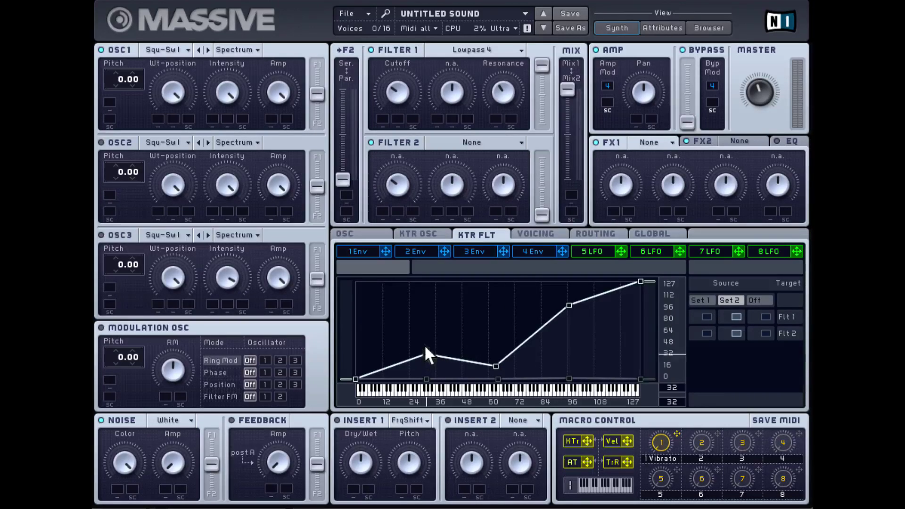
left_click_drag(426, 354, 426, 295)
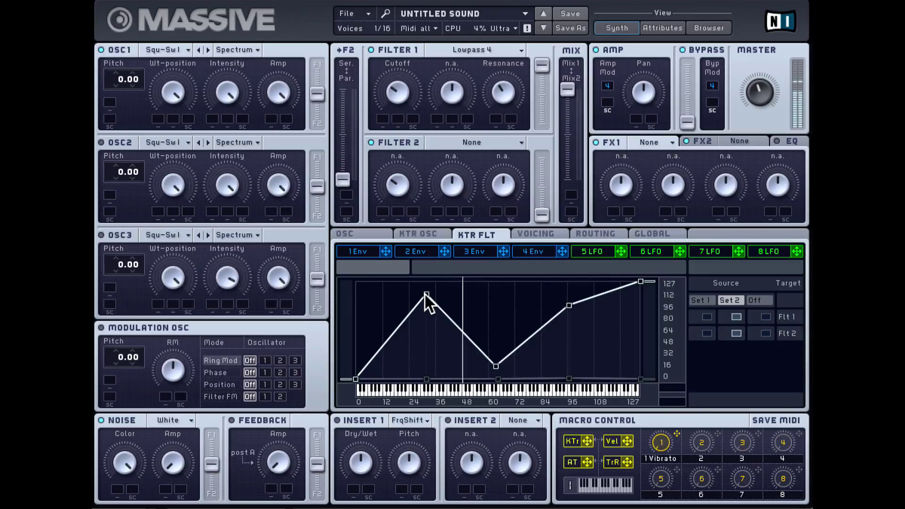
left_click_drag(496, 366, 499, 344)
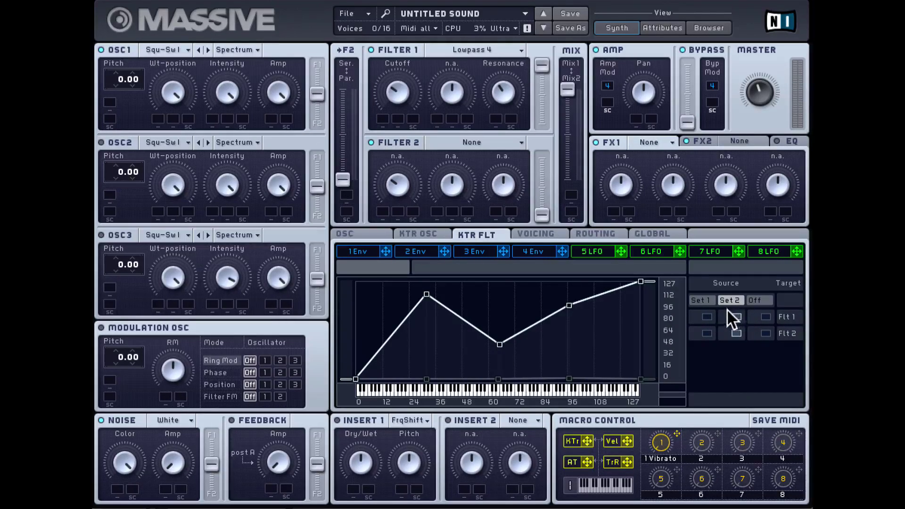
Assign Filter 1 to key tracking Set 1, give its grey curve a peak near key 60, and raise the white curve's middle point to 127
left_click(708, 315)
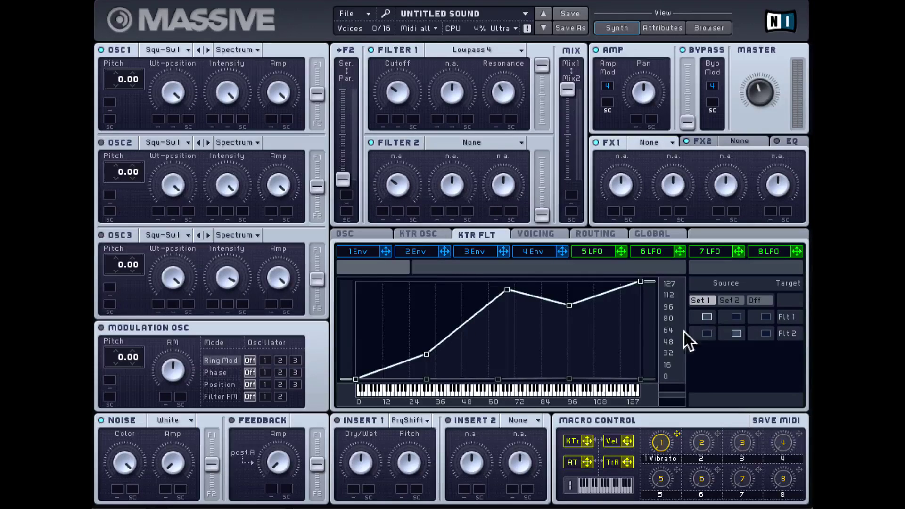
left_click_drag(640, 379, 639, 341)
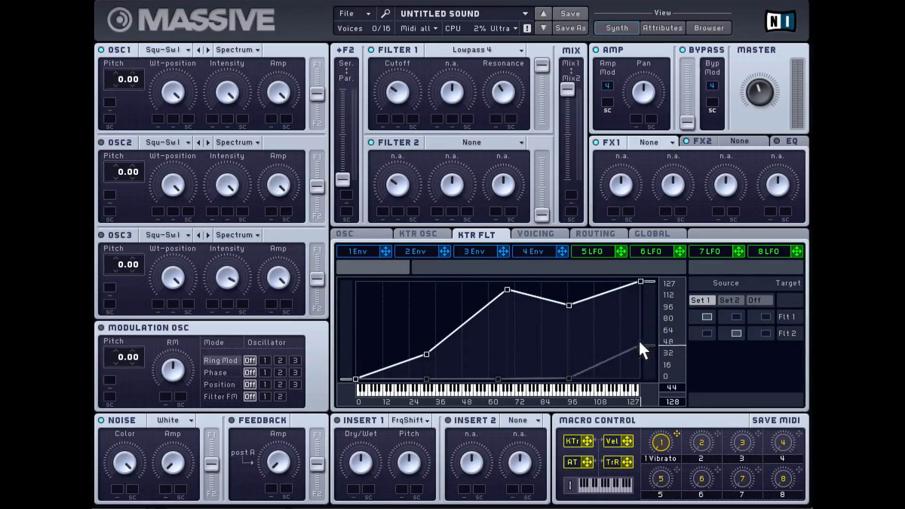
left_click_drag(569, 379, 566, 328)
left_click_drag(500, 376, 486, 286)
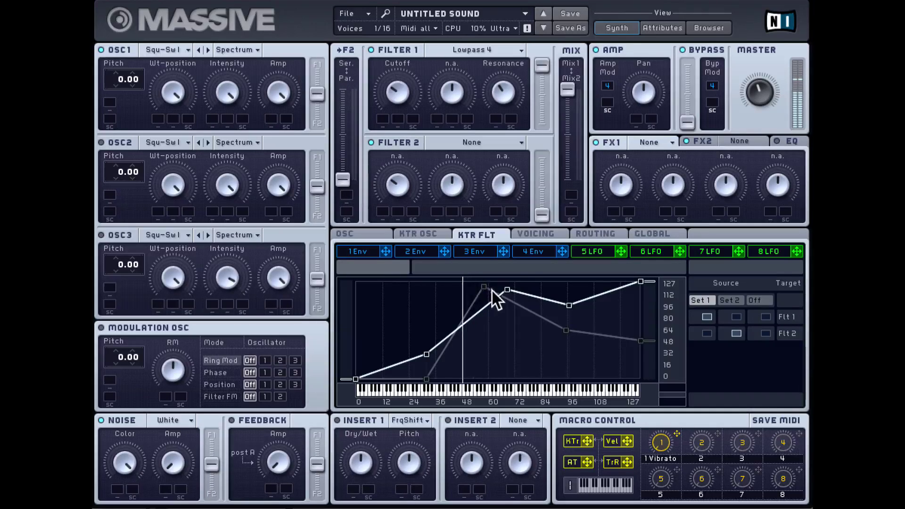
mouse_move(507, 289)
mouse_move(507, 289)
left_mouse_down()
mouse_move(507, 333)
mouse_move(502, 271)
mouse_move(498, 412)
mouse_move(486, 279)
mouse_move(457, 329)
mouse_move(500, 262)
mouse_move(505, 352)
mouse_move(496, 275)
left_mouse_up()
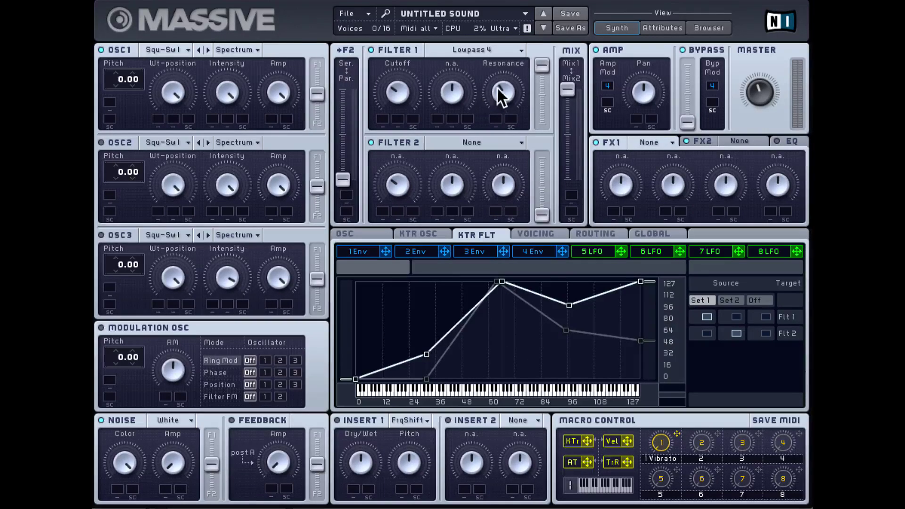
Audition the grey key tracking curve with raised Filter 1 resonance, shift its peak to about key 60, and set the resonance to minimum
left_click_drag(501, 75, 497, 41)
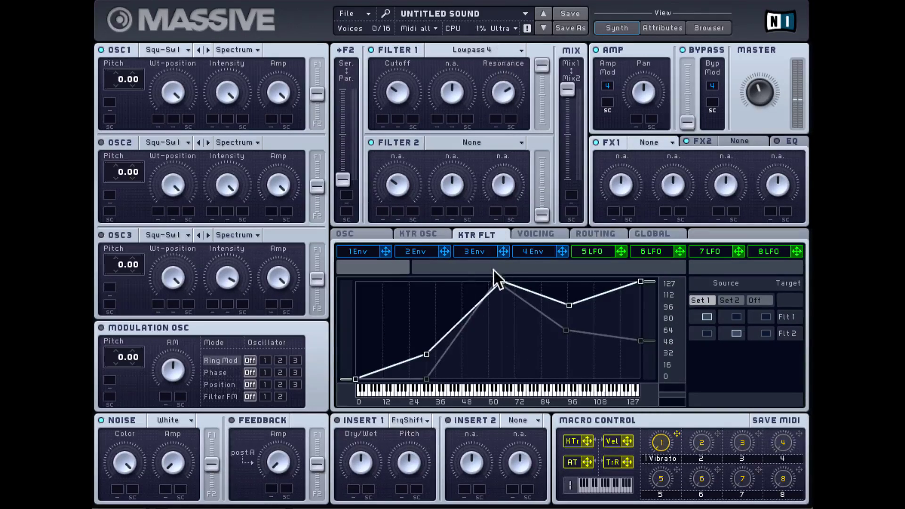
mouse_move(496, 281)
left_mouse_down()
mouse_move(469, 313)
mouse_move(491, 352)
mouse_move(480, 345)
mouse_move(485, 287)
mouse_move(500, 335)
mouse_move(468, 344)
mouse_move(492, 343)
mouse_move(488, 281)
left_mouse_up()
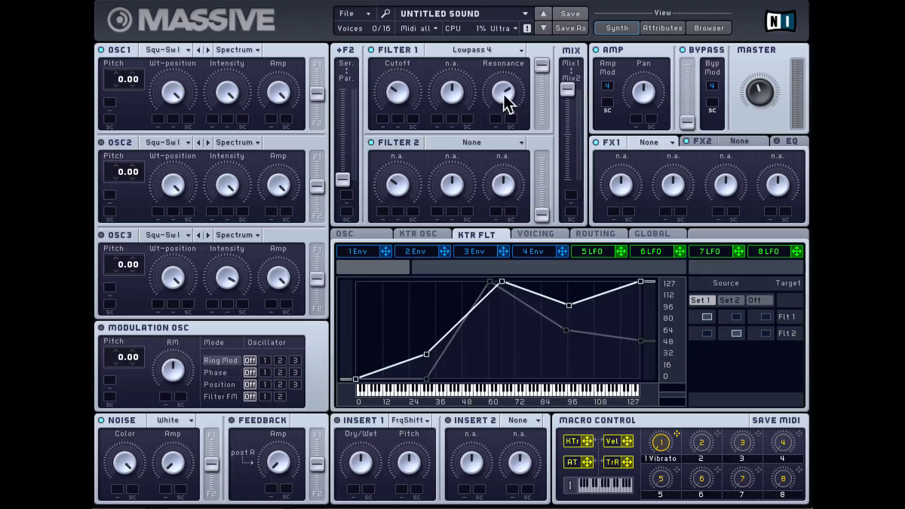
left_click_drag(503, 93, 501, 134)
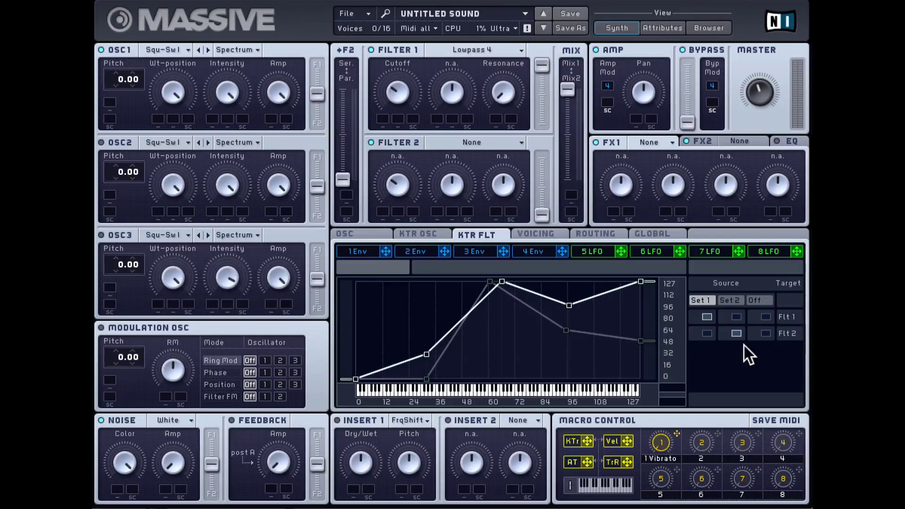
Flatten the grey filter key tracking curve by lowering its three raised points to zero
left_click_drag(489, 282, 533, 380)
left_click_drag(566, 331, 588, 406)
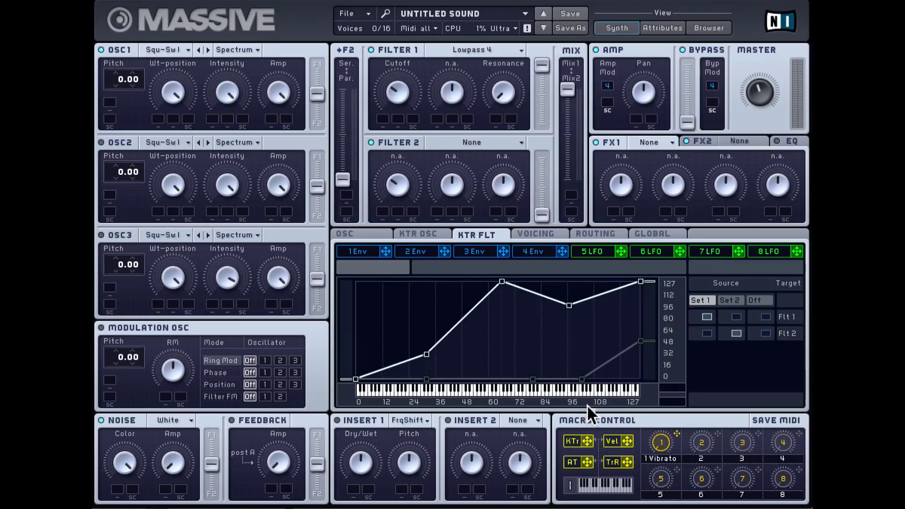
left_click_drag(645, 343, 648, 412)
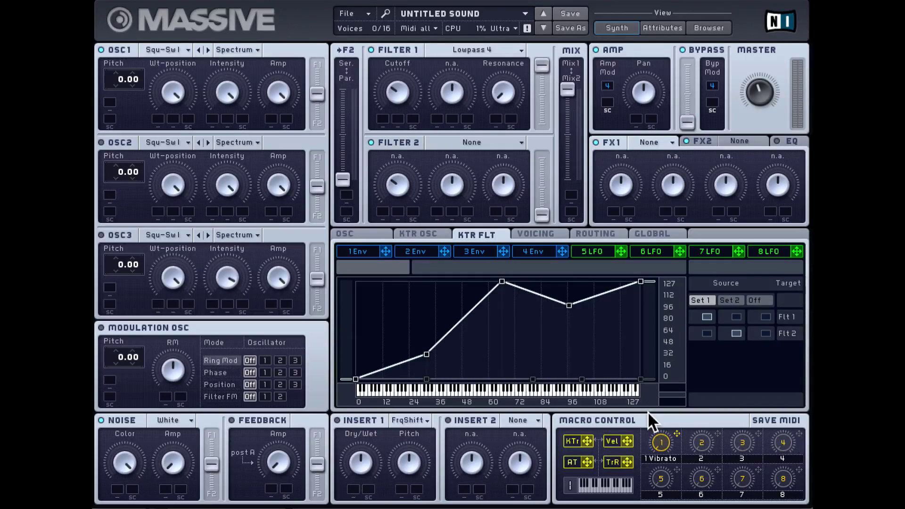
Try changing the maximum voice count in the voicing settings and return it to 16
left_click(437, 231)
left_click(478, 232)
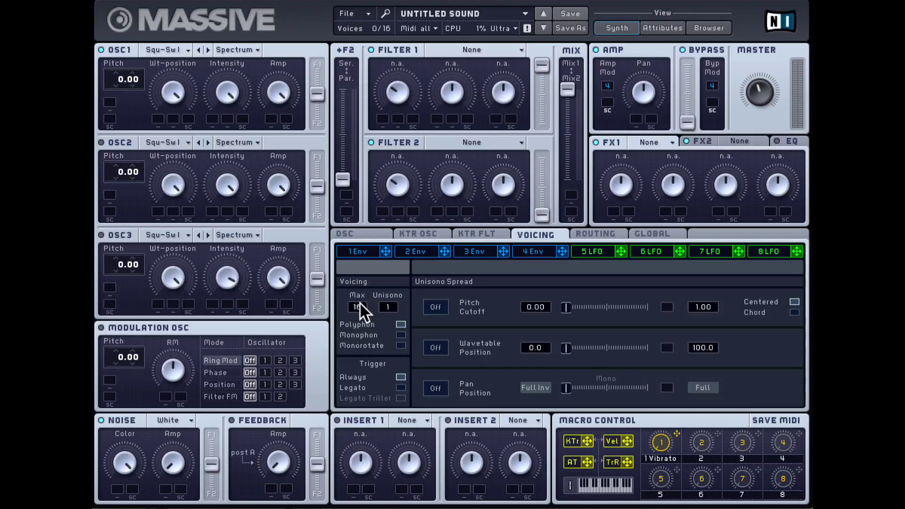
left_click_drag(358, 304, 381, 466)
left_click_drag(370, 373, 376, 400)
left_click_drag(362, 323, 363, 327)
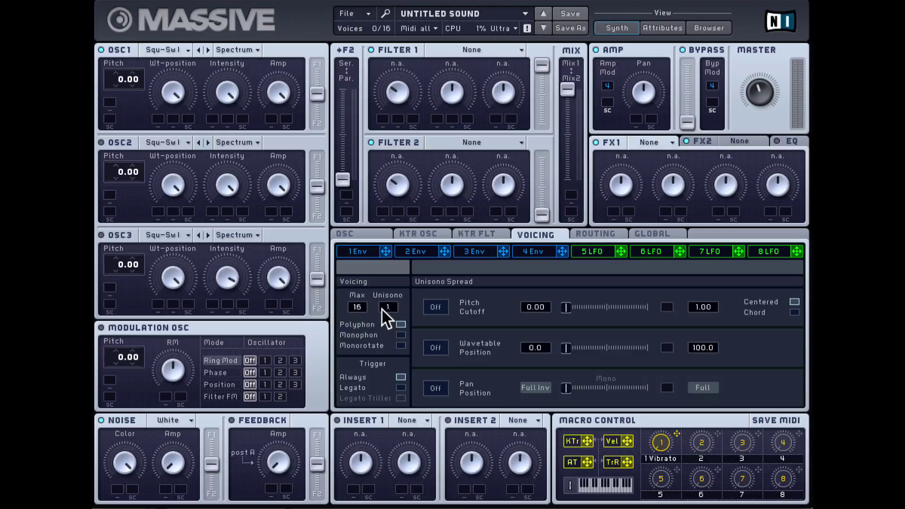
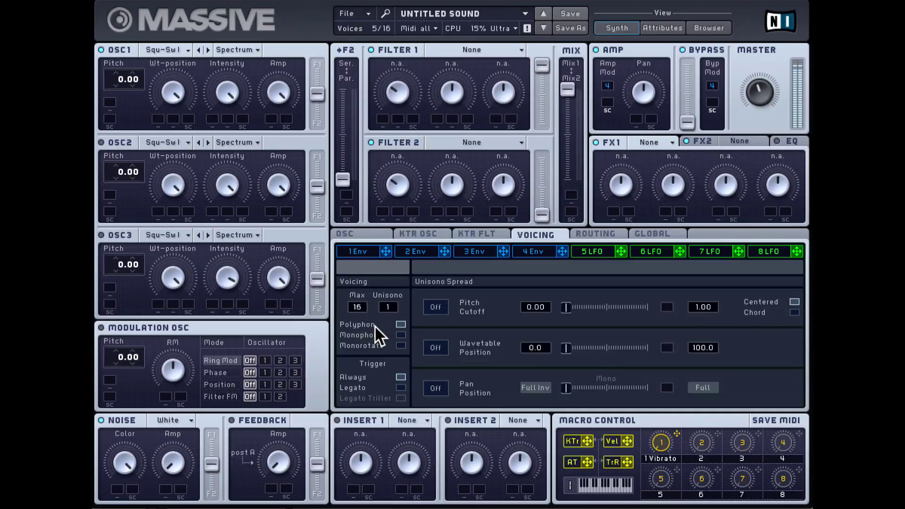
Switch the voicing mode to Monophon and set the oscillator glide time to its minimum
left_click(401, 335)
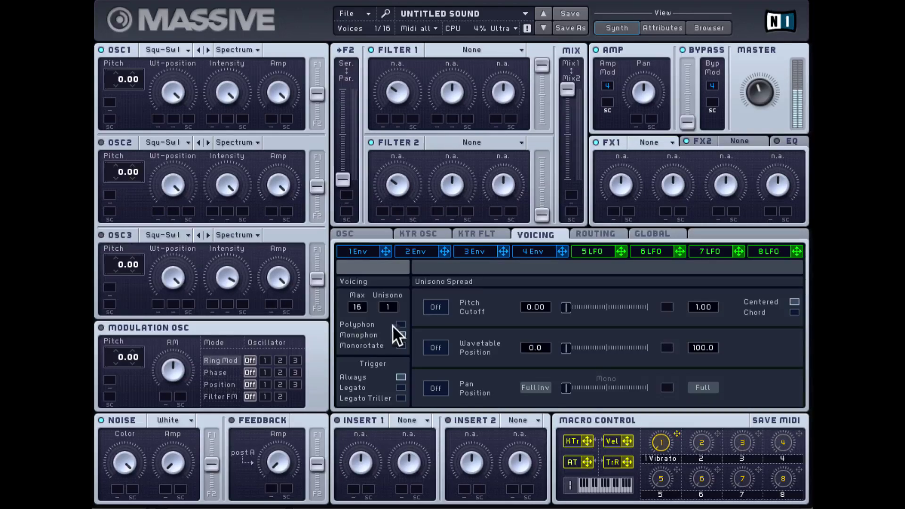
left_click(359, 233)
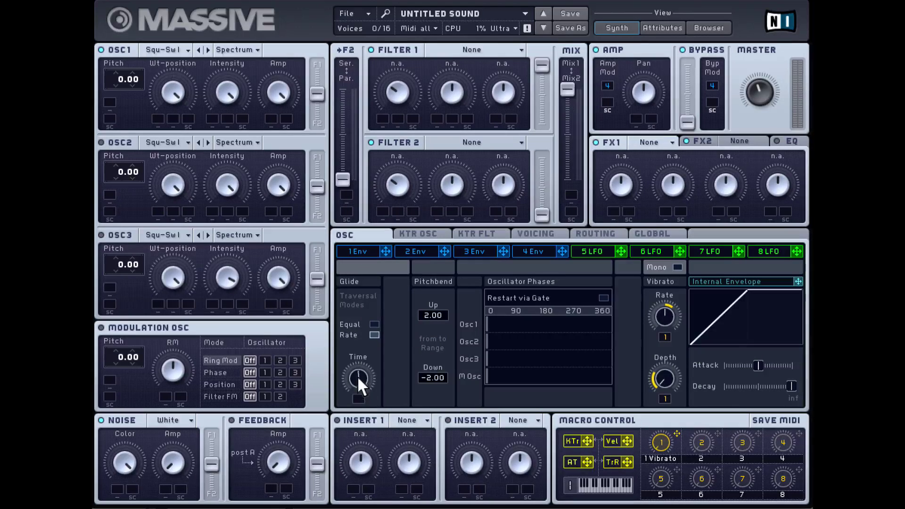
left_click_drag(359, 376, 370, 498)
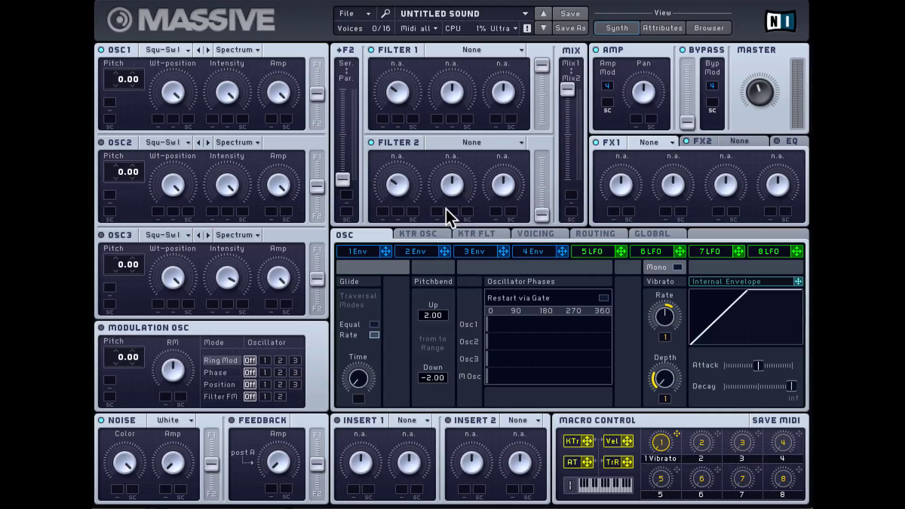
Look up the Monorotate mode in the PDF manual, then switch back to Massive's voicing settings
left_click(530, 232)
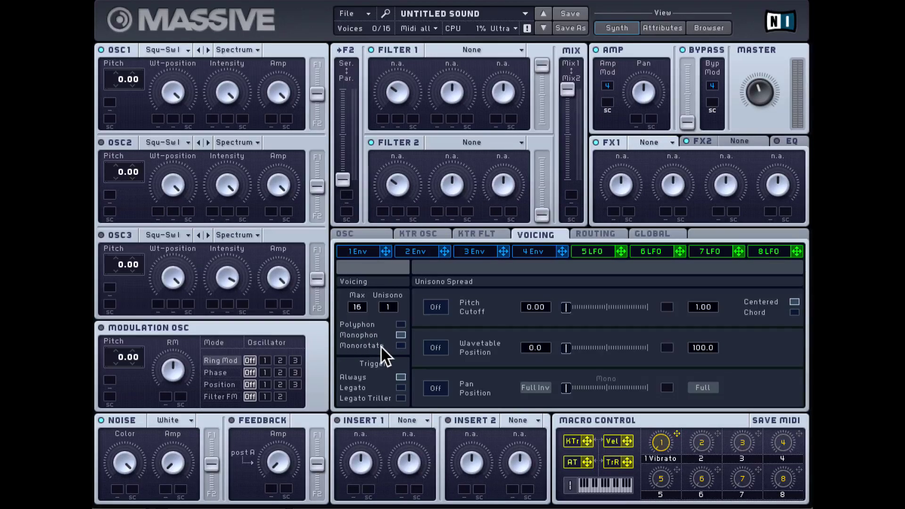
key("super+Tab")
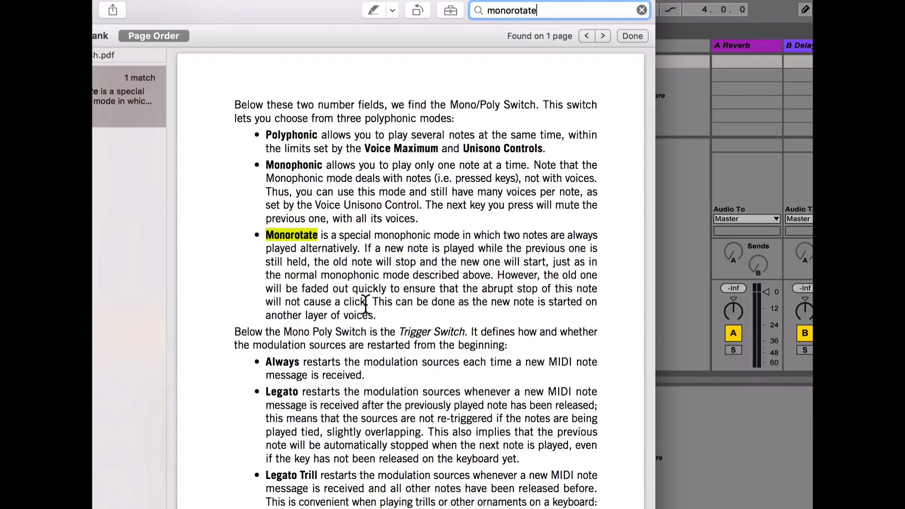
key("super+Tab")
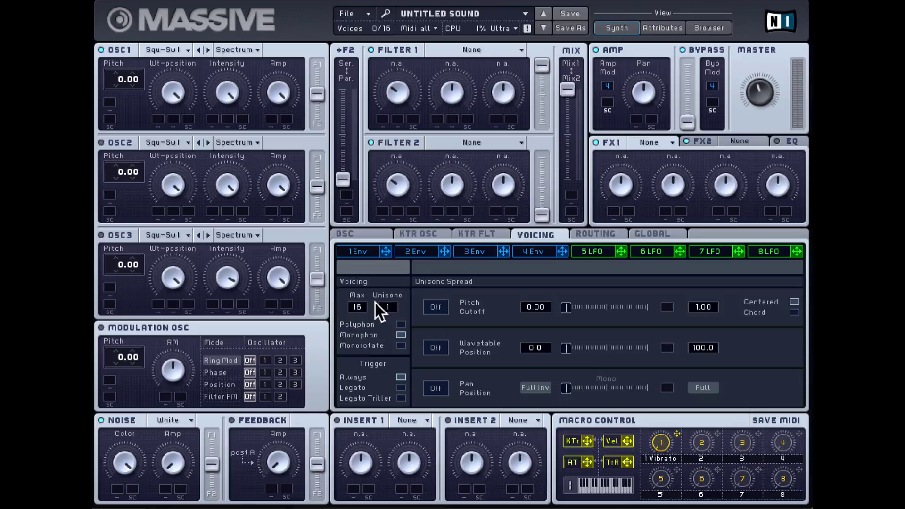
Load the Sin-Square wavetable into OSC 1 and shorten the attack of 4 Env to its minimum
left_click(166, 47)
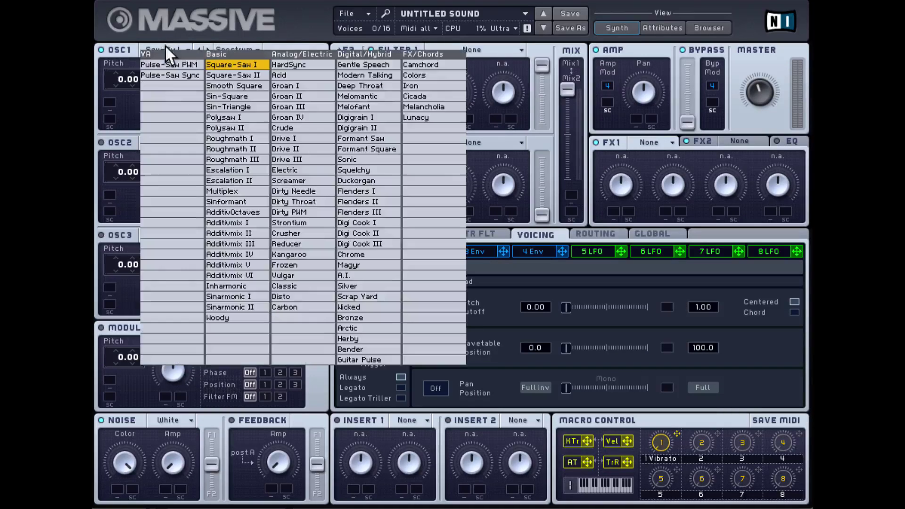
left_click(222, 85)
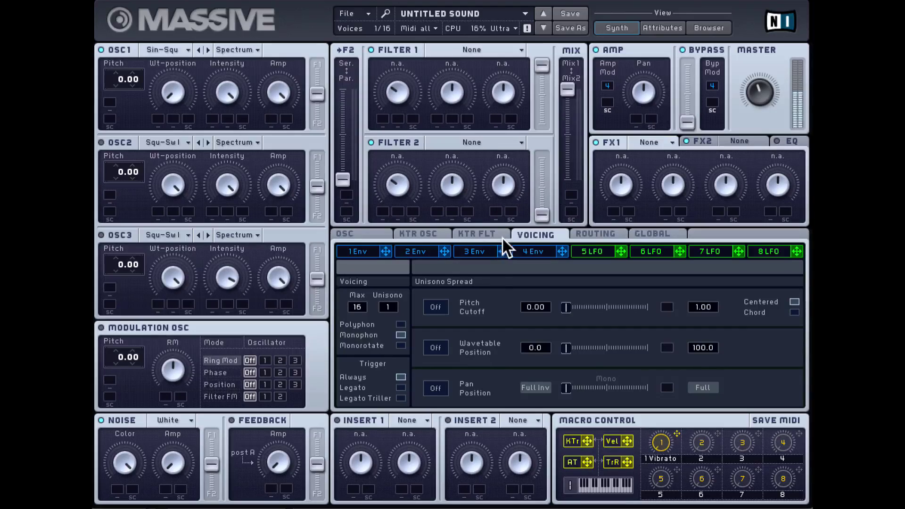
left_click(535, 251)
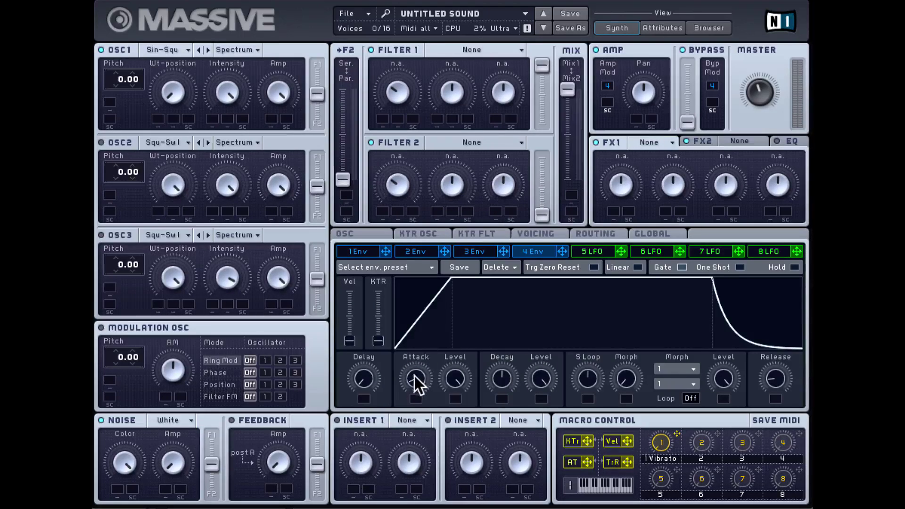
left_click_drag(415, 375, 416, 393)
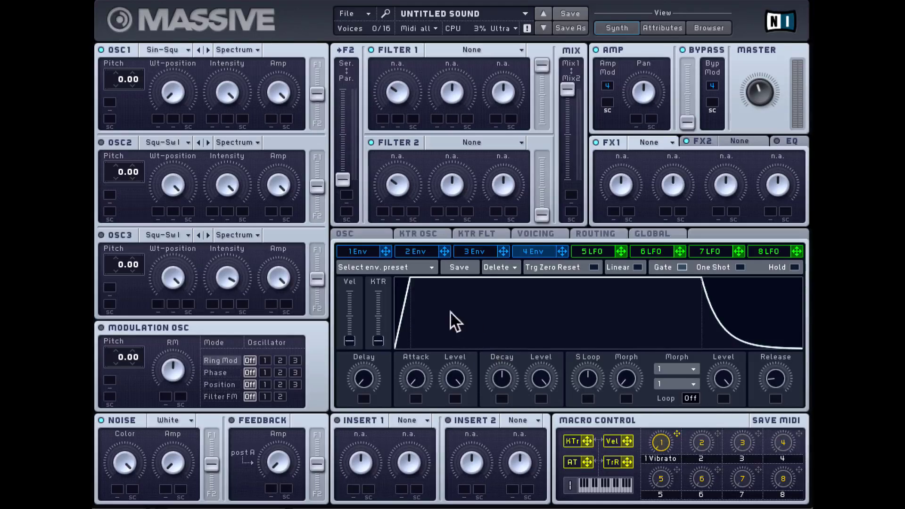
Try the Monorotate voicing mode for comparison and return to Monophon
left_click(536, 232)
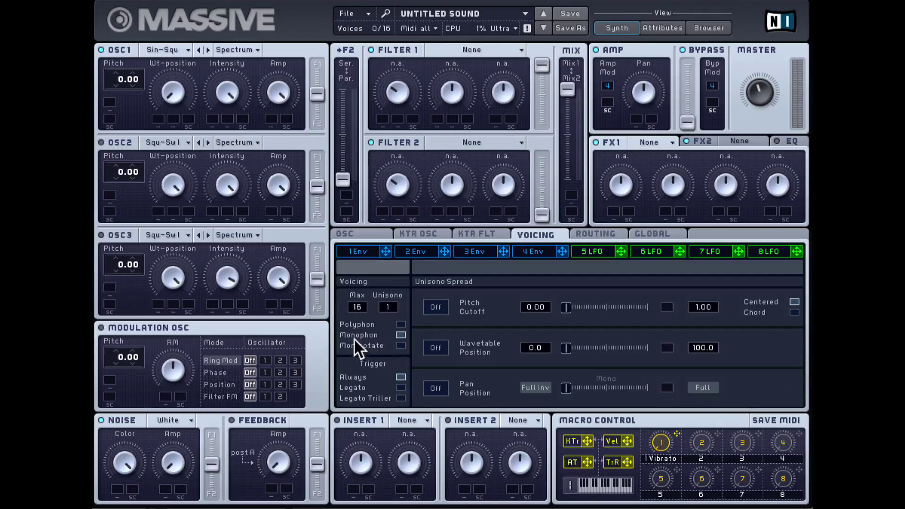
left_click(400, 347)
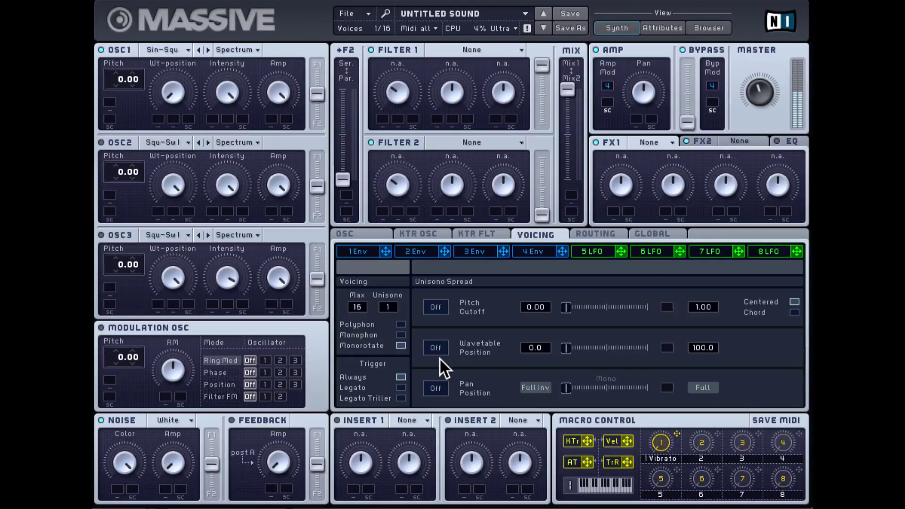
left_click(402, 334)
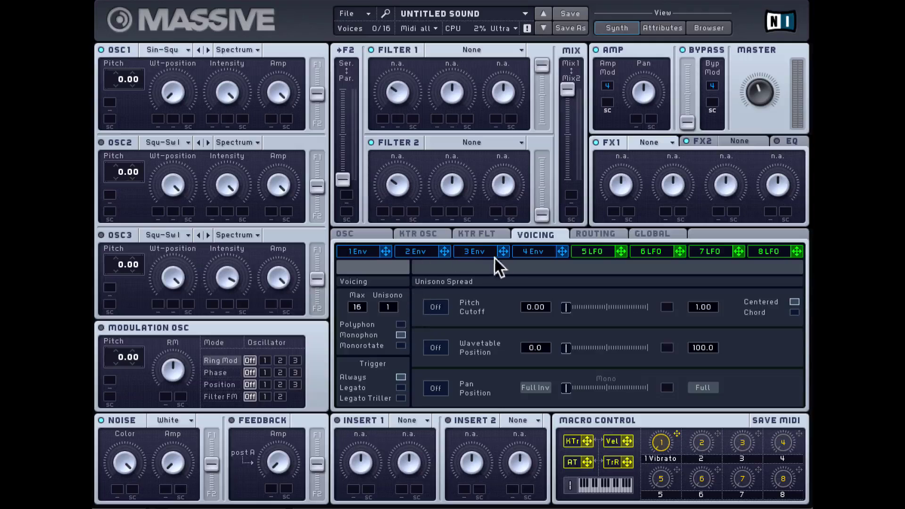
Lengthen the attack of 4 Env and try the Monorotate voicing mode with it
left_click(529, 254)
mouse_move(416, 382)
left_mouse_down()
mouse_move(416, 367)
mouse_move(416, 375)
left_mouse_up()
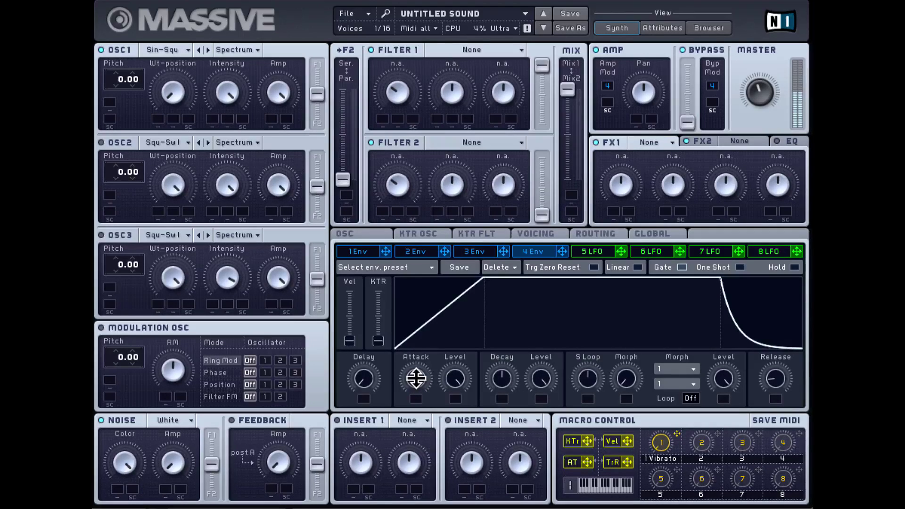
left_click(535, 235)
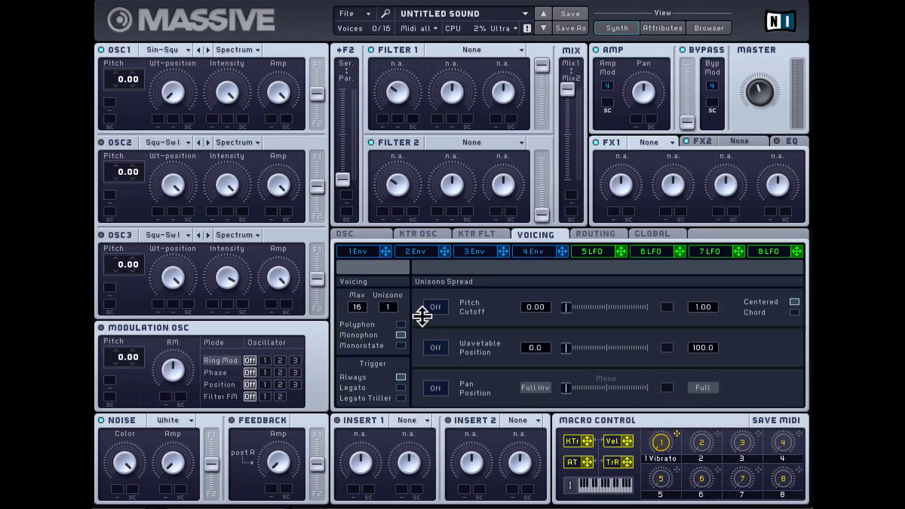
left_click(401, 346)
Return the attack of 4 Env to its minimum
left_click(367, 250)
left_click(524, 249)
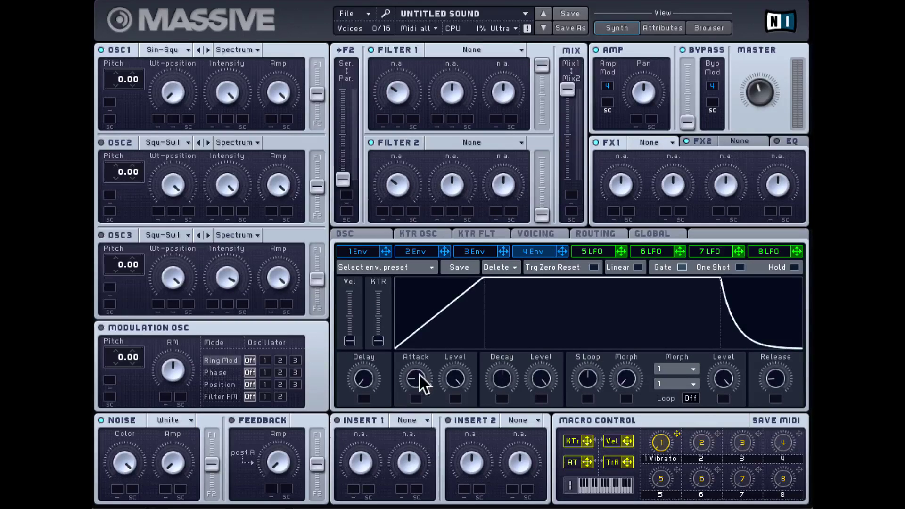
left_click_drag(415, 387, 420, 449)
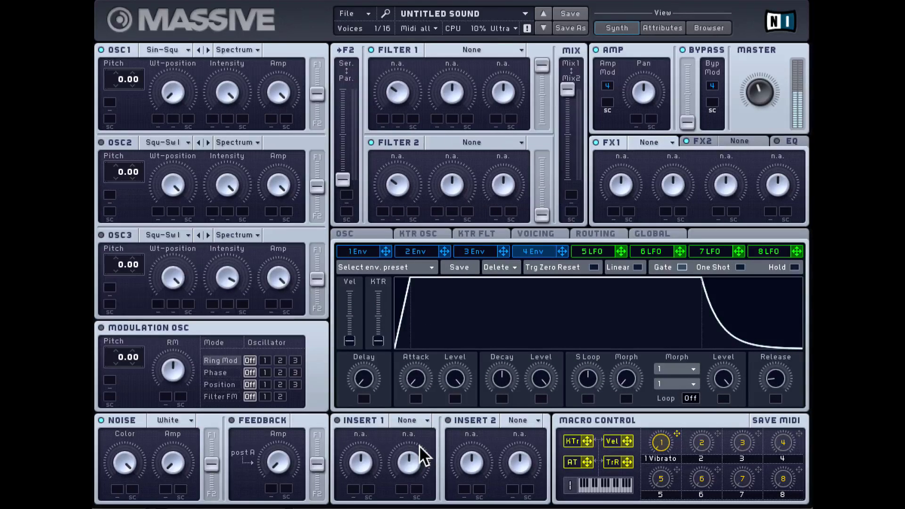
Set the voicing trigger to Legato and modulate the cutoff of a Lowpass 4 in Filter 1 with 1 Env
left_click(538, 234)
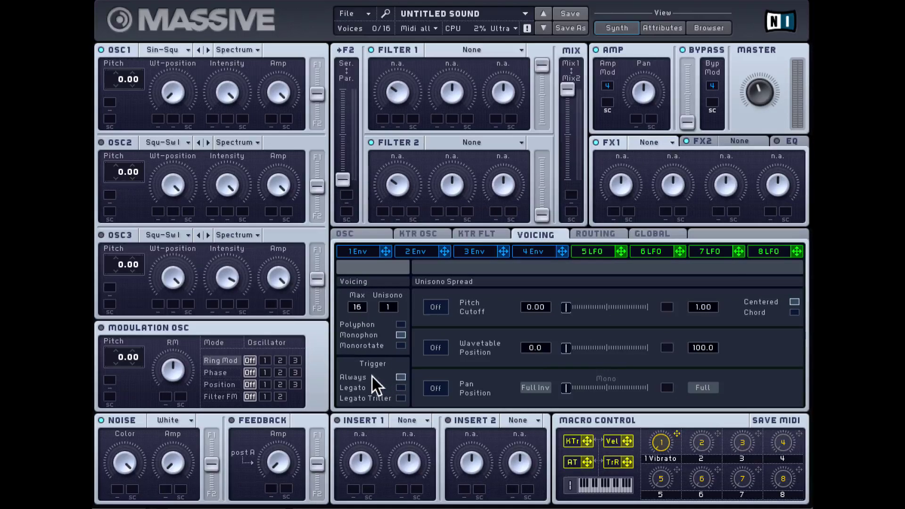
left_click(400, 375)
left_click_drag(384, 250, 393, 132)
left_click(460, 48)
left_click(462, 64)
Raise OSC 1's wavetable position to maximum and lower the Filter 1 cutoff
left_click_drag(175, 88, 175, 76)
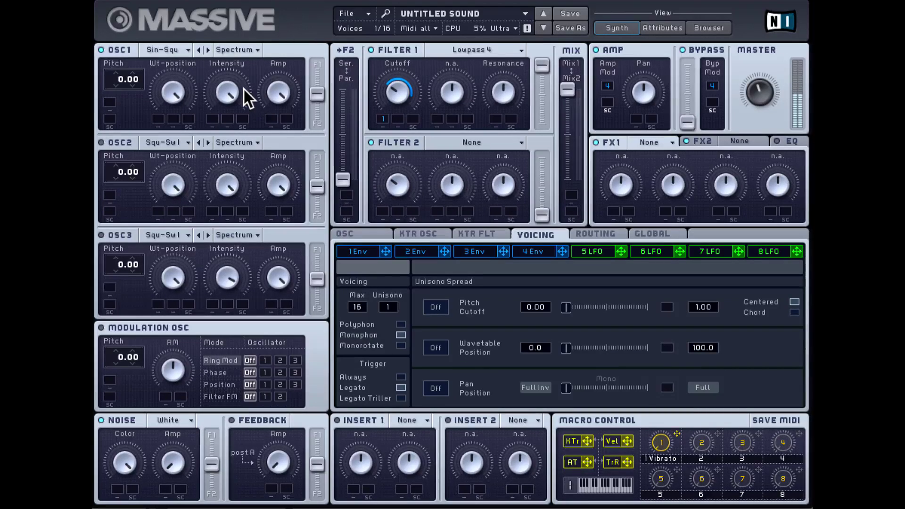
left_click_drag(383, 85, 392, 106)
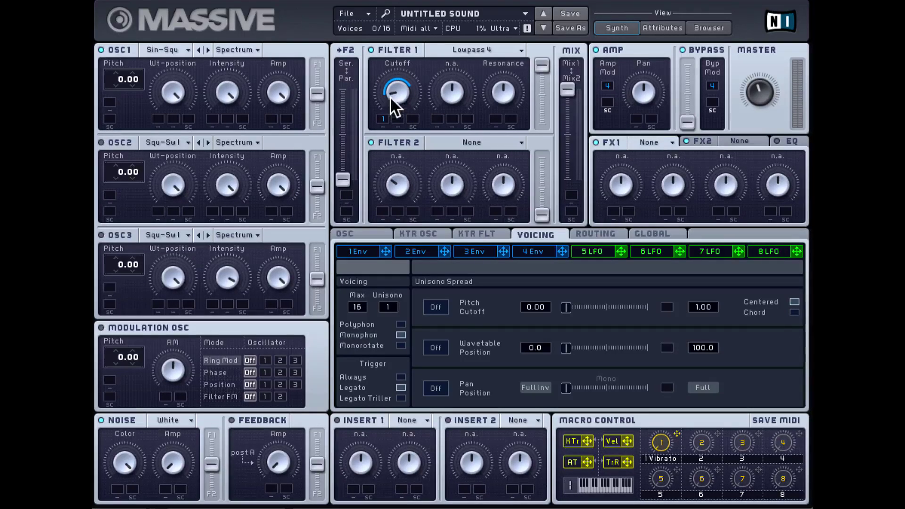
left_click_drag(381, 85, 404, 108)
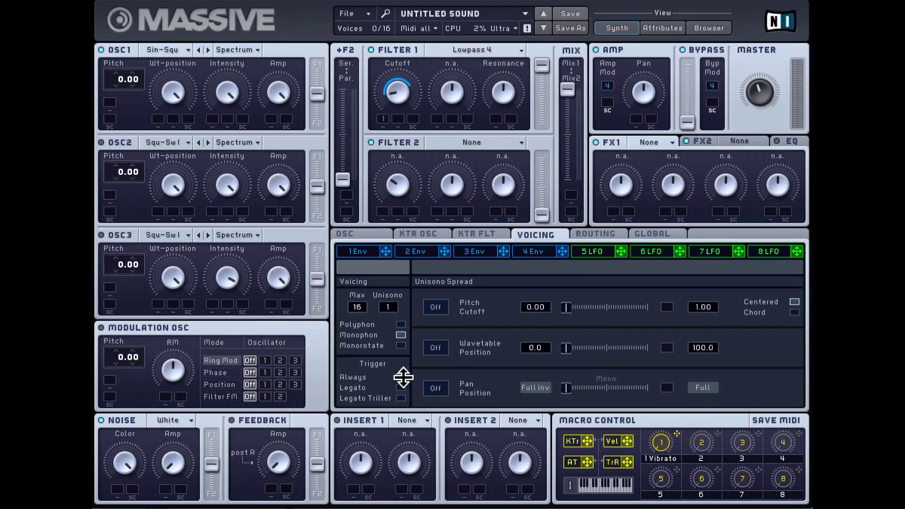
Try the Legato Triller trigger, then set the voicing back to Polyphon with the trigger on Always
left_click(401, 398)
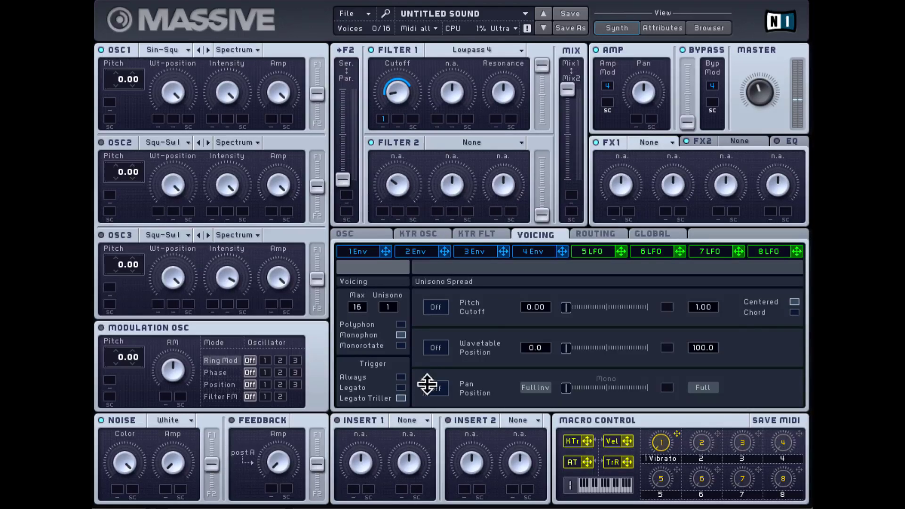
left_click(401, 388)
left_click(400, 325)
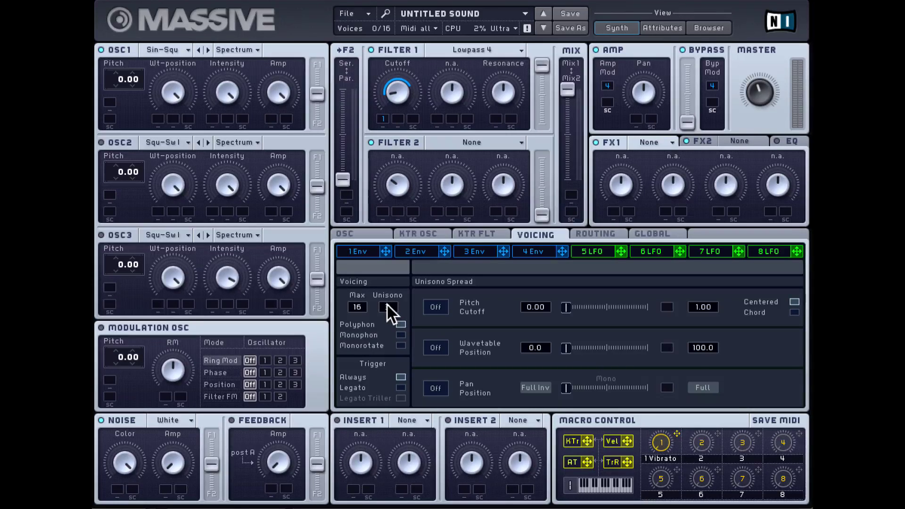
Set OSC 1 to the Square-Saw I wavetable with Unisono at 3, and switch Filter 1 off
left_click(167, 49)
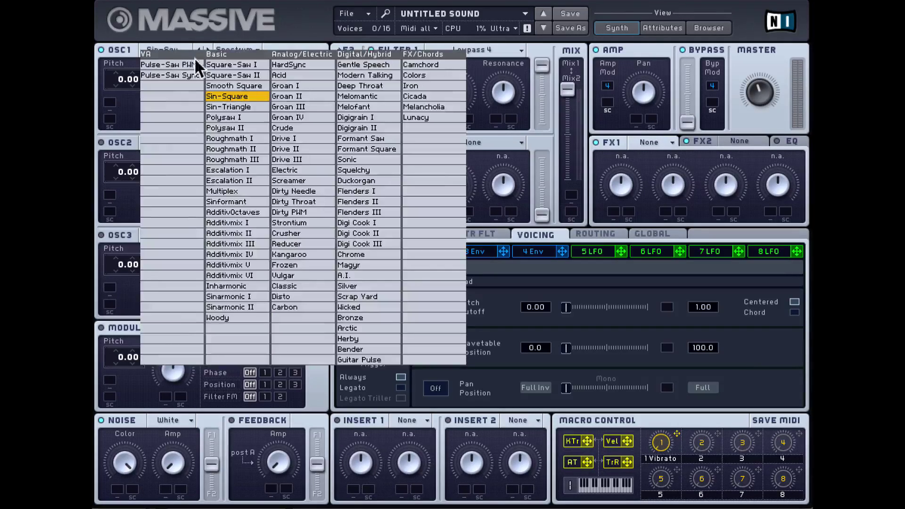
left_click(235, 65)
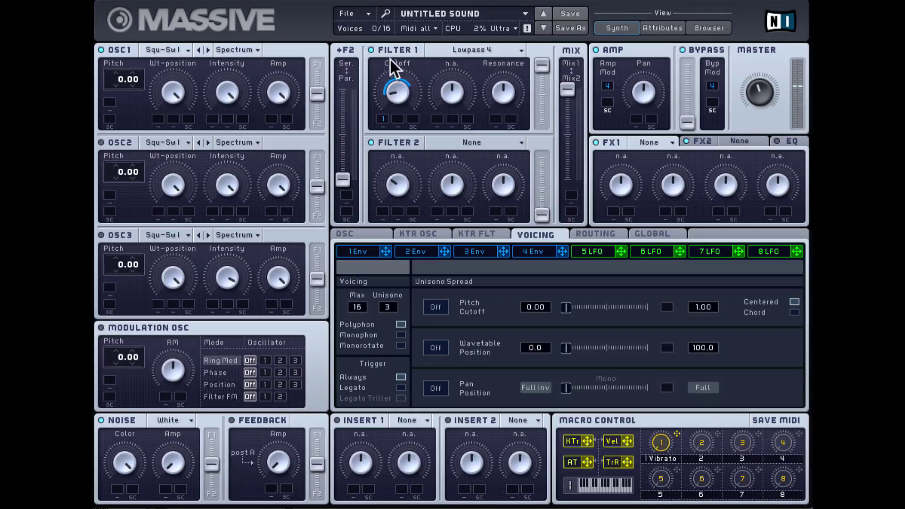
left_click(371, 49)
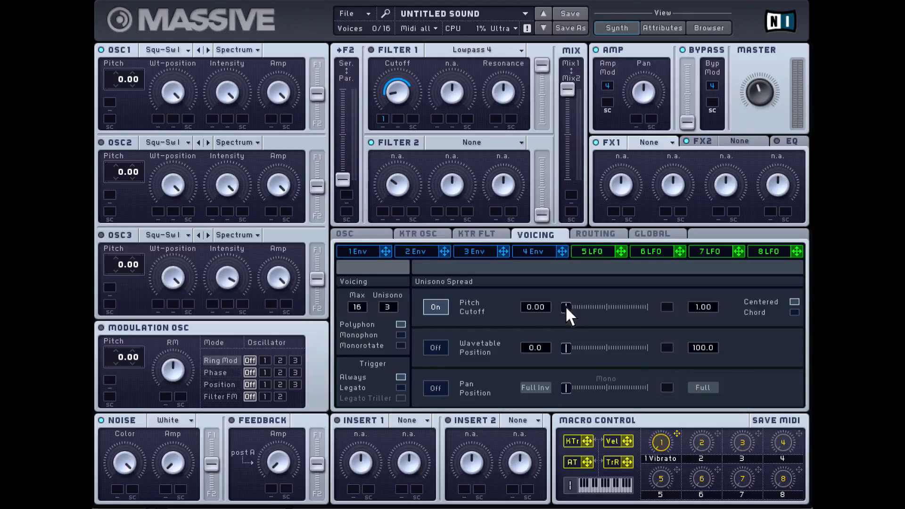
Limit the active Pitch Cutoff unisono spread to a 0.31 range and raise its amount to just under halfway
left_click_drag(565, 306, 575, 307)
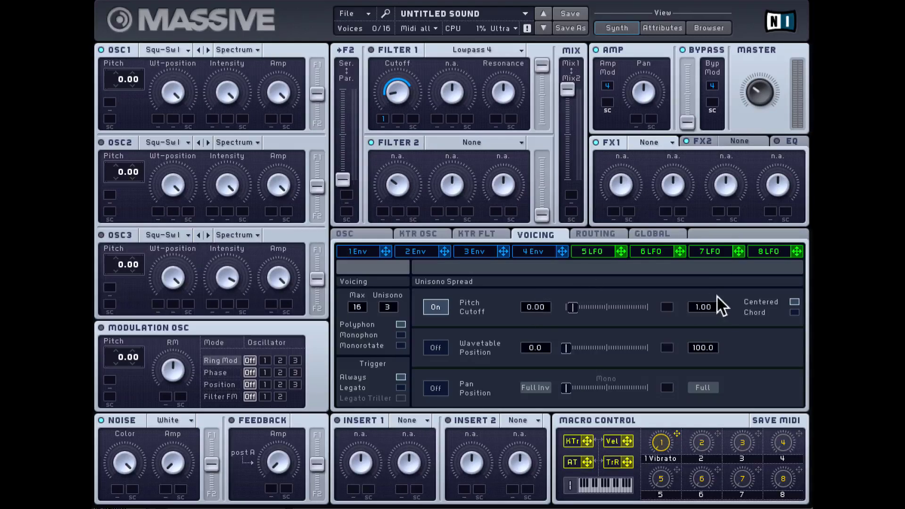
left_click_drag(704, 306, 711, 408)
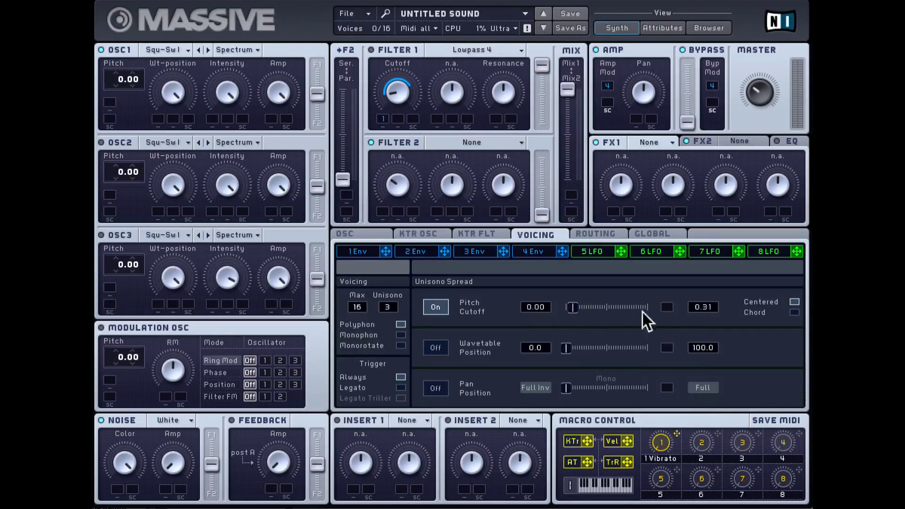
left_click_drag(569, 307, 589, 314)
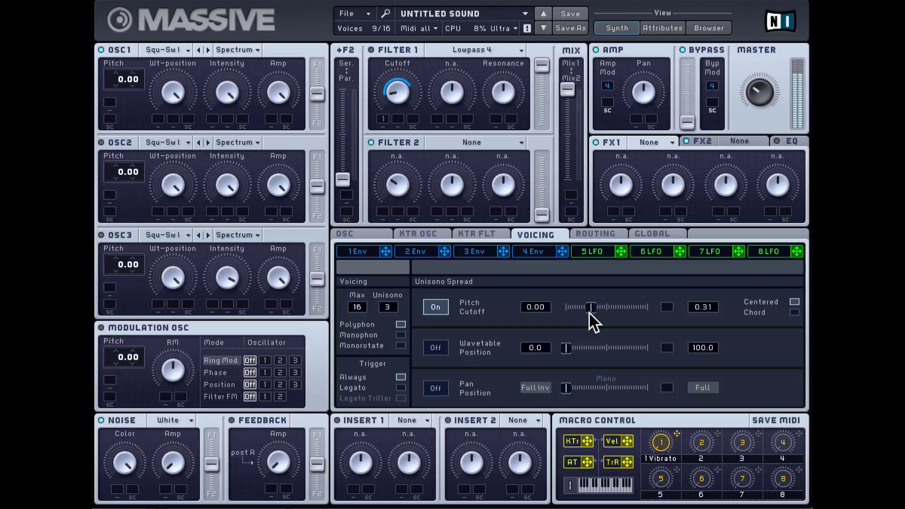
mouse_move(589, 313)
left_mouse_down()
mouse_move(643, 311)
mouse_move(581, 308)
mouse_move(597, 309)
left_mouse_up()
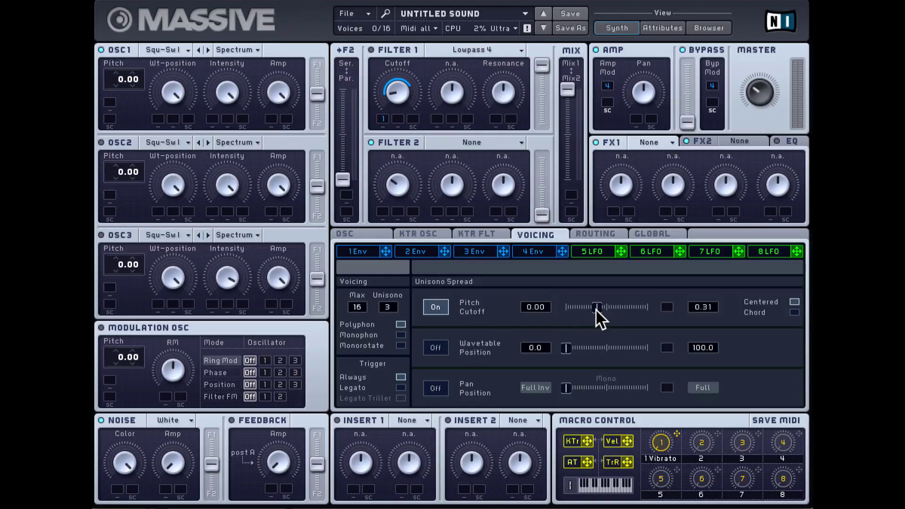
Set the upper range of the Pitch Cutoff spread to 12.00 and sweep its amount from minimum to maximum
left_click_drag(703, 308, 703, 228)
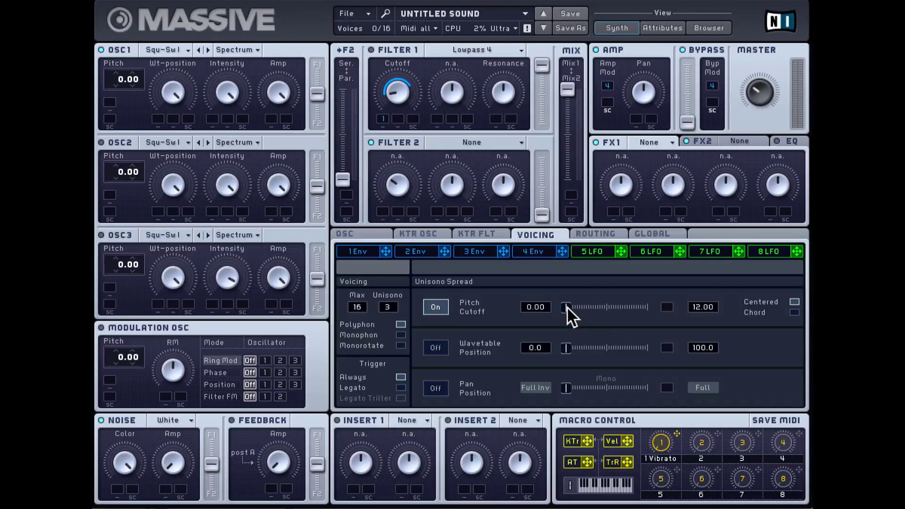
left_click_drag(567, 306, 677, 321)
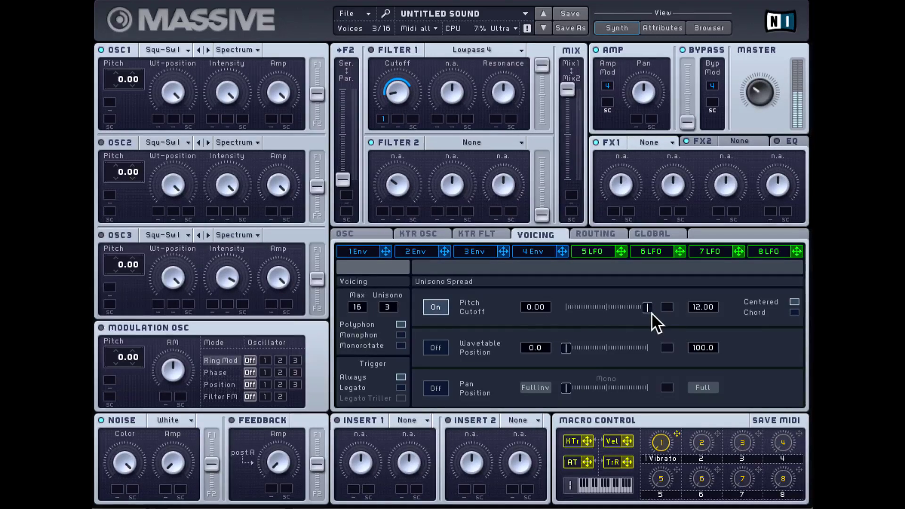
mouse_move(647, 306)
left_mouse_down()
mouse_move(513, 306)
mouse_move(661, 319)
mouse_move(563, 303)
mouse_move(659, 317)
mouse_move(563, 308)
mouse_move(662, 309)
left_mouse_up()
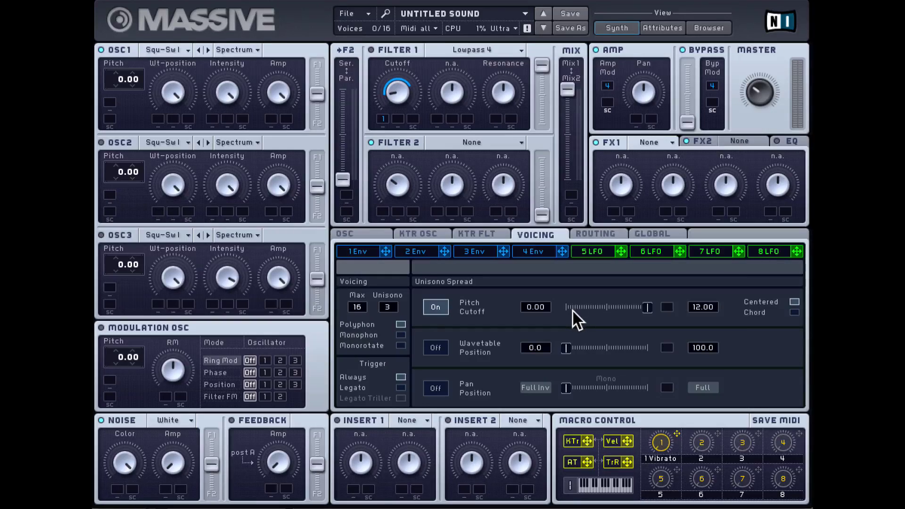
left_click_drag(646, 305, 647, 327)
Switch the unisono spread to Chord and set the Pitch Cutoff upper range to 7.00 with the amount at maximum
left_click(795, 312)
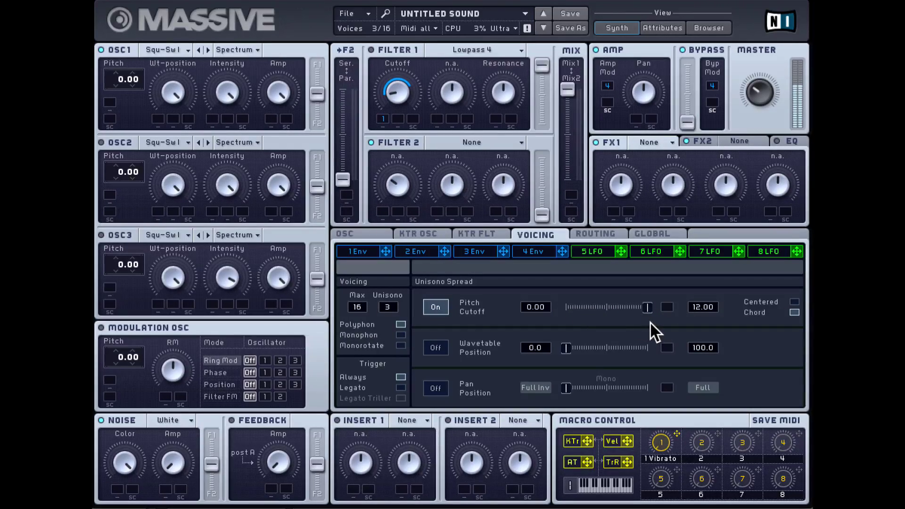
scroll(697, 314, "down", 3)
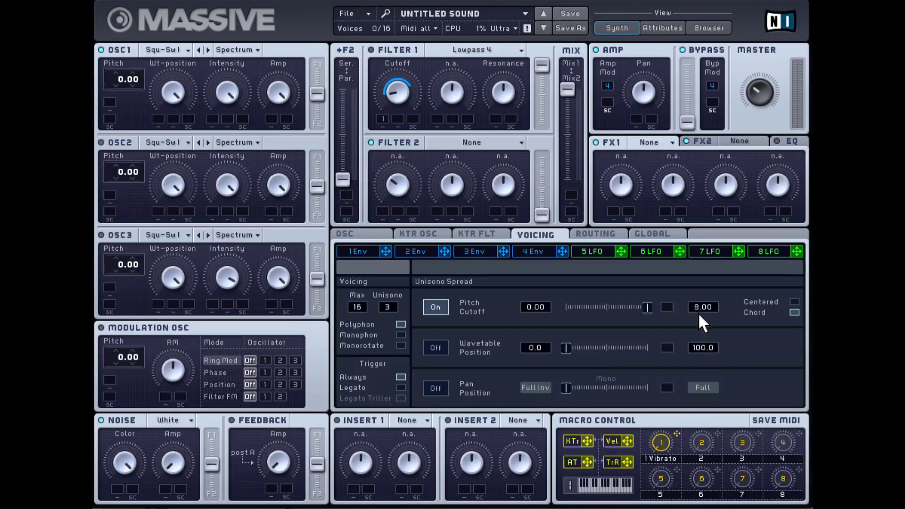
mouse_move(649, 309)
left_mouse_down()
mouse_move(543, 312)
mouse_move(655, 324)
left_mouse_up()
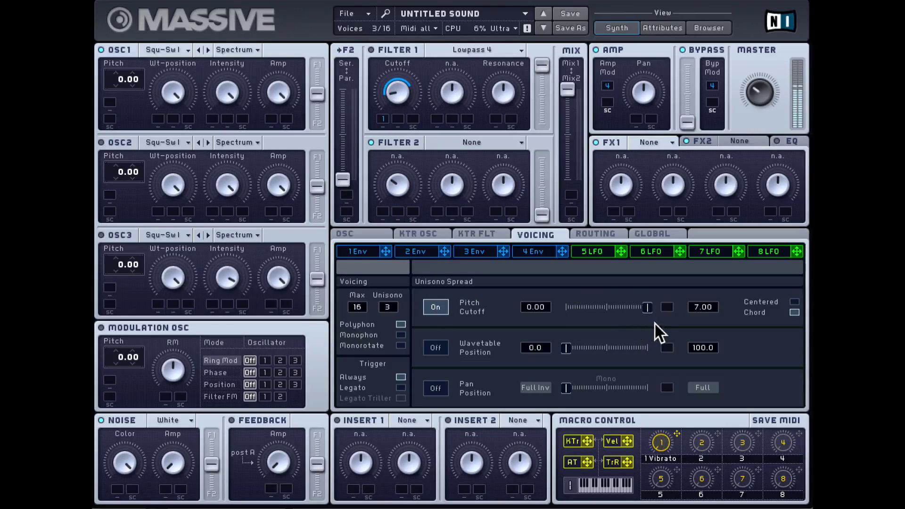
Try the unisono spread in Centered mode while lowering the Pitch Cutoff amount from maximum
left_click(795, 300)
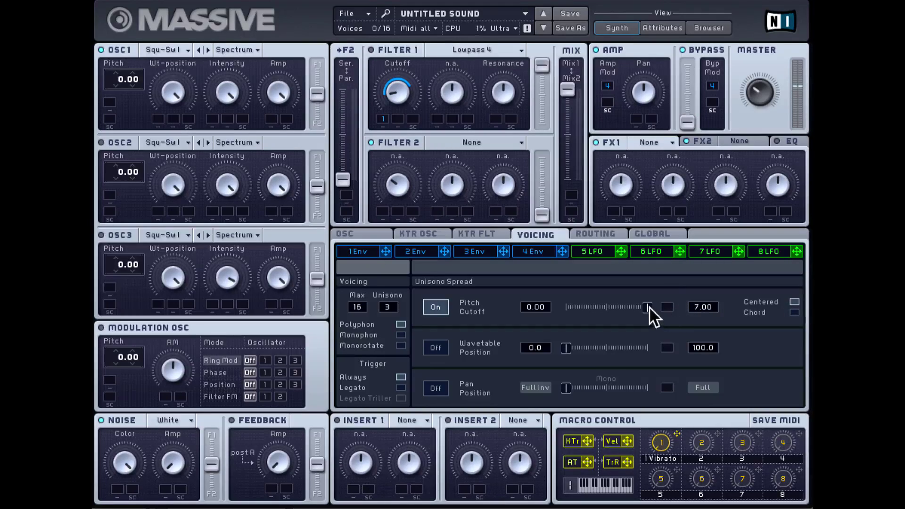
mouse_move(650, 308)
left_mouse_down()
mouse_move(571, 301)
mouse_move(653, 315)
left_mouse_up()
left_click_drag(646, 308, 589, 303)
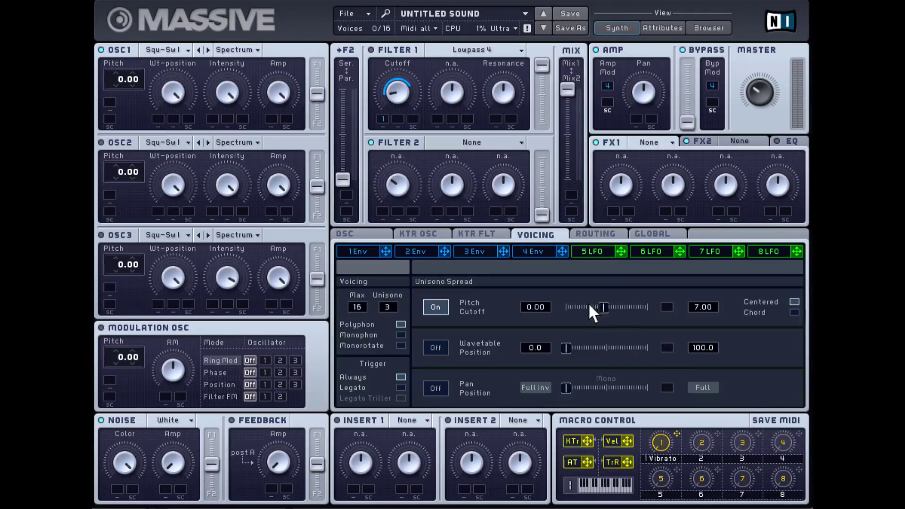
Set Unisono to 2 in Chord mode and sweep the Pitch Cutoff spread from minimum to maximum
left_click(795, 313)
left_click_drag(566, 307, 547, 317)
left_click_drag(392, 306, 390, 311)
left_click_drag(565, 311, 667, 326)
left_click(796, 313)
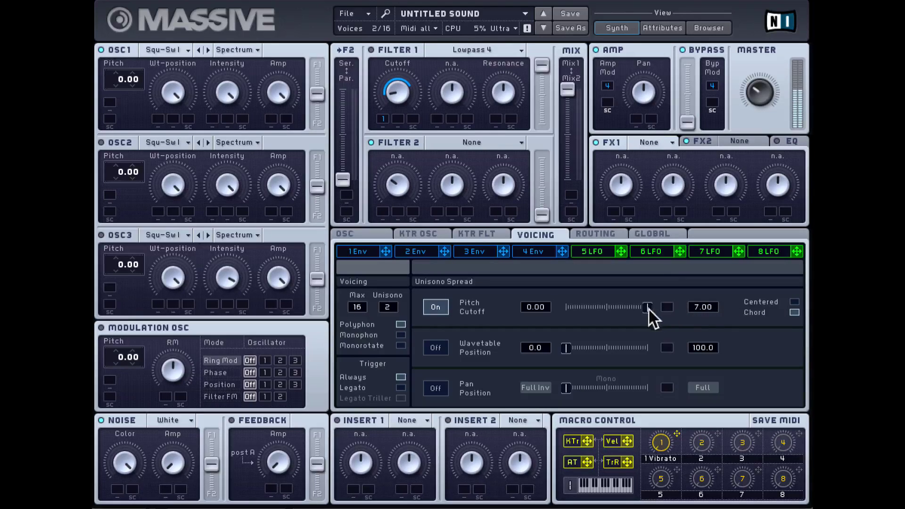
Set the Pitch Cutoff spread's upper range to 11.00 and keep its amount at maximum
left_click_drag(649, 310, 643, 311)
left_click_drag(587, 320, 697, 307)
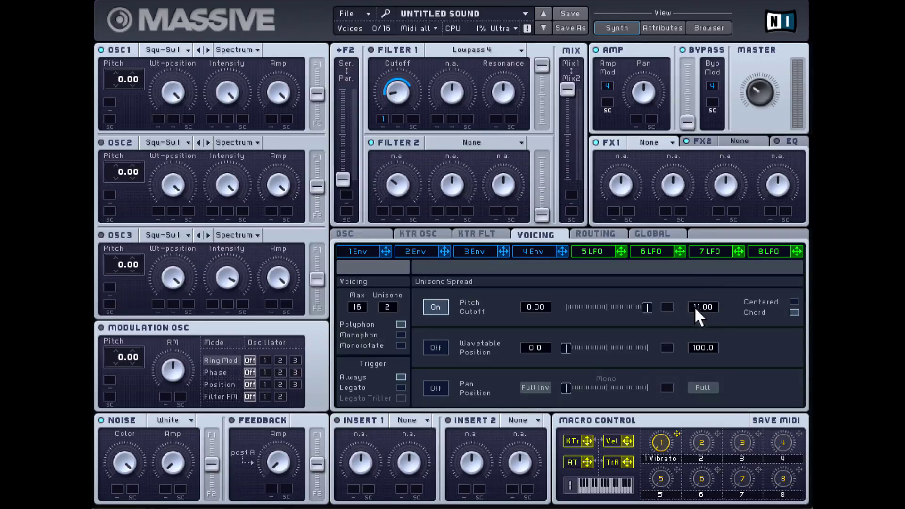
left_click_drag(695, 300, 697, 317)
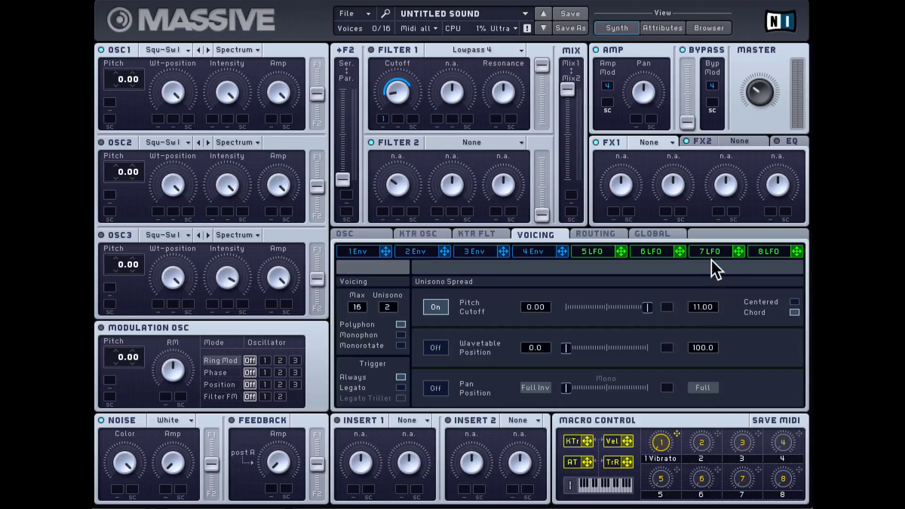
Set the Pitch Cutoff range to 12.00, lower its amount to minimum and modulate it with 1 Env over the full range
left_click_drag(707, 306, 697, 68)
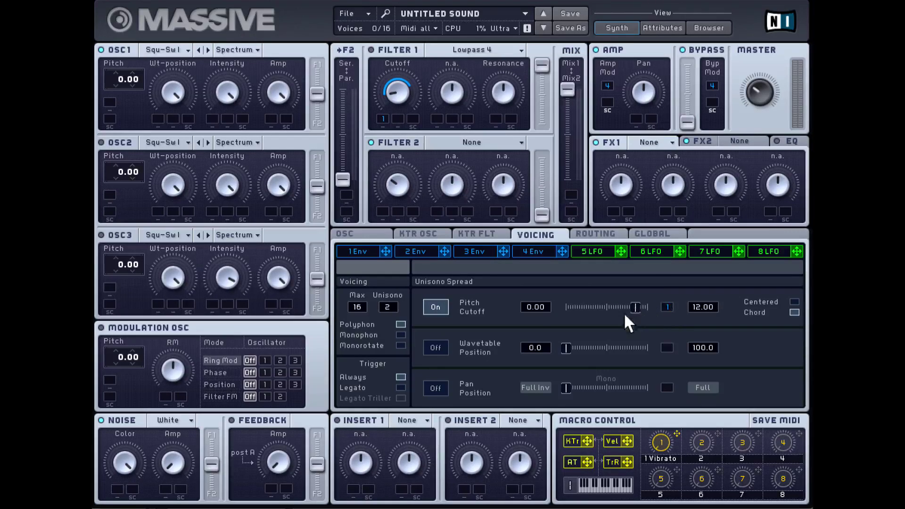
left_click_drag(626, 313, 527, 326)
left_click_drag(666, 306, 675, 161)
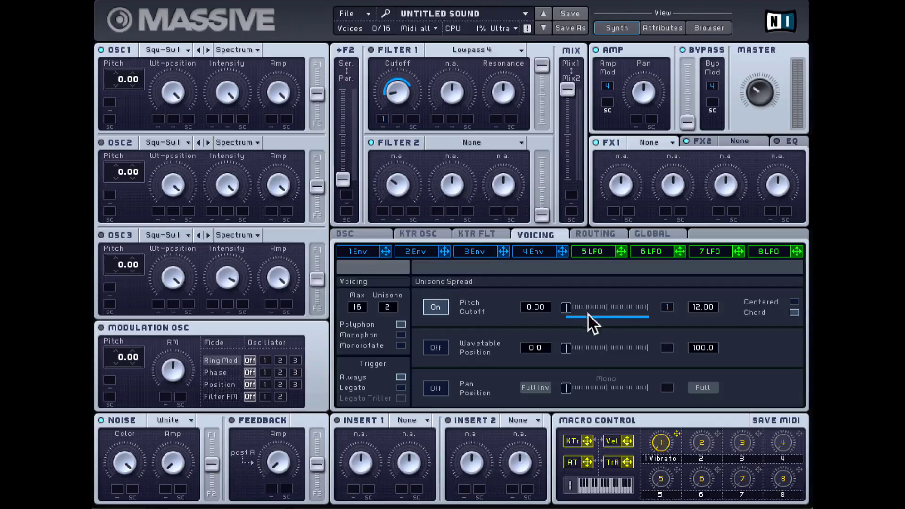
Lengthen the attack of 1 Env and raise its decay level
left_click(359, 255)
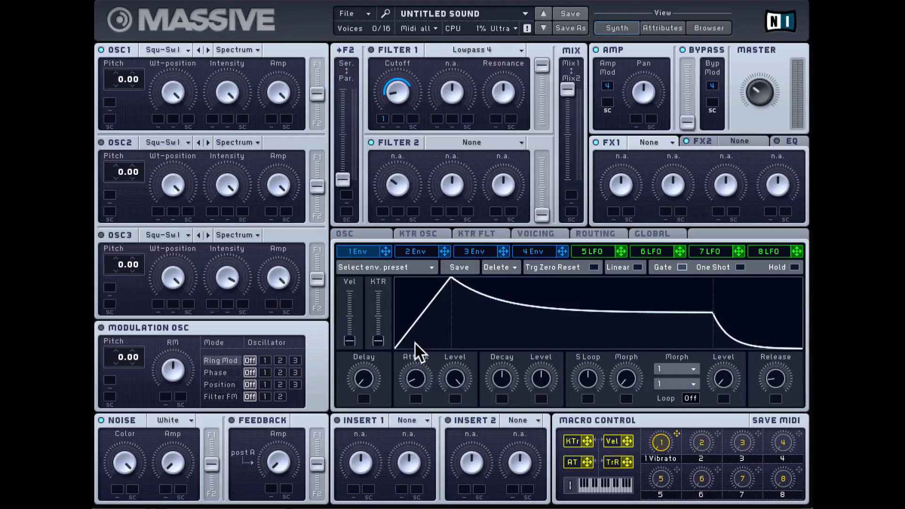
left_click_drag(417, 380, 419, 306)
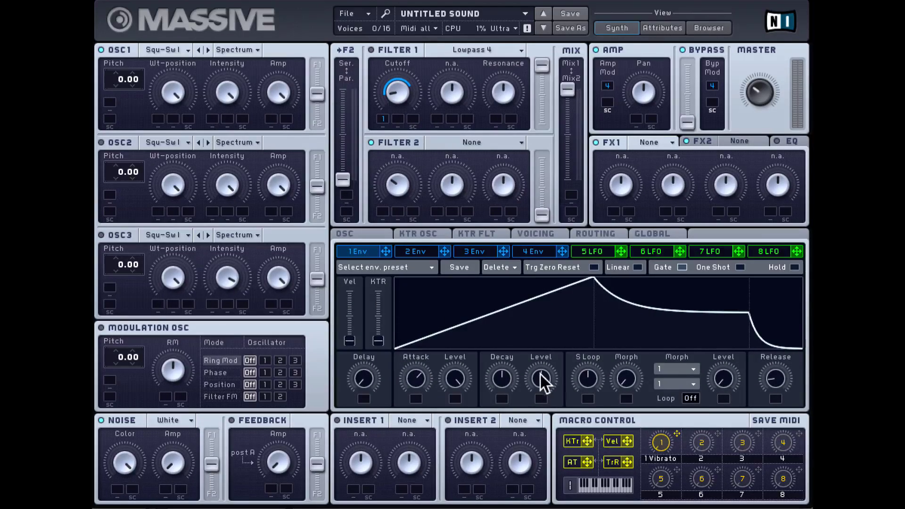
left_click_drag(541, 380, 542, 268)
left_click_drag(415, 381, 418, 353)
Set Unisono to 3 and load a Reverb into FX1 with a reduced Dry/Wet amount
left_click(546, 234)
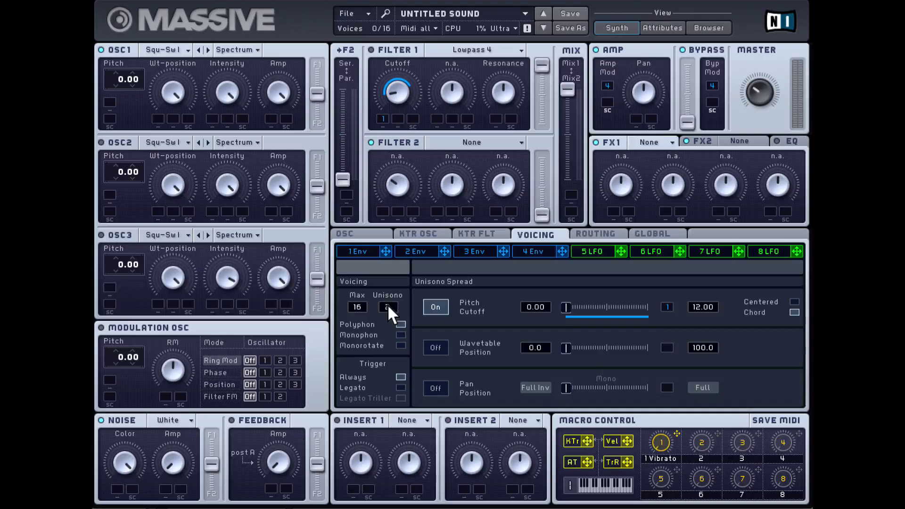
left_click_drag(389, 306, 389, 304)
left_click(653, 142)
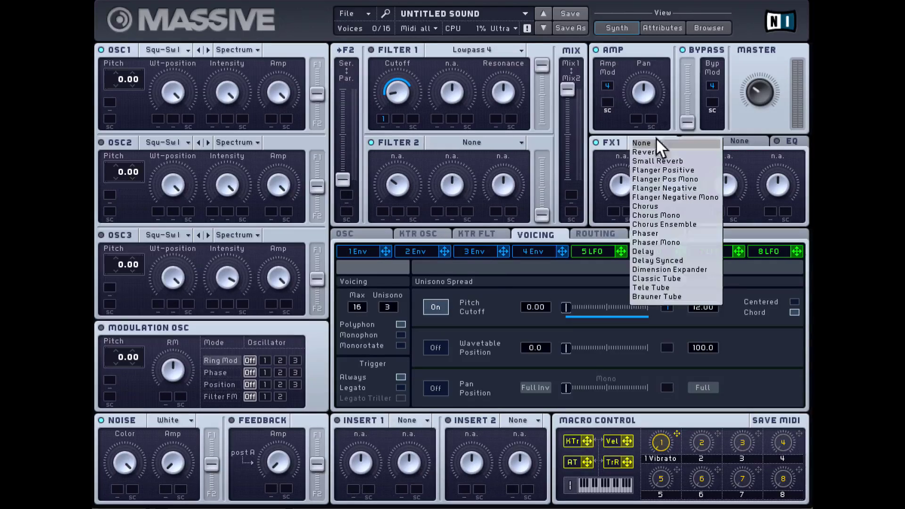
left_click(654, 152)
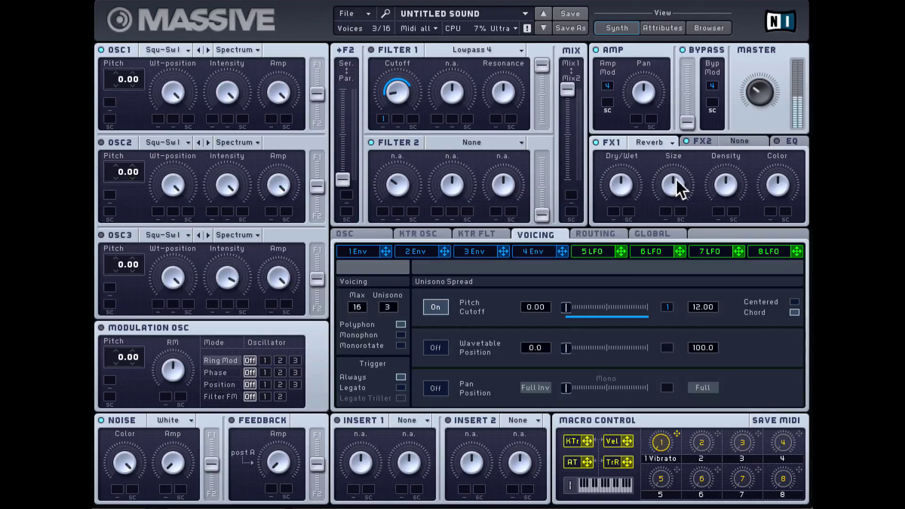
left_click_drag(622, 185, 622, 223)
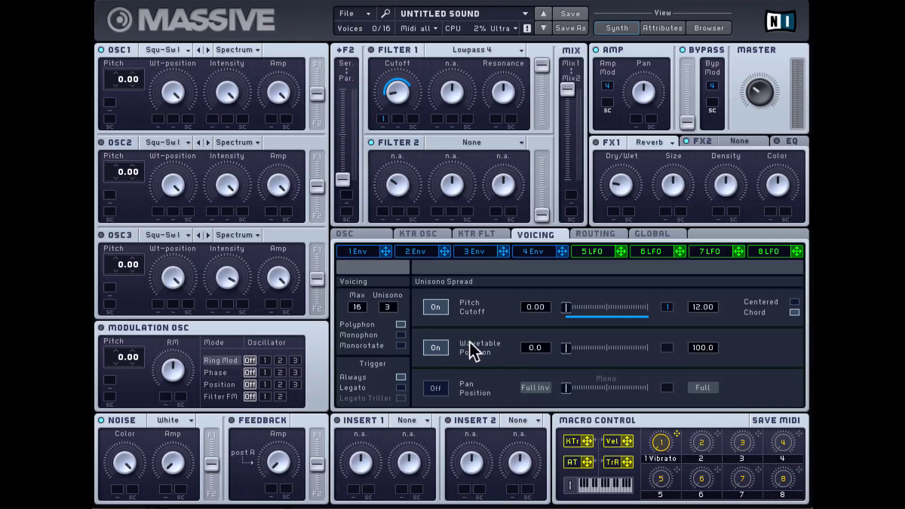
Raise the active Wavetable Position spread to slightly above halfway and reduce the Pitch Cutoff upper range to 1.00
left_click_drag(176, 92, 183, 148)
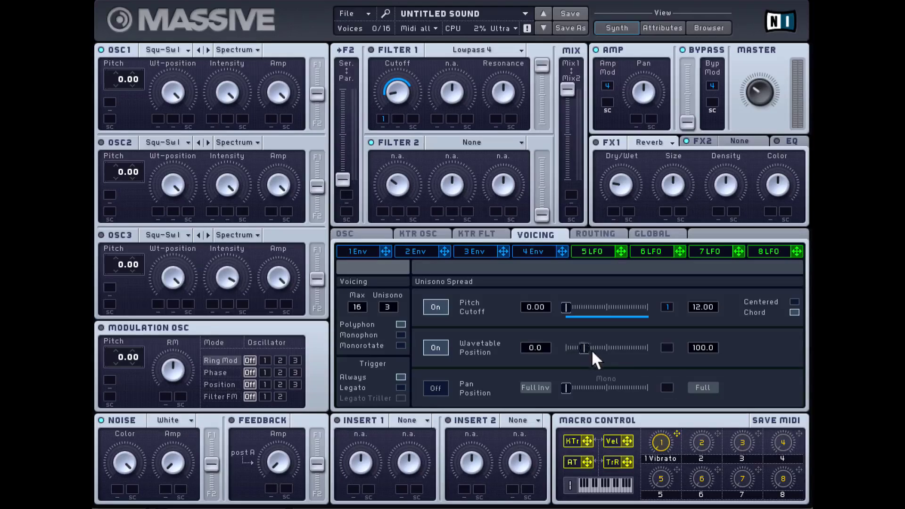
left_click_drag(591, 350, 611, 351)
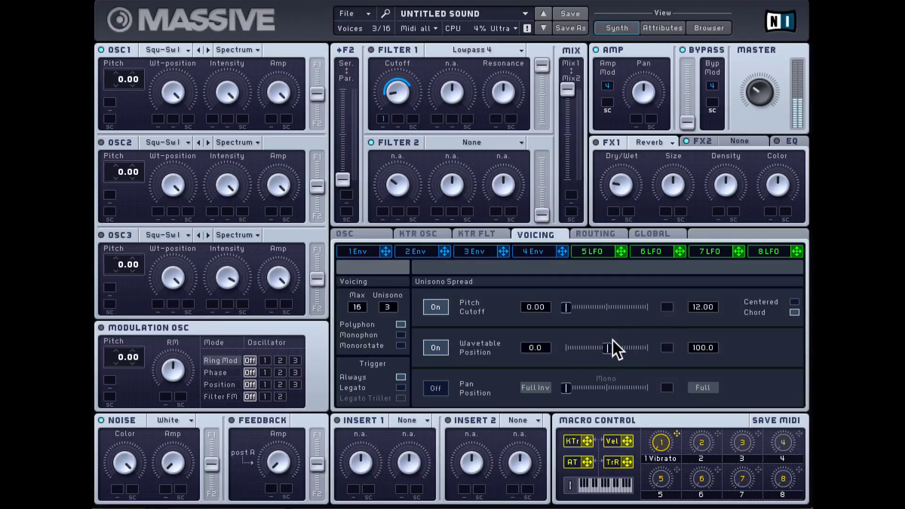
mouse_move(694, 307)
left_mouse_down()
mouse_move(694, 344)
mouse_move(697, 321)
left_mouse_up()
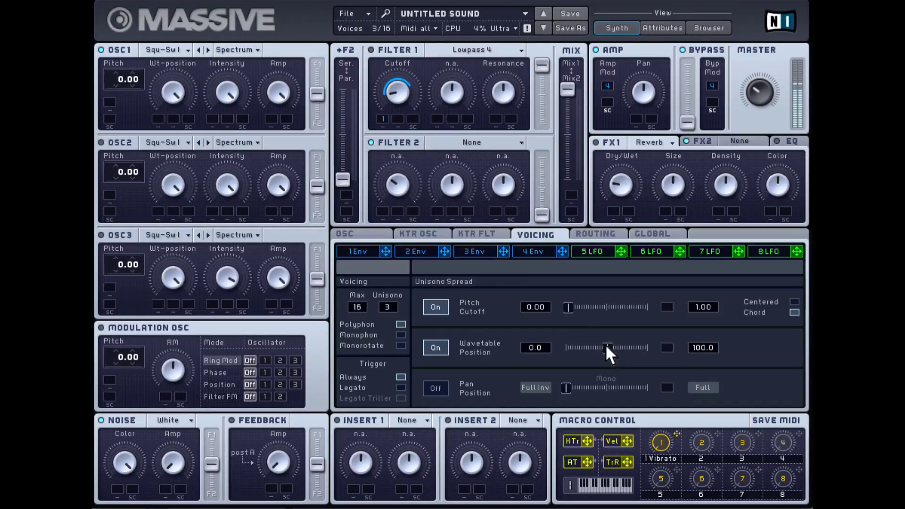
left_click_drag(607, 348, 616, 348)
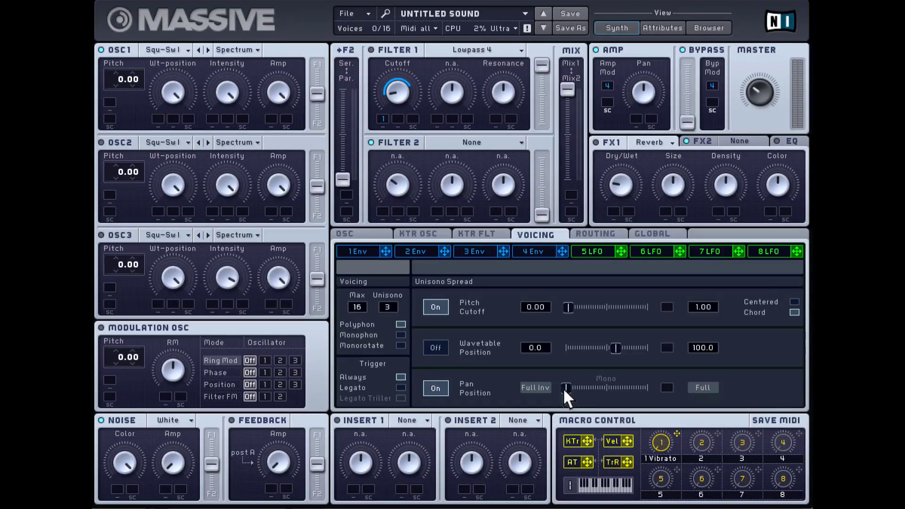
Spread the unisono voices with Pan Position, moving its amount from Mono partway toward Full
left_click_drag(616, 392, 610, 391)
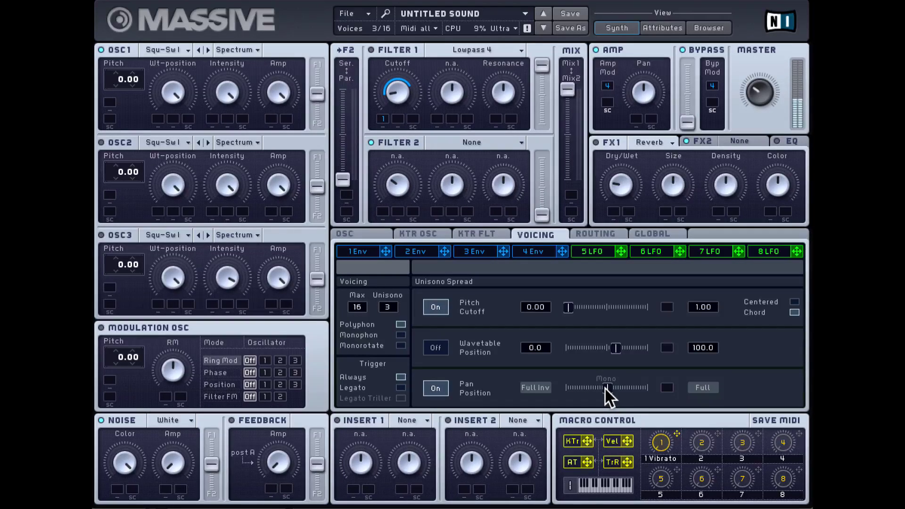
left_click_drag(616, 388, 622, 388)
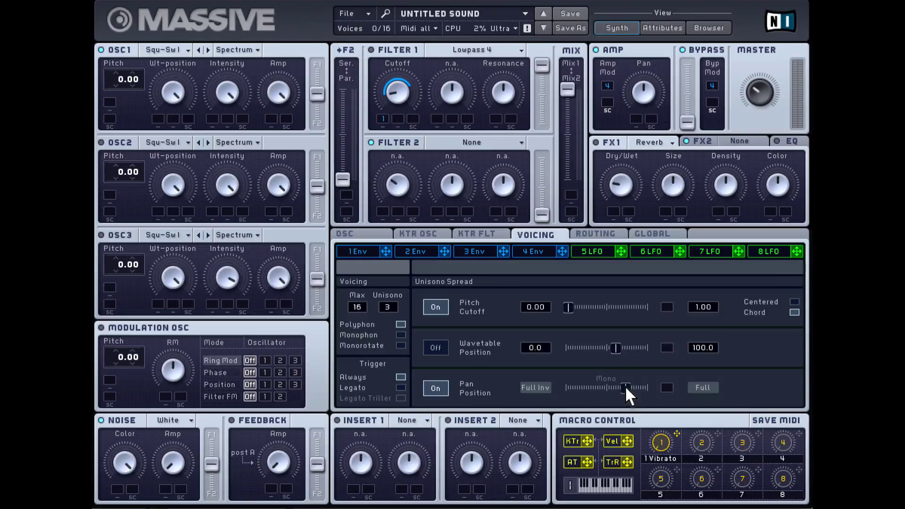
left_click_drag(627, 388, 636, 386)
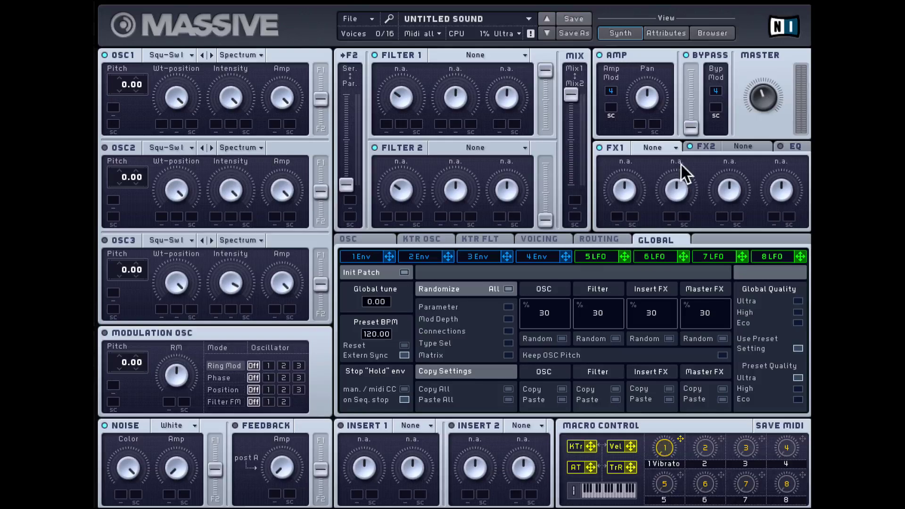
Try Init Patch from the Global settings, then restore the previous sound
left_click(404, 272)
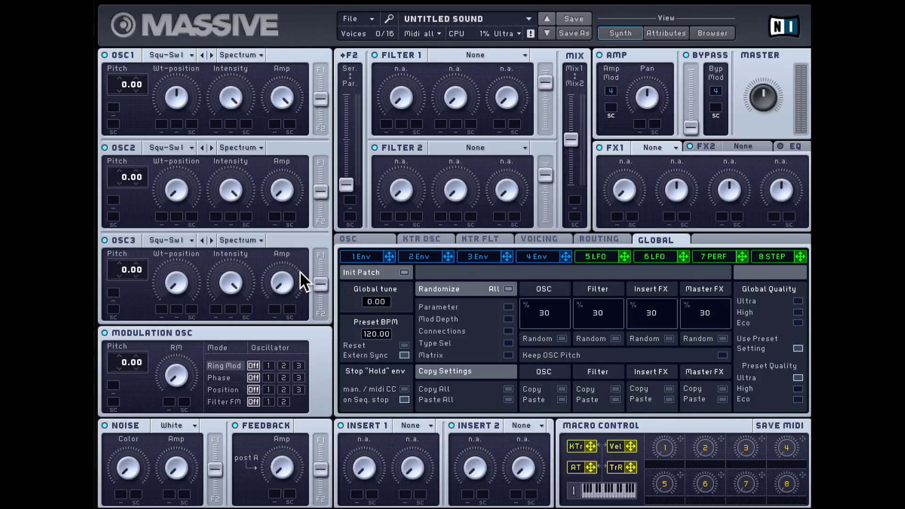
left_click(353, 16)
left_click(371, 15)
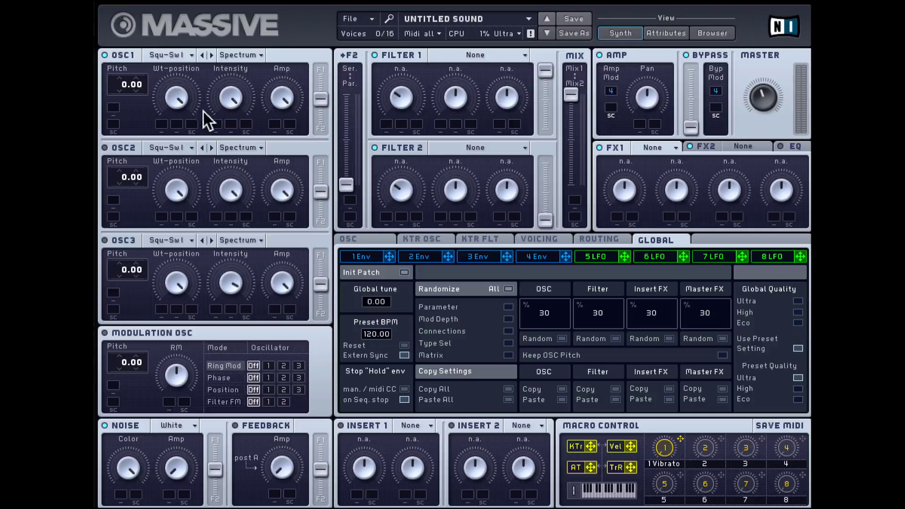
left_click(351, 18)
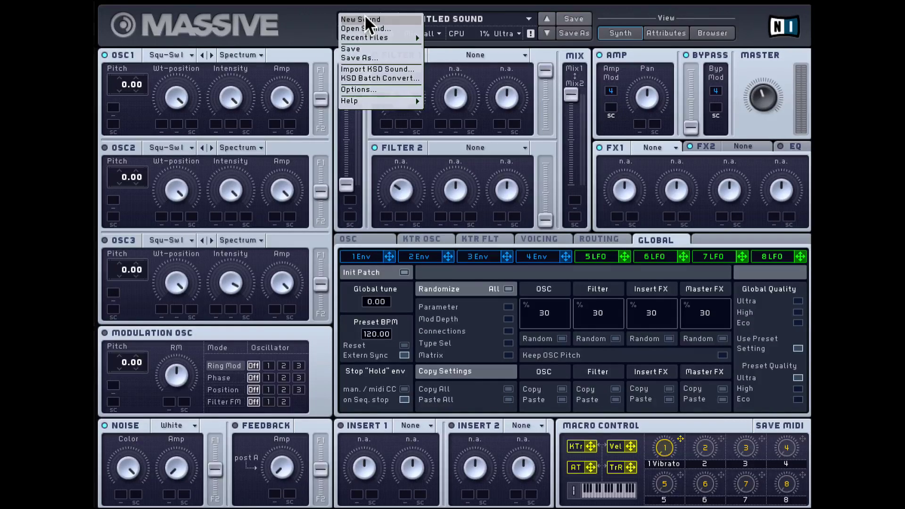
left_click(303, 38)
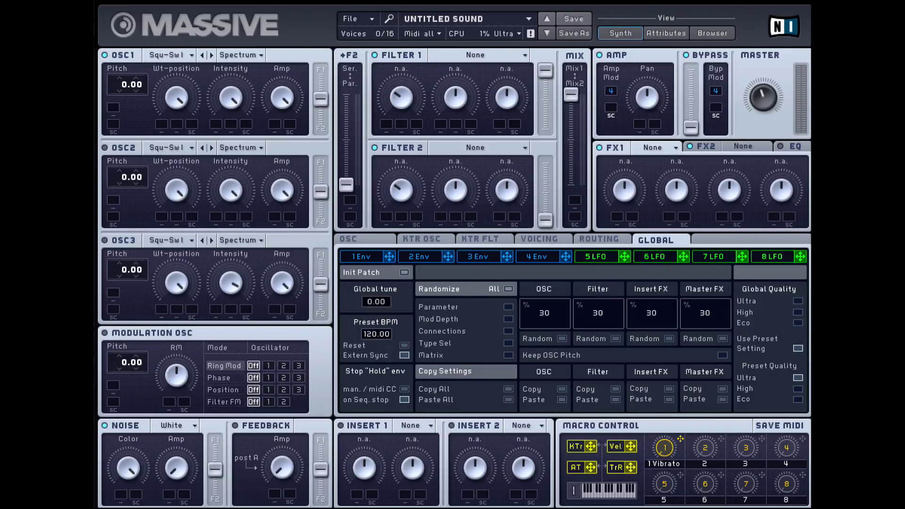
left_click(509, 31)
left_click(762, 306)
Randomize the Master FX effect types several times with Type Sel enabled as a randomization target
left_click(722, 338)
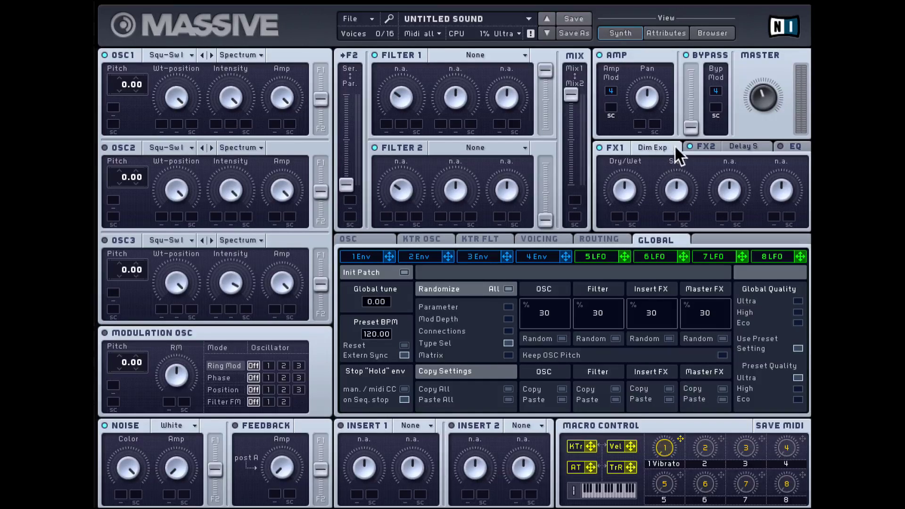
left_click(723, 338)
left_click(723, 338)
left_click(723, 338)
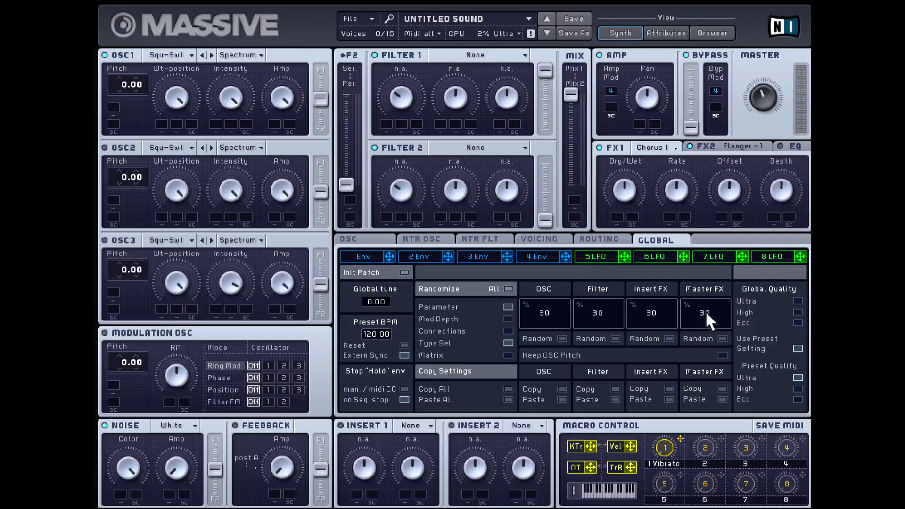
Set the Master FX randomization amount to 66% and randomize its effect types and parameters repeatedly
left_click_drag(708, 311, 681, 175)
left_click(721, 335)
left_click(721, 336)
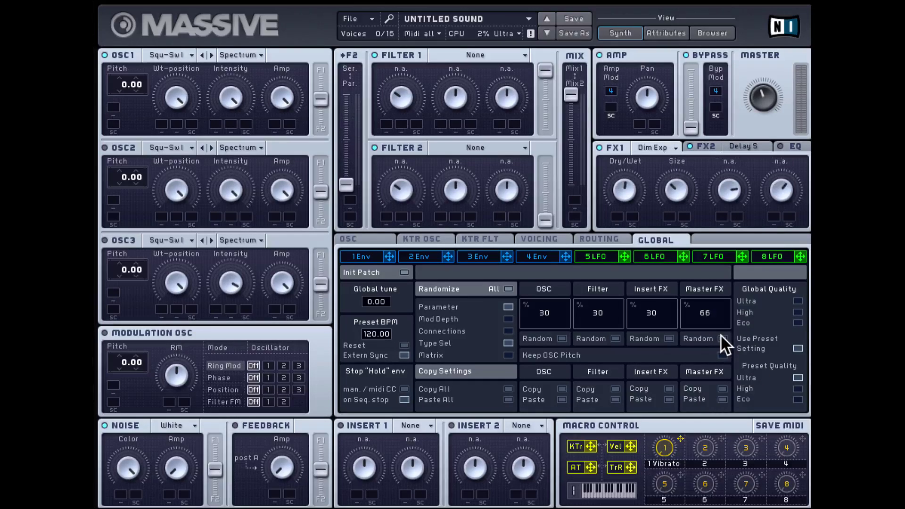
left_click(721, 335)
left_click(721, 336)
Reduce the Master FX randomization amount to 15% and randomize the effects several times
left_click_drag(708, 313, 706, 507)
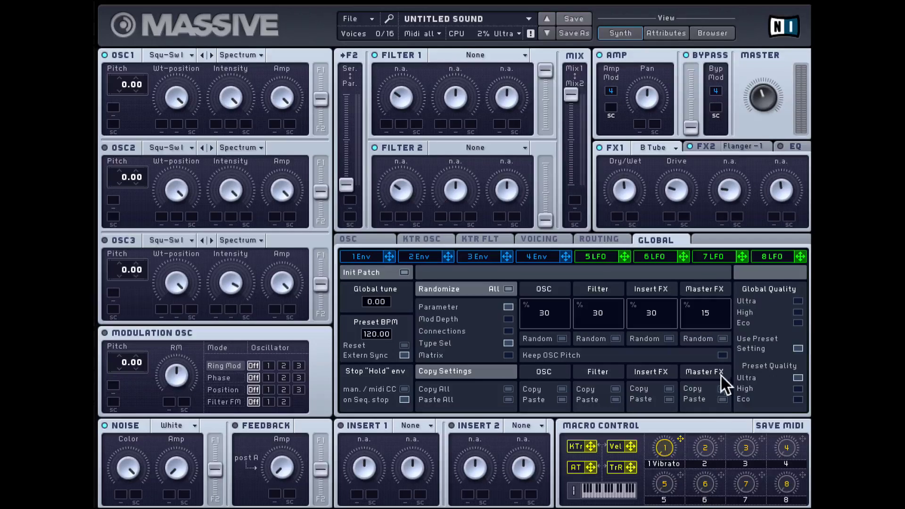
left_click(722, 338)
left_click(722, 337)
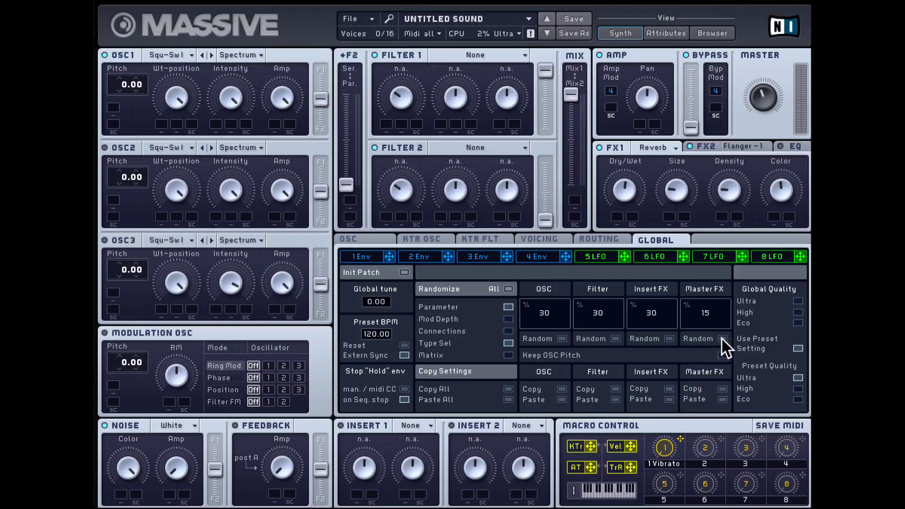
left_click(722, 338)
left_click(722, 337)
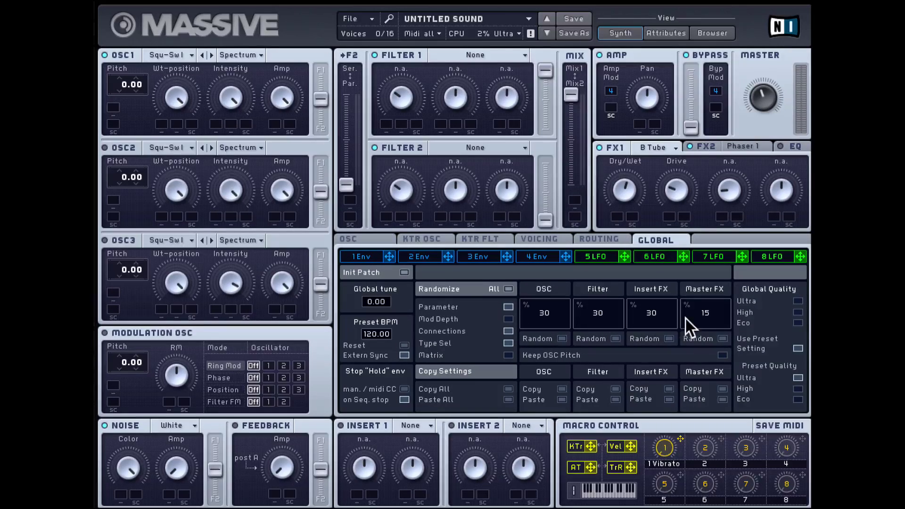
Randomize the Master FX repeatedly at the low amount with Connections also enabled
left_click(724, 338)
left_click(724, 338)
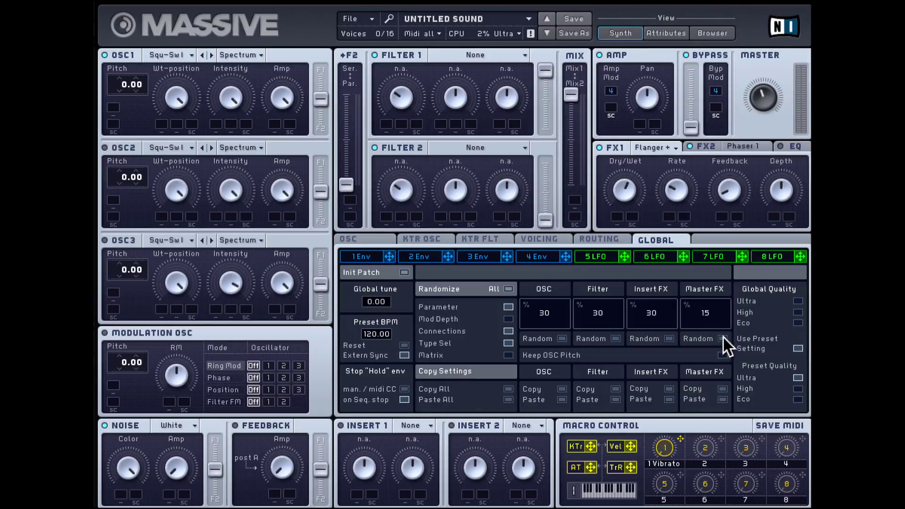
left_click(723, 338)
left_click(724, 338)
left_click(723, 337)
left_click(723, 337)
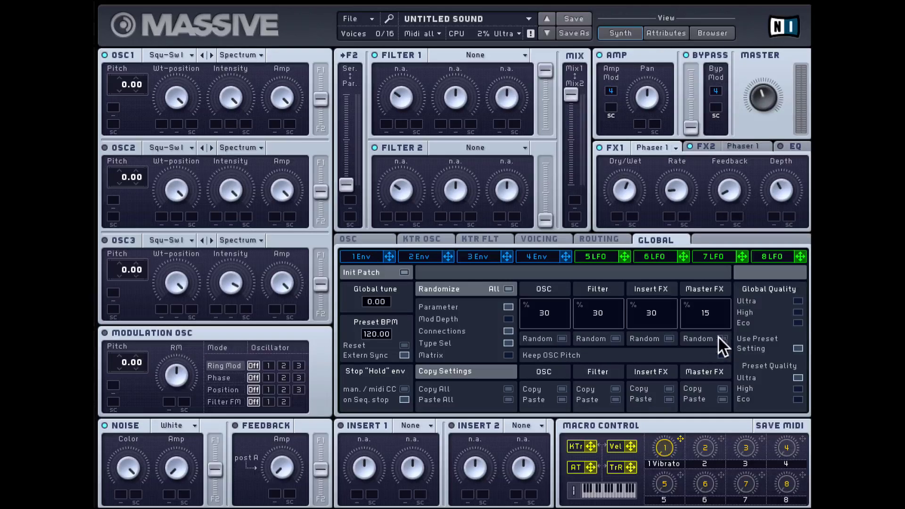
Set the Master FX randomization amount to 94%, randomize with Connections enabled, and check FX2's modulation slots
left_click_drag(705, 313, 674, 16)
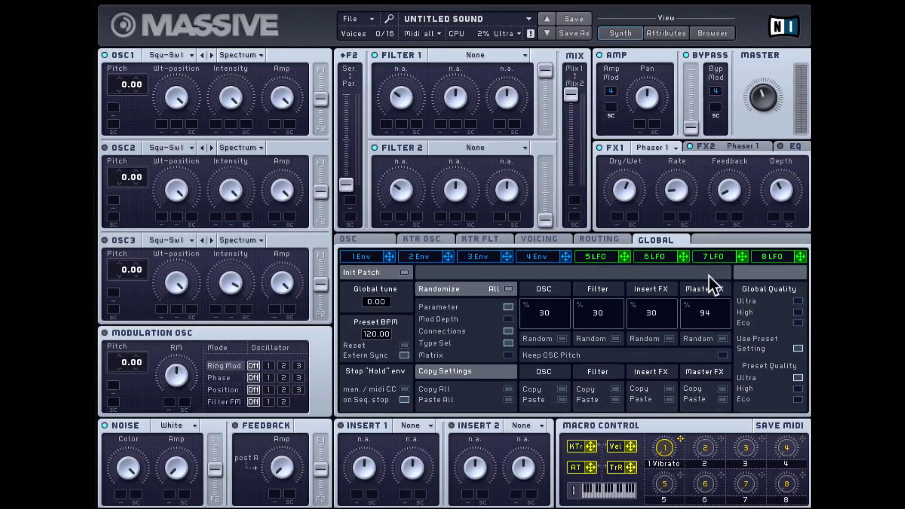
left_click(723, 338)
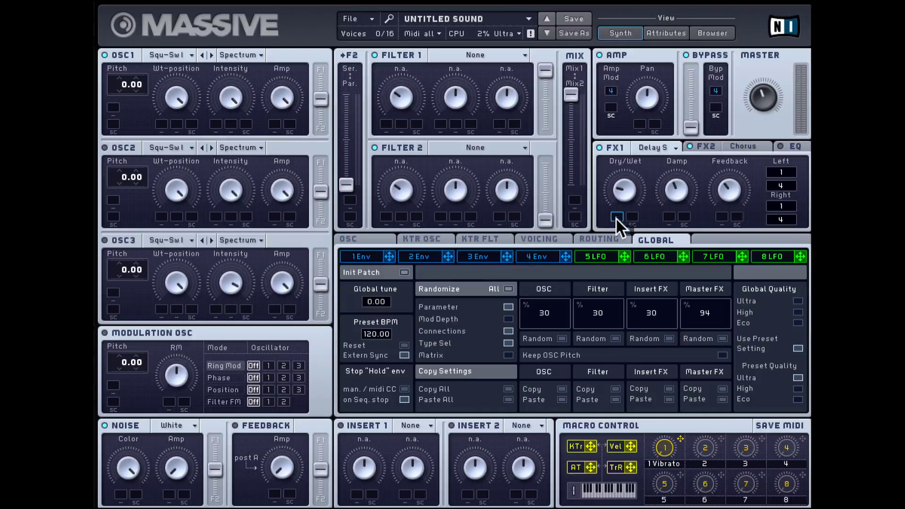
left_click(738, 147)
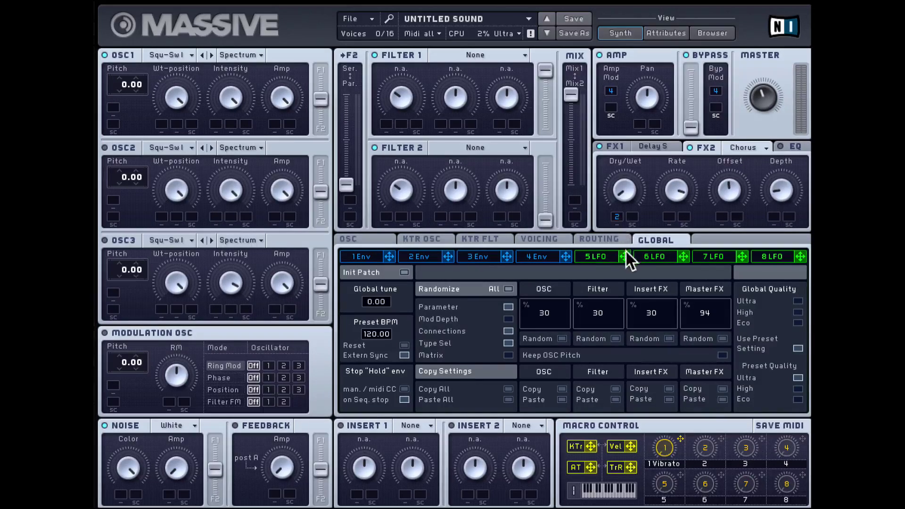
left_click_drag(626, 255, 684, 217)
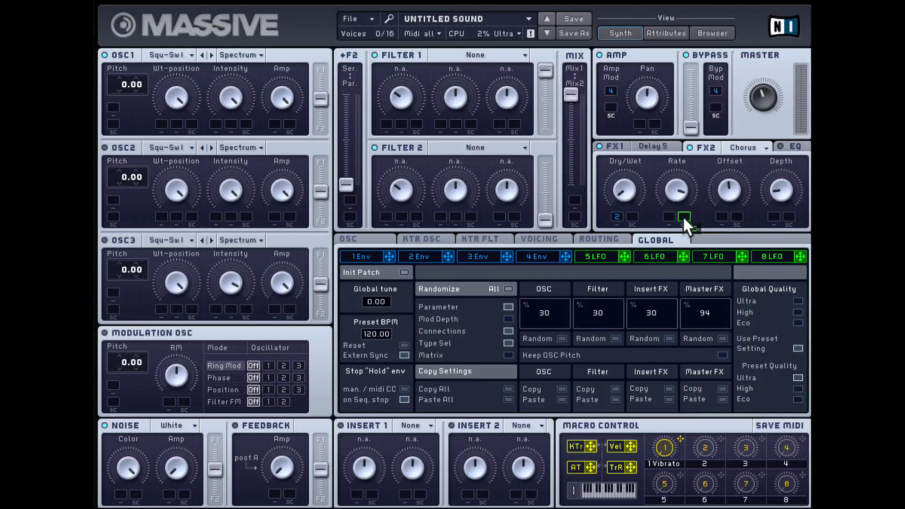
left_click(724, 340)
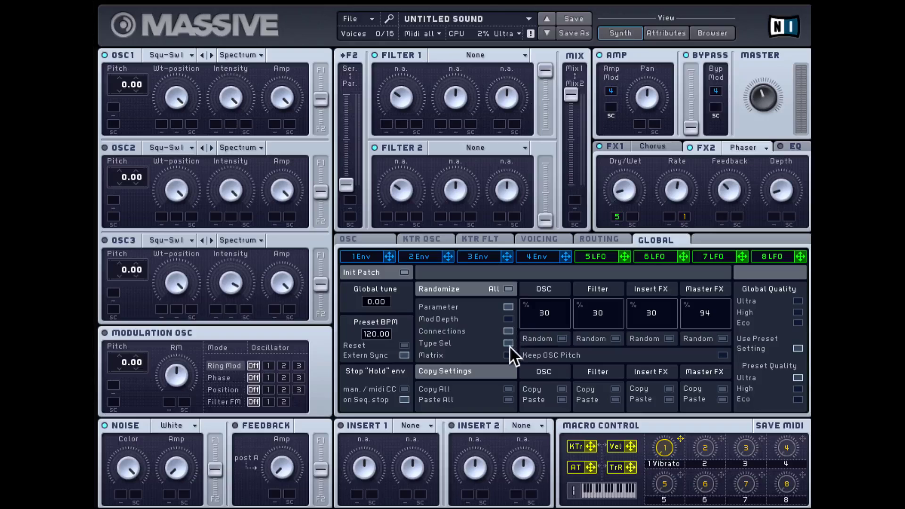
Randomize the Master FX repeatedly with Parameter, Mod Depth, Connections, Type Sel and Matrix all enabled
left_click(723, 338)
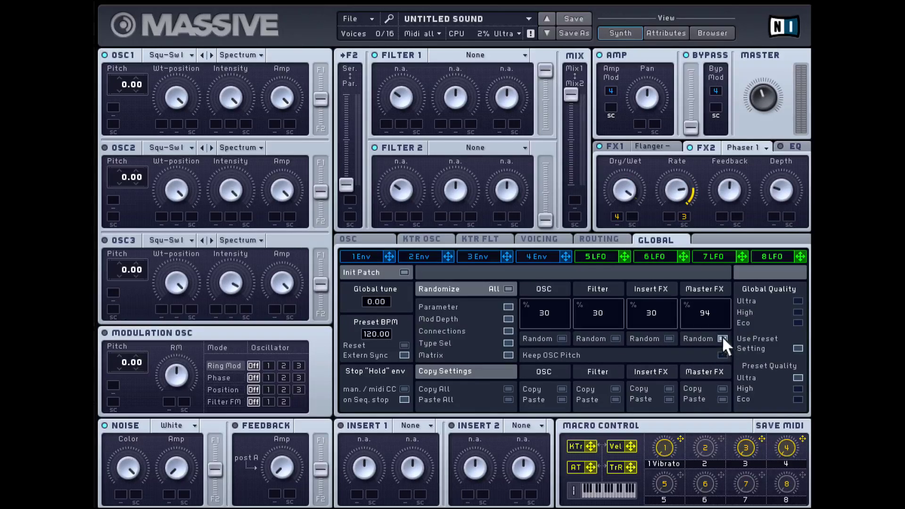
left_click(644, 146)
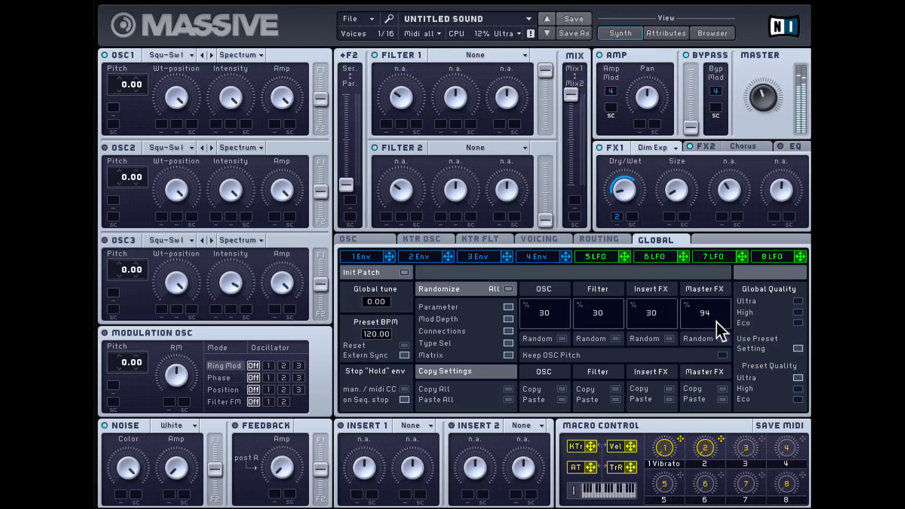
left_click(723, 337)
left_click(723, 337)
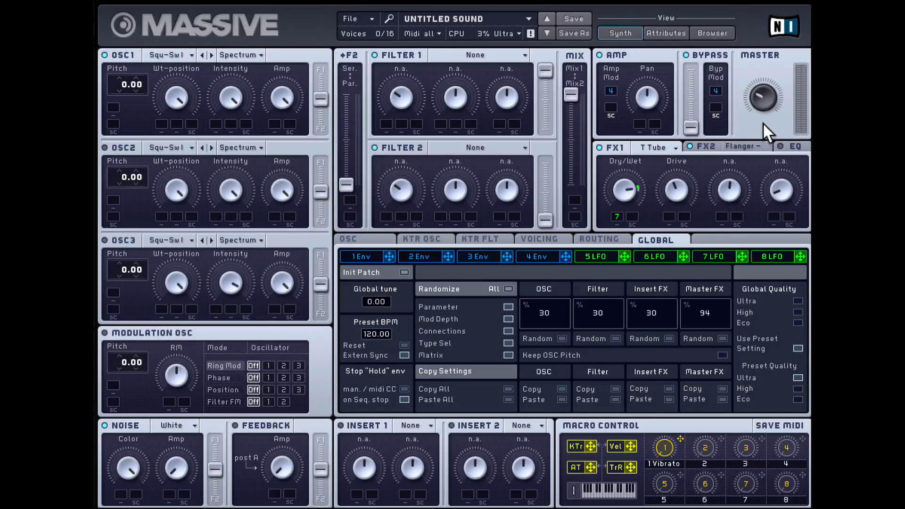
left_click(721, 337)
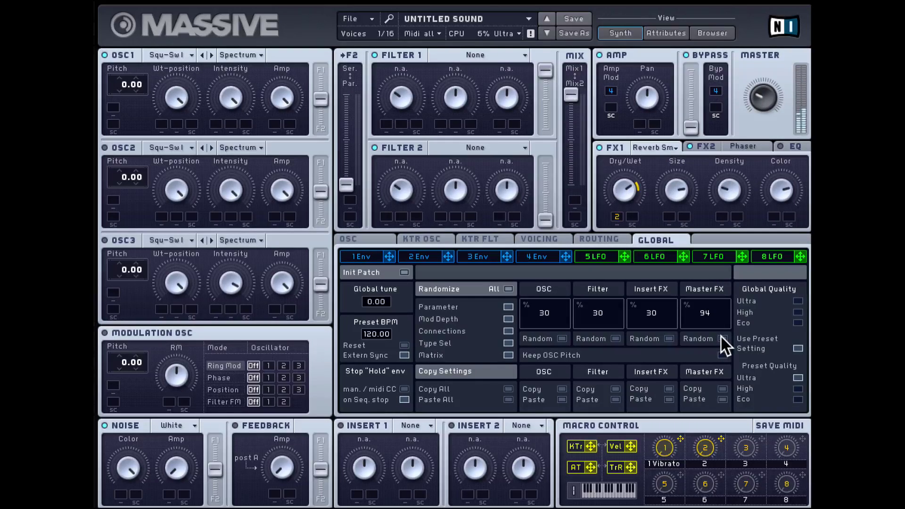
left_click(722, 337)
left_click(721, 338)
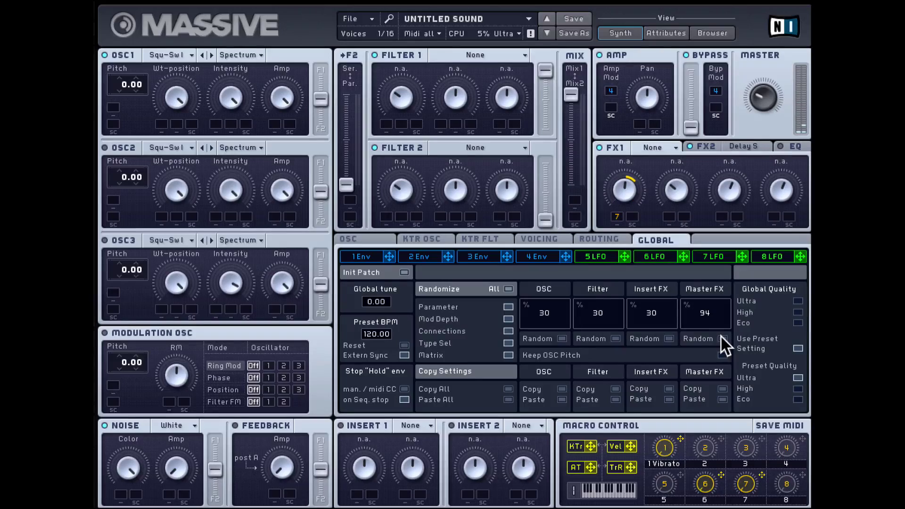
Randomize the Insert FX several times and raise the Master volume slightly
left_click(669, 335)
left_click(669, 336)
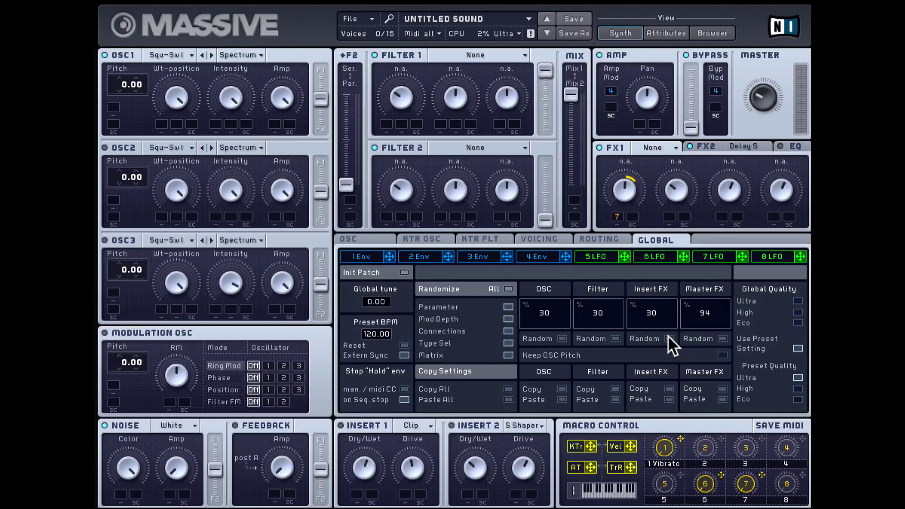
left_click(668, 336)
left_click(668, 337)
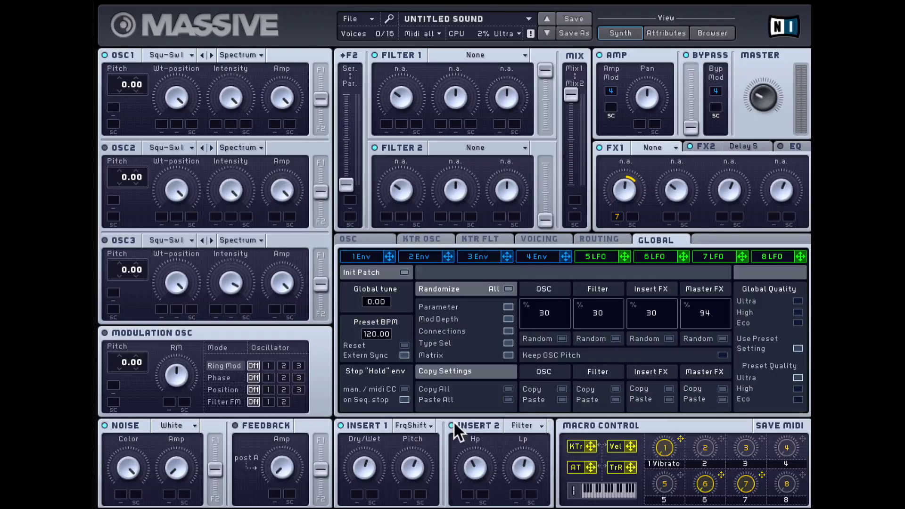
left_click(669, 338)
left_click(669, 338)
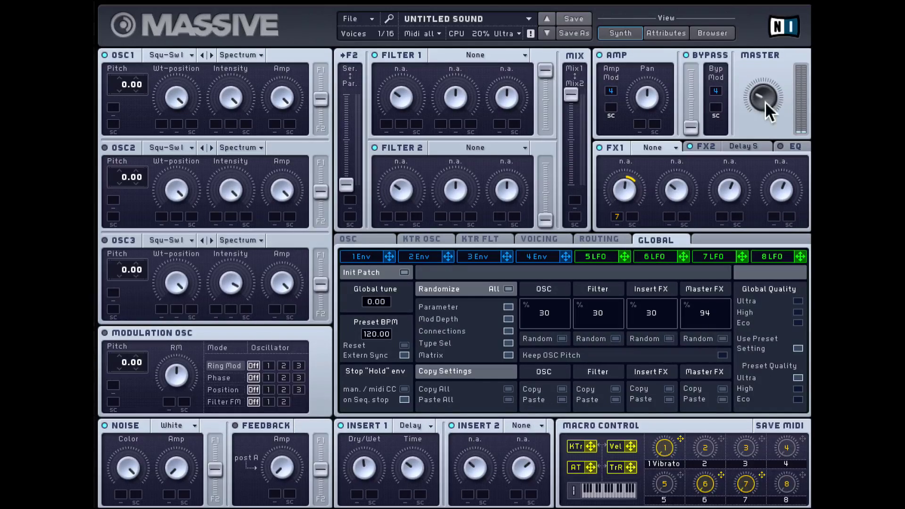
left_click_drag(766, 101, 764, 78)
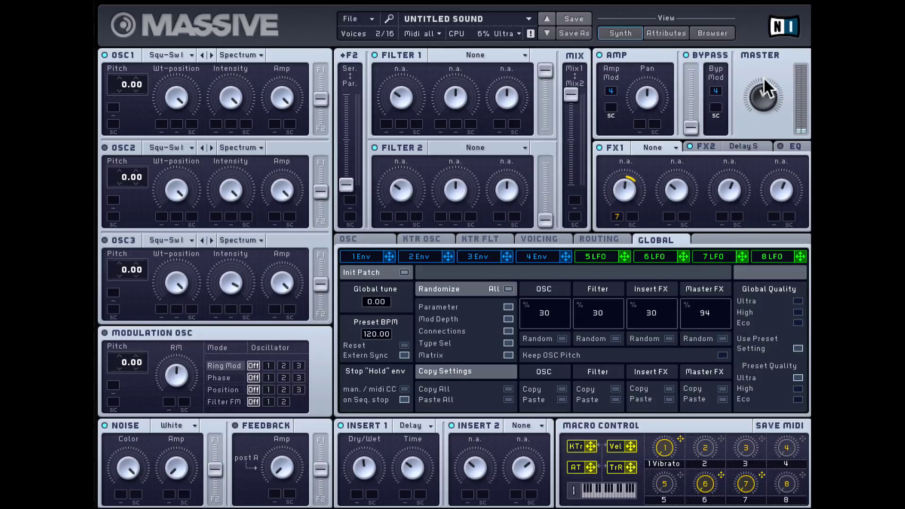
left_click(671, 339)
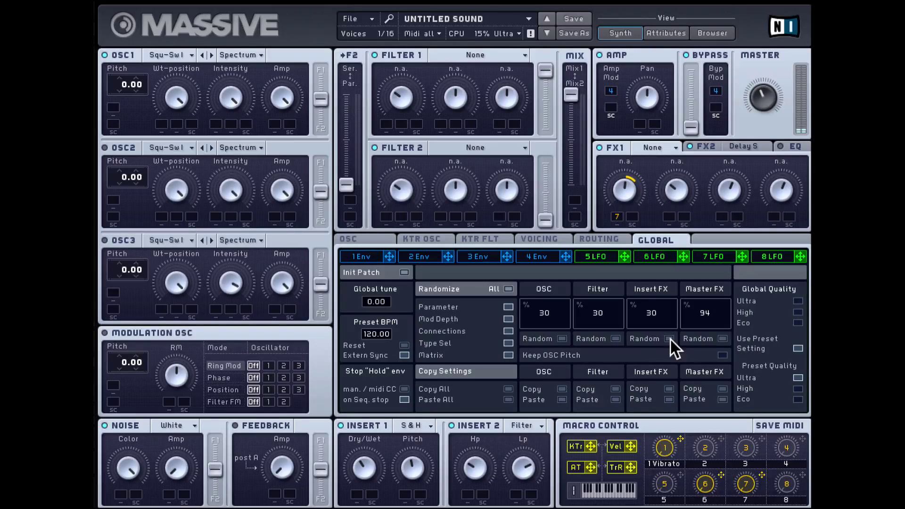
Randomize Filter 1 and Filter 2 repeatedly at the 30% amount
left_click(616, 339)
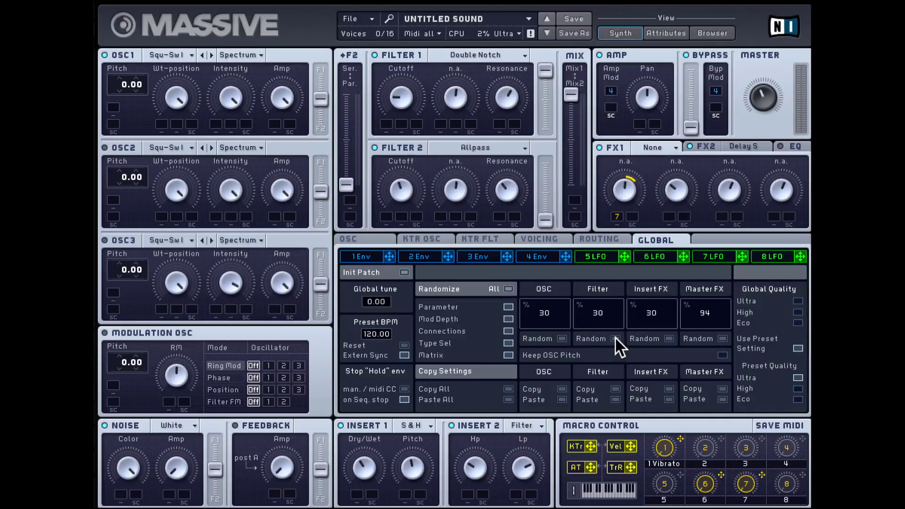
left_click(616, 339)
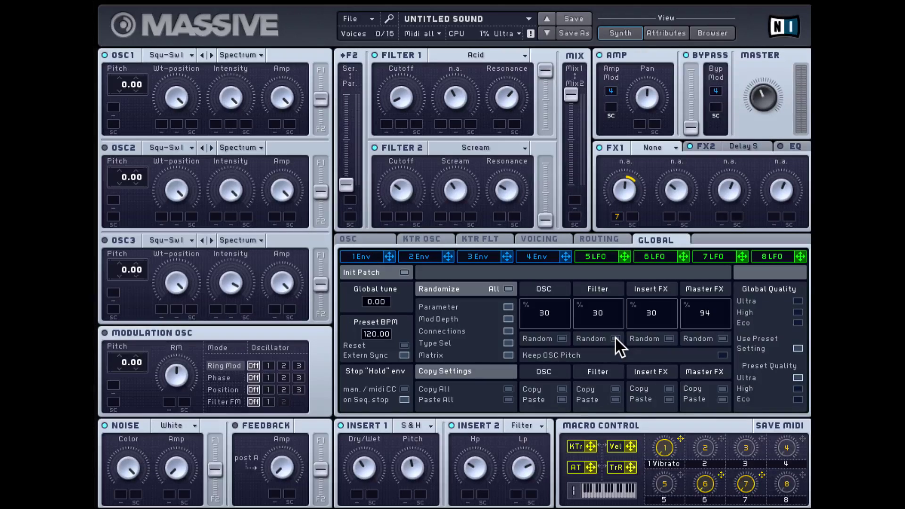
left_click(616, 339)
left_click(615, 339)
left_click(615, 338)
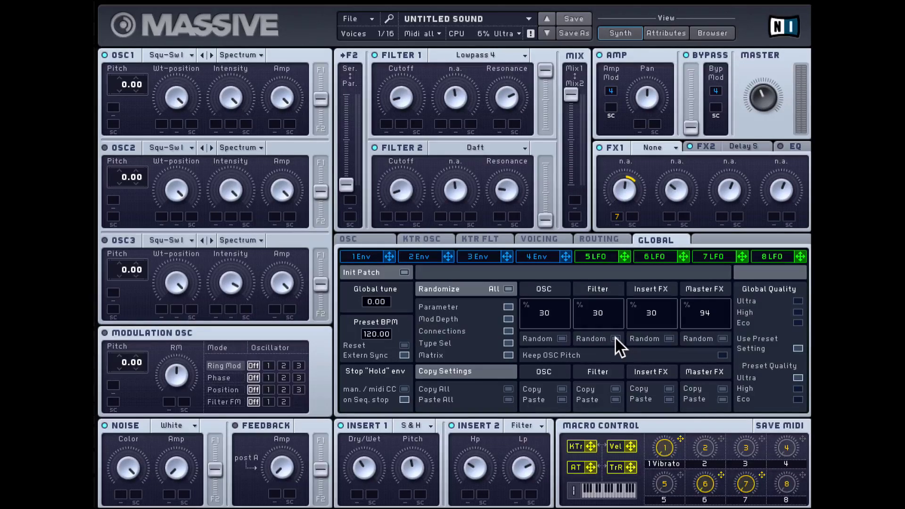
left_click(616, 339)
left_click(616, 339)
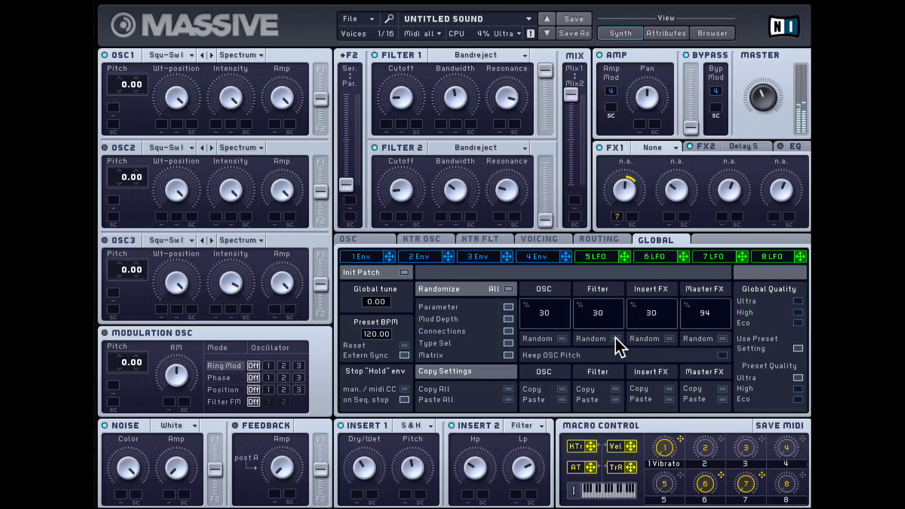
Randomize the oscillators, then reset the OSC pitches to 0.00 and the Modulation OSC pitch to 1.00
left_click(561, 339)
left_click(561, 339)
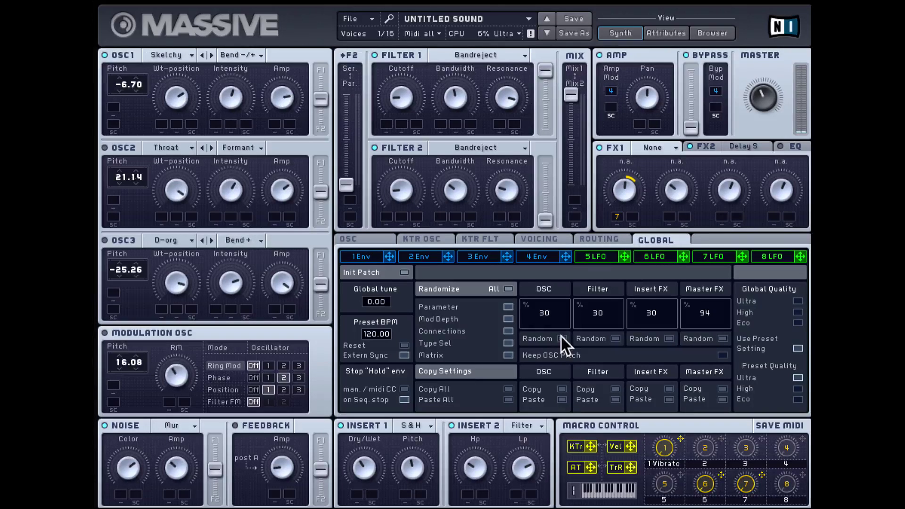
left_click(561, 338)
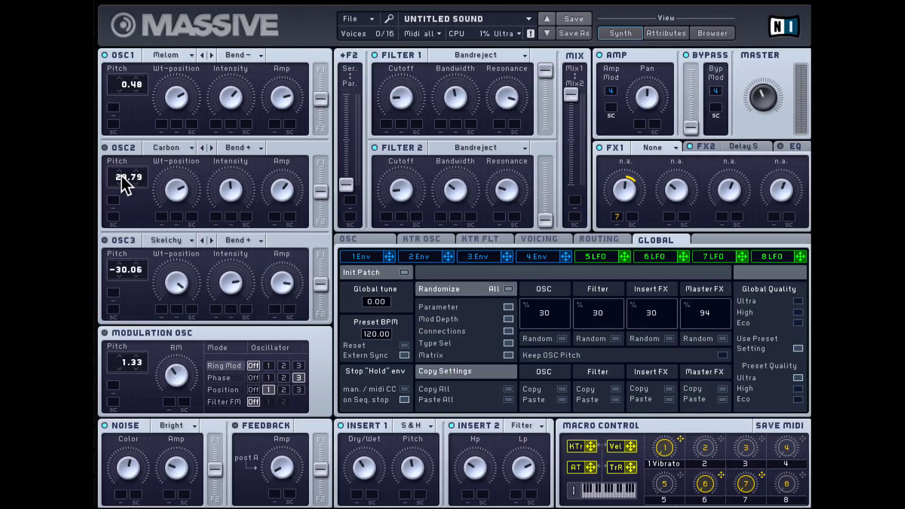
double_click(124, 268)
double_click(130, 363)
Randomize the oscillators repeatedly with Keep OSC Pitch enabled
left_click(562, 337)
left_click(562, 335)
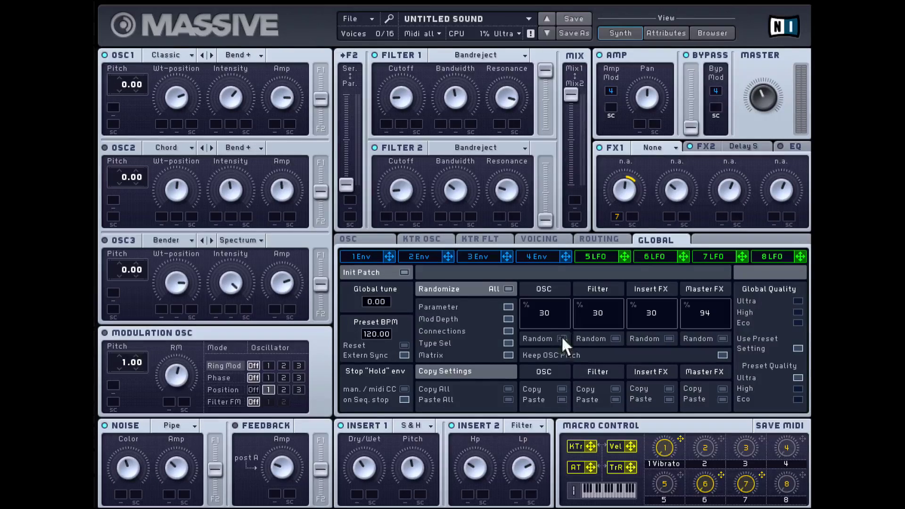
left_click(561, 337)
left_click(562, 336)
left_click(561, 337)
left_click(563, 338)
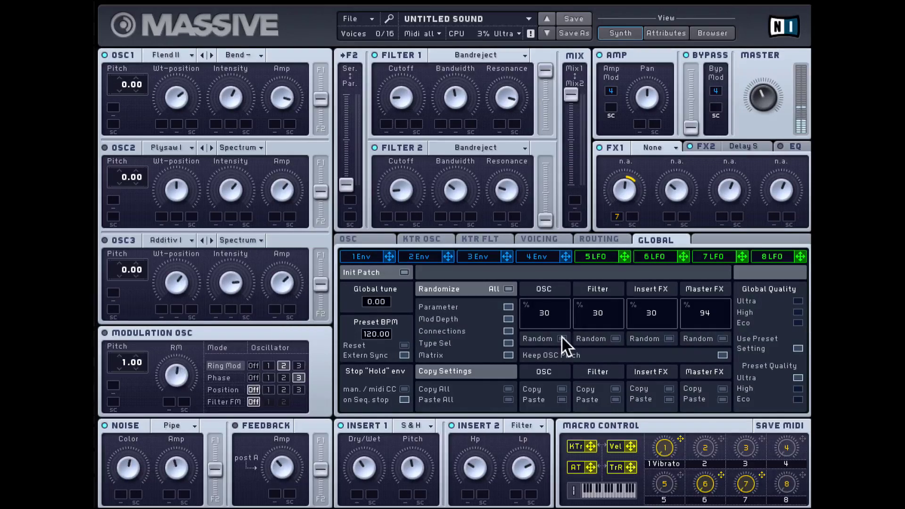
left_click(562, 337)
left_click(562, 338)
left_click(562, 337)
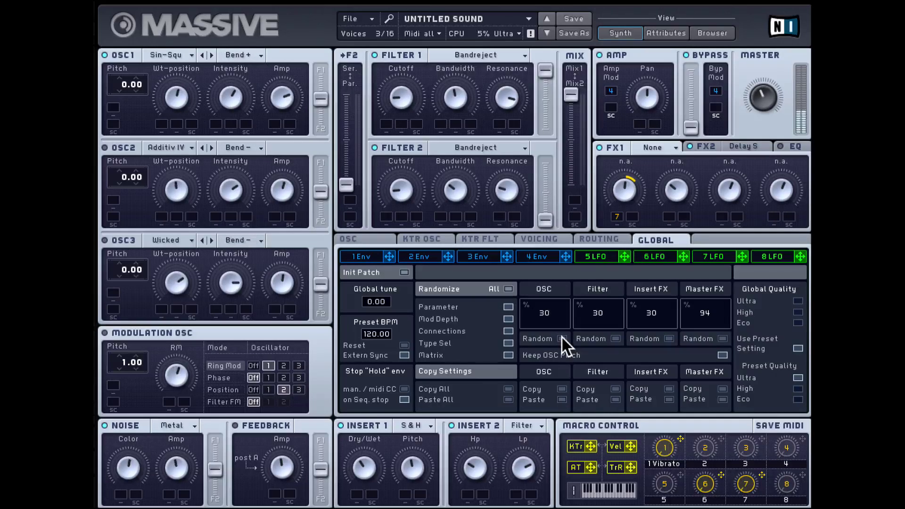
left_click(562, 337)
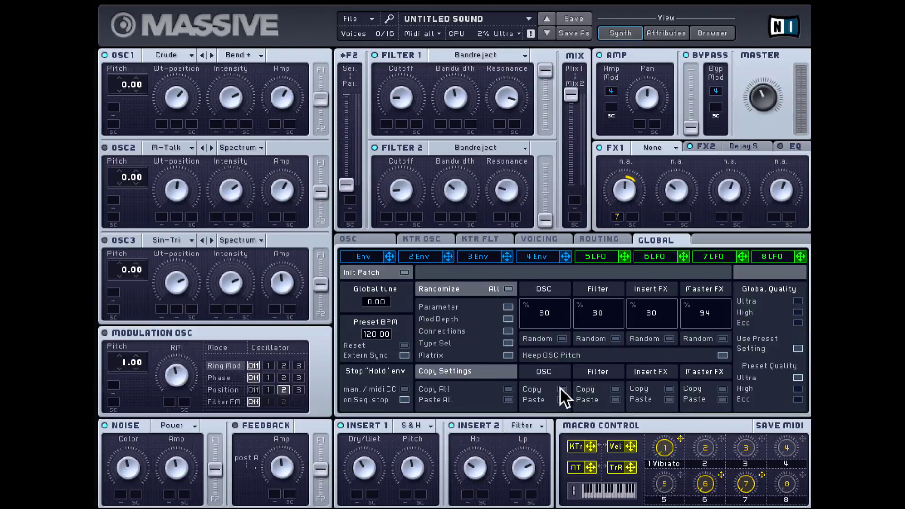
Copy the OSC settings, create a new sound, and paste the OSC settings into it
left_click(361, 15)
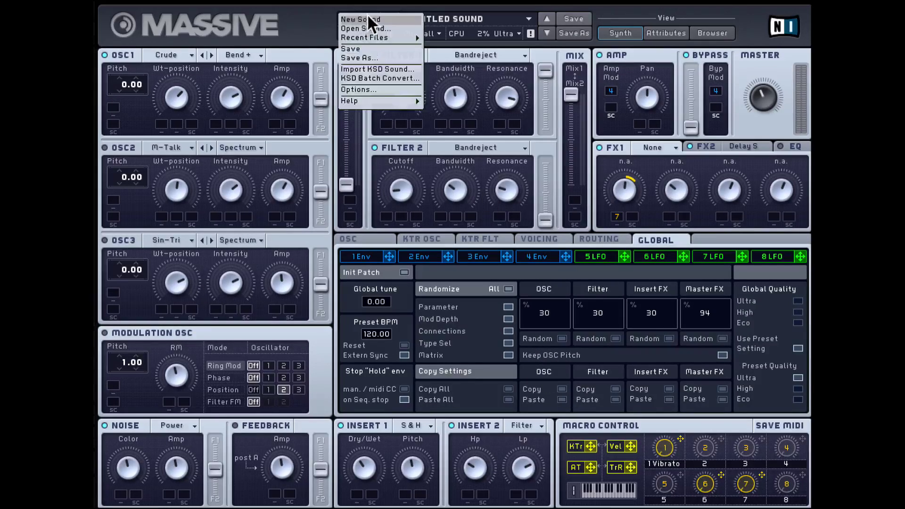
left_click(369, 16)
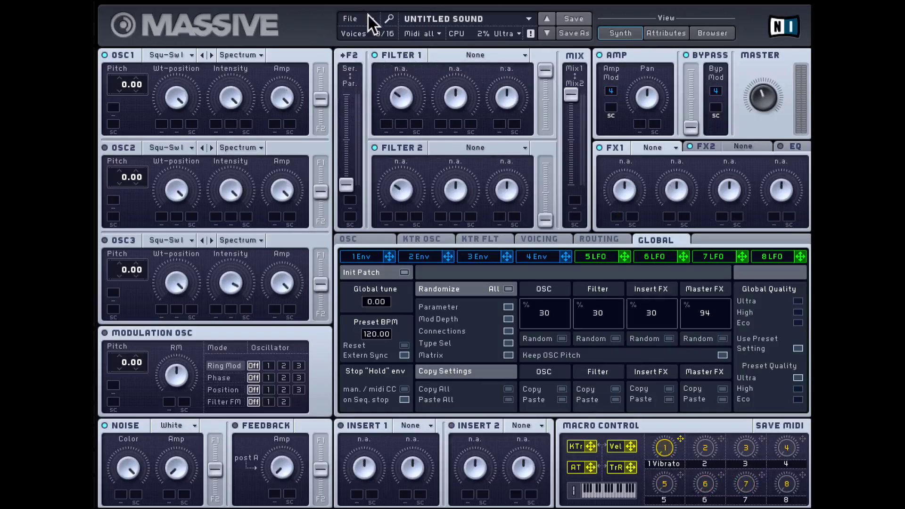
left_click(563, 399)
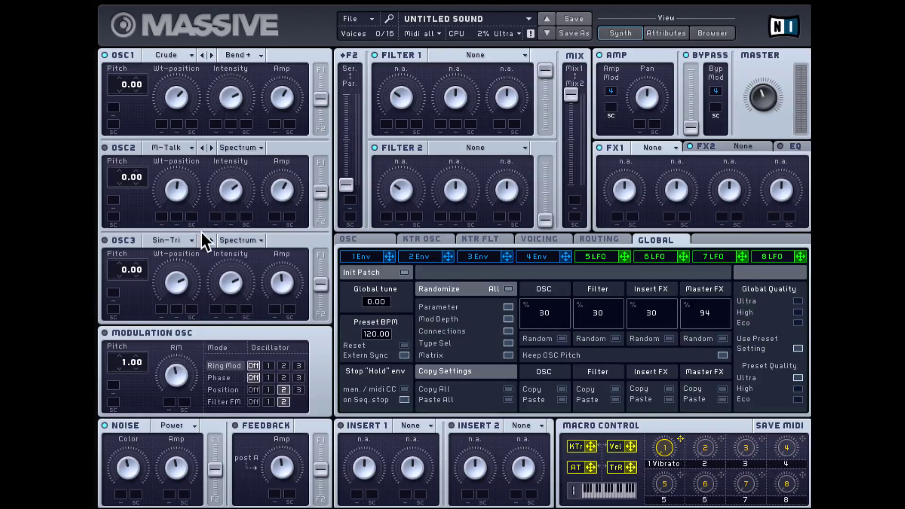